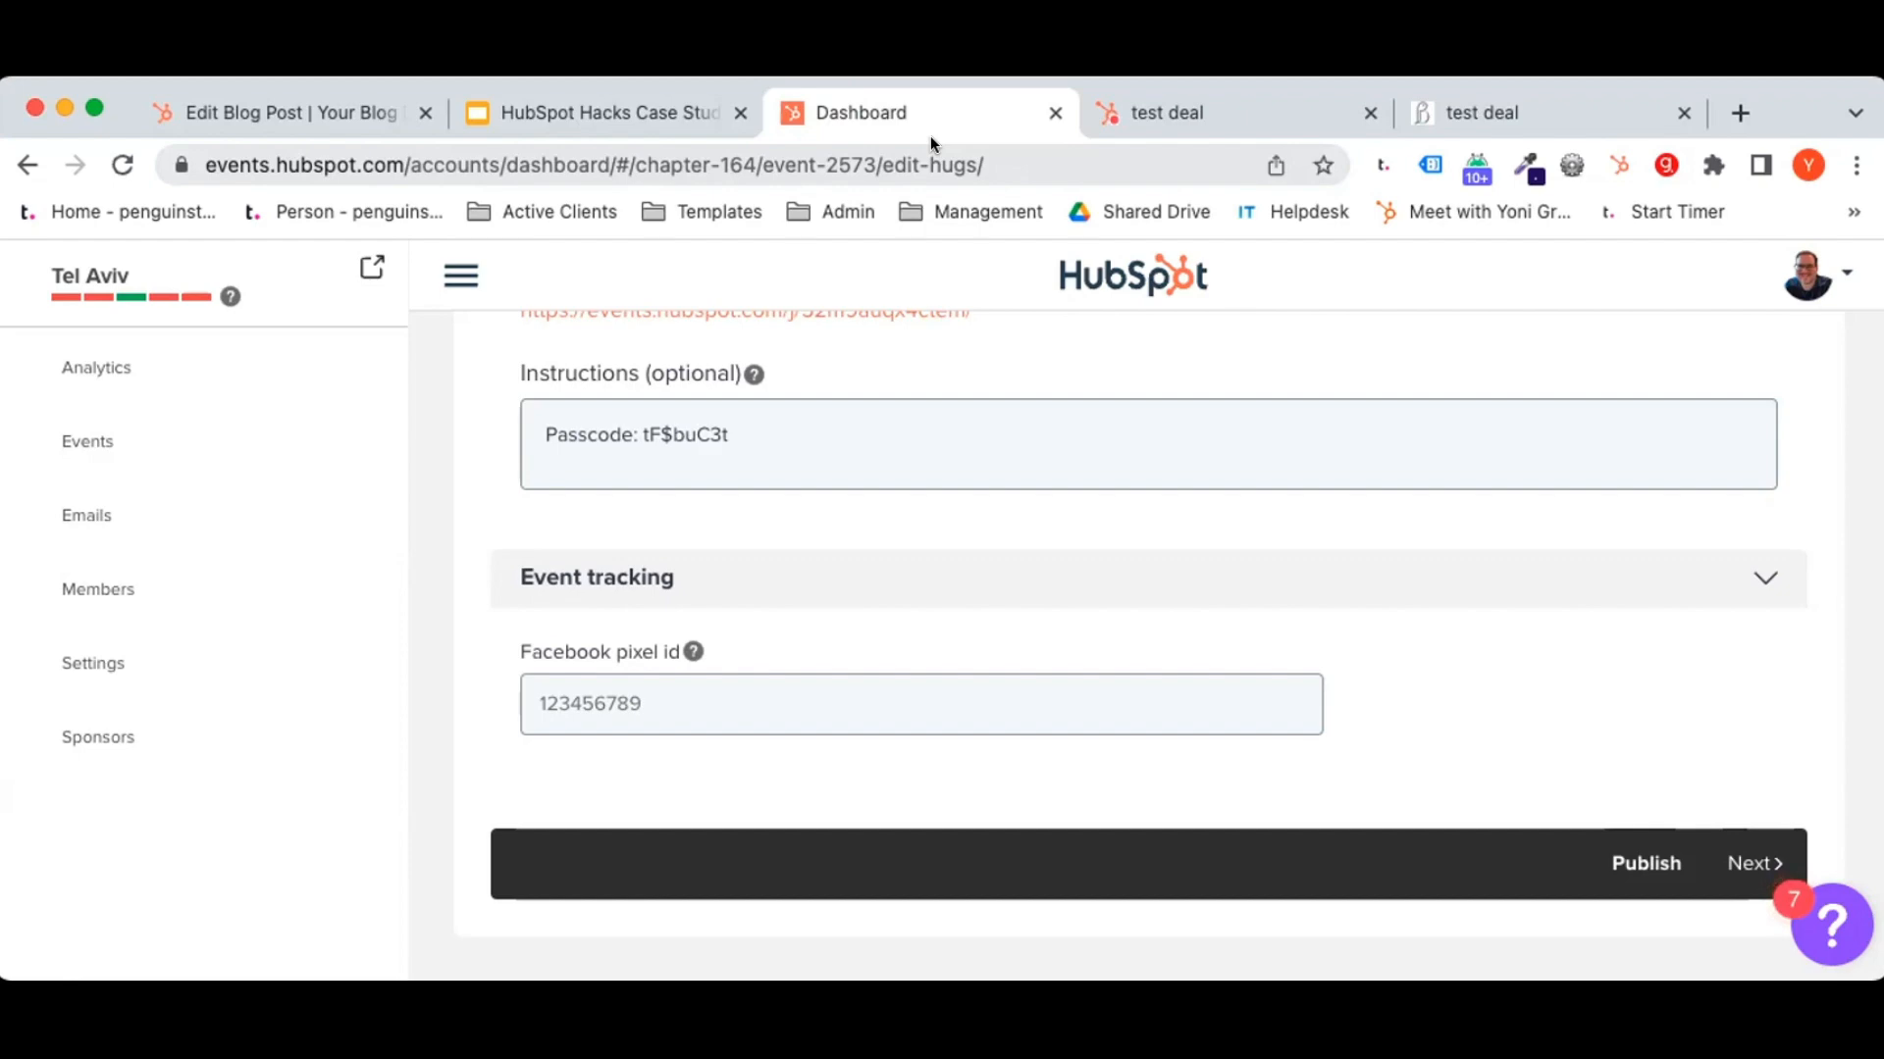
# Open chatspot.ai in a new browser tab and look over its home page.
pyautogui.click(1150, 110)
pyautogui.click(1719, 110)
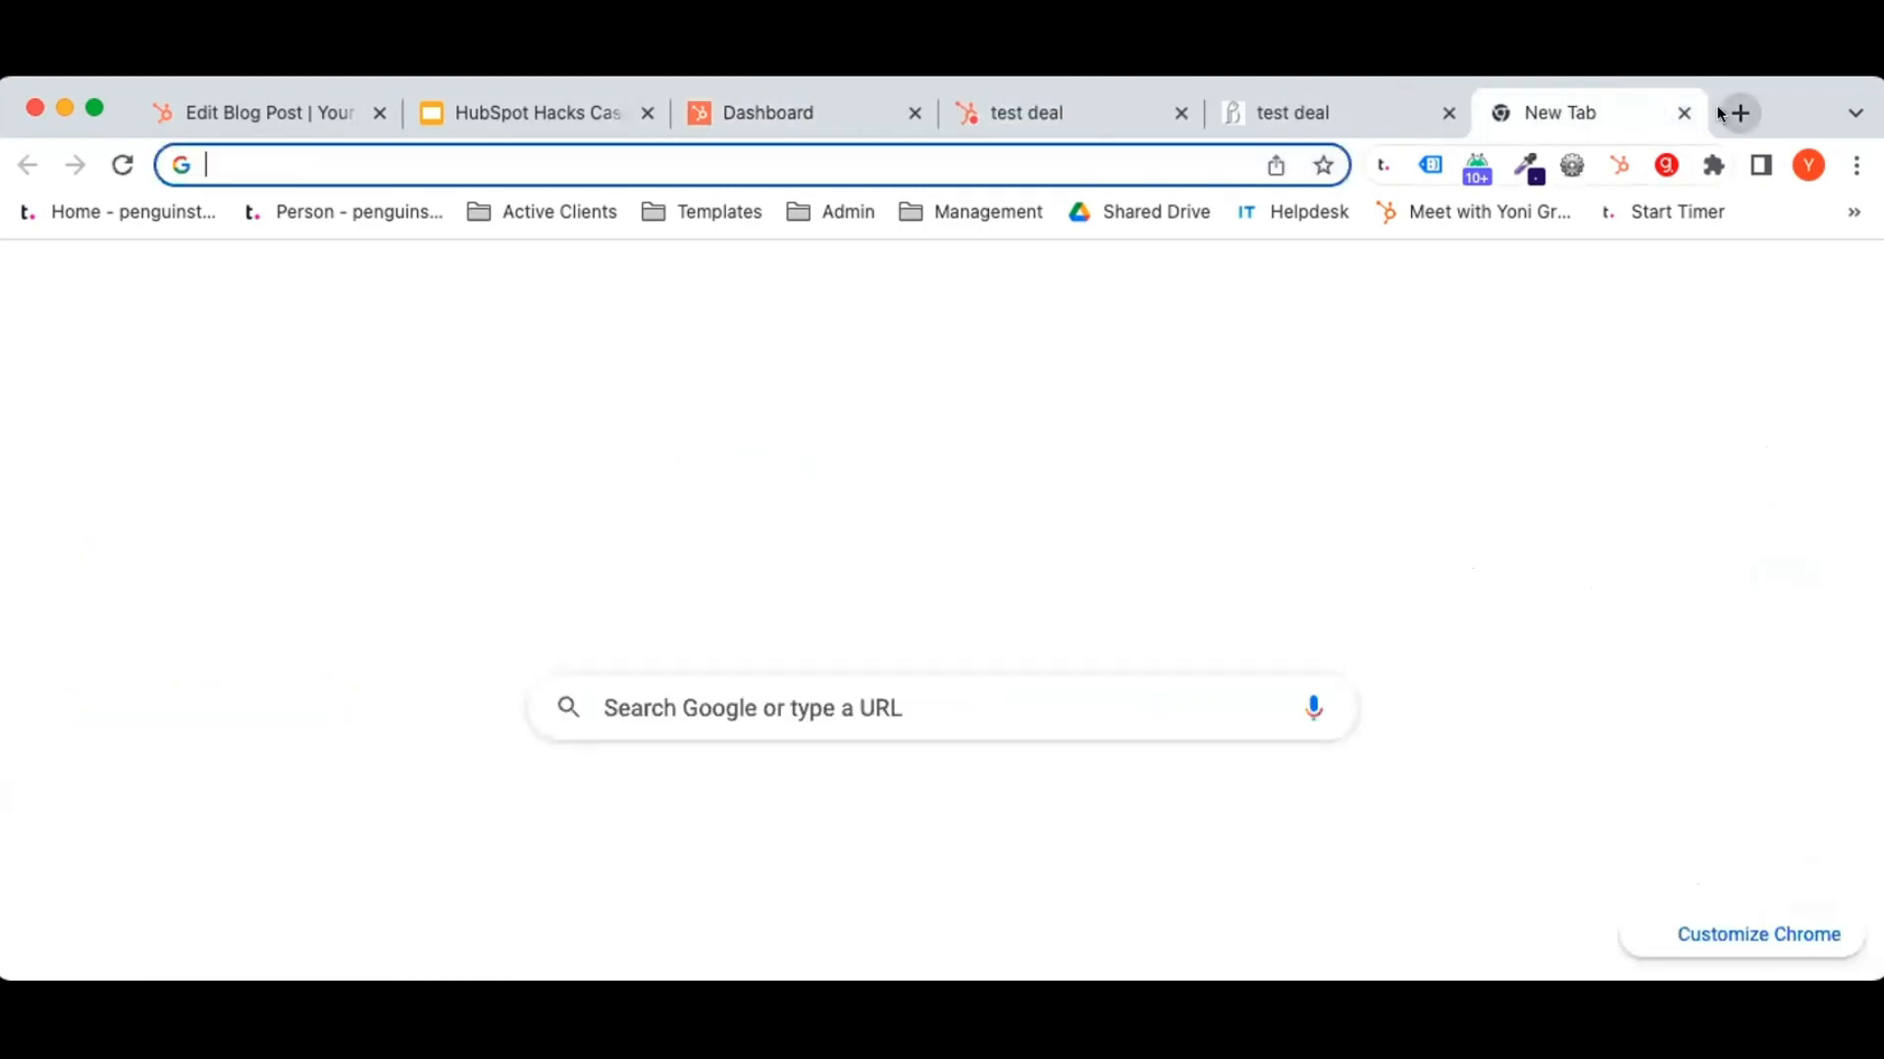
pyautogui.write('chast')
pyautogui.press('BackSpace')
pyautogui.press('BackSpace')
pyautogui.write('ts')
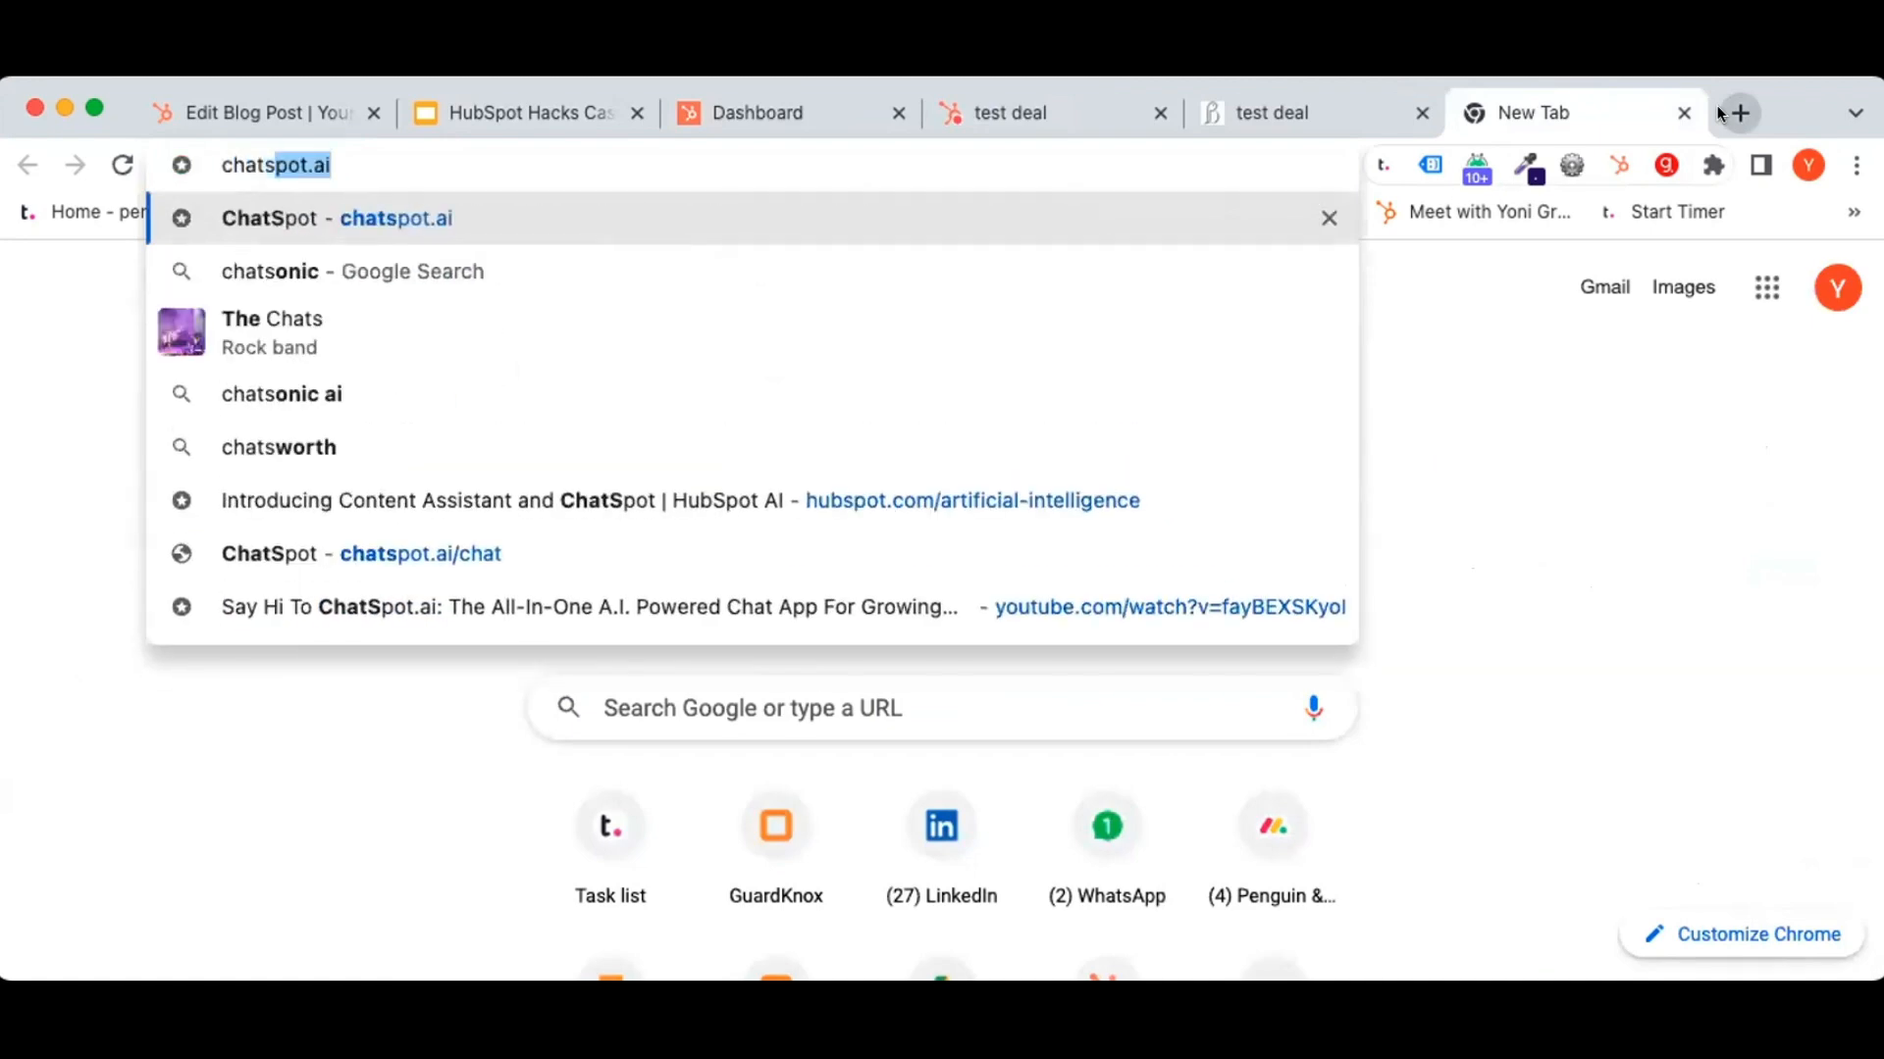
pyautogui.press('Return')
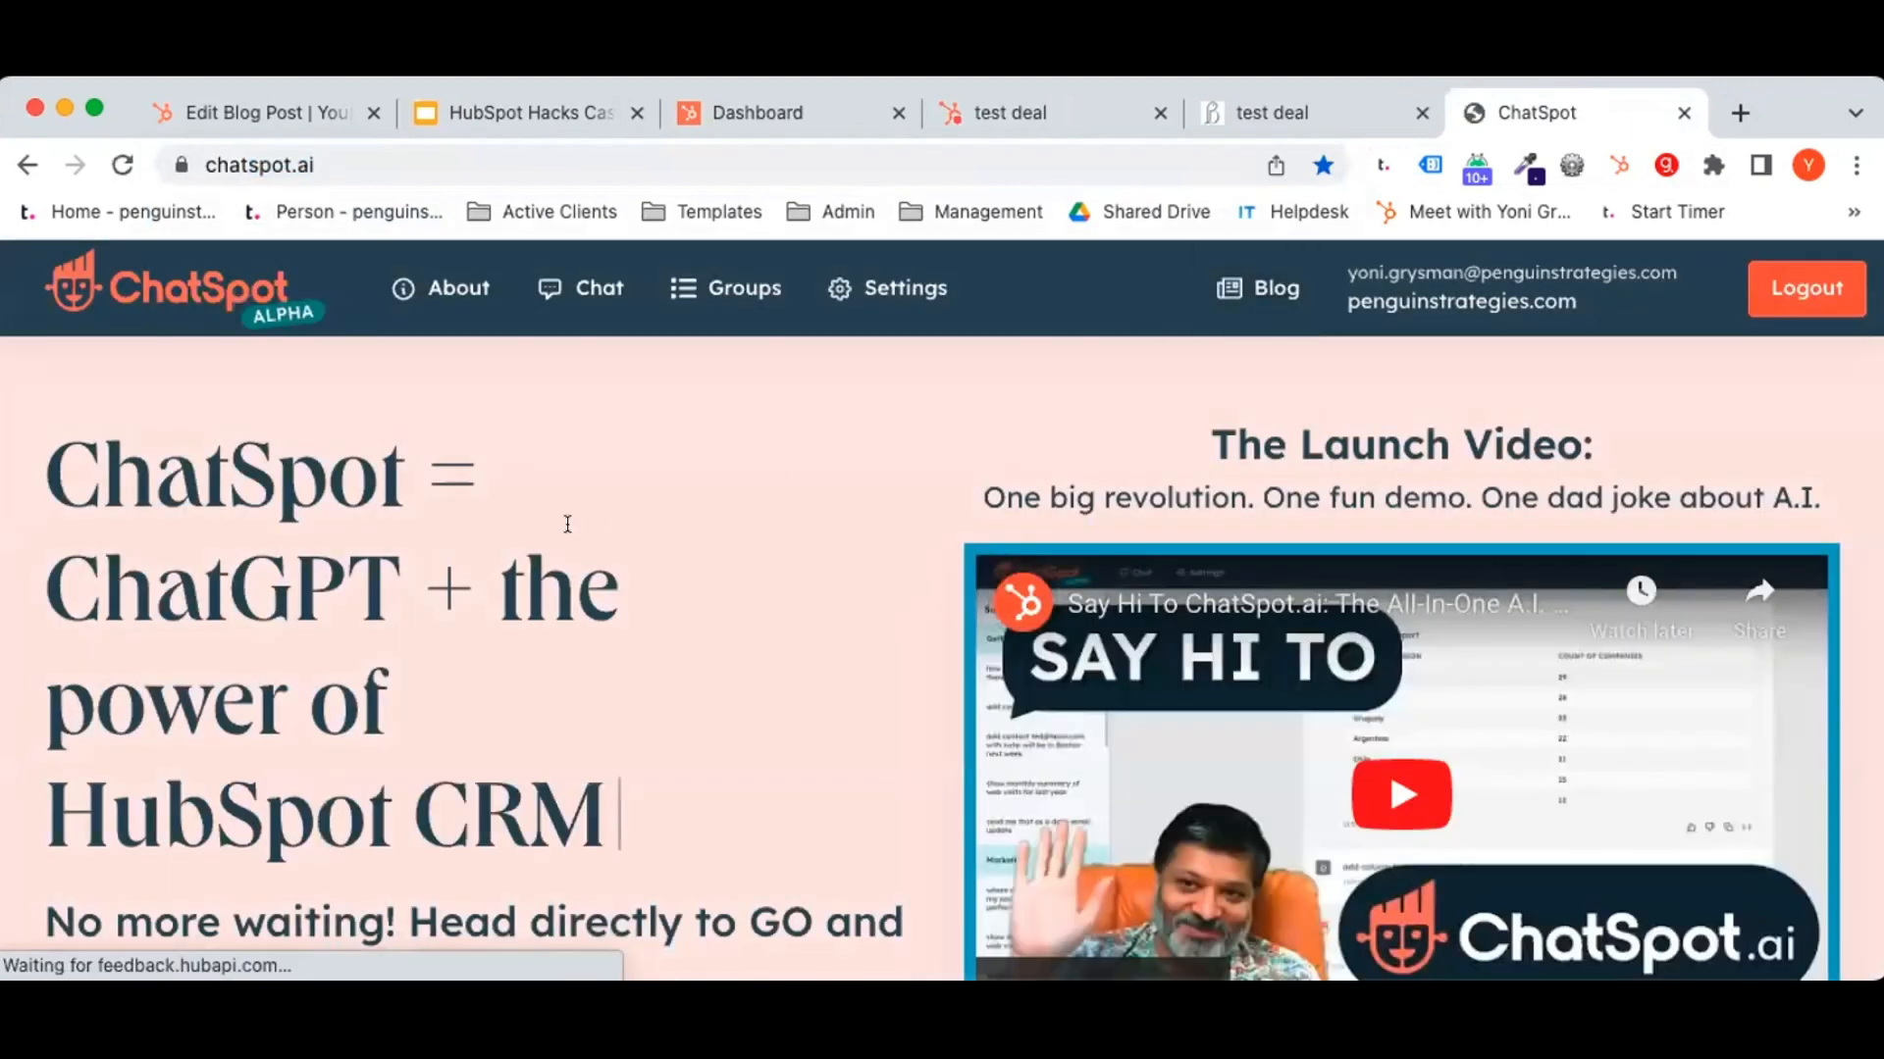
pyautogui.scroll(-5, 567, 524)
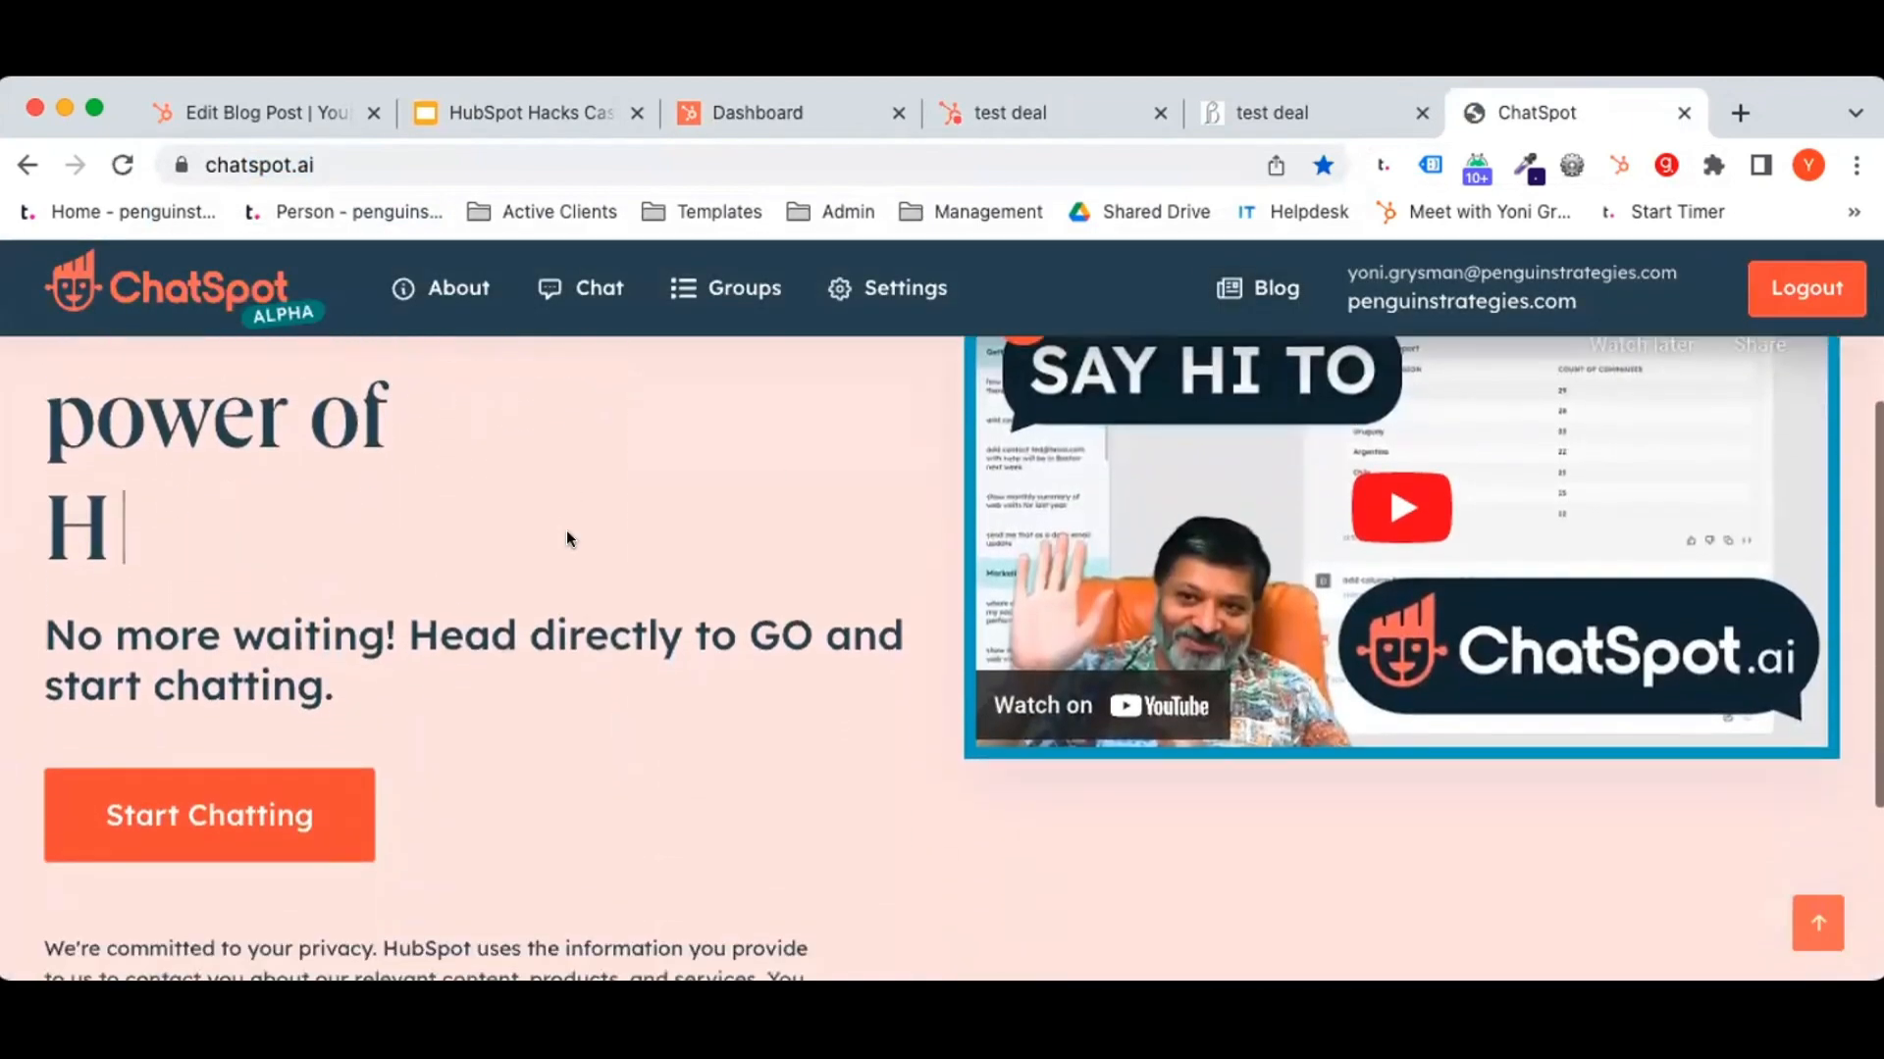
pyautogui.scroll(5, 567, 530)
pyautogui.scroll(-3, 574, 520)
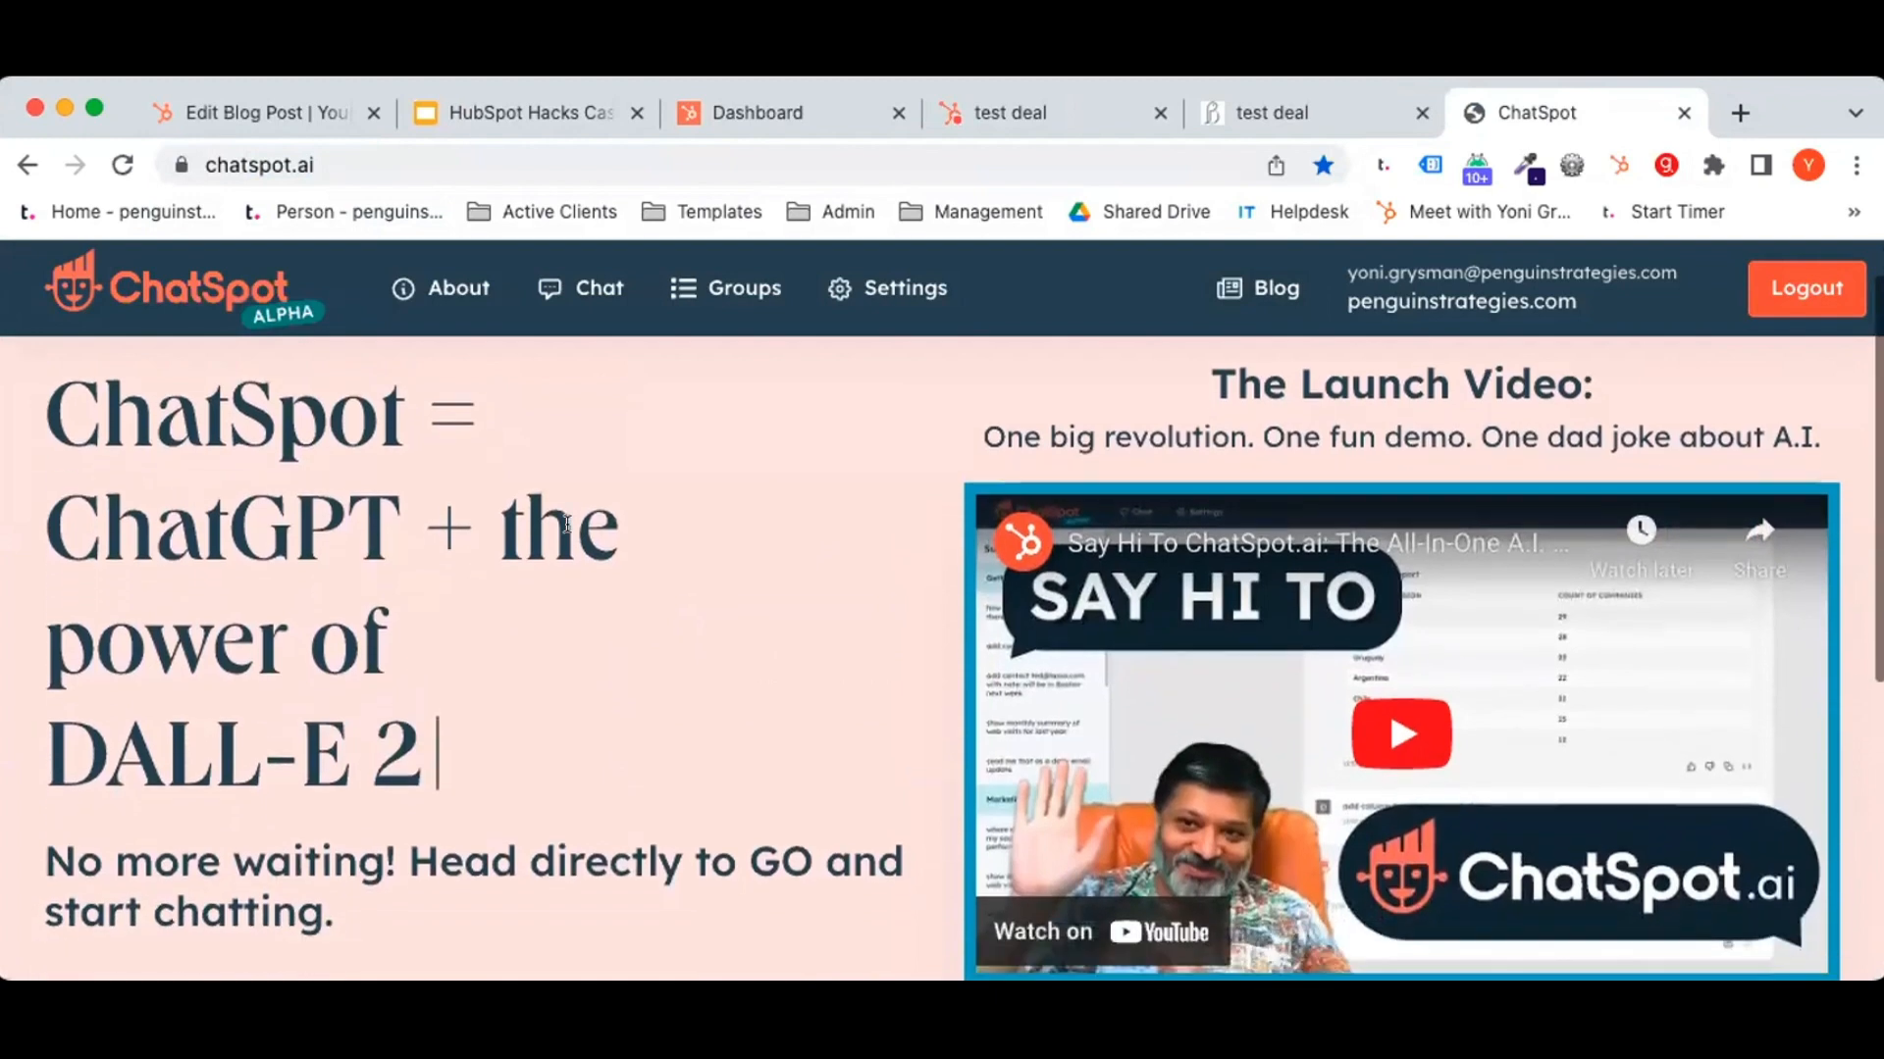
# Review the connected HubSpot accounts and the Google Docs and Twitter connections in the ChatSpot settings.
pyautogui.click(886, 287)
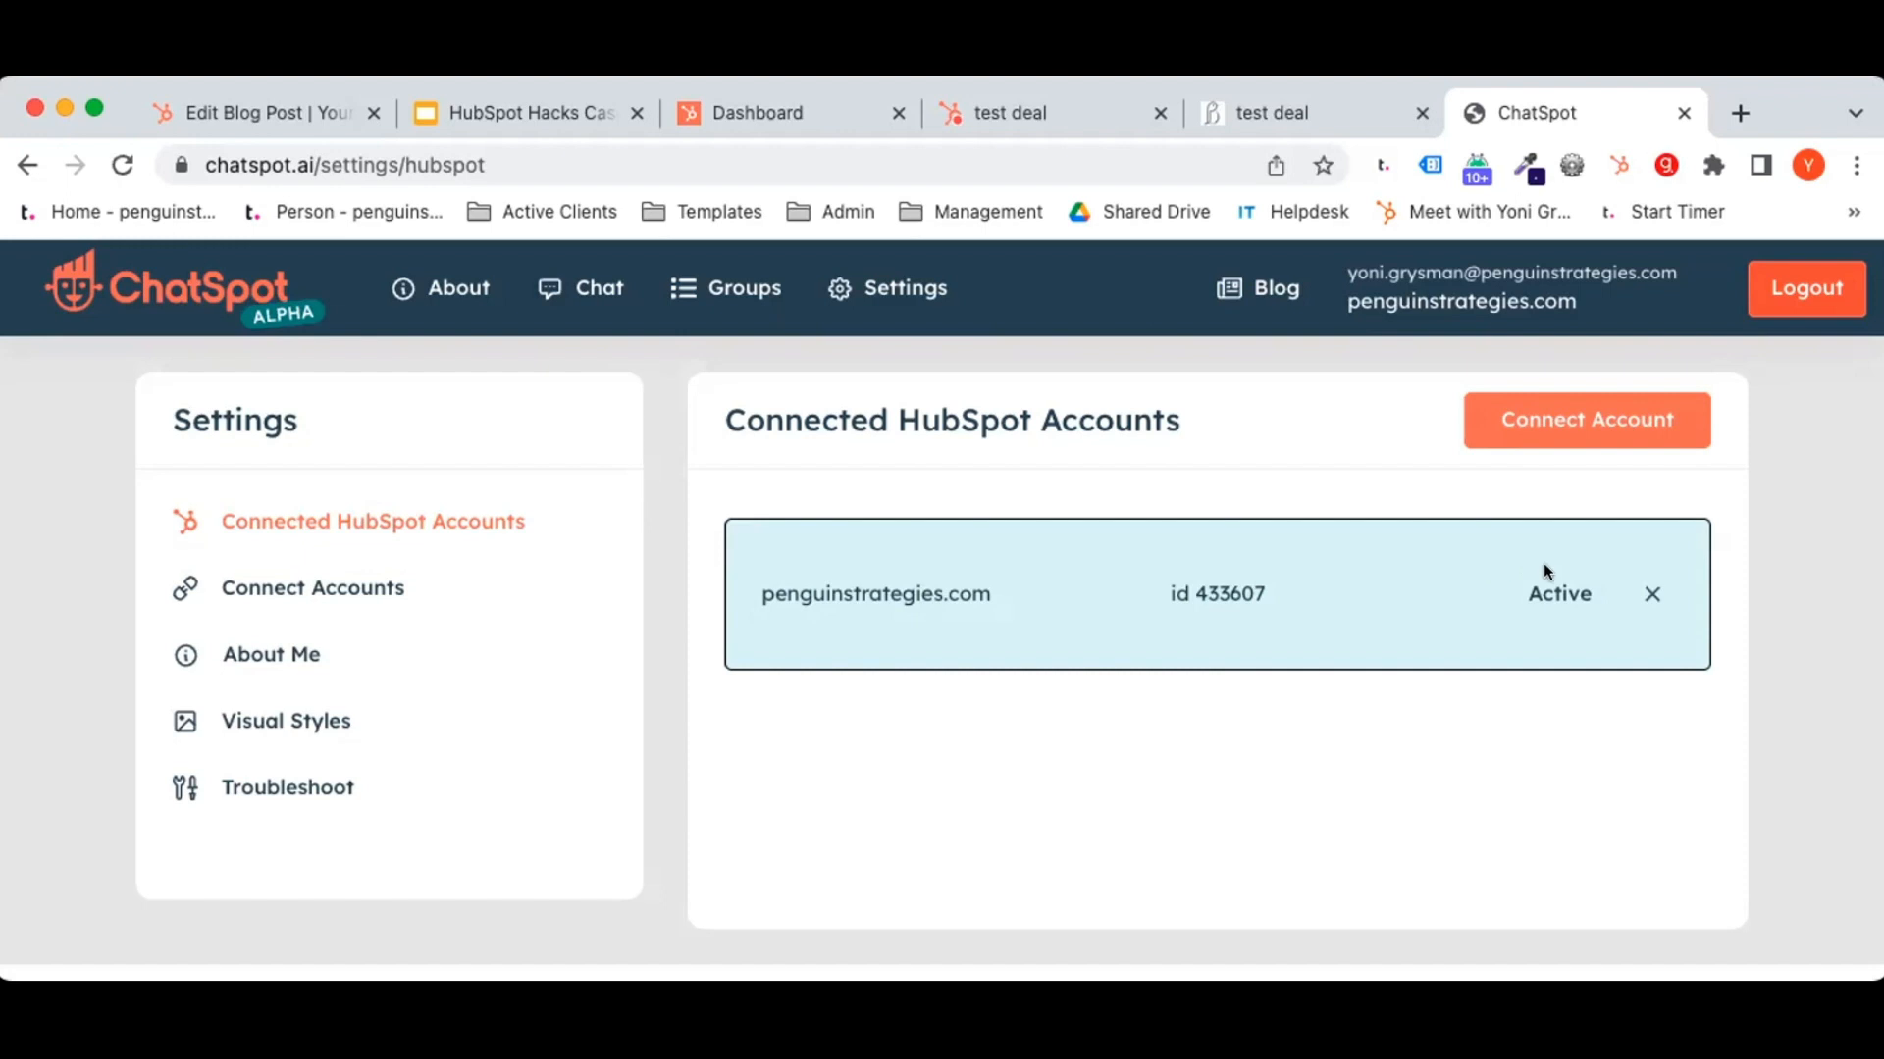
pyautogui.click(351, 595)
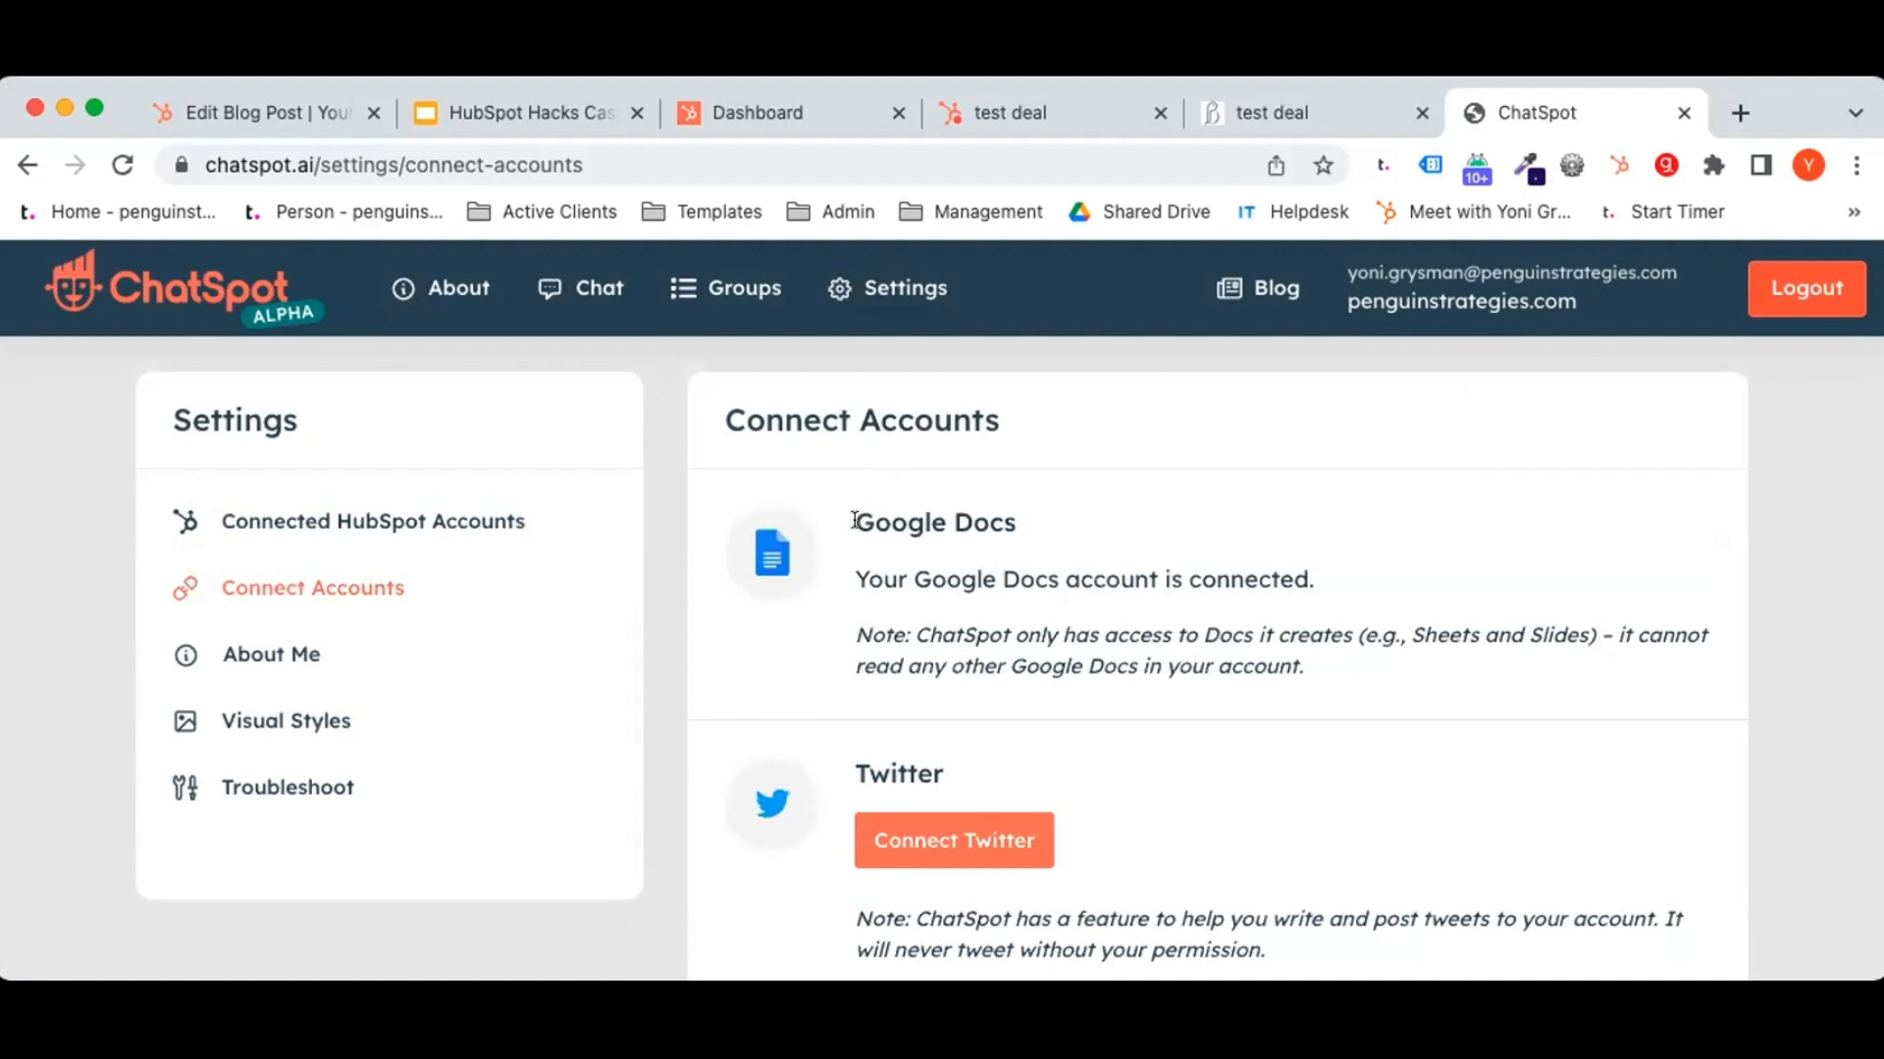
pyautogui.moveTo(855, 518); pyautogui.dragTo(1020, 520)
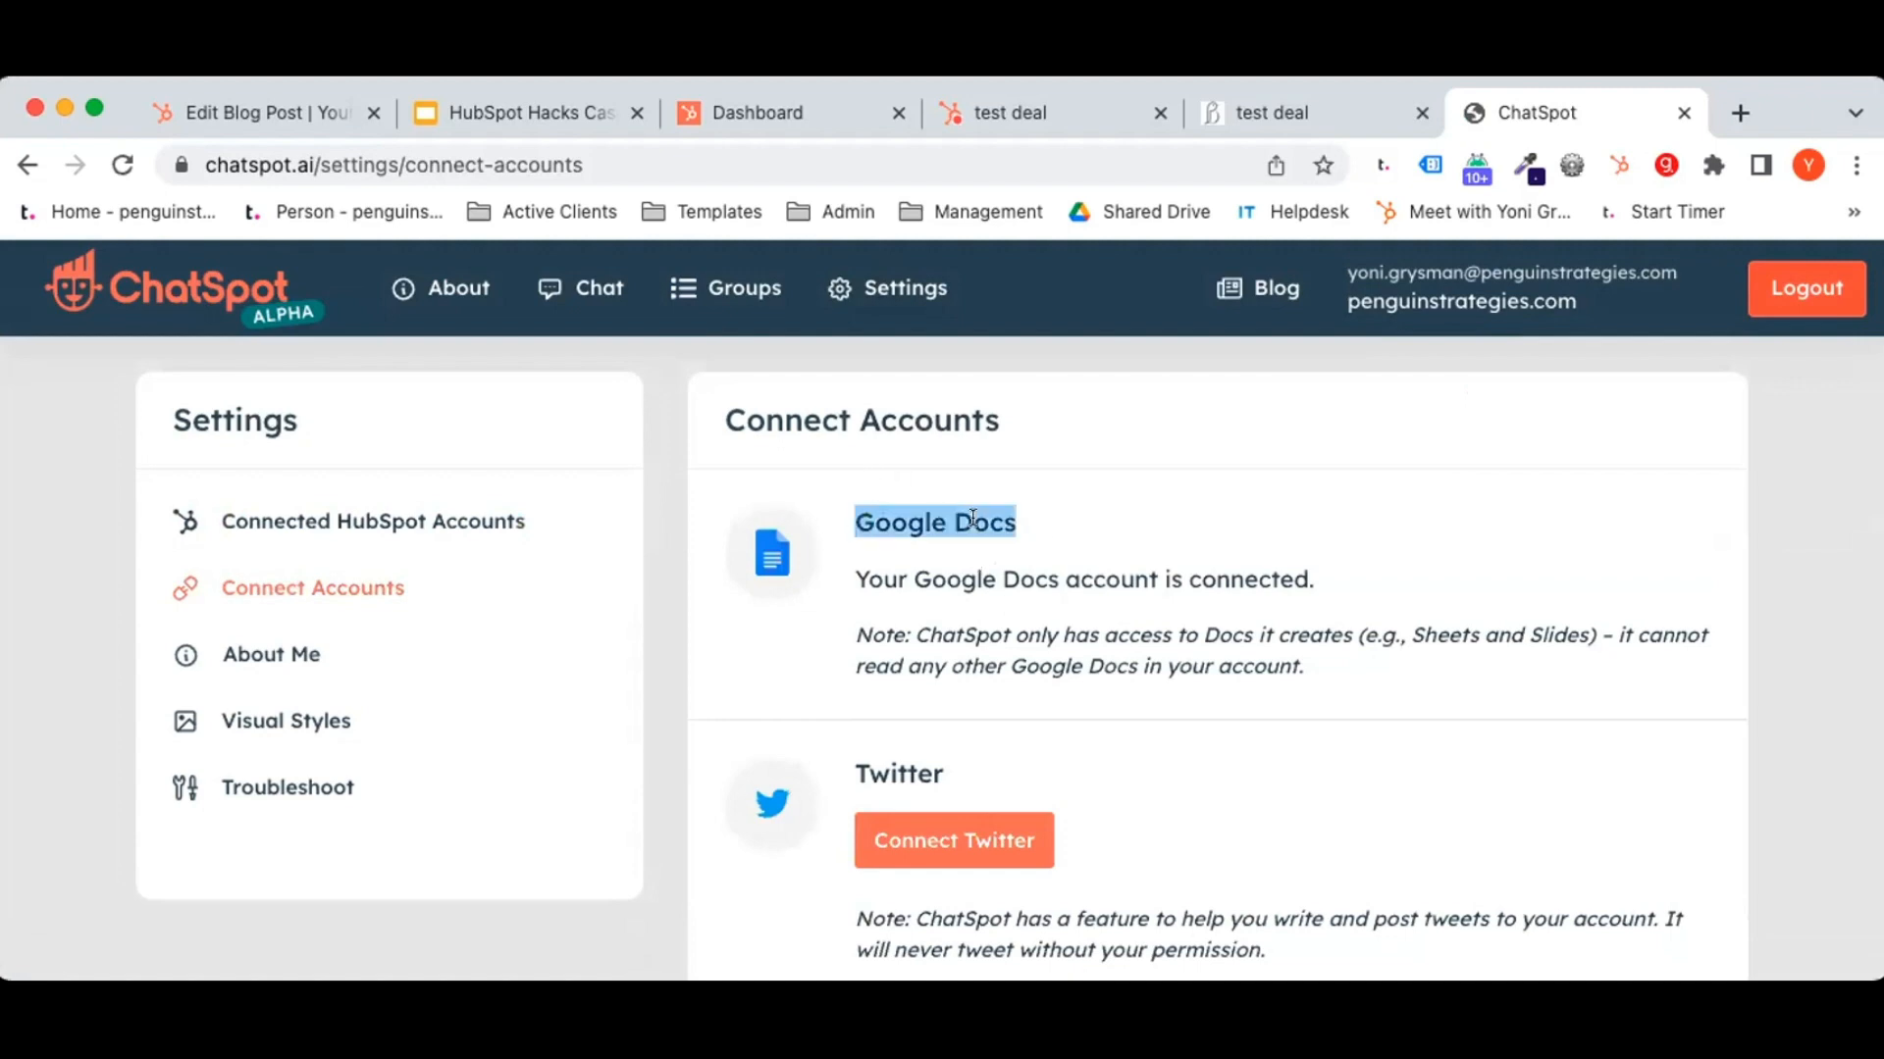
pyautogui.scroll(-3, 1046, 514)
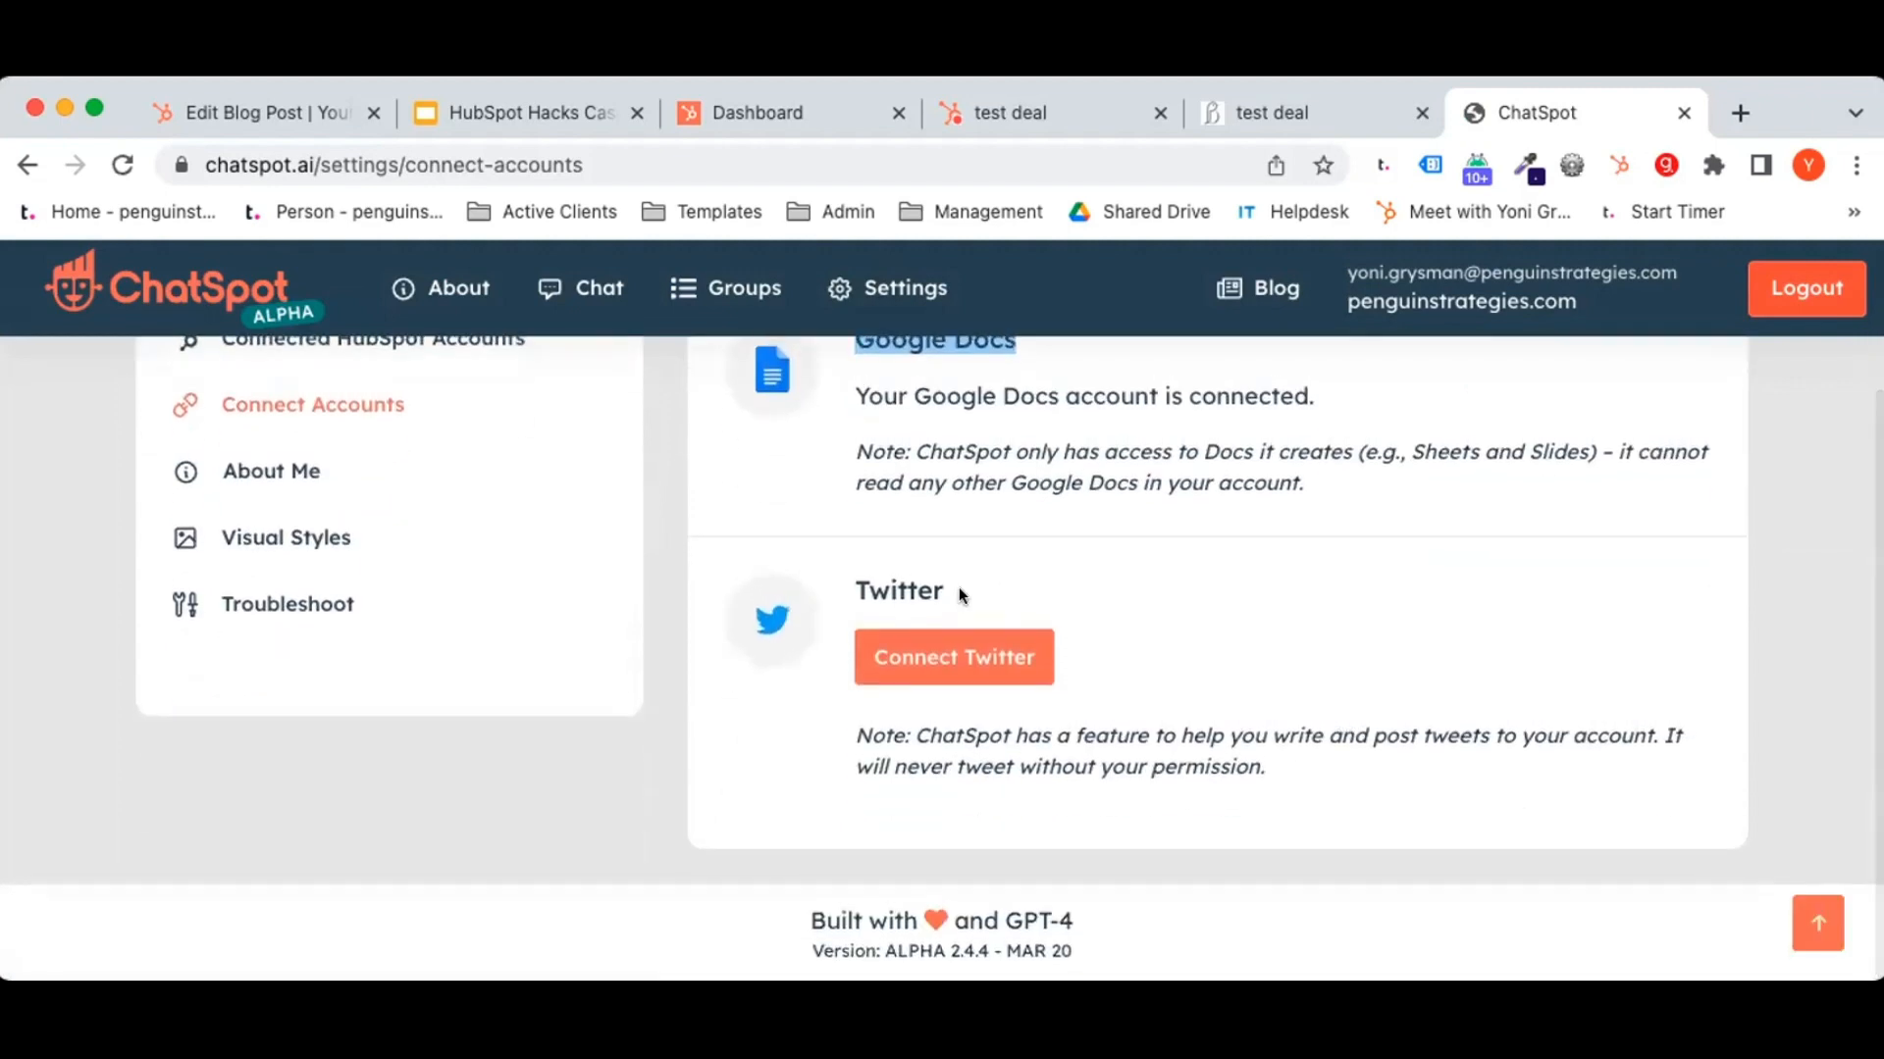
pyautogui.scroll(3, 975, 565)
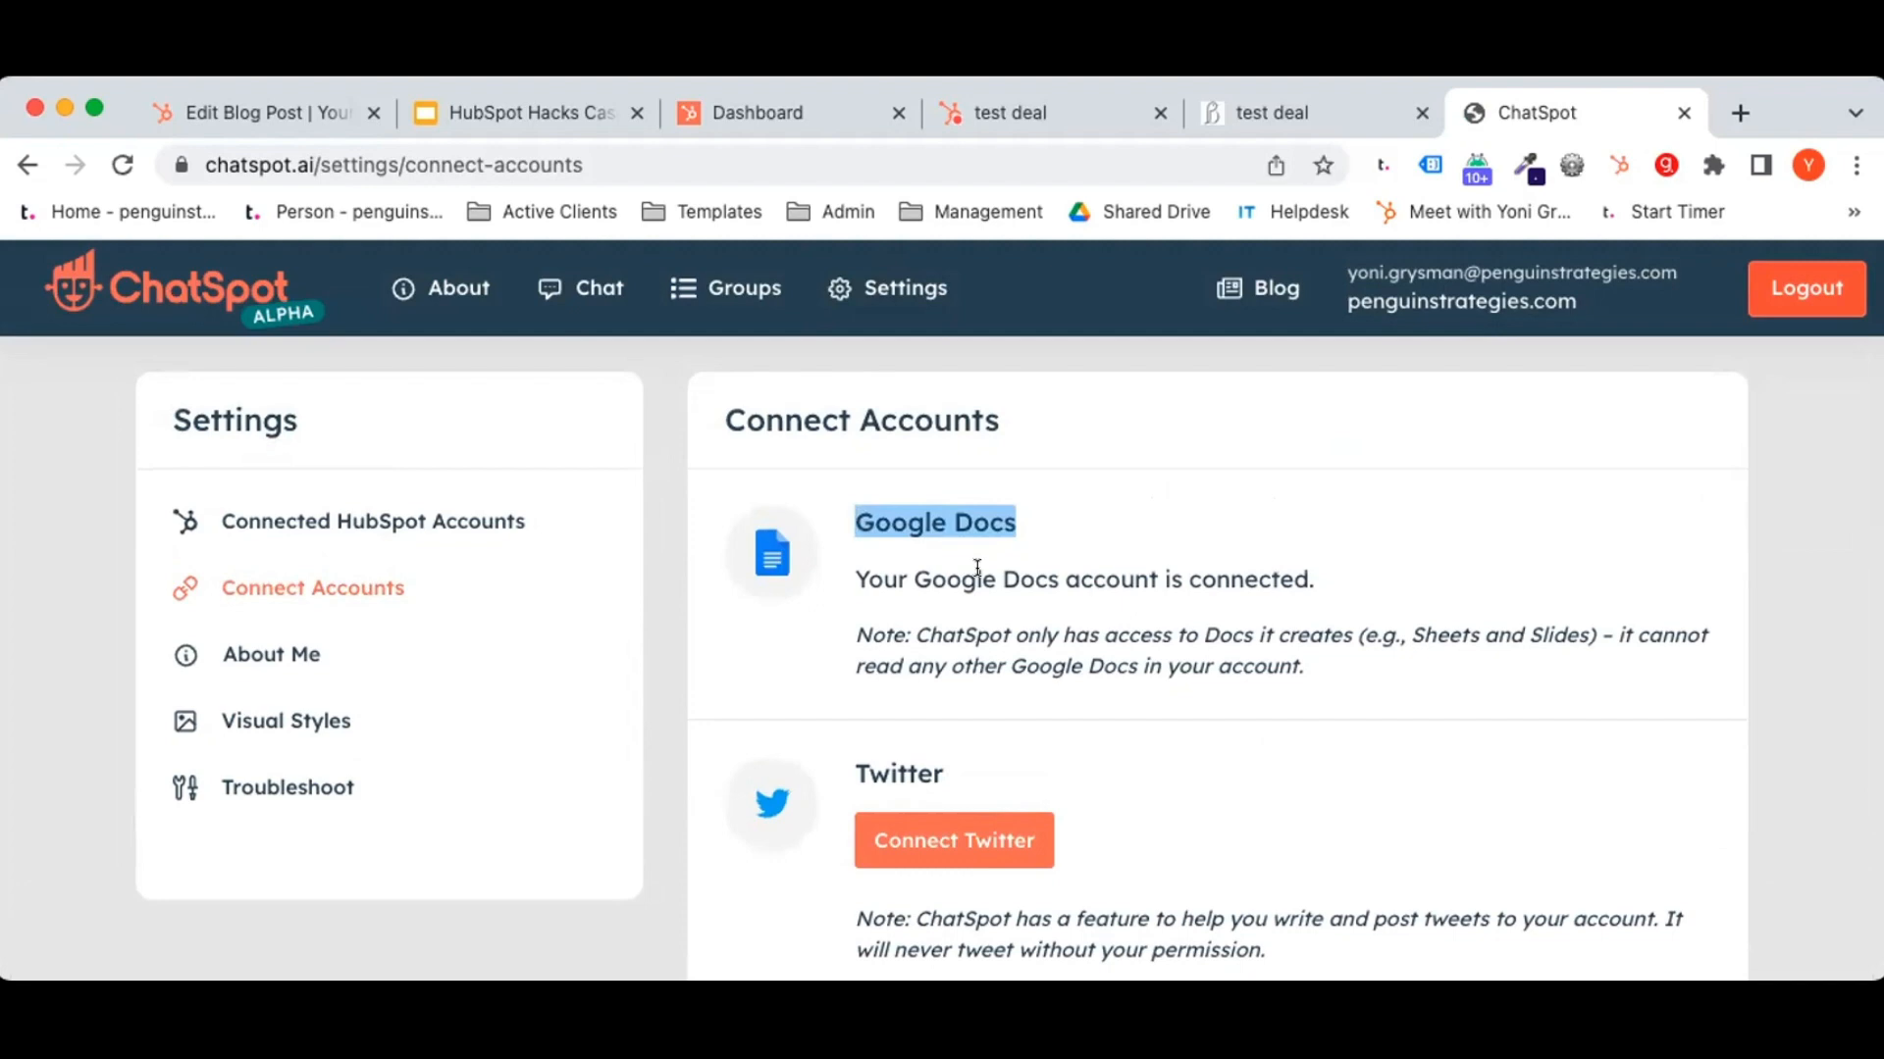
pyautogui.click(374, 531)
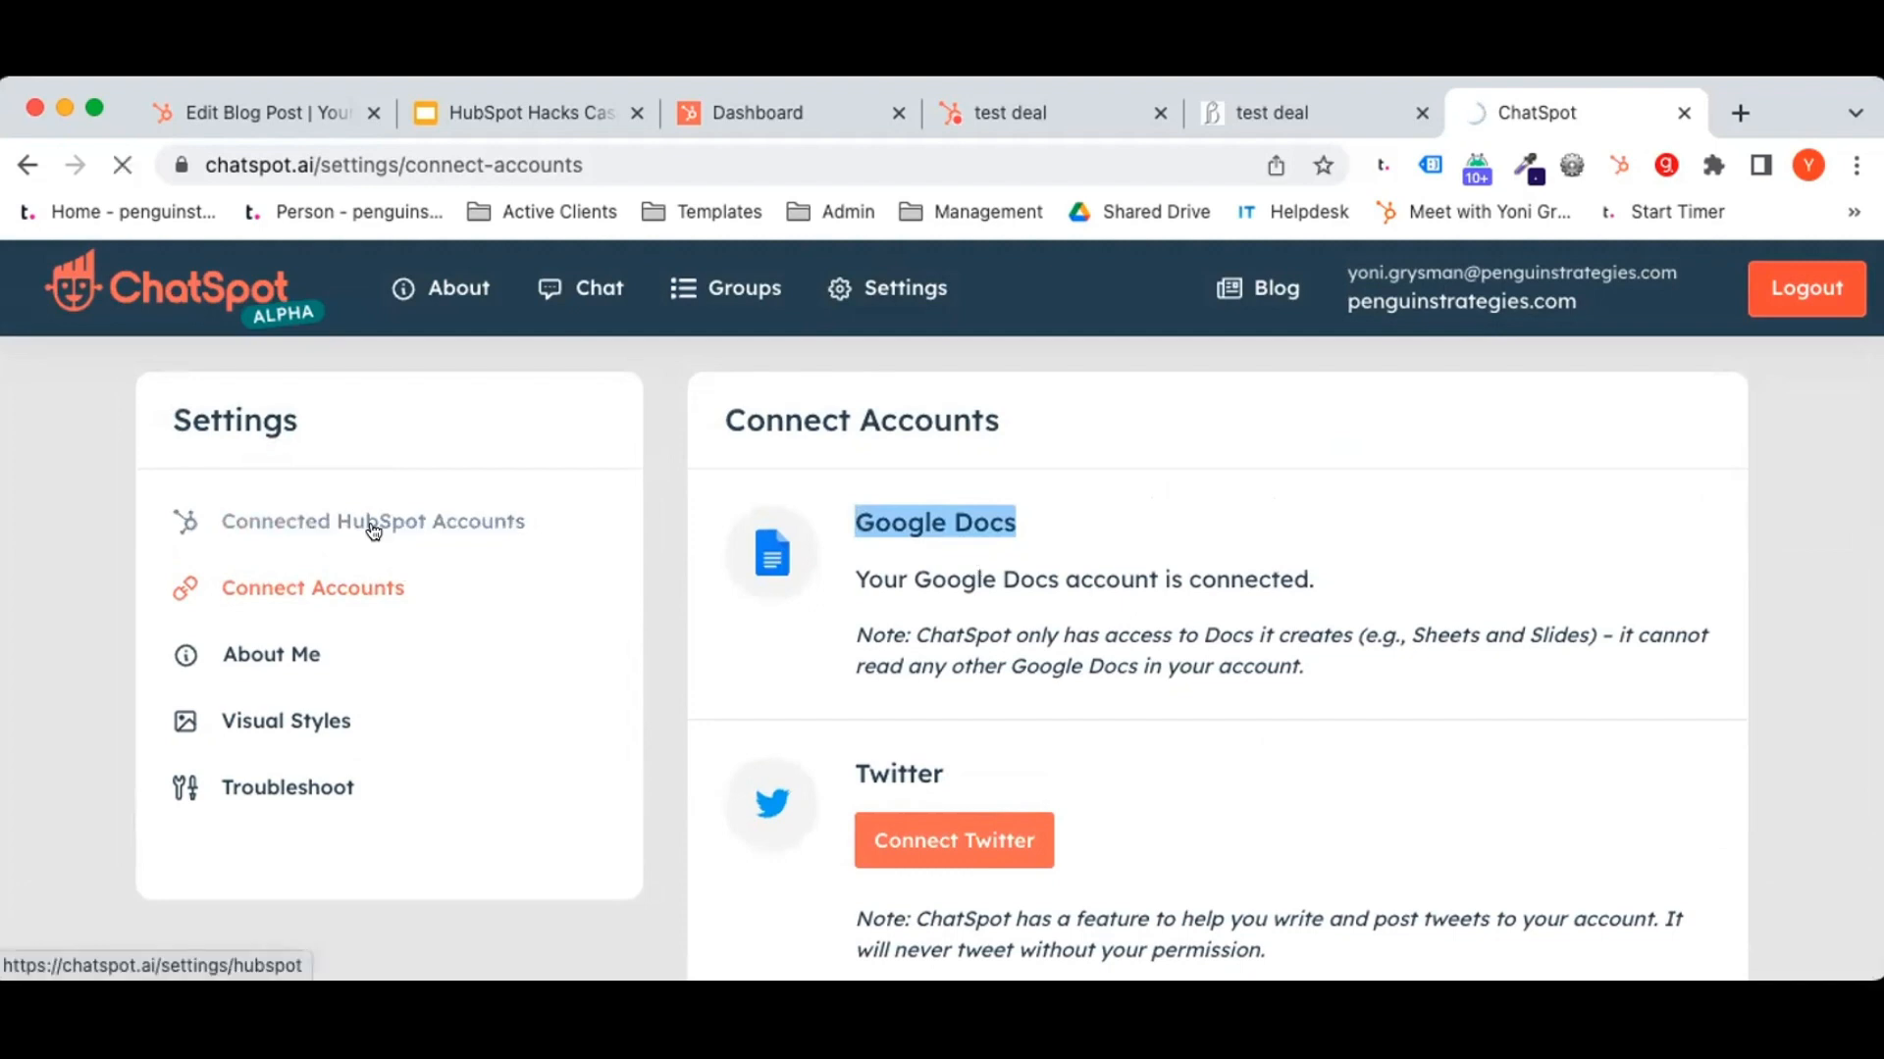
# Browse the visual styles offered in the ChatSpot settings, from None and Boho through the rest of the gallery.
pyautogui.click(581, 288)
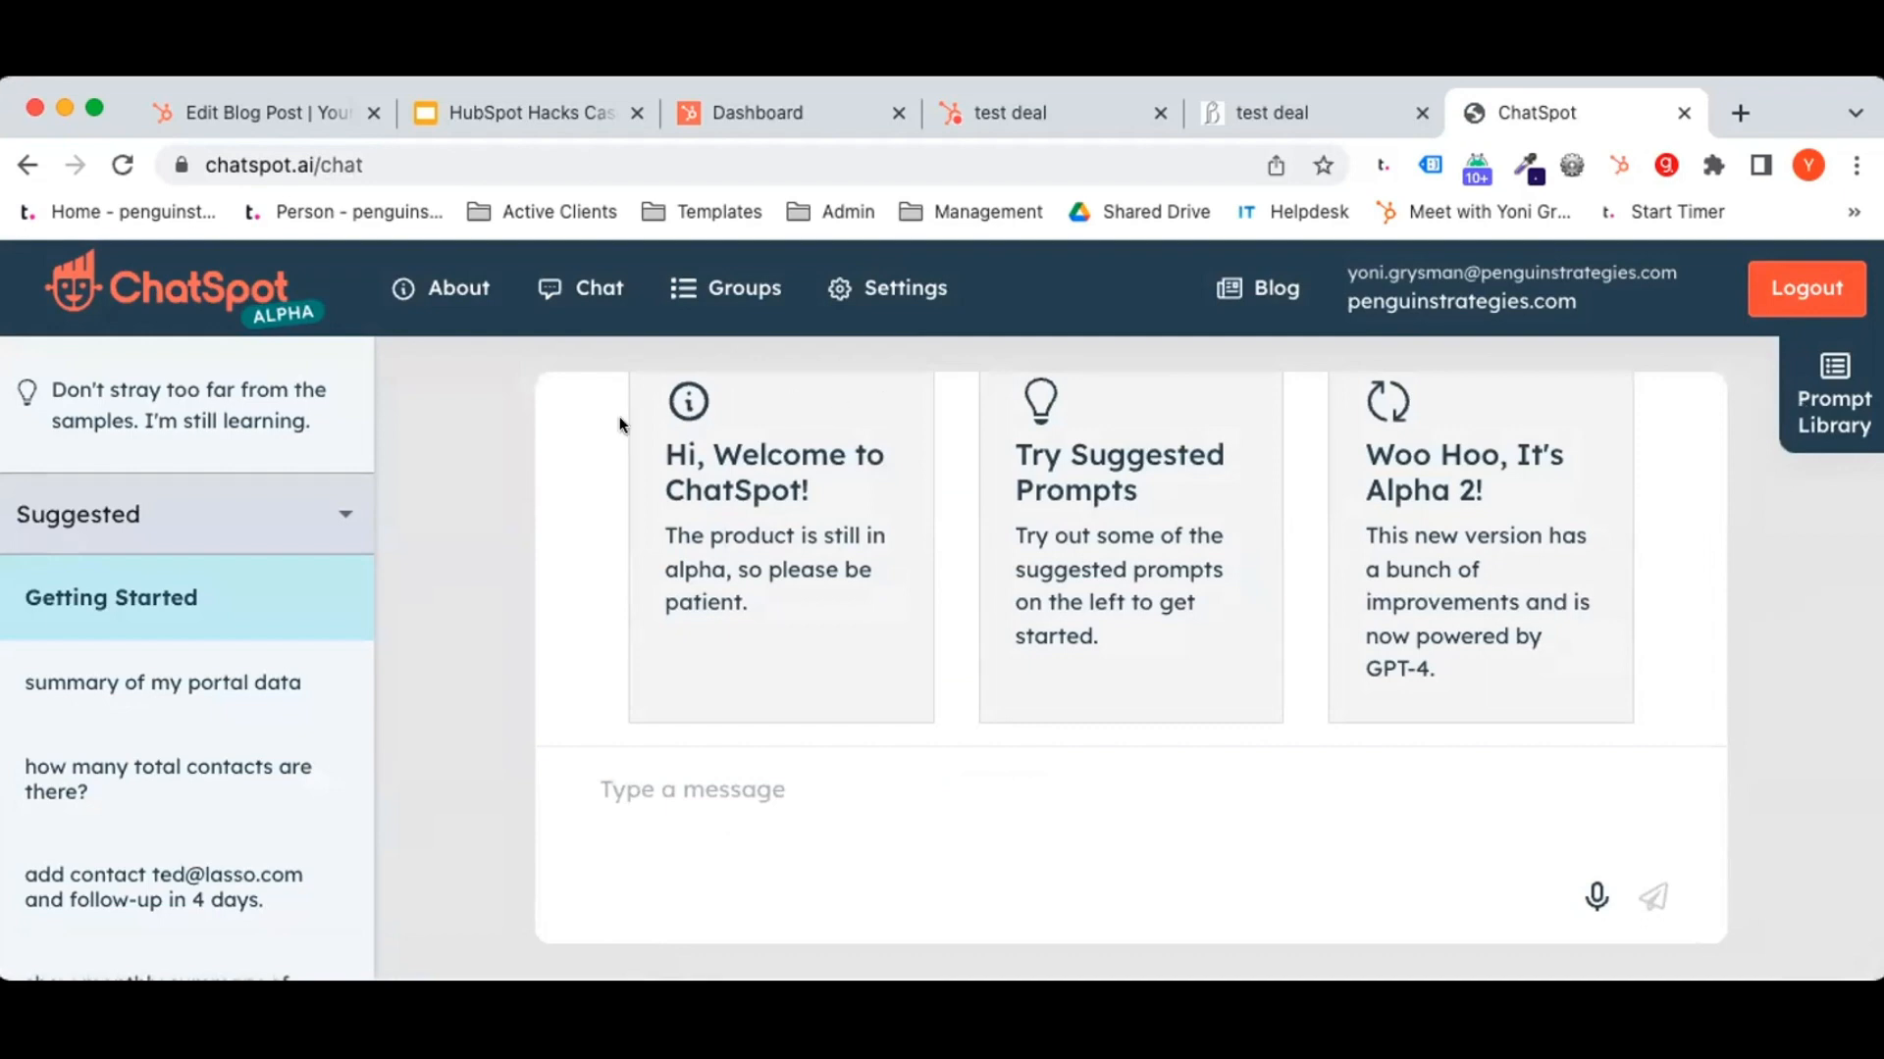
pyautogui.click(888, 287)
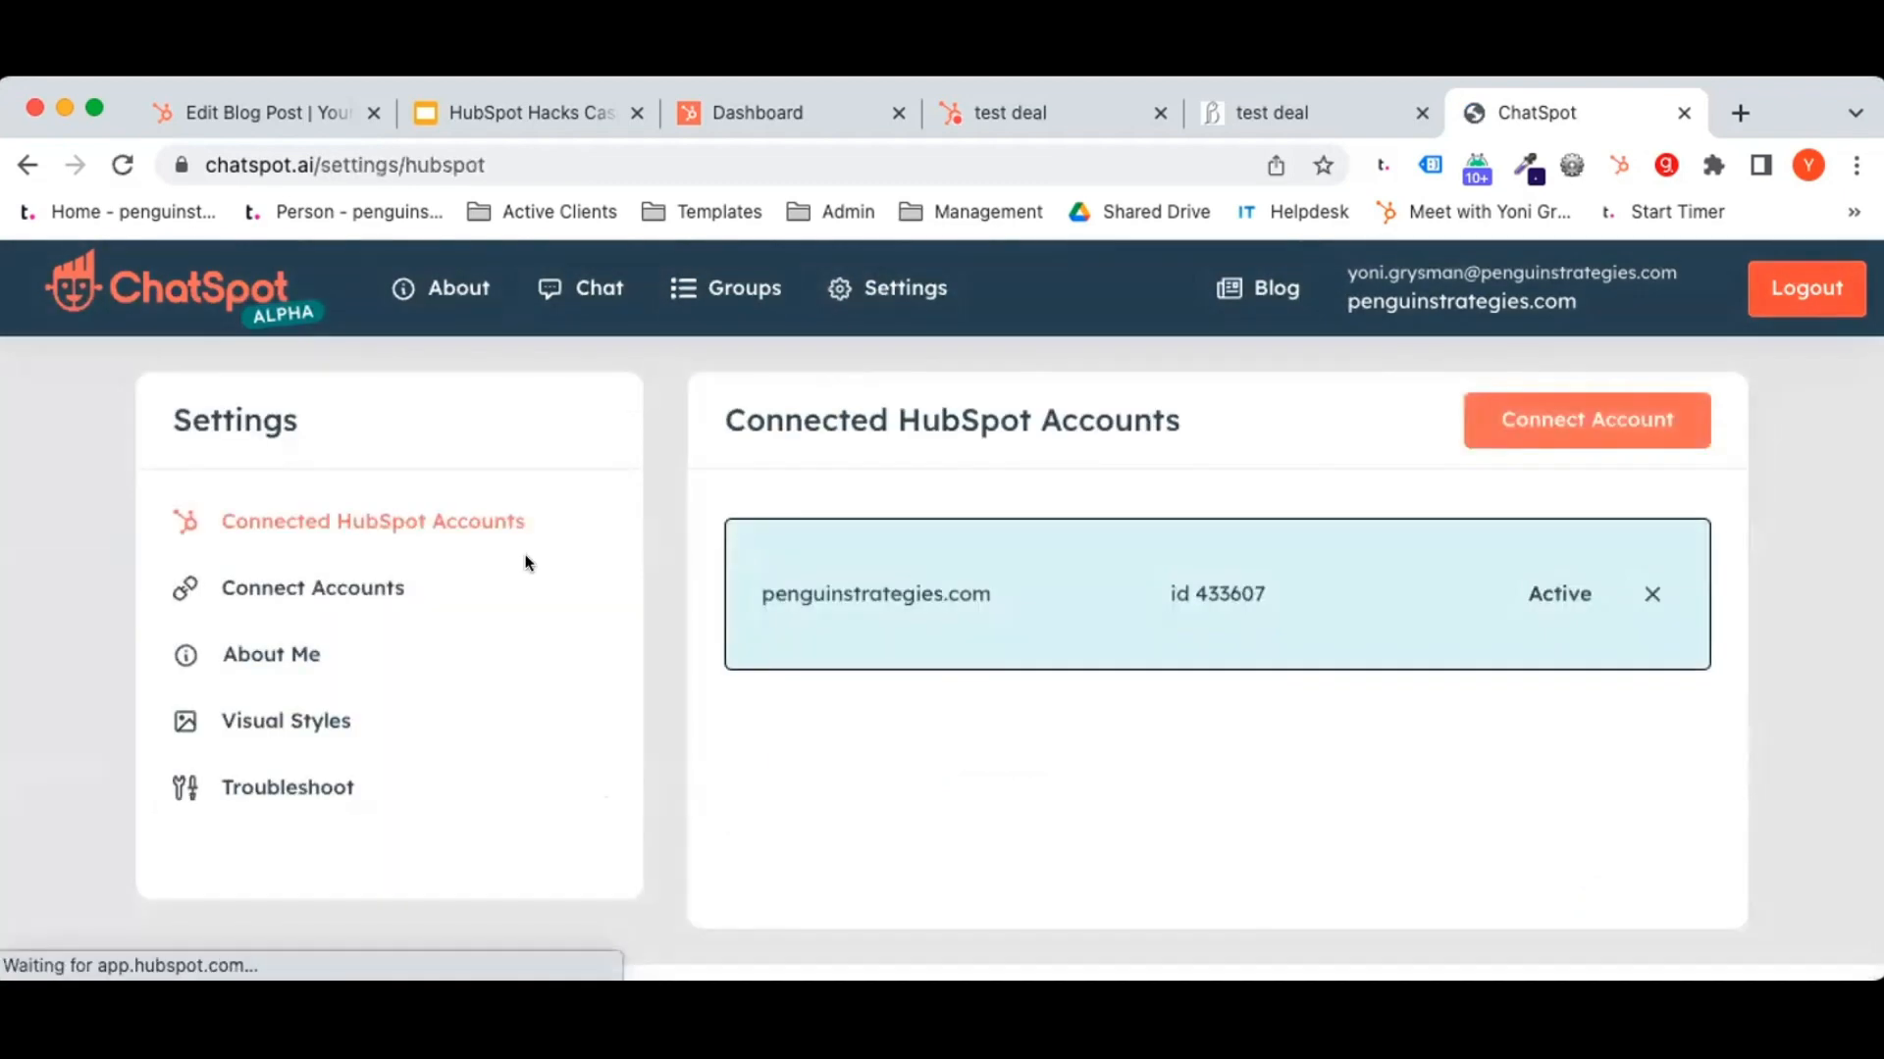
pyautogui.click(350, 720)
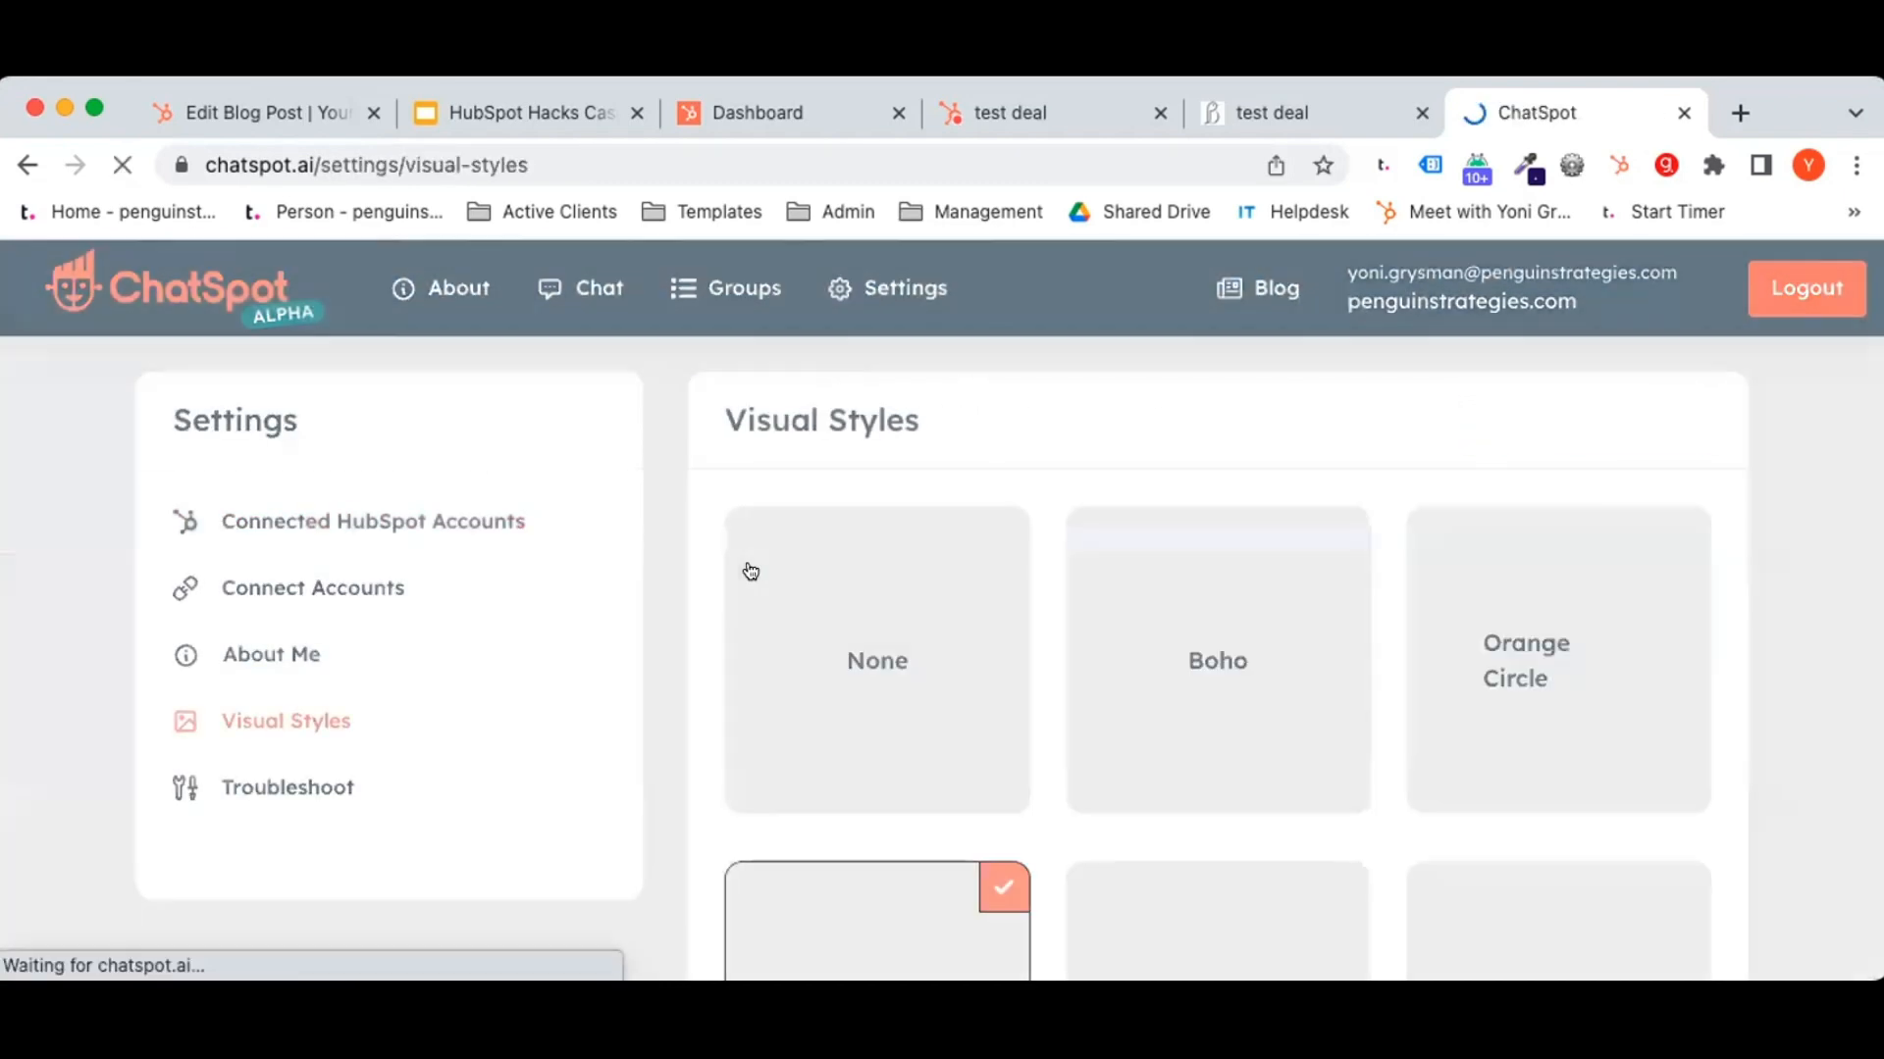
pyautogui.scroll(-3, 751, 570)
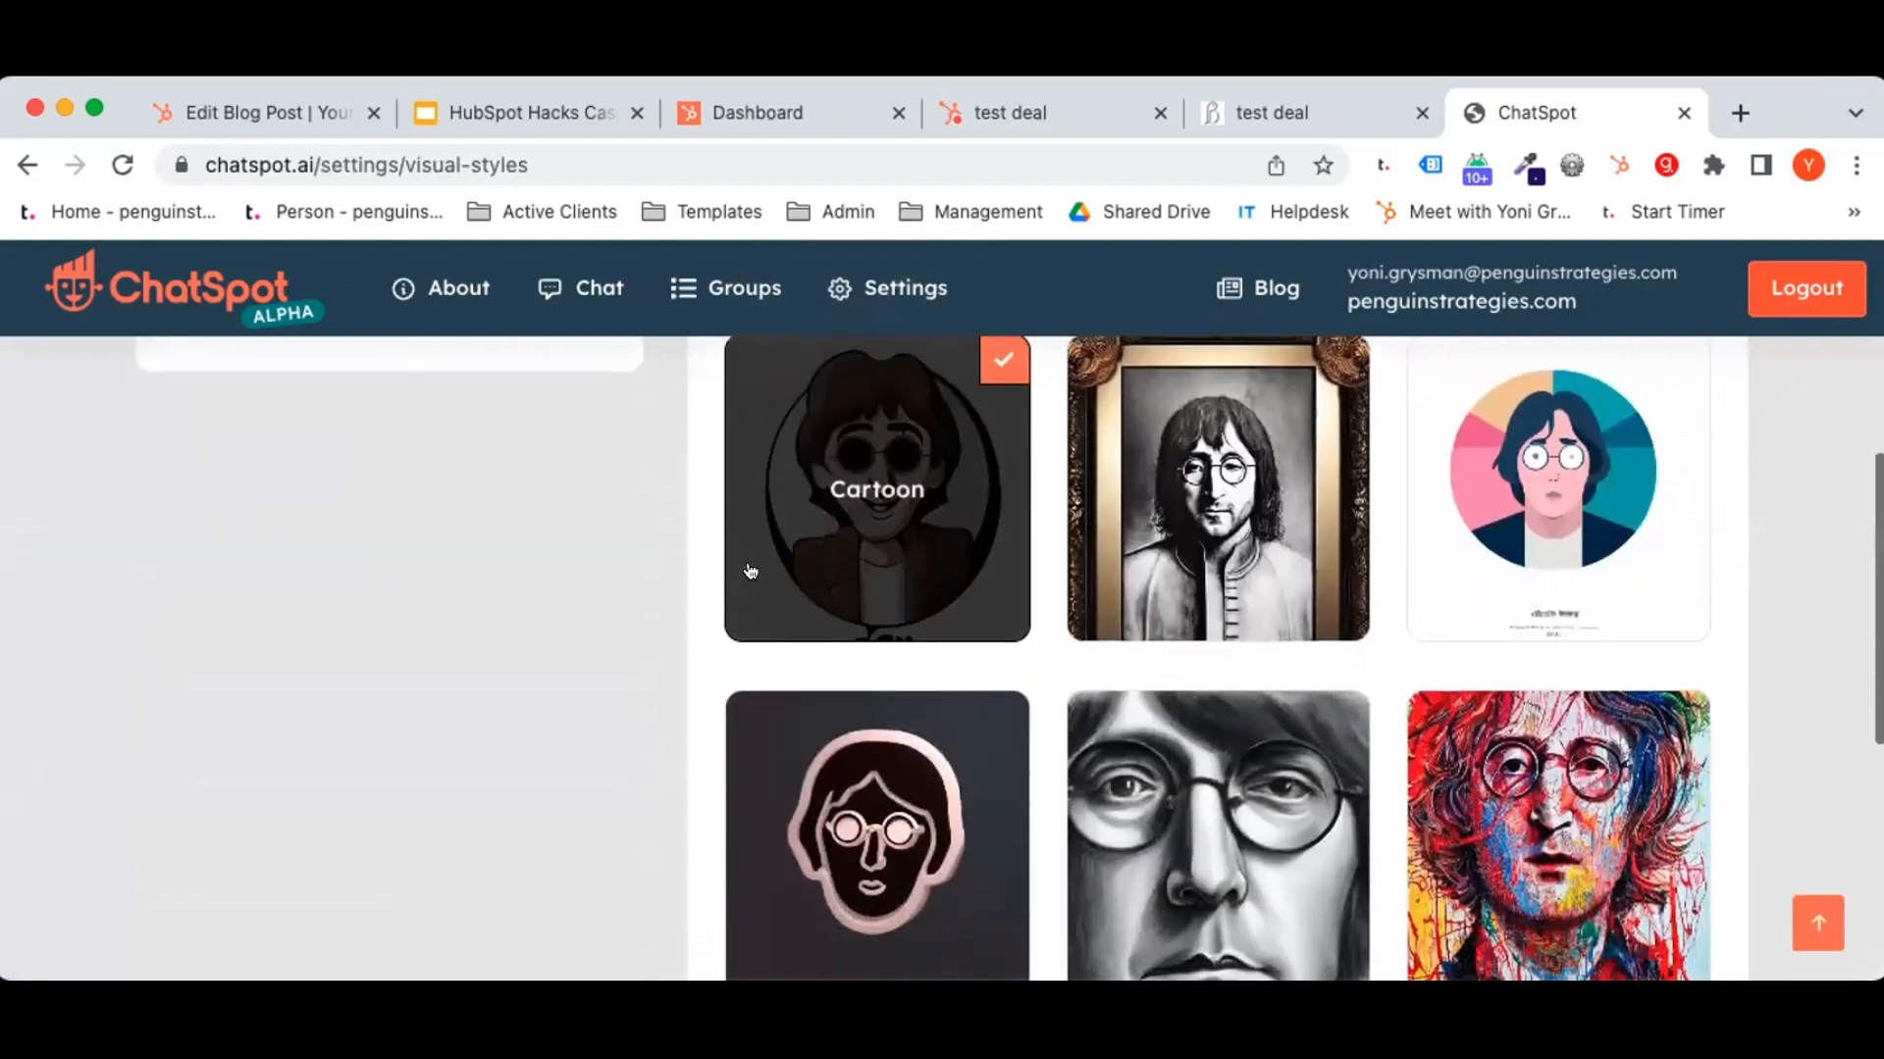
pyautogui.scroll(3, 750, 571)
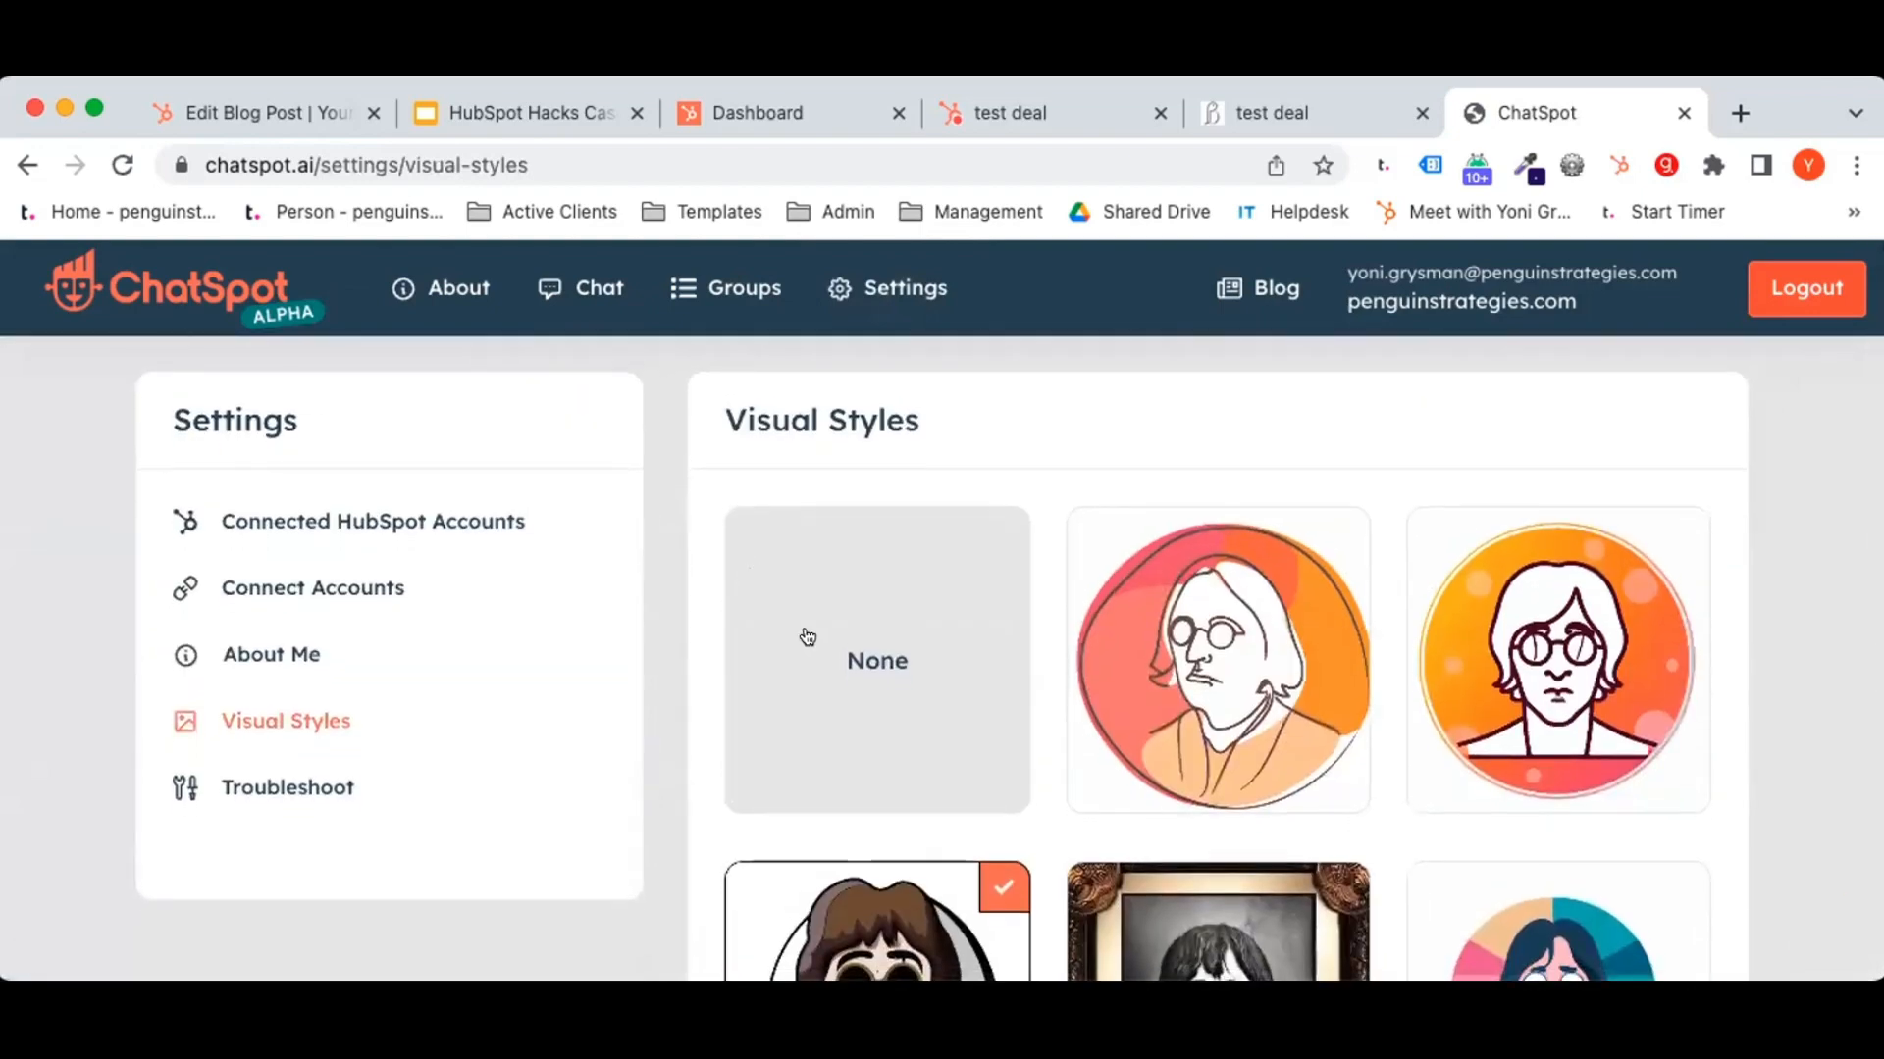
pyautogui.scroll(-4, 824, 618)
pyautogui.scroll(-5, 827, 616)
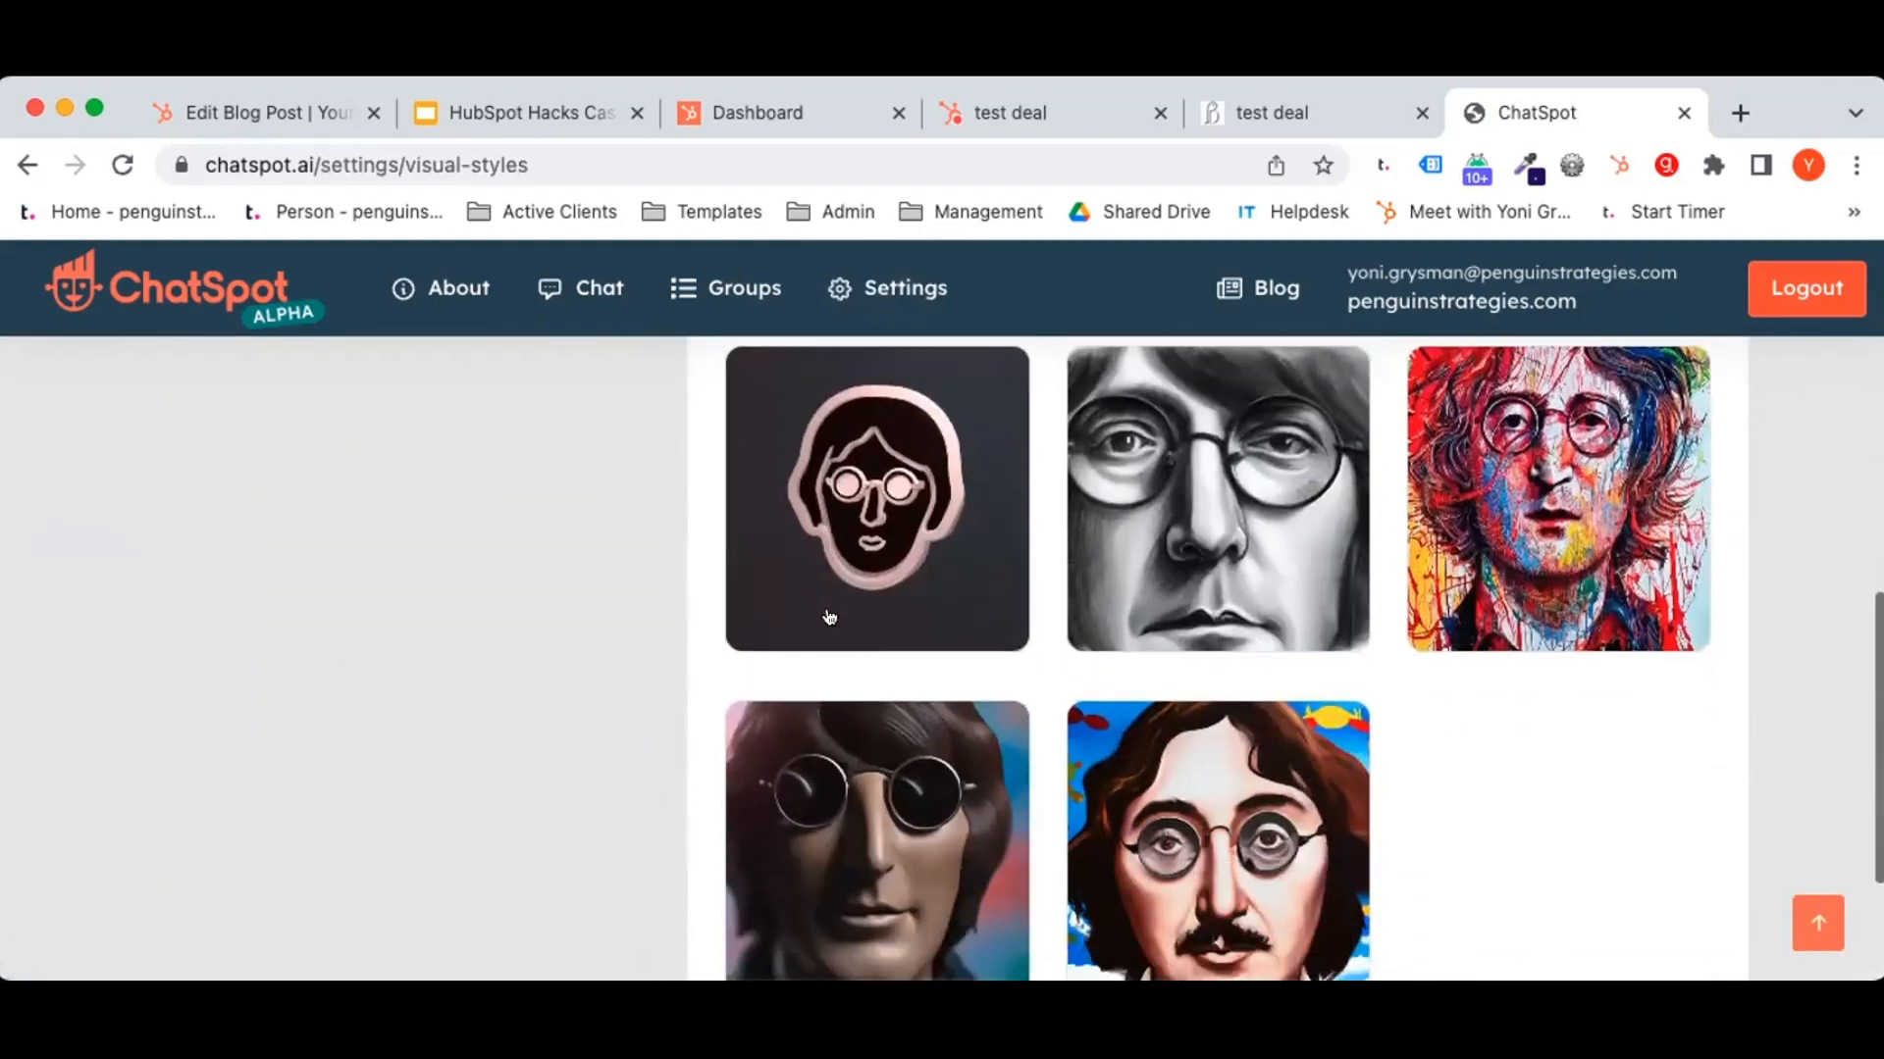
pyautogui.scroll(5, 827, 616)
pyautogui.scroll(4, 827, 616)
pyautogui.scroll(-2, 1316, 622)
pyautogui.scroll(2, 1315, 622)
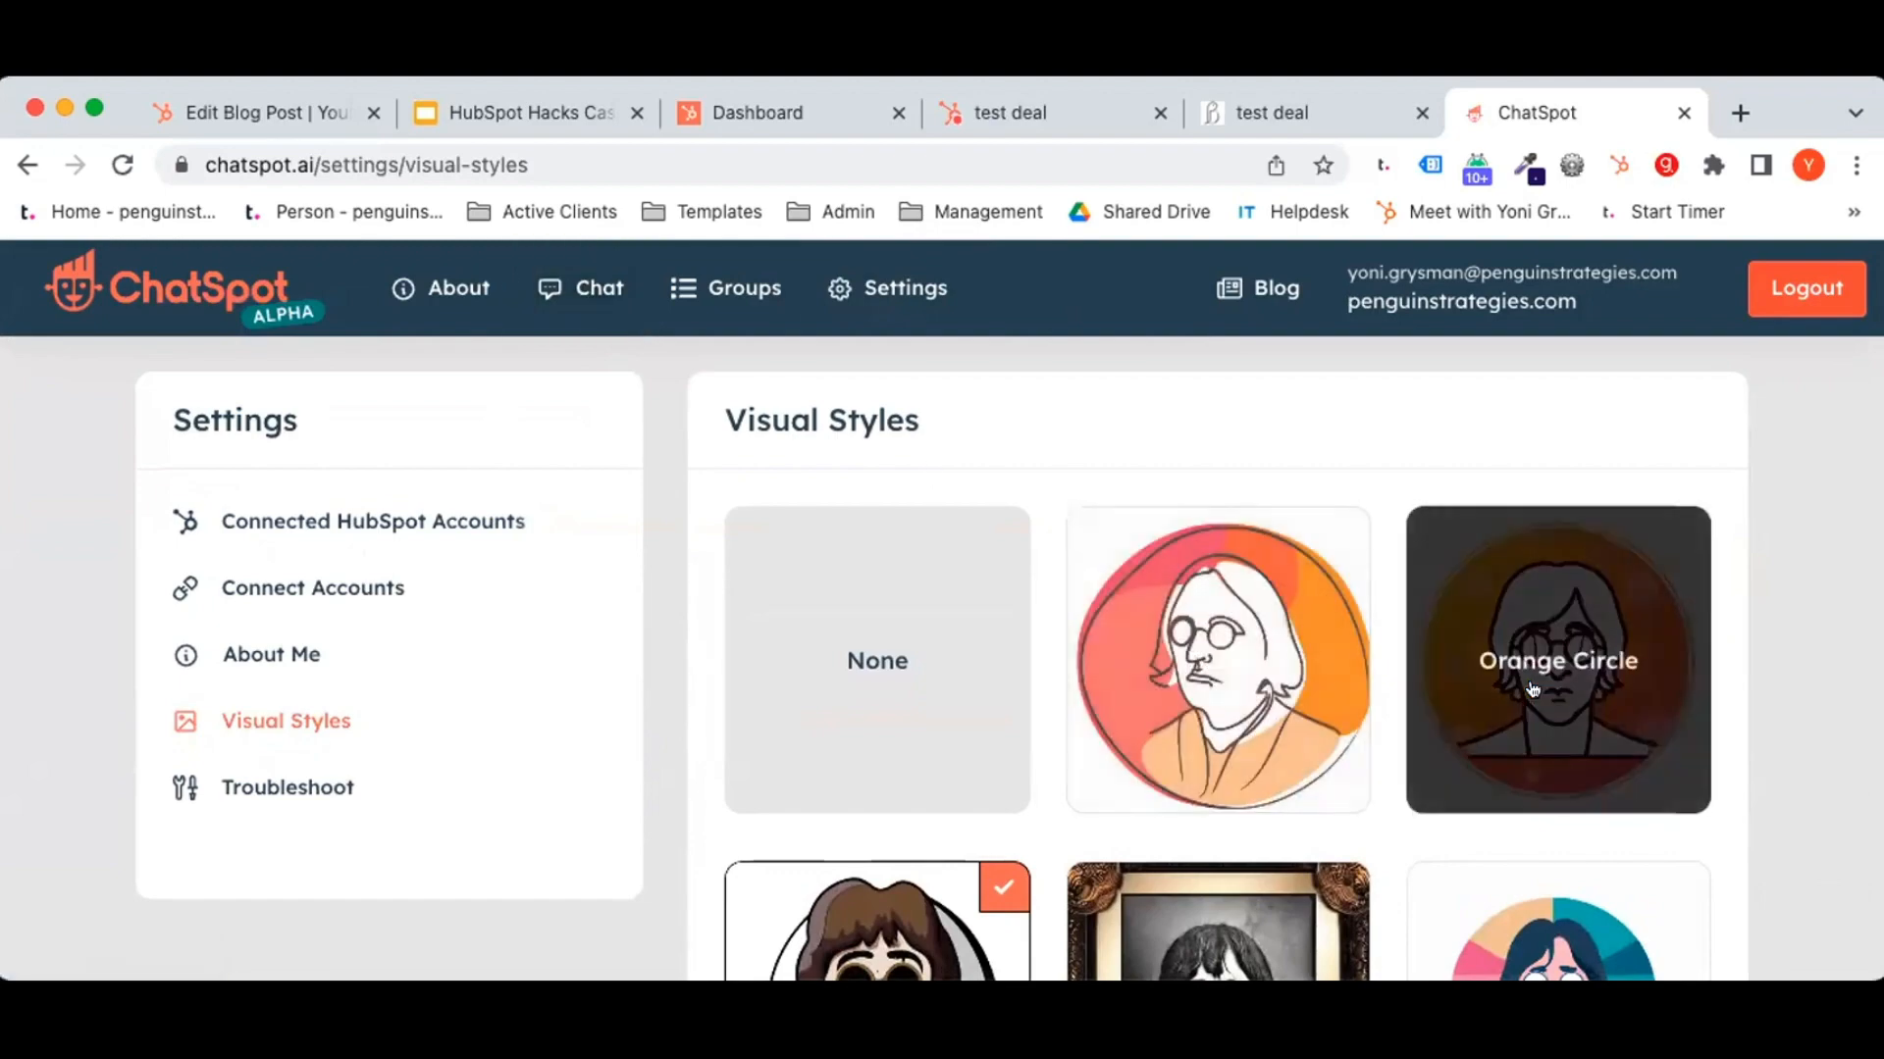
pyautogui.scroll(-5, 1532, 689)
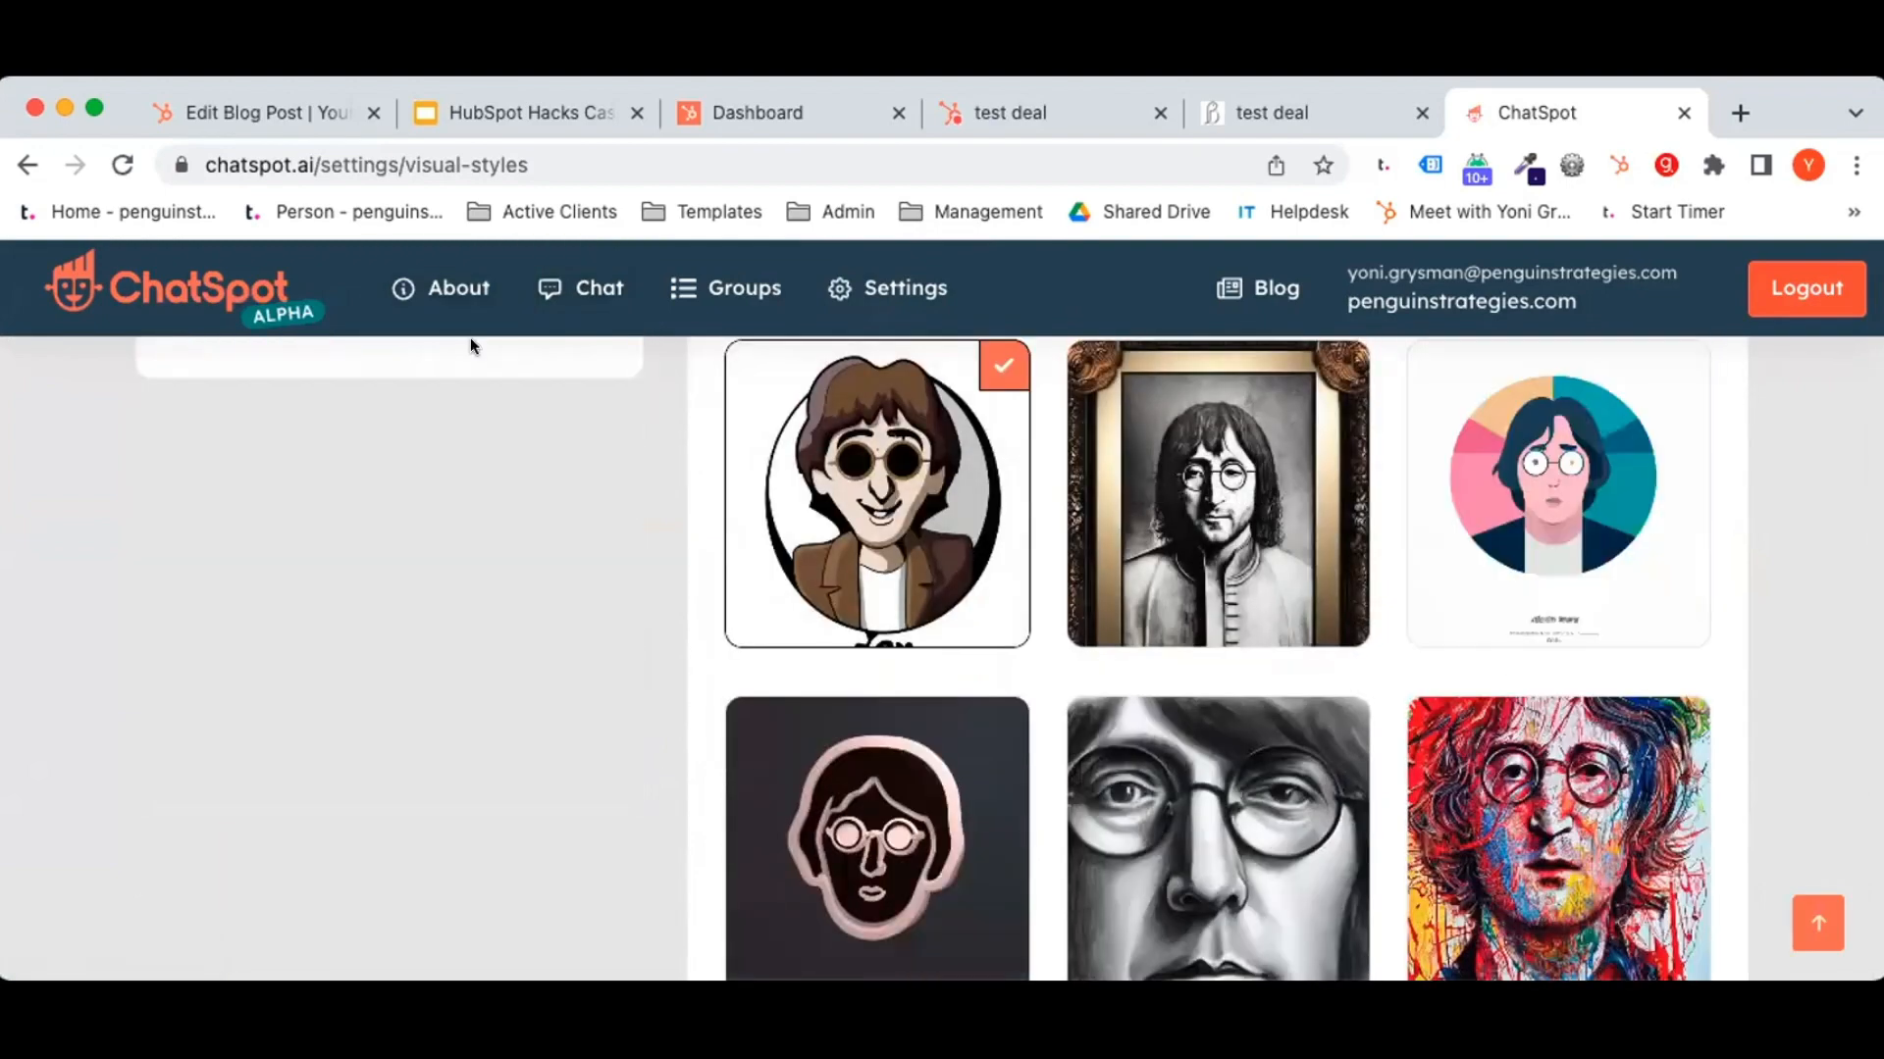
pyautogui.scroll(5, 471, 346)
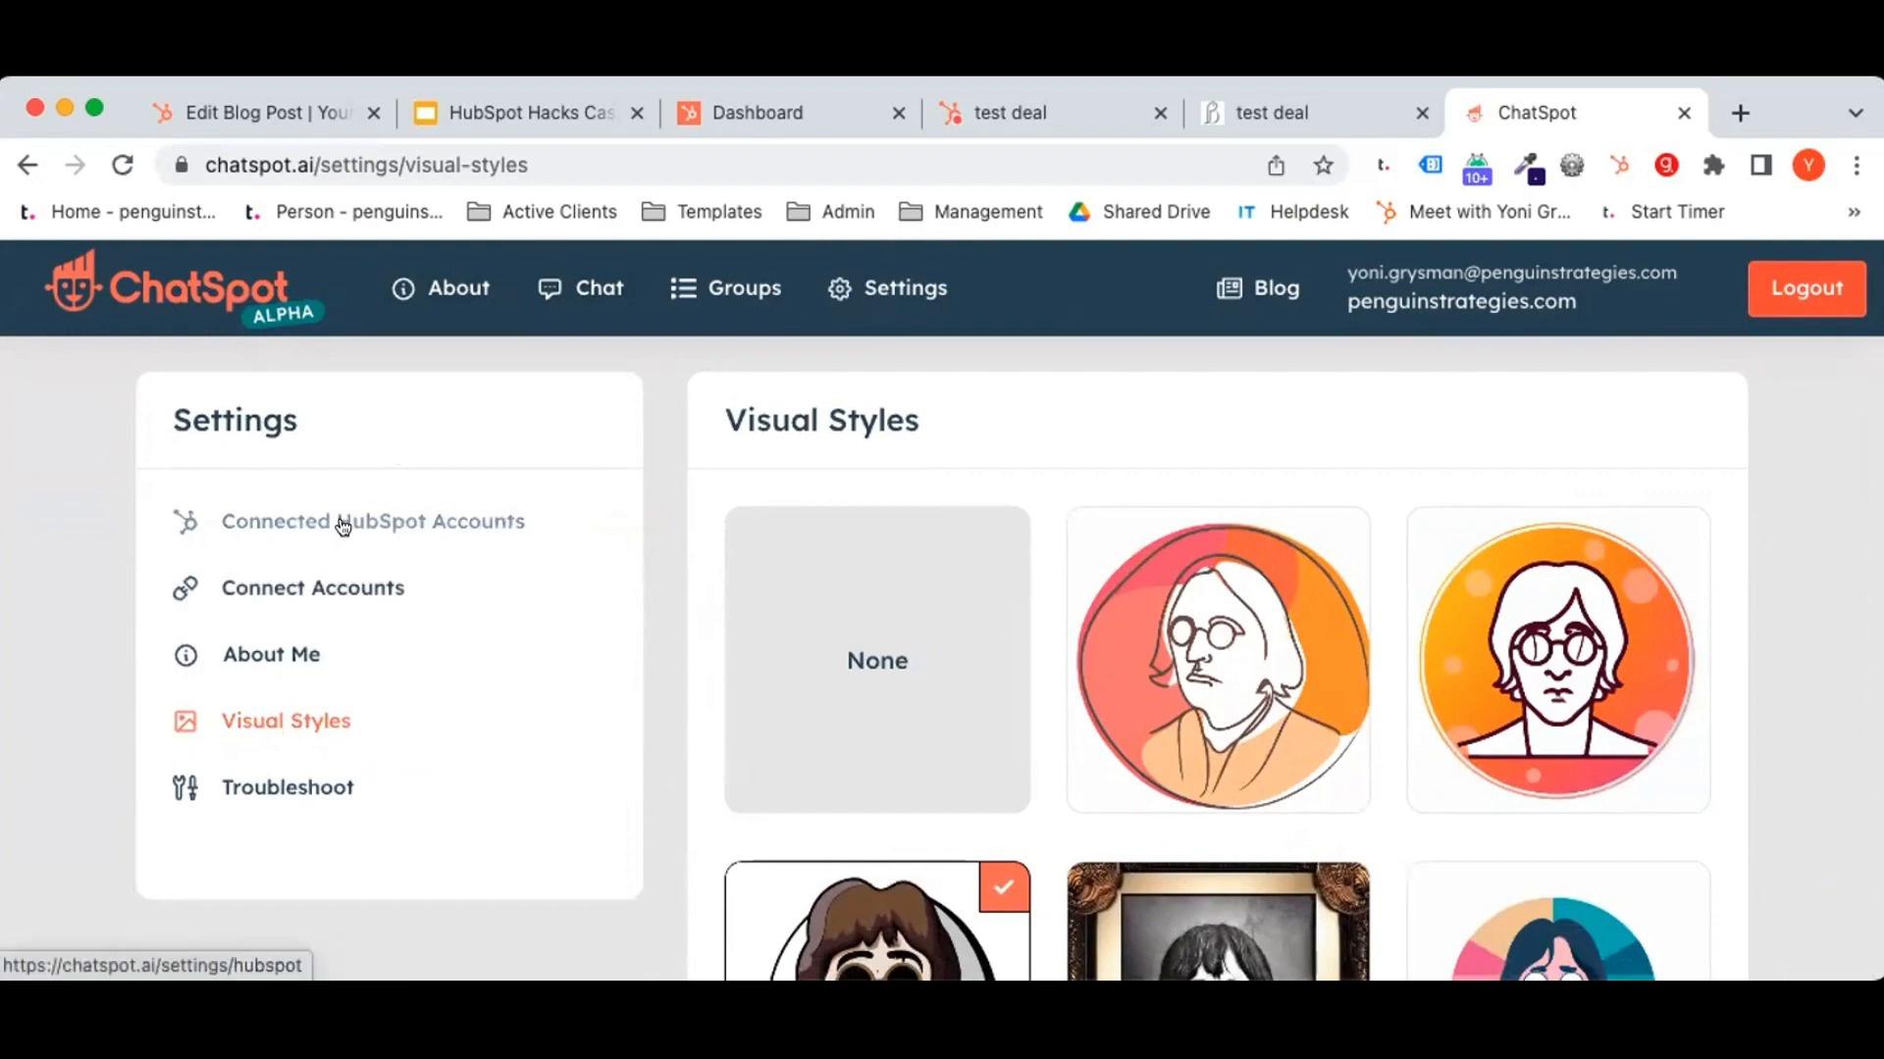
# Open the chat, check the Favorites prompt list and return the list to Suggested.
pyautogui.click(589, 284)
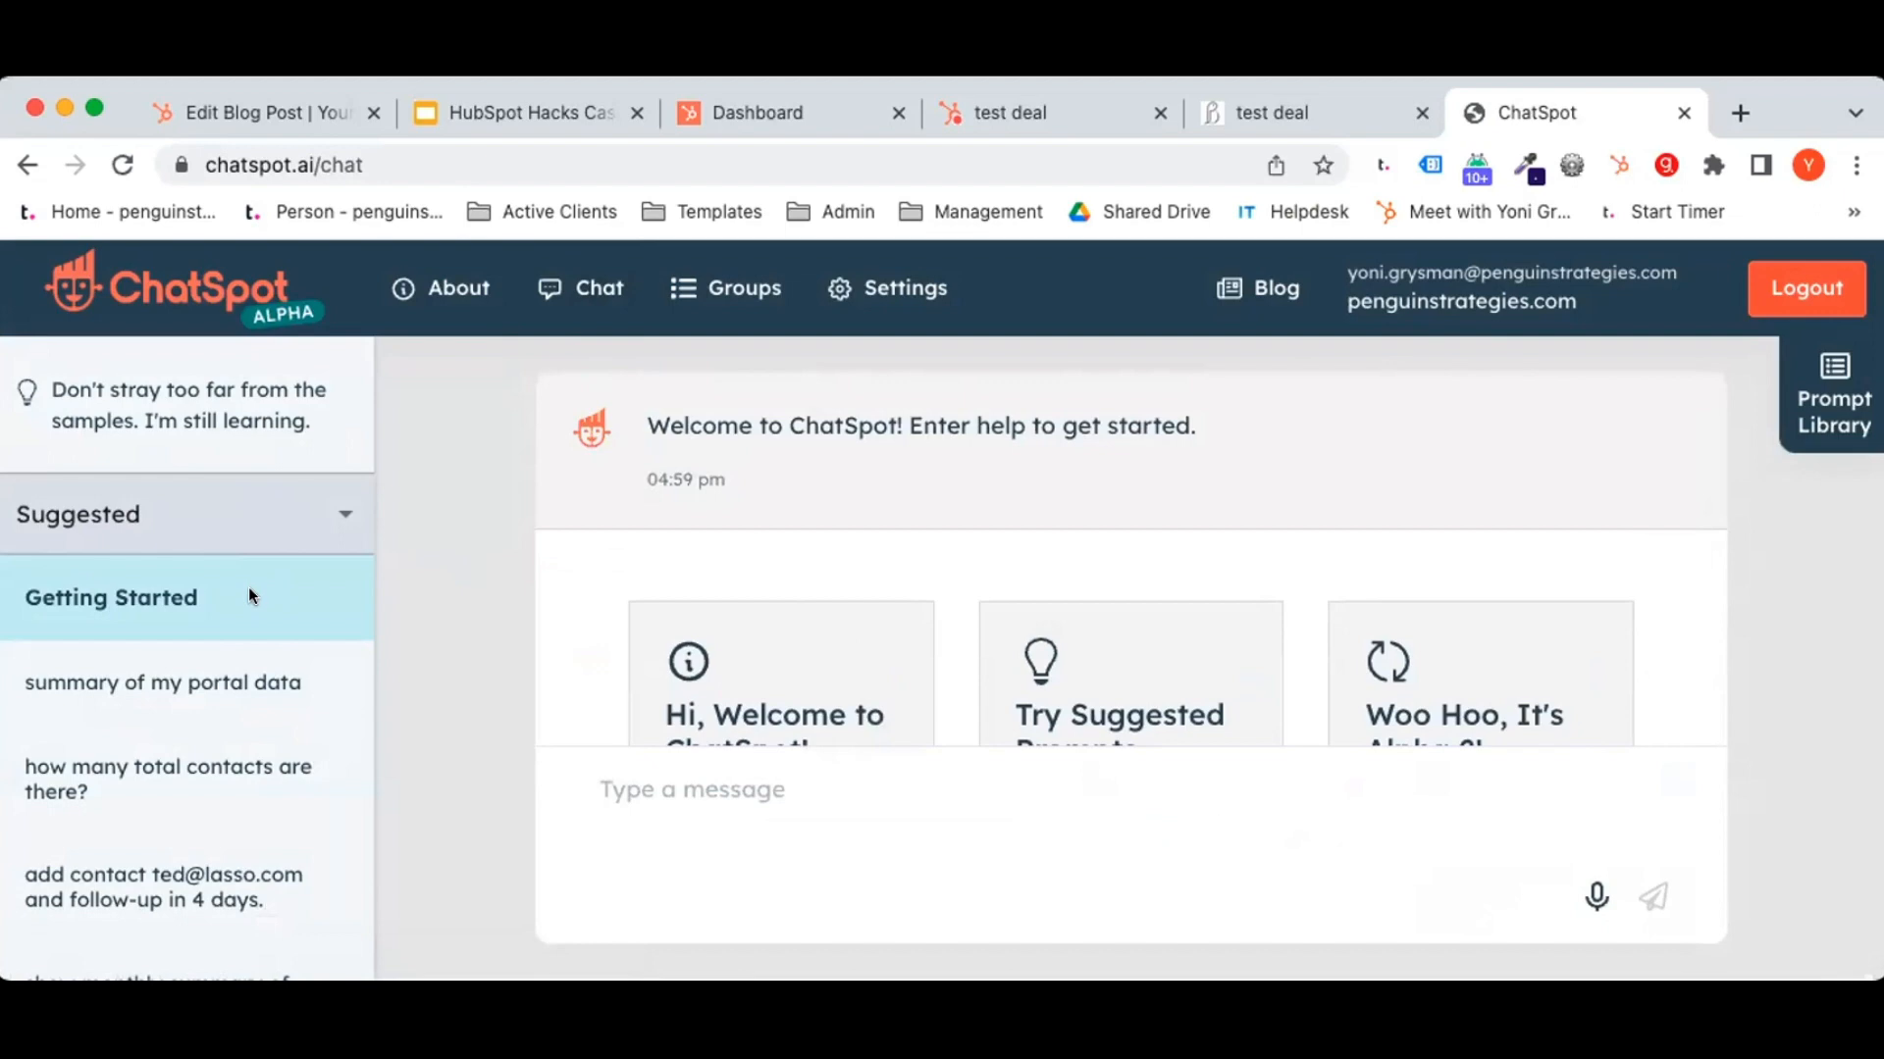
pyautogui.click(244, 501)
pyautogui.click(245, 501)
pyautogui.click(244, 502)
pyautogui.click(180, 618)
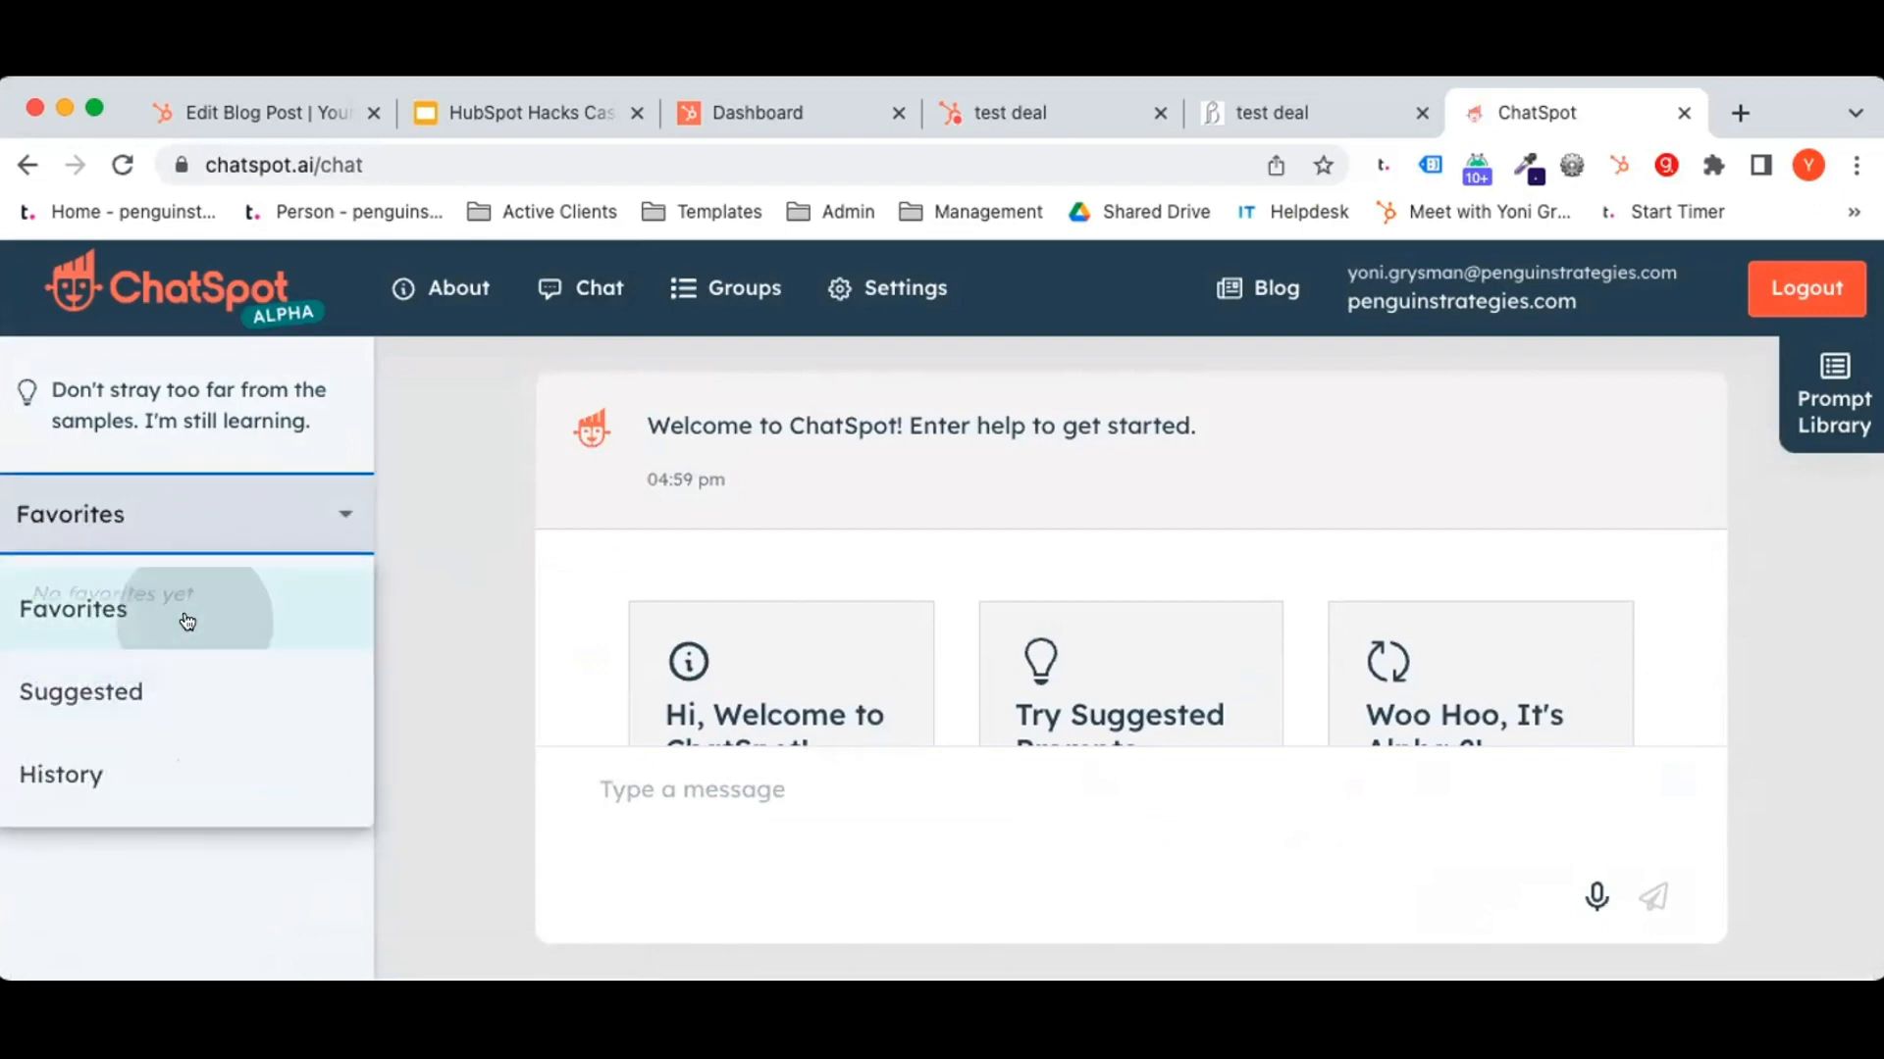
pyautogui.click(218, 506)
pyautogui.click(155, 682)
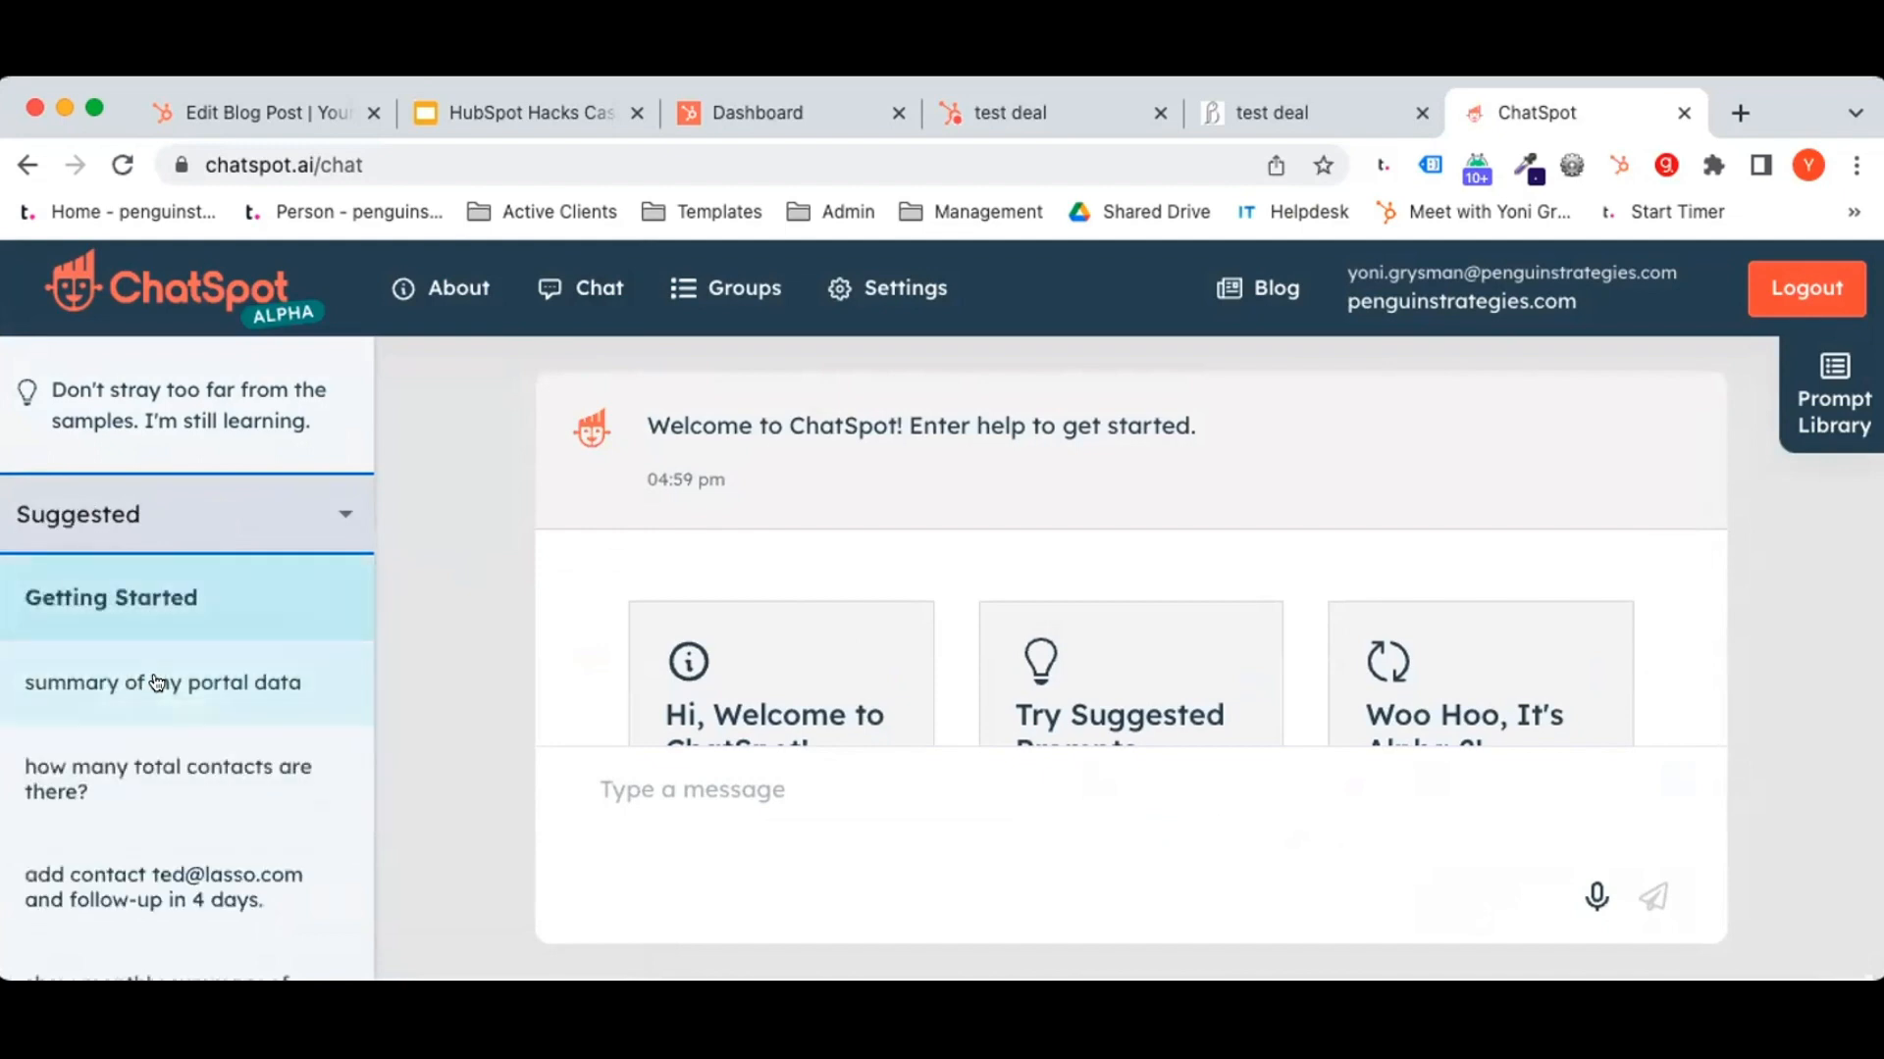
# Send the suggested Marketing prompt "where do I find a report on my social media performance?" in the chat.
pyautogui.scroll(-15, 257, 633)
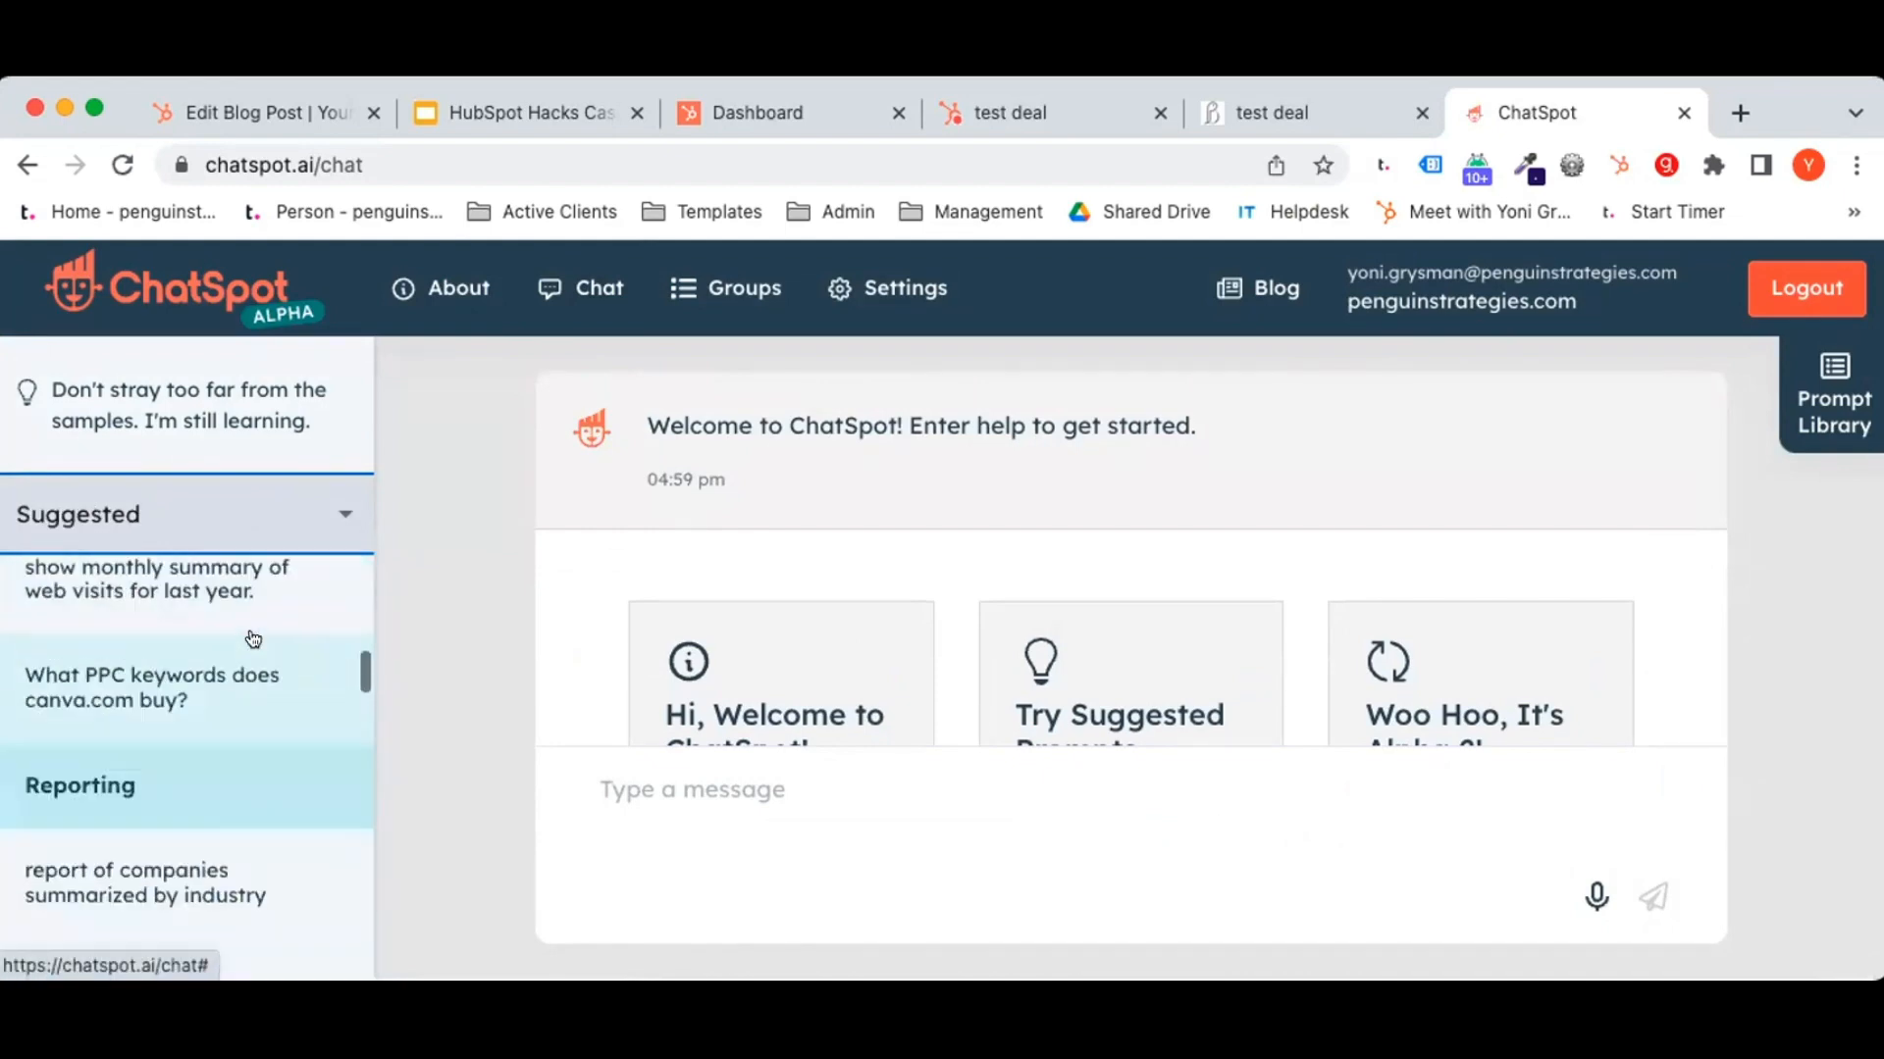
pyautogui.scroll(12, 252, 633)
pyautogui.scroll(1, 252, 636)
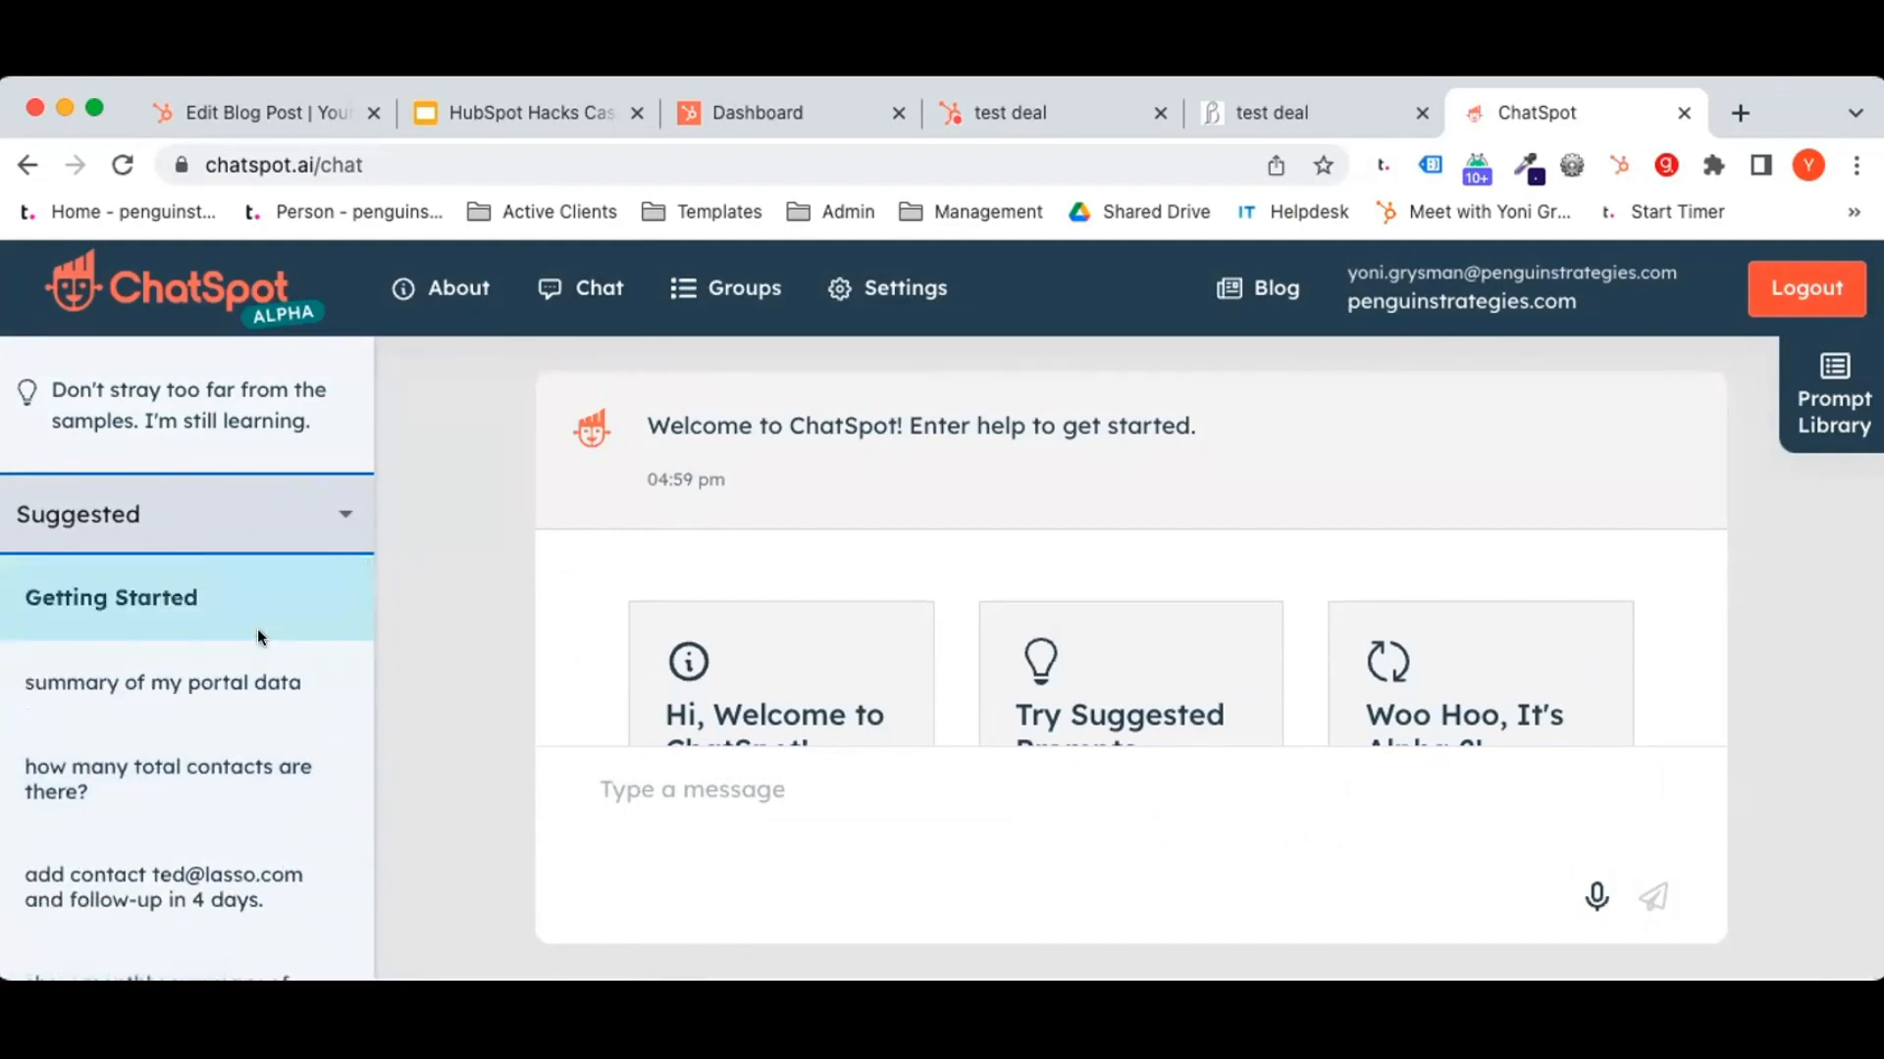
pyautogui.scroll(-3, 252, 636)
pyautogui.scroll(-3, 255, 636)
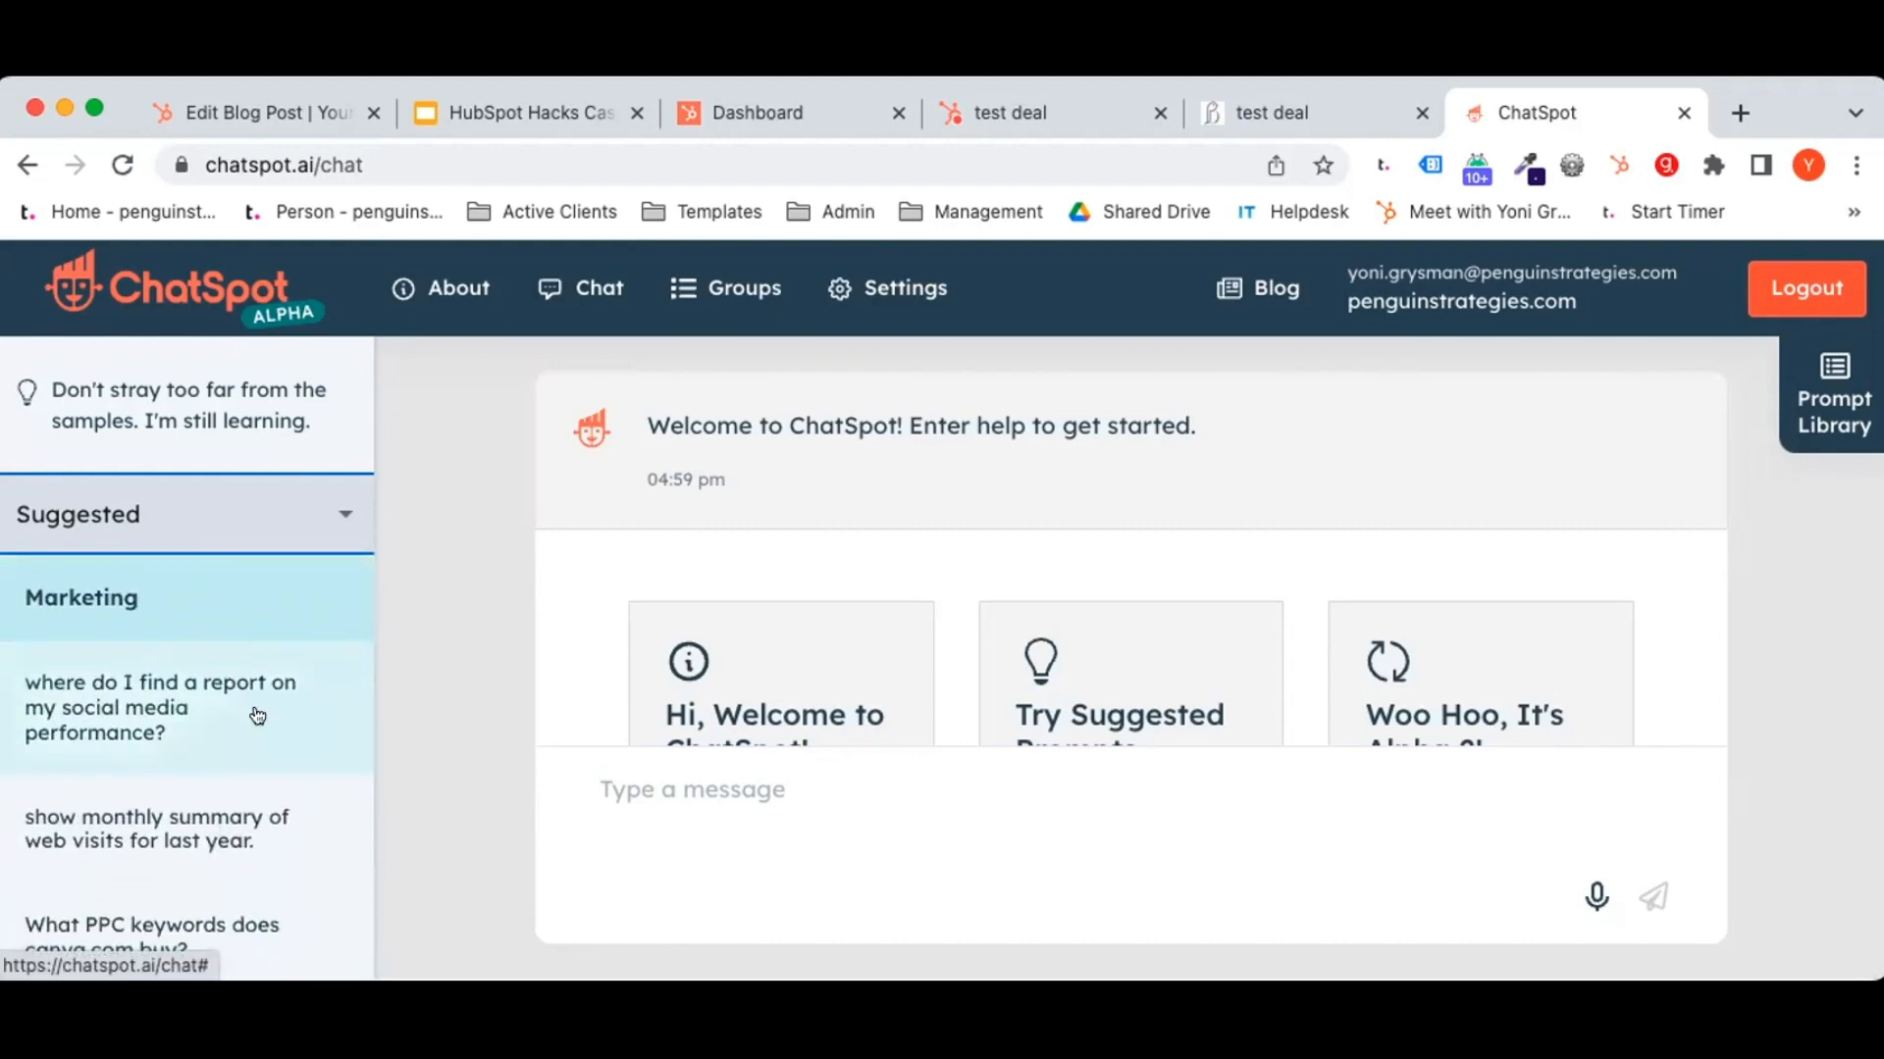
pyautogui.scroll(-1, 257, 715)
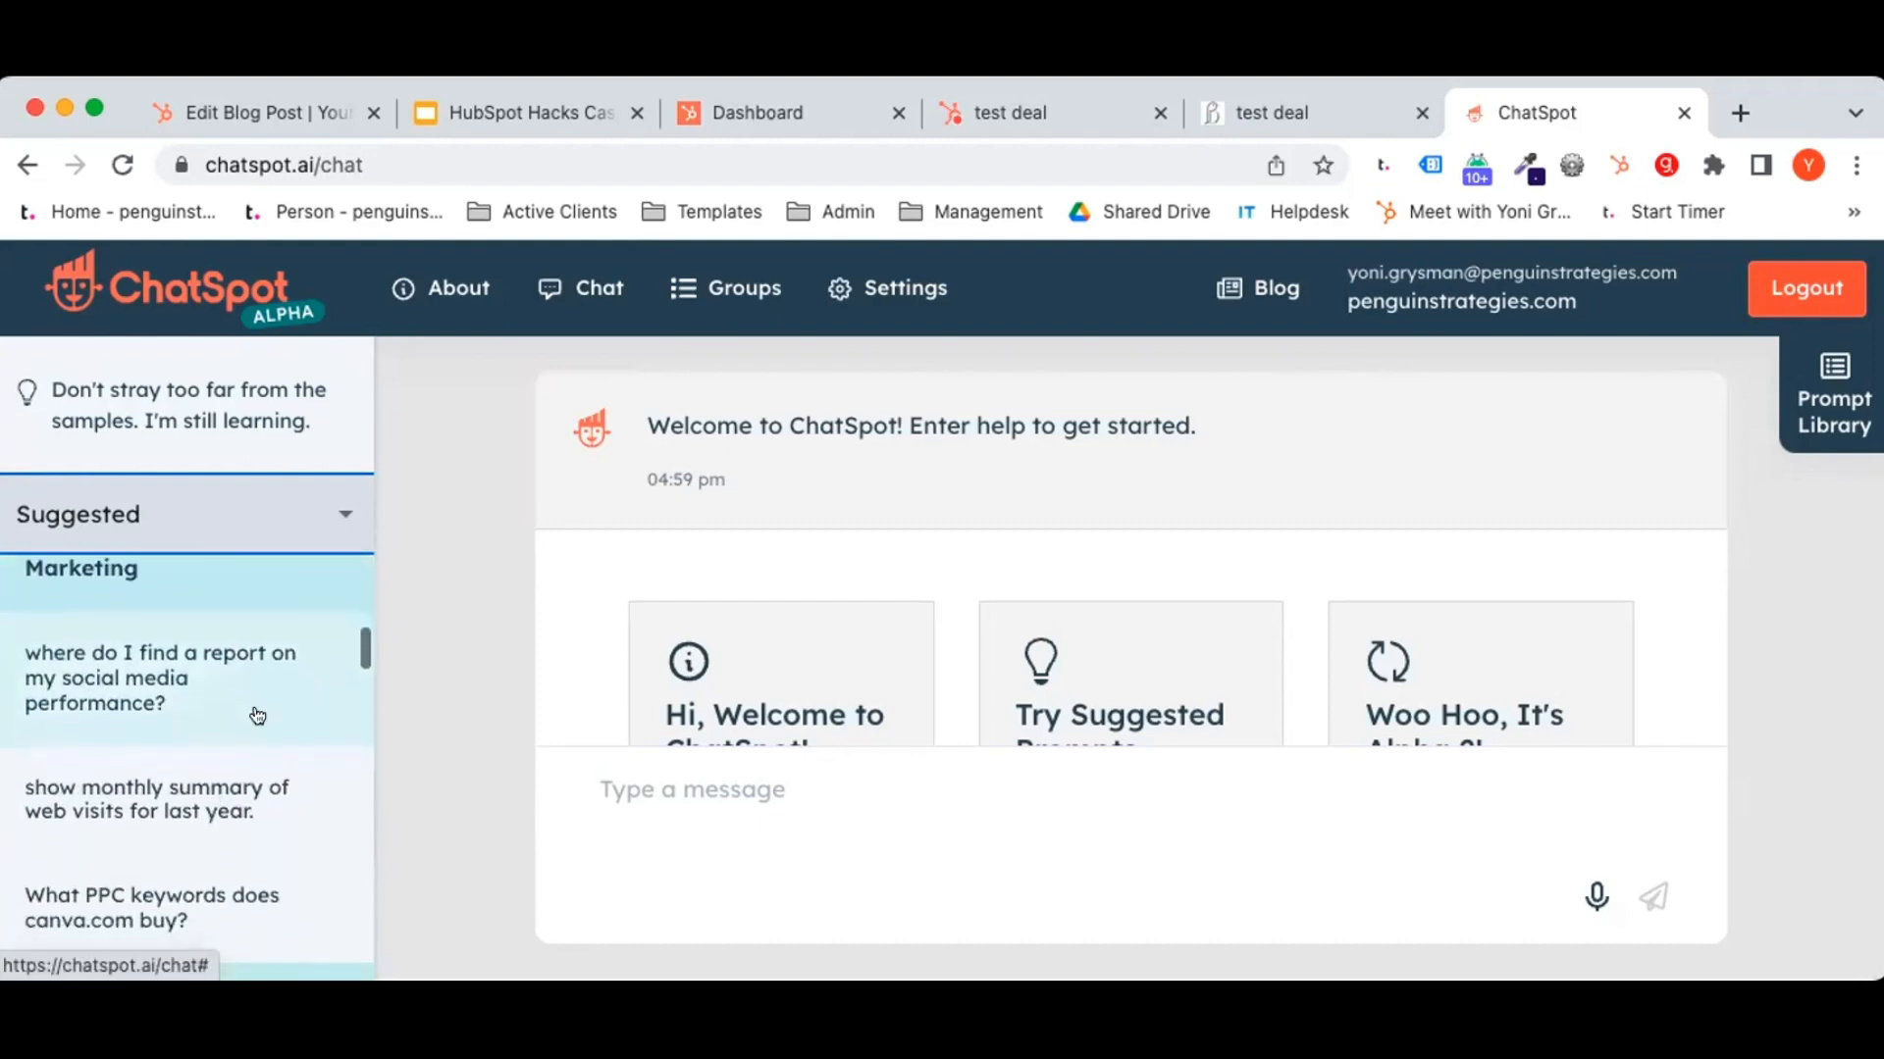
pyautogui.click(216, 676)
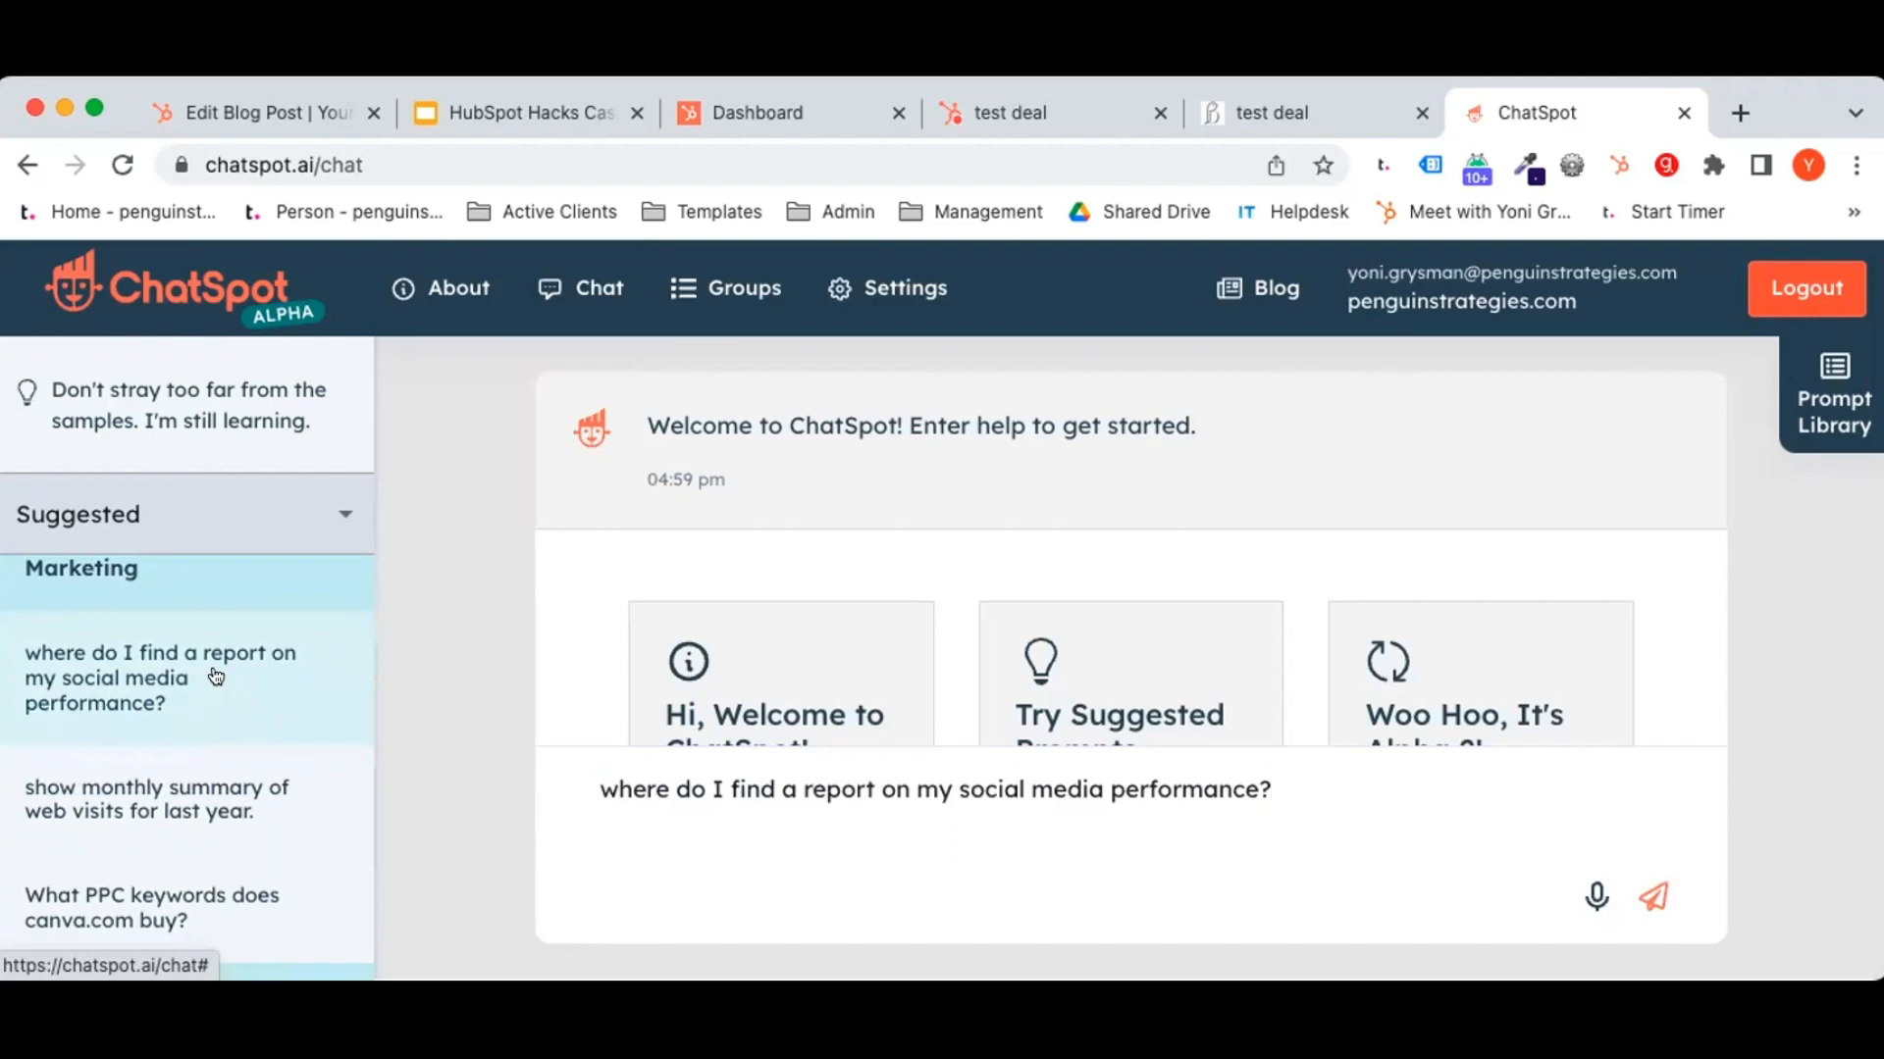
pyautogui.press('Return')
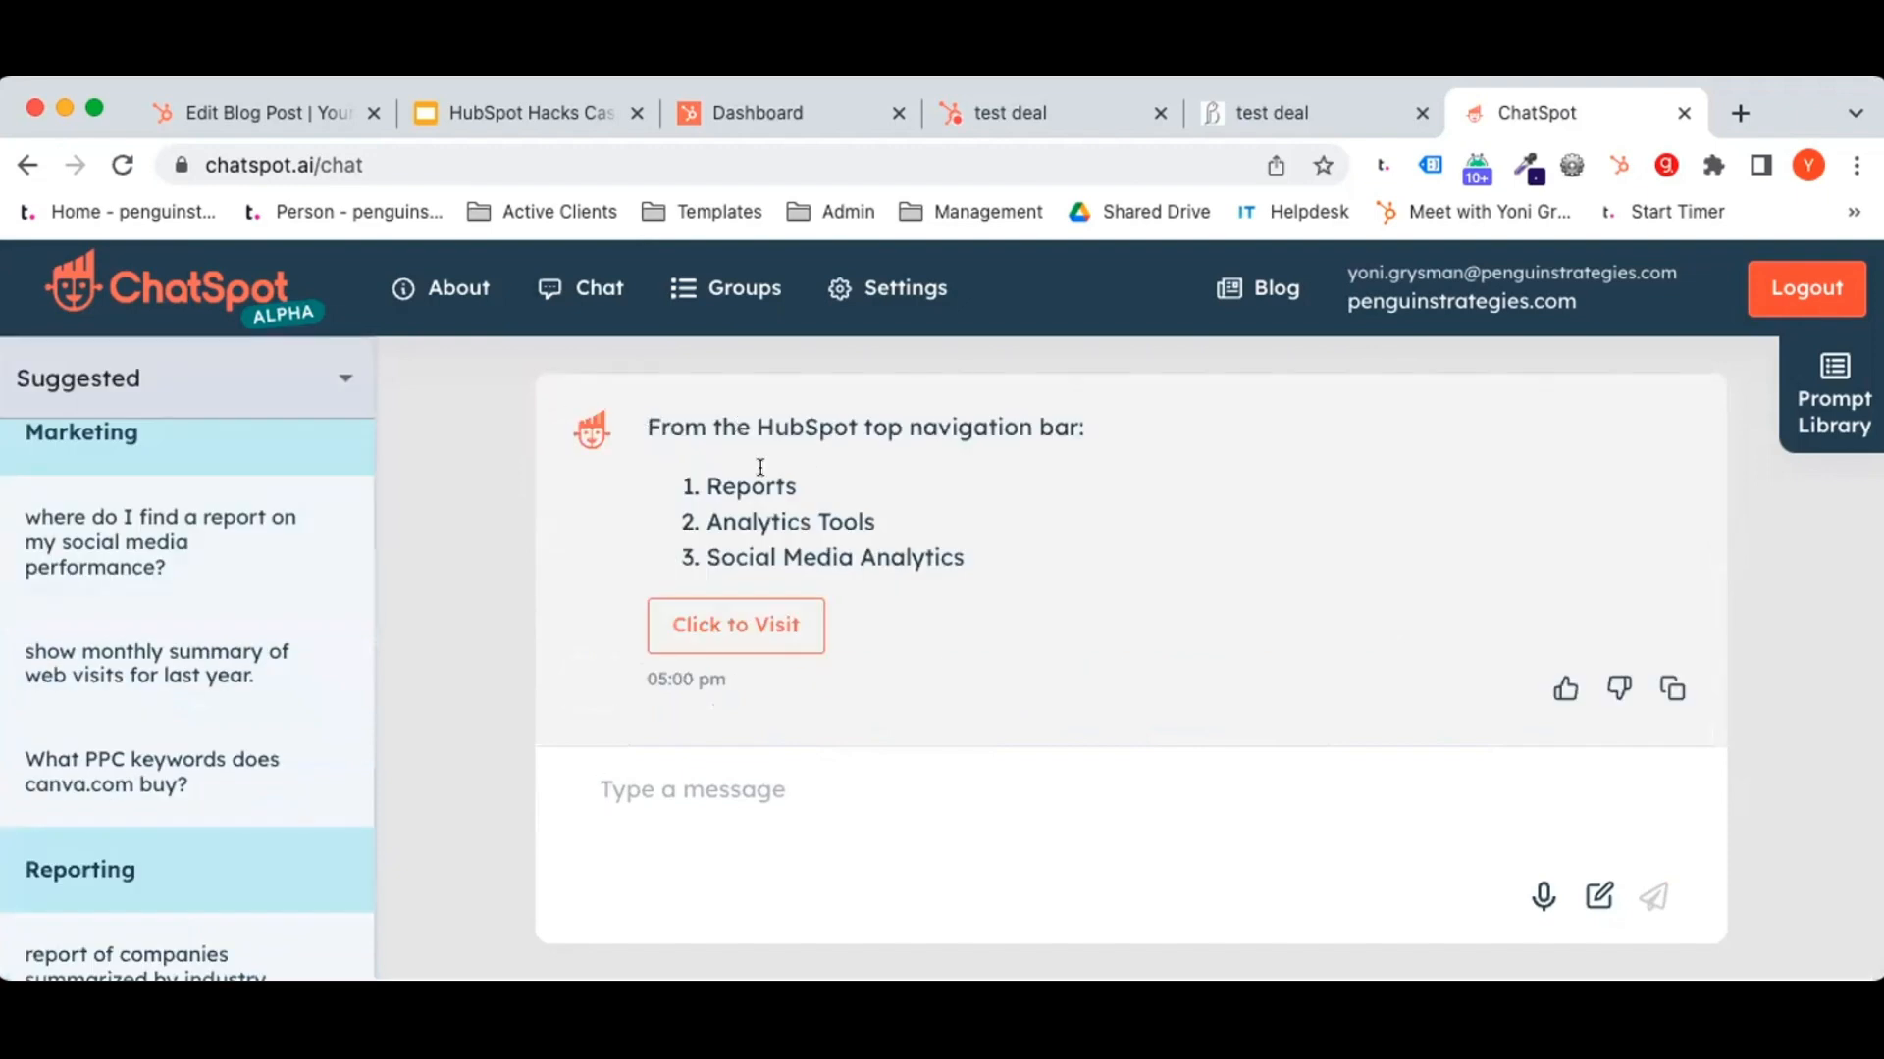
# Follow the link in the social media report answer and return to the ChatSpot chat.
pyautogui.scroll(1, 761, 467)
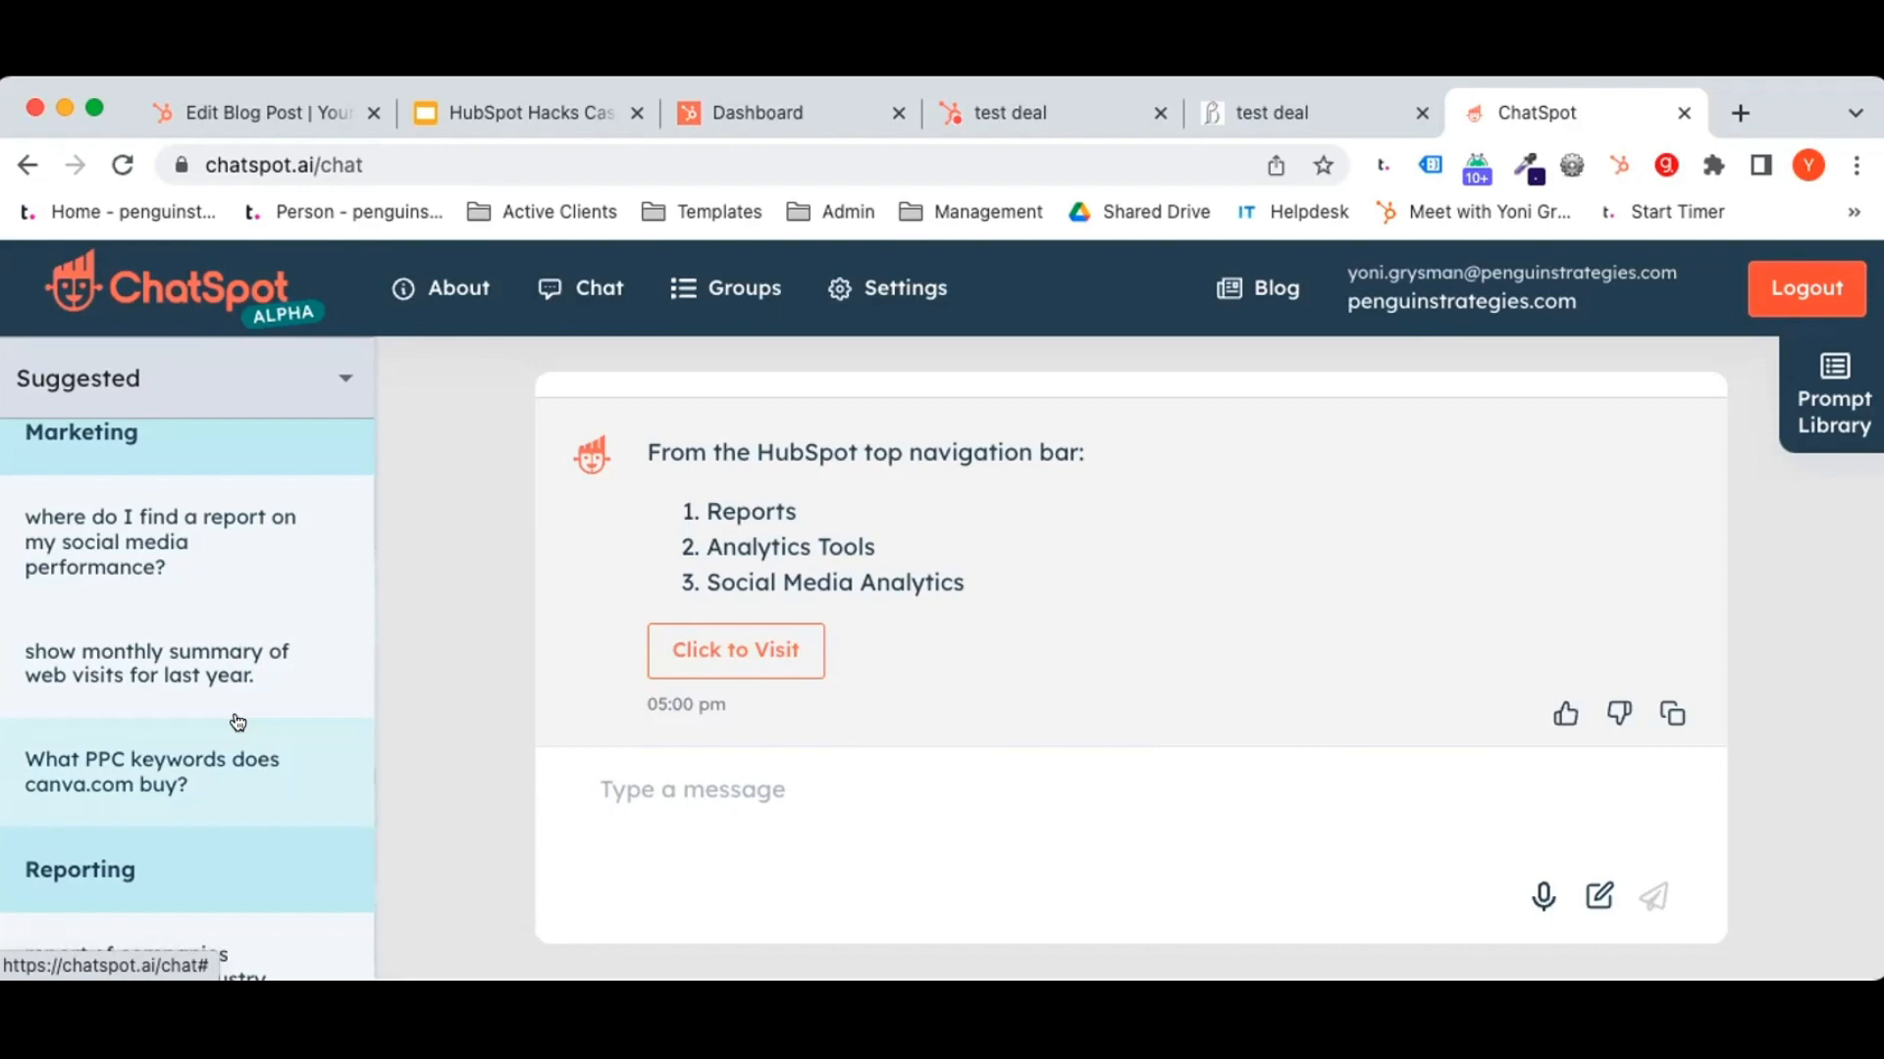
pyautogui.click(721, 651)
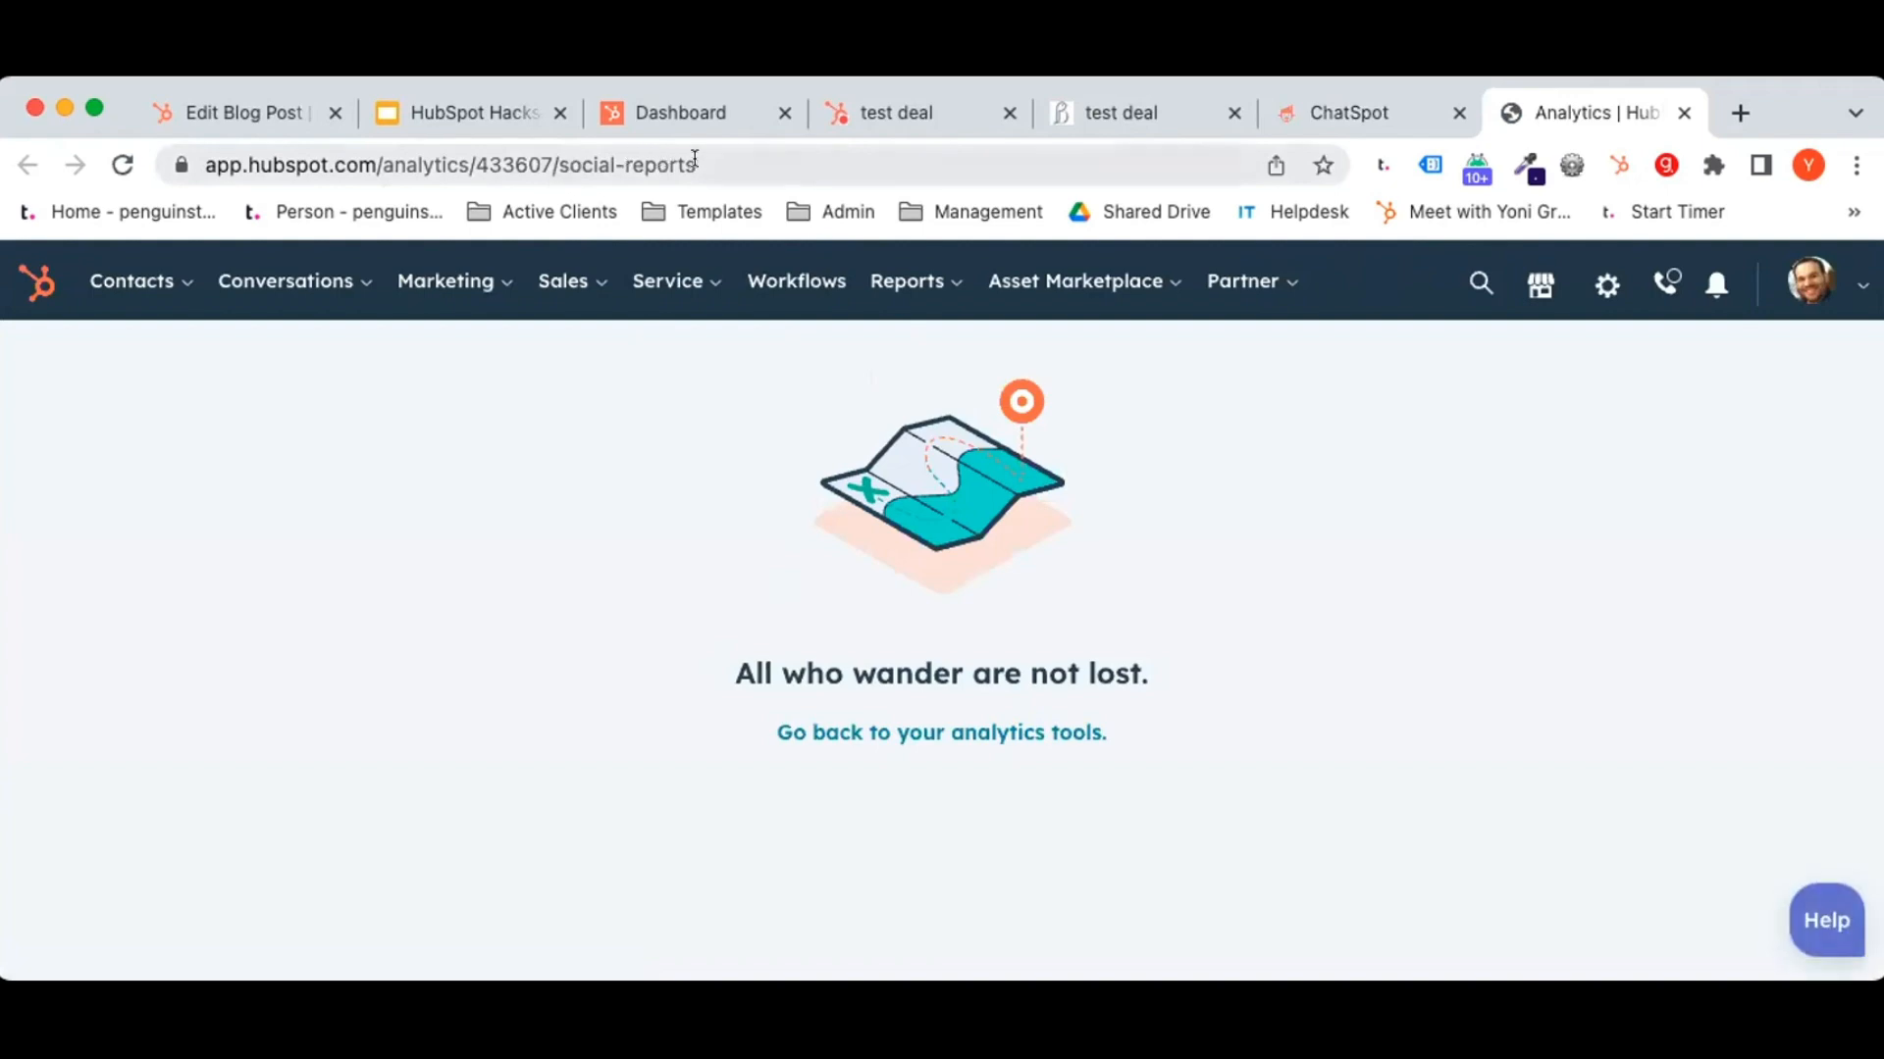
pyautogui.click(1335, 112)
# Send the suggested prompt "show monthly summary of web visits for last year." and review the returned table from its first month.
pyautogui.scroll(-1, 177, 787)
pyautogui.scroll(1, 177, 786)
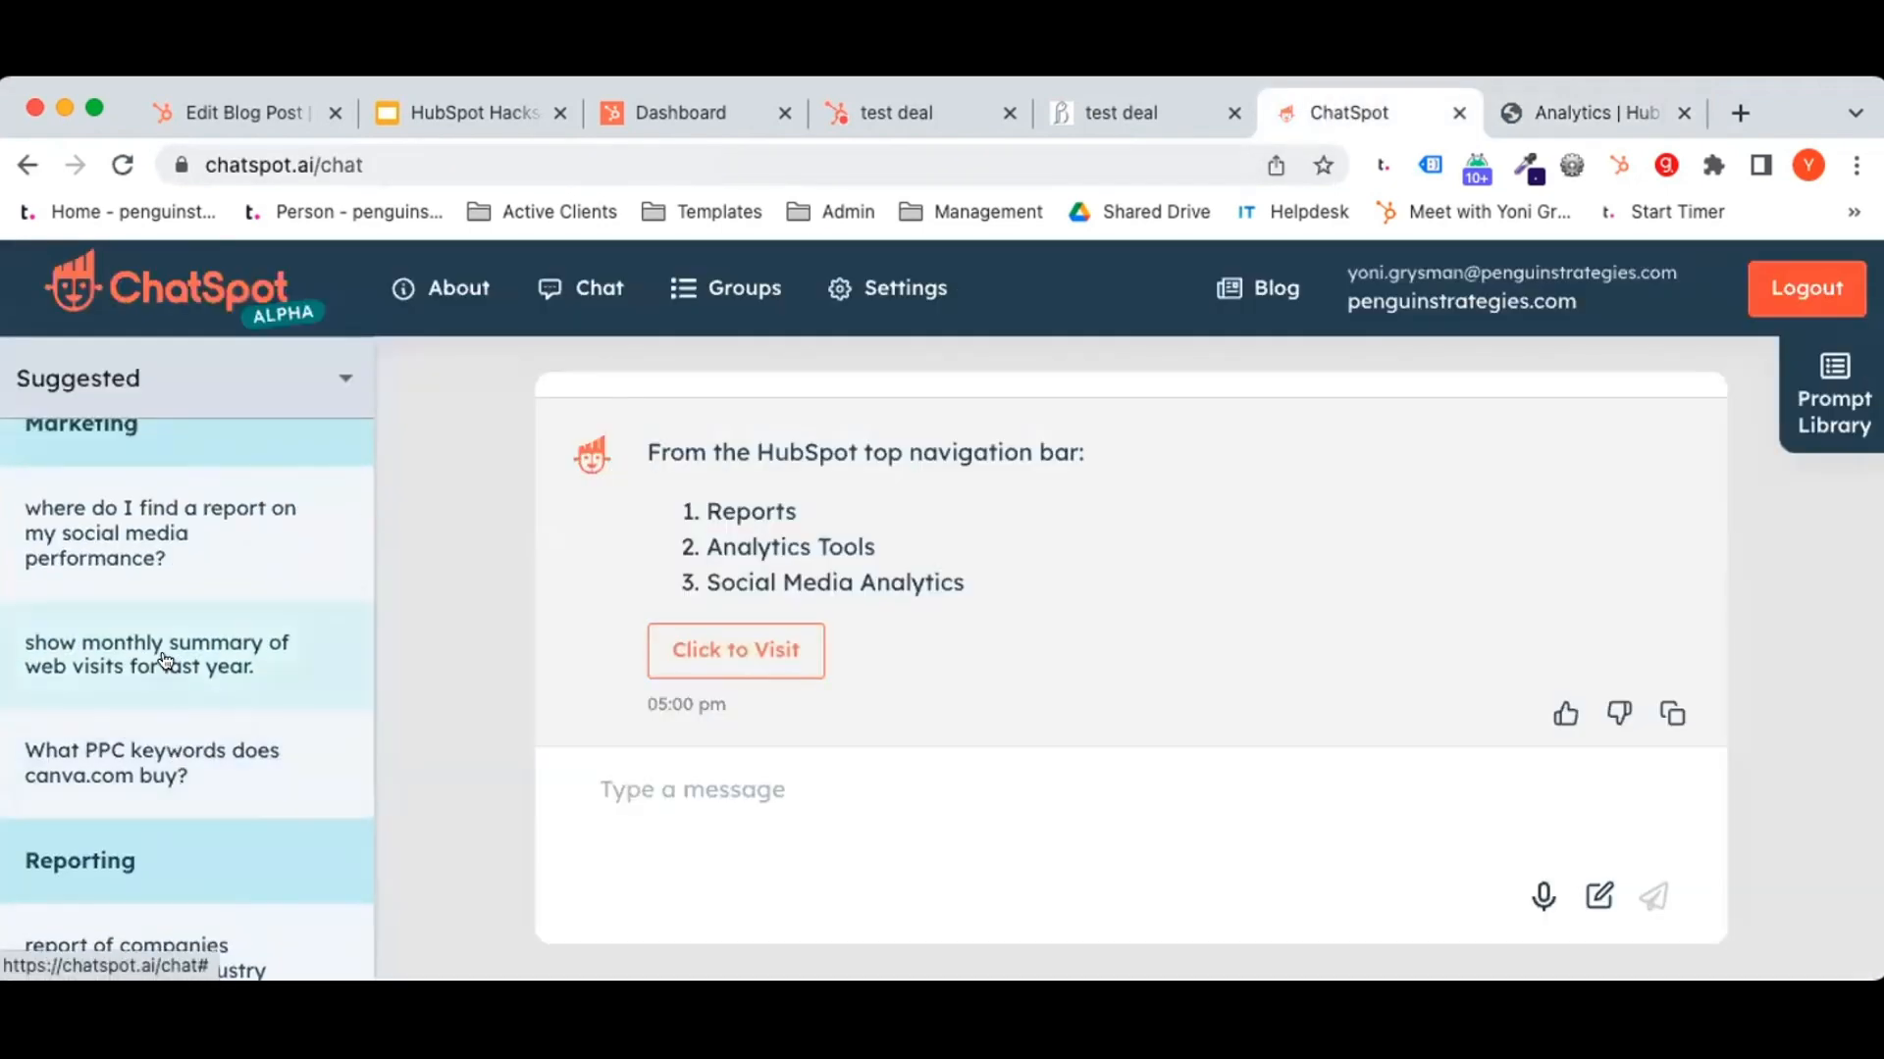
pyautogui.click(253, 642)
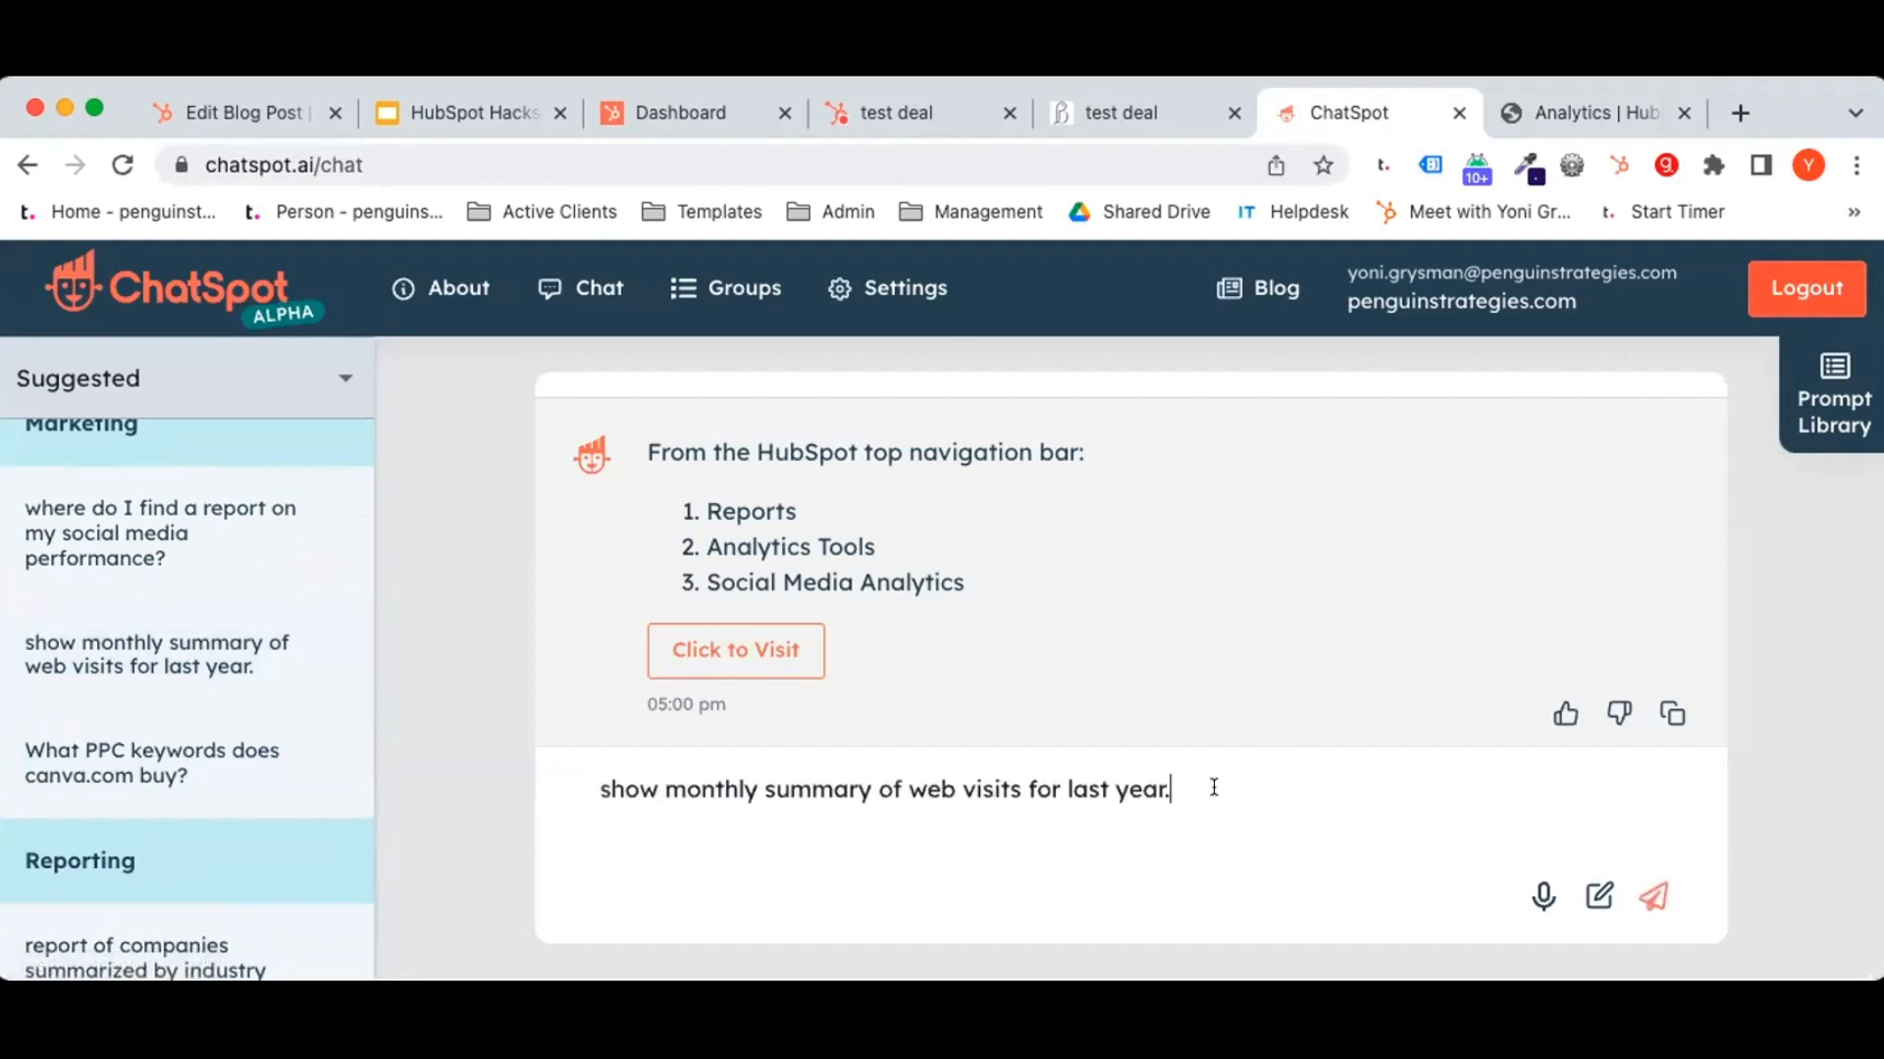
pyautogui.press('Return')
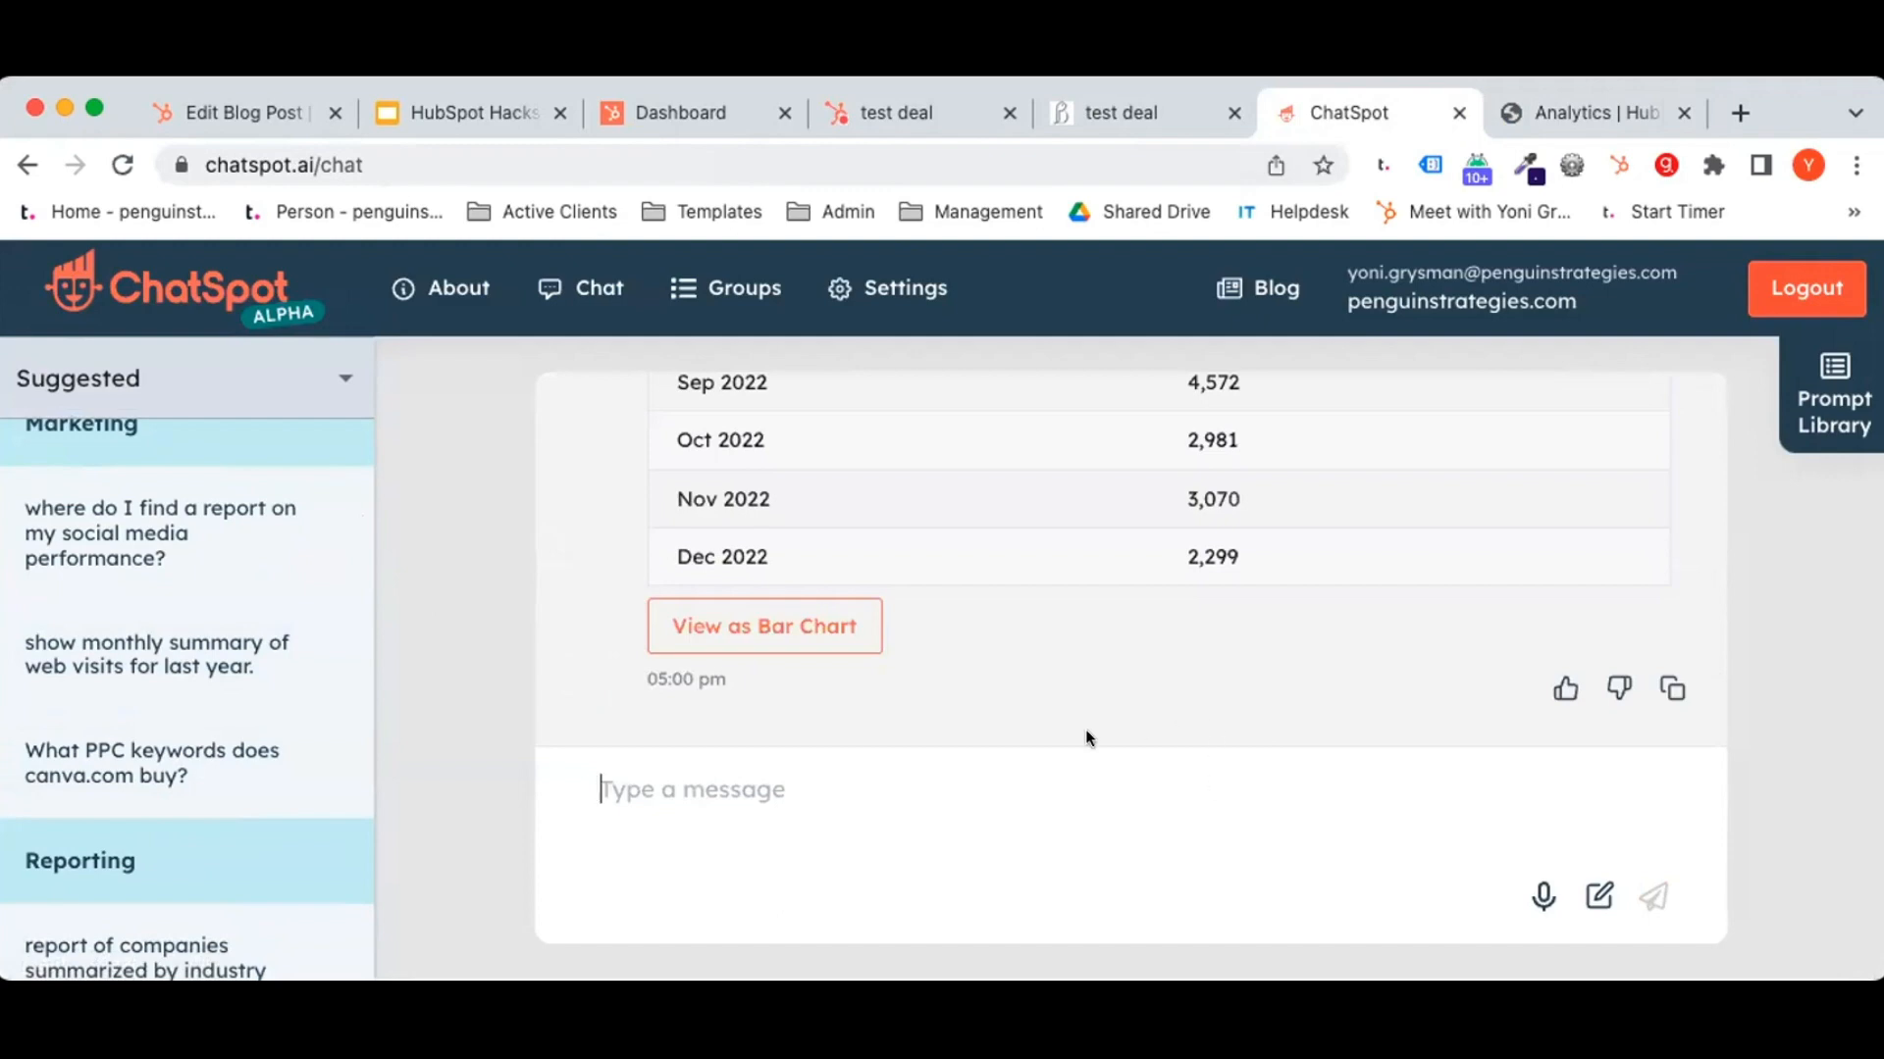
pyautogui.scroll(5, 1066, 720)
pyautogui.scroll(5, 586, 648)
pyautogui.scroll(-1, 585, 645)
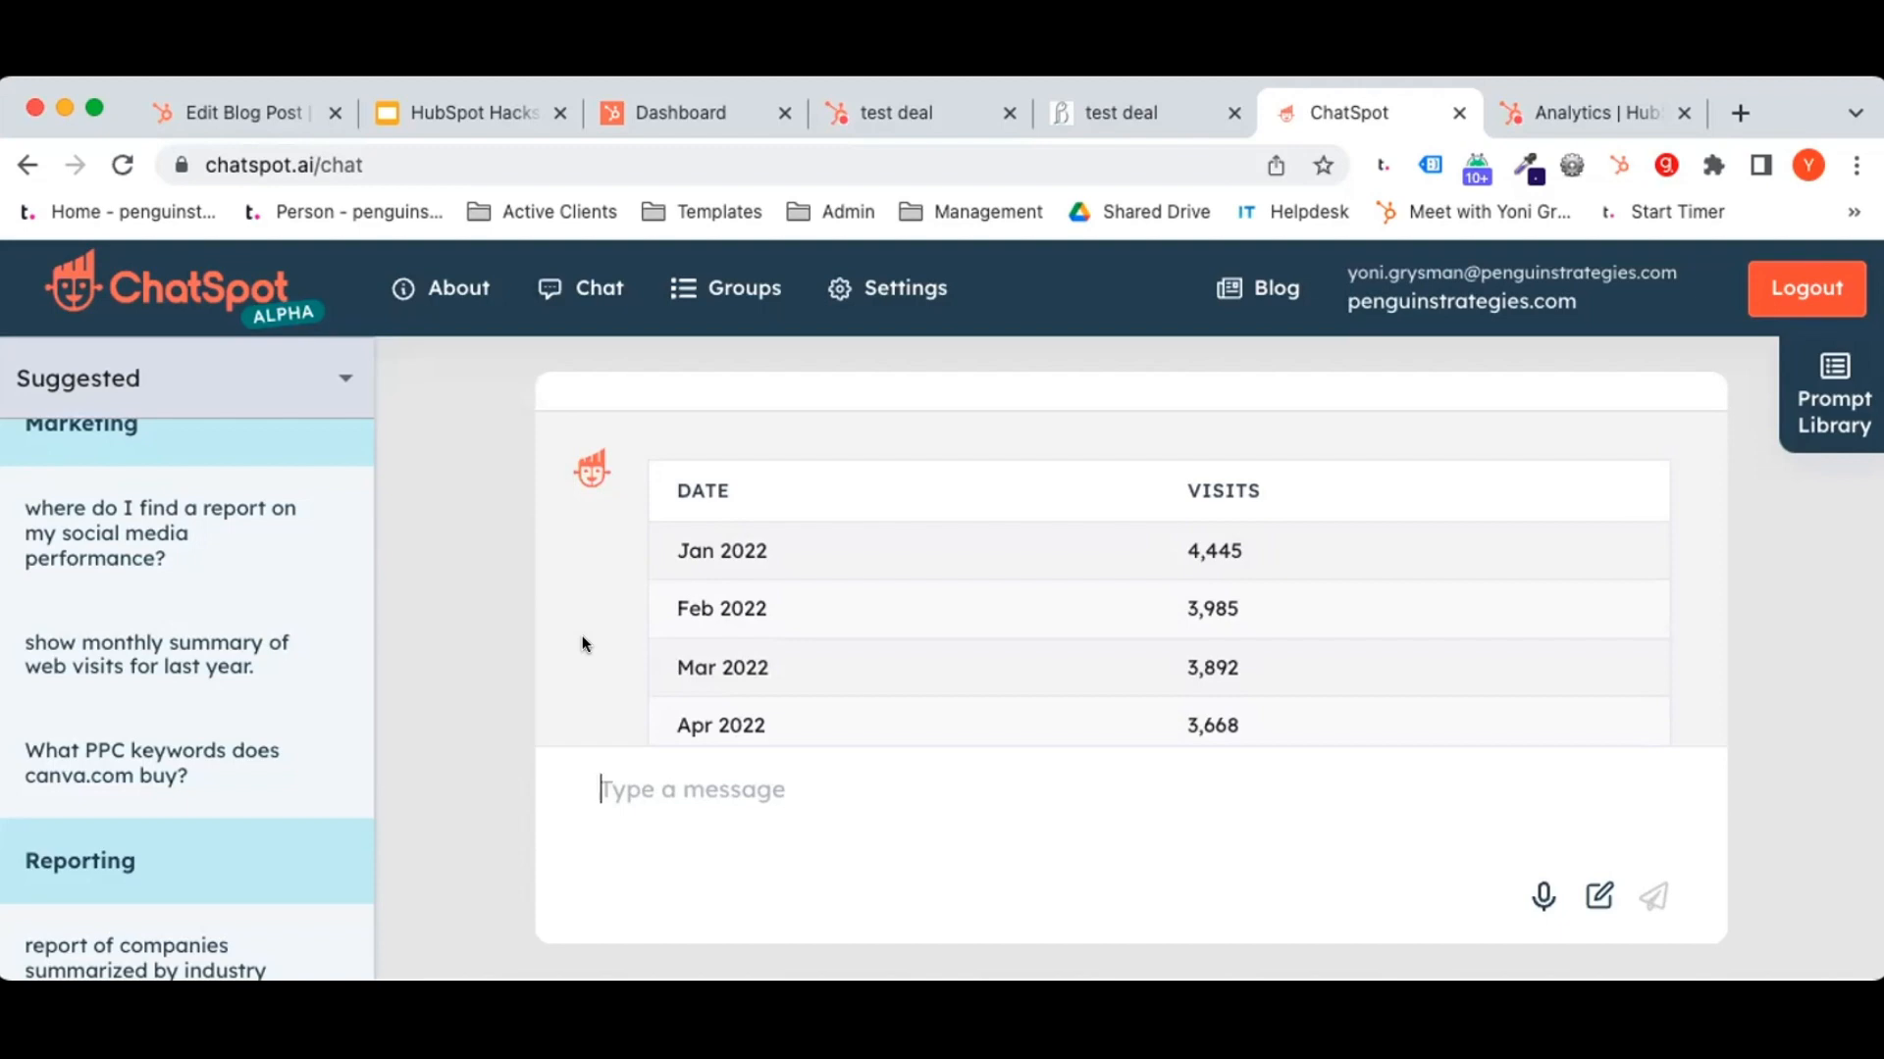
# Review the monthly web visits table to its last month and display the data as a bar chart.
pyautogui.scroll(-6, 584, 541)
pyautogui.scroll(-2, 583, 540)
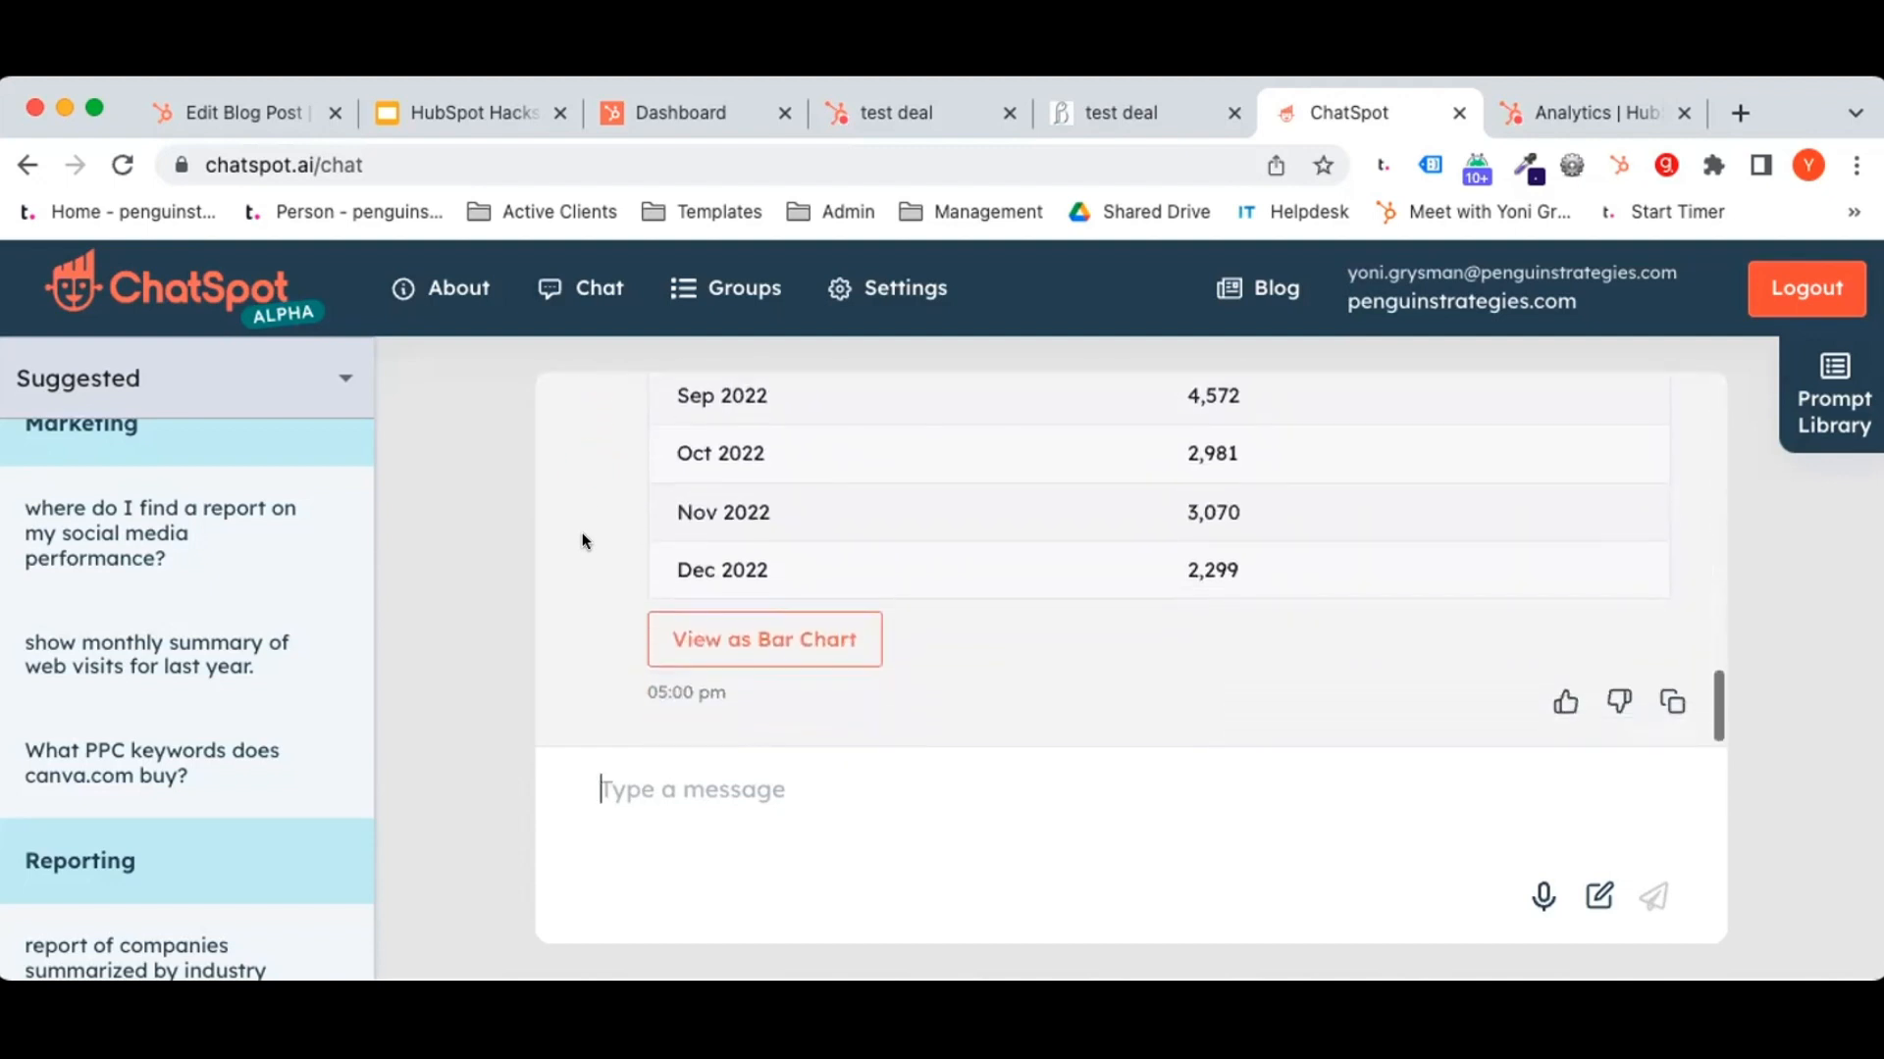
pyautogui.scroll(8, 584, 541)
pyautogui.scroll(-8, 584, 541)
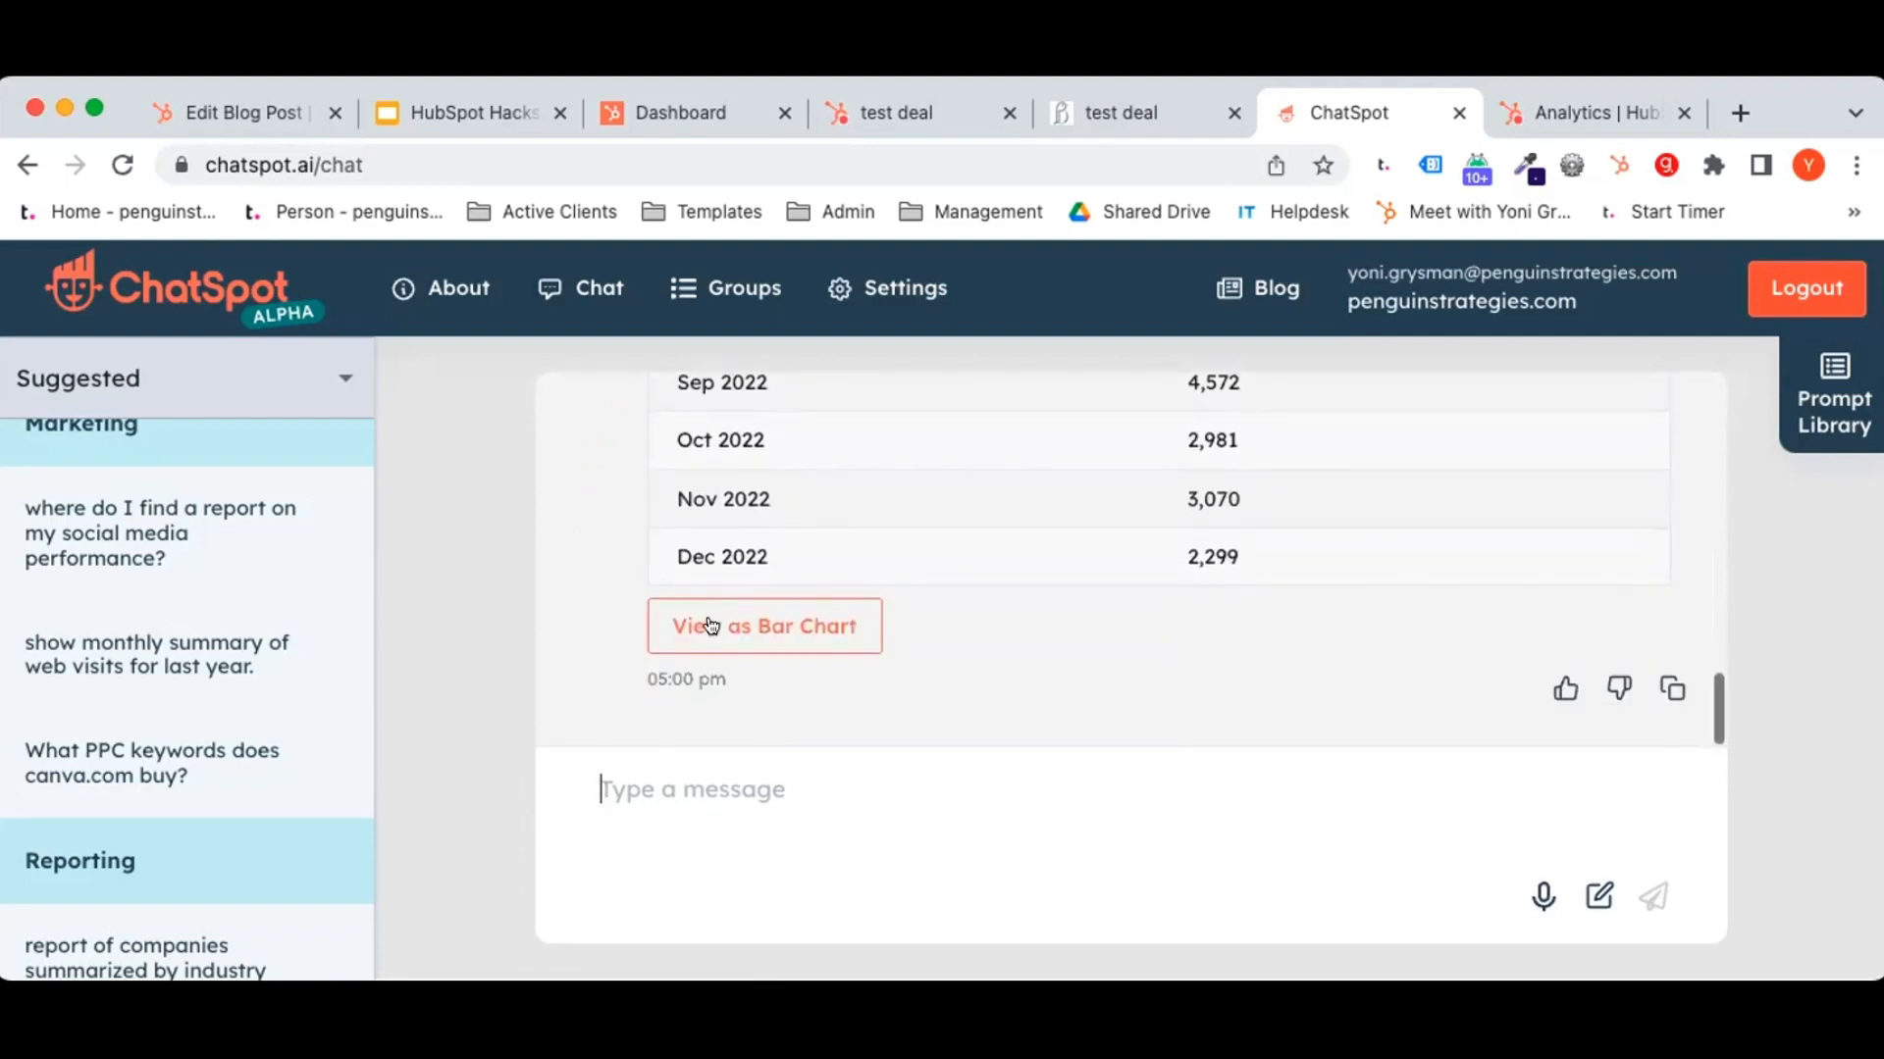
pyautogui.click(735, 628)
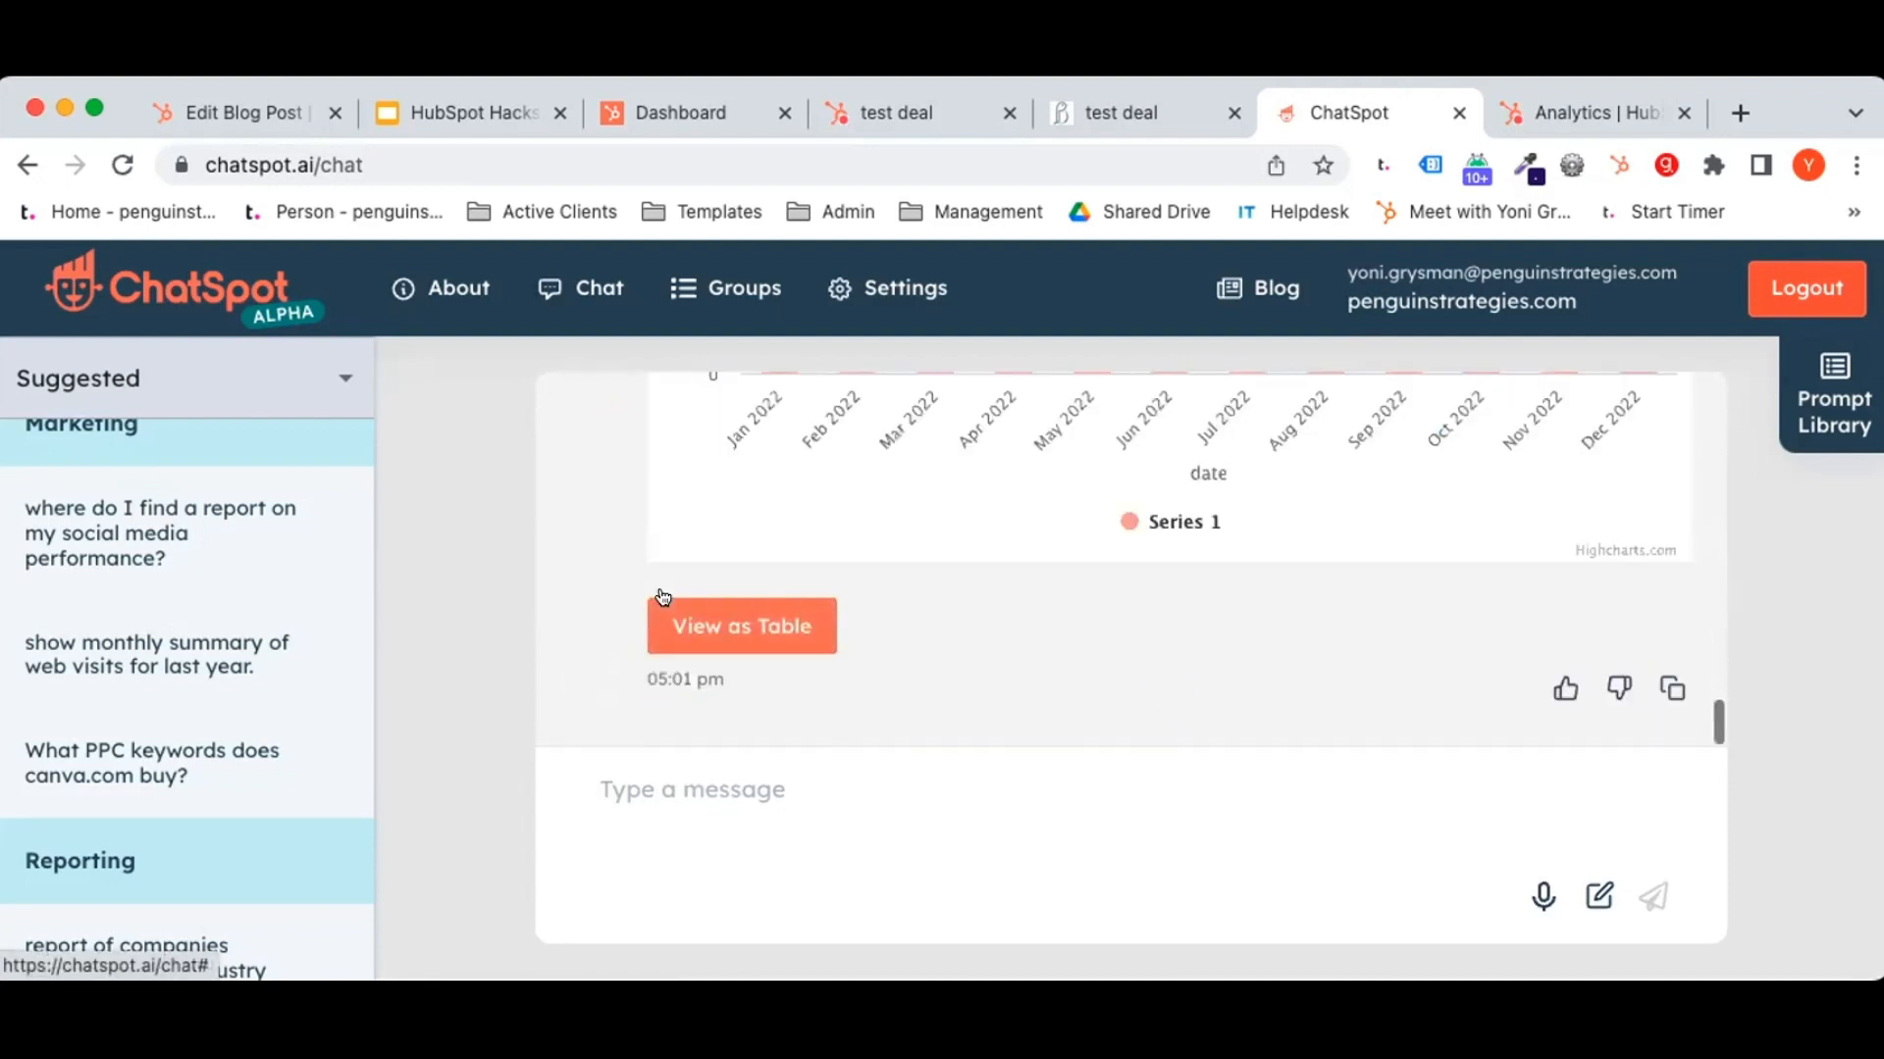
pyautogui.scroll(4, 639, 633)
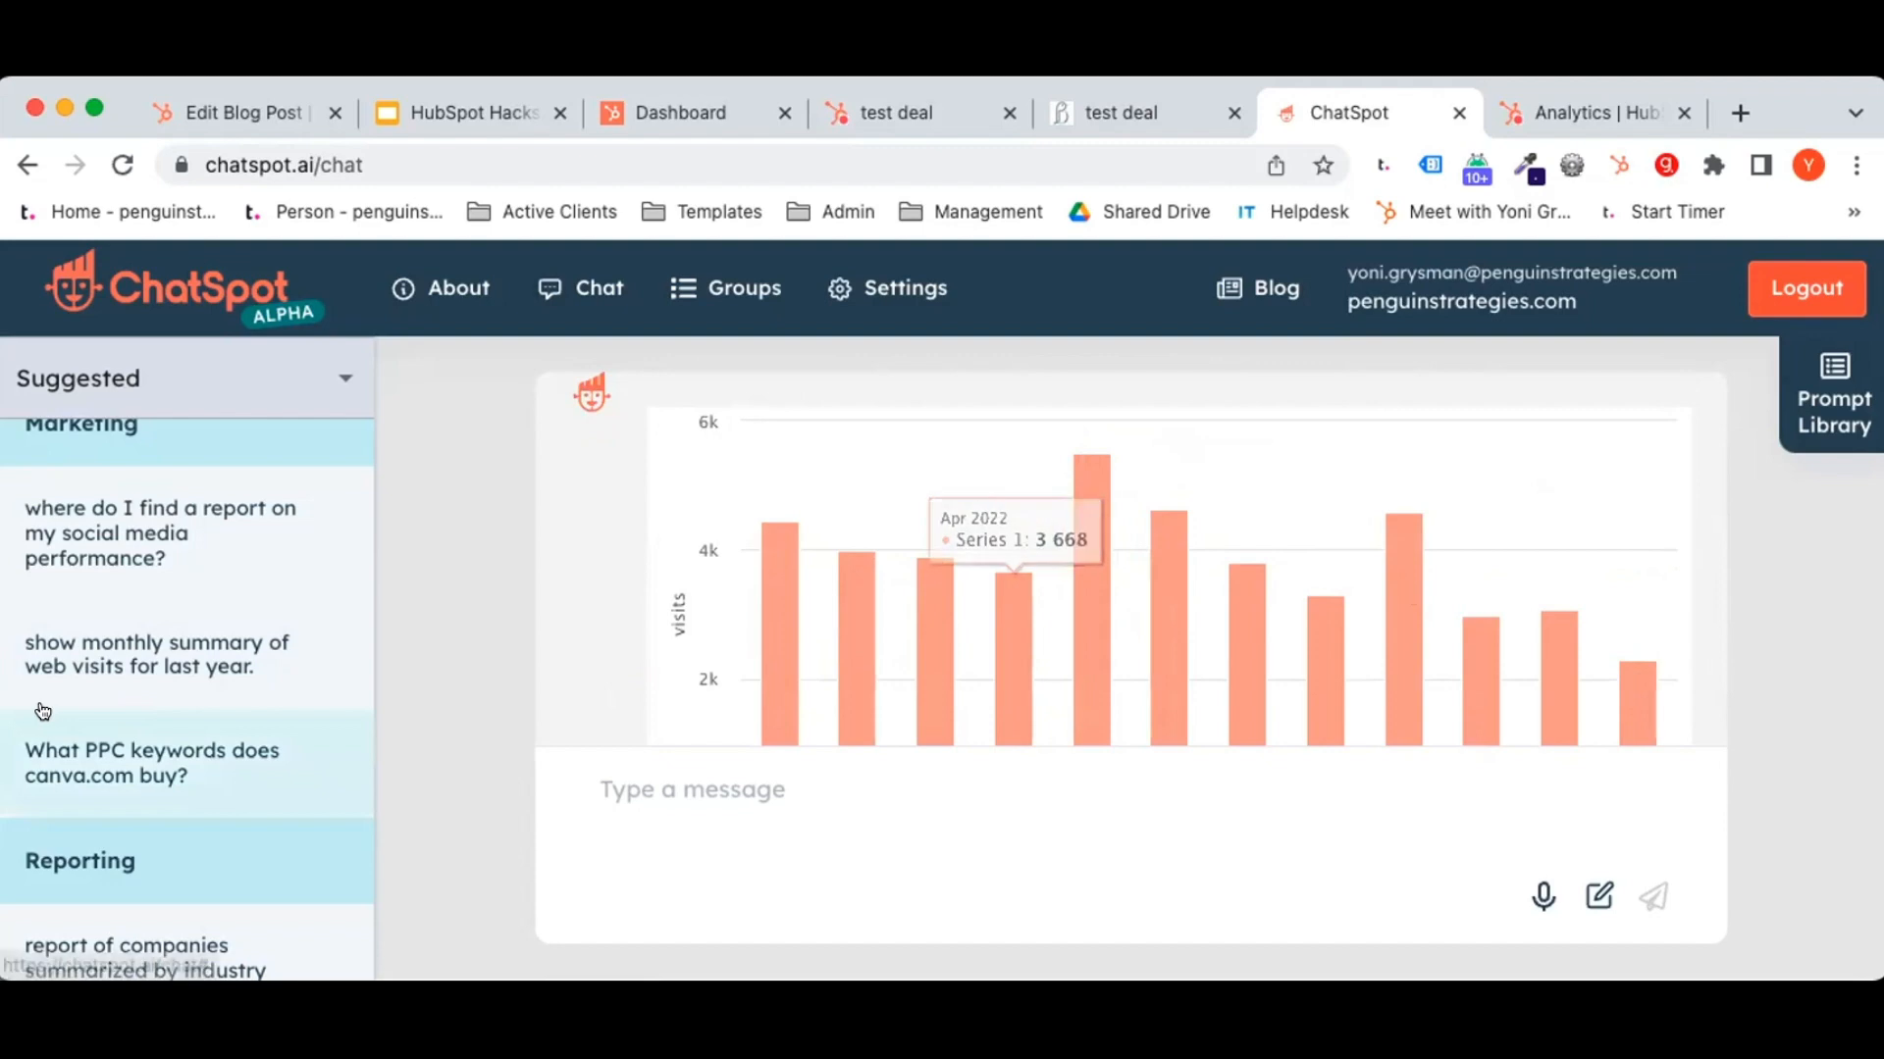
# Send the suggested Sales/CRM prompt that assigns the sample contact's email to me.
pyautogui.scroll(-4, 42, 711)
pyautogui.scroll(-5, 42, 711)
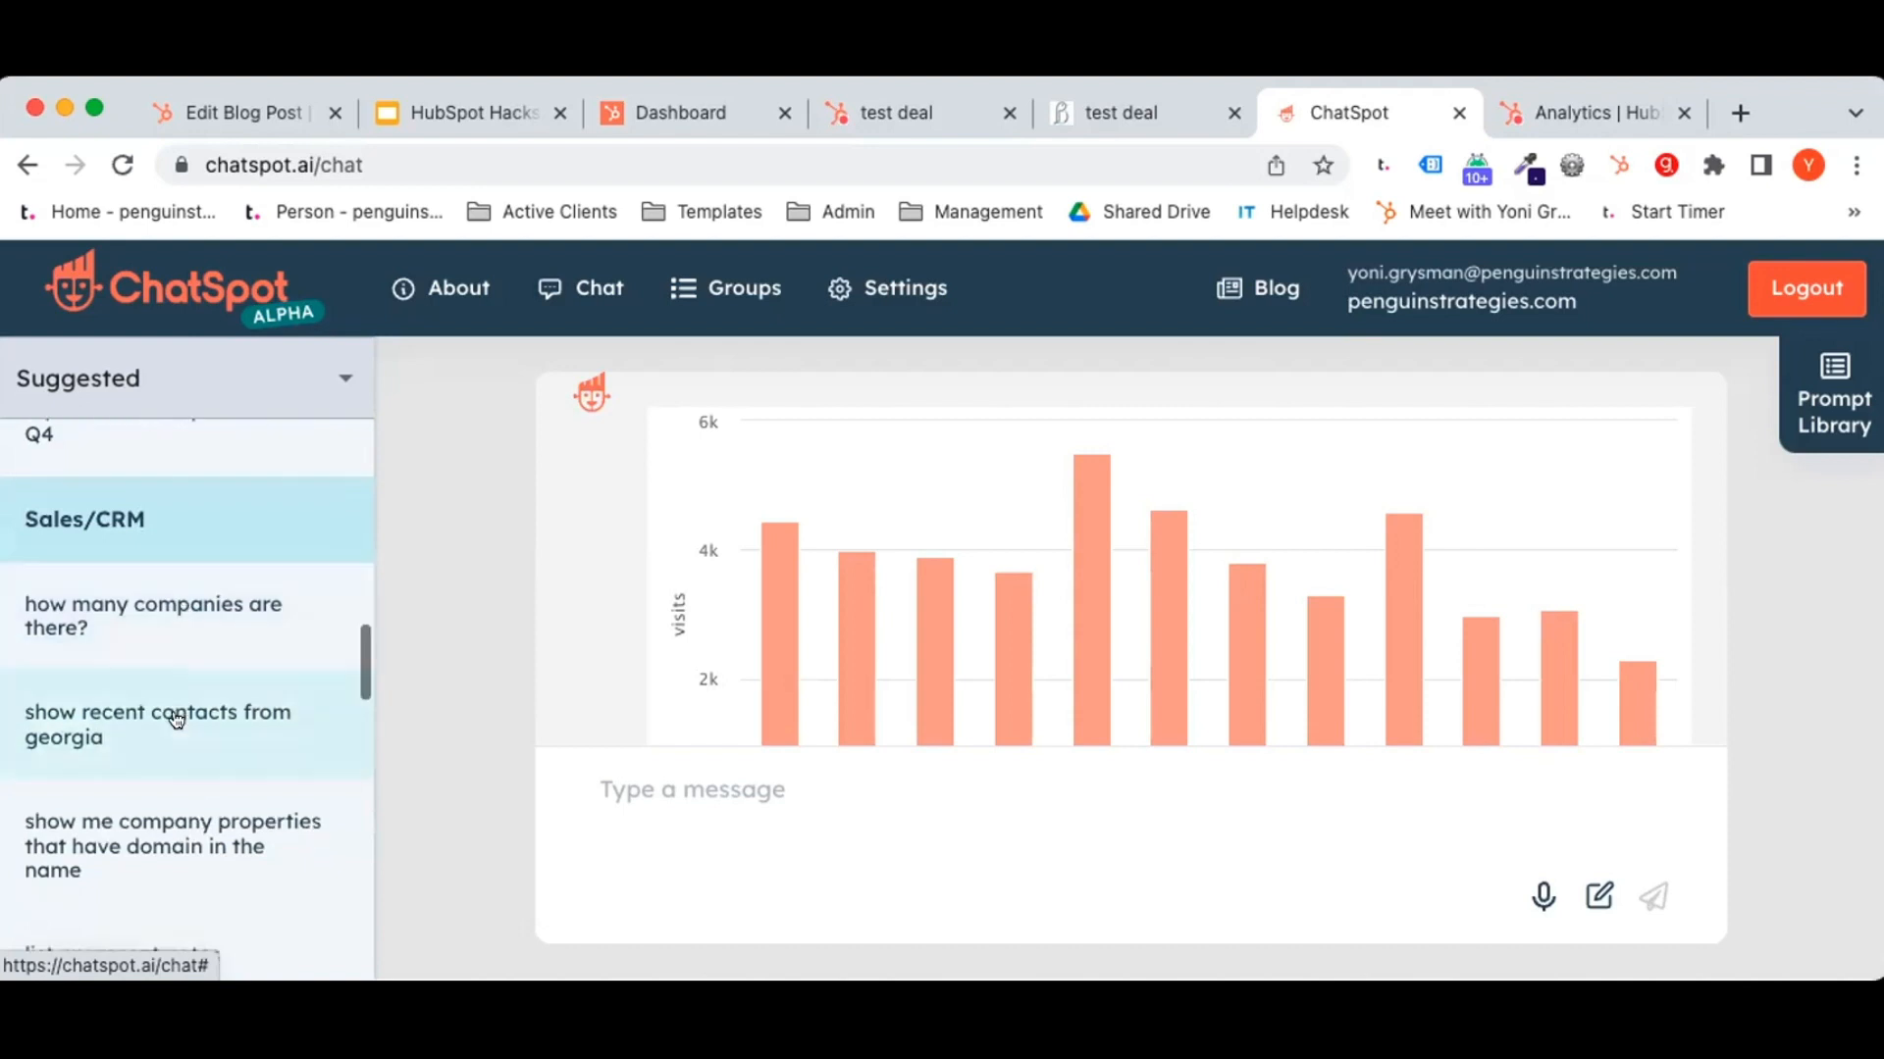
pyautogui.scroll(-4, 196, 686)
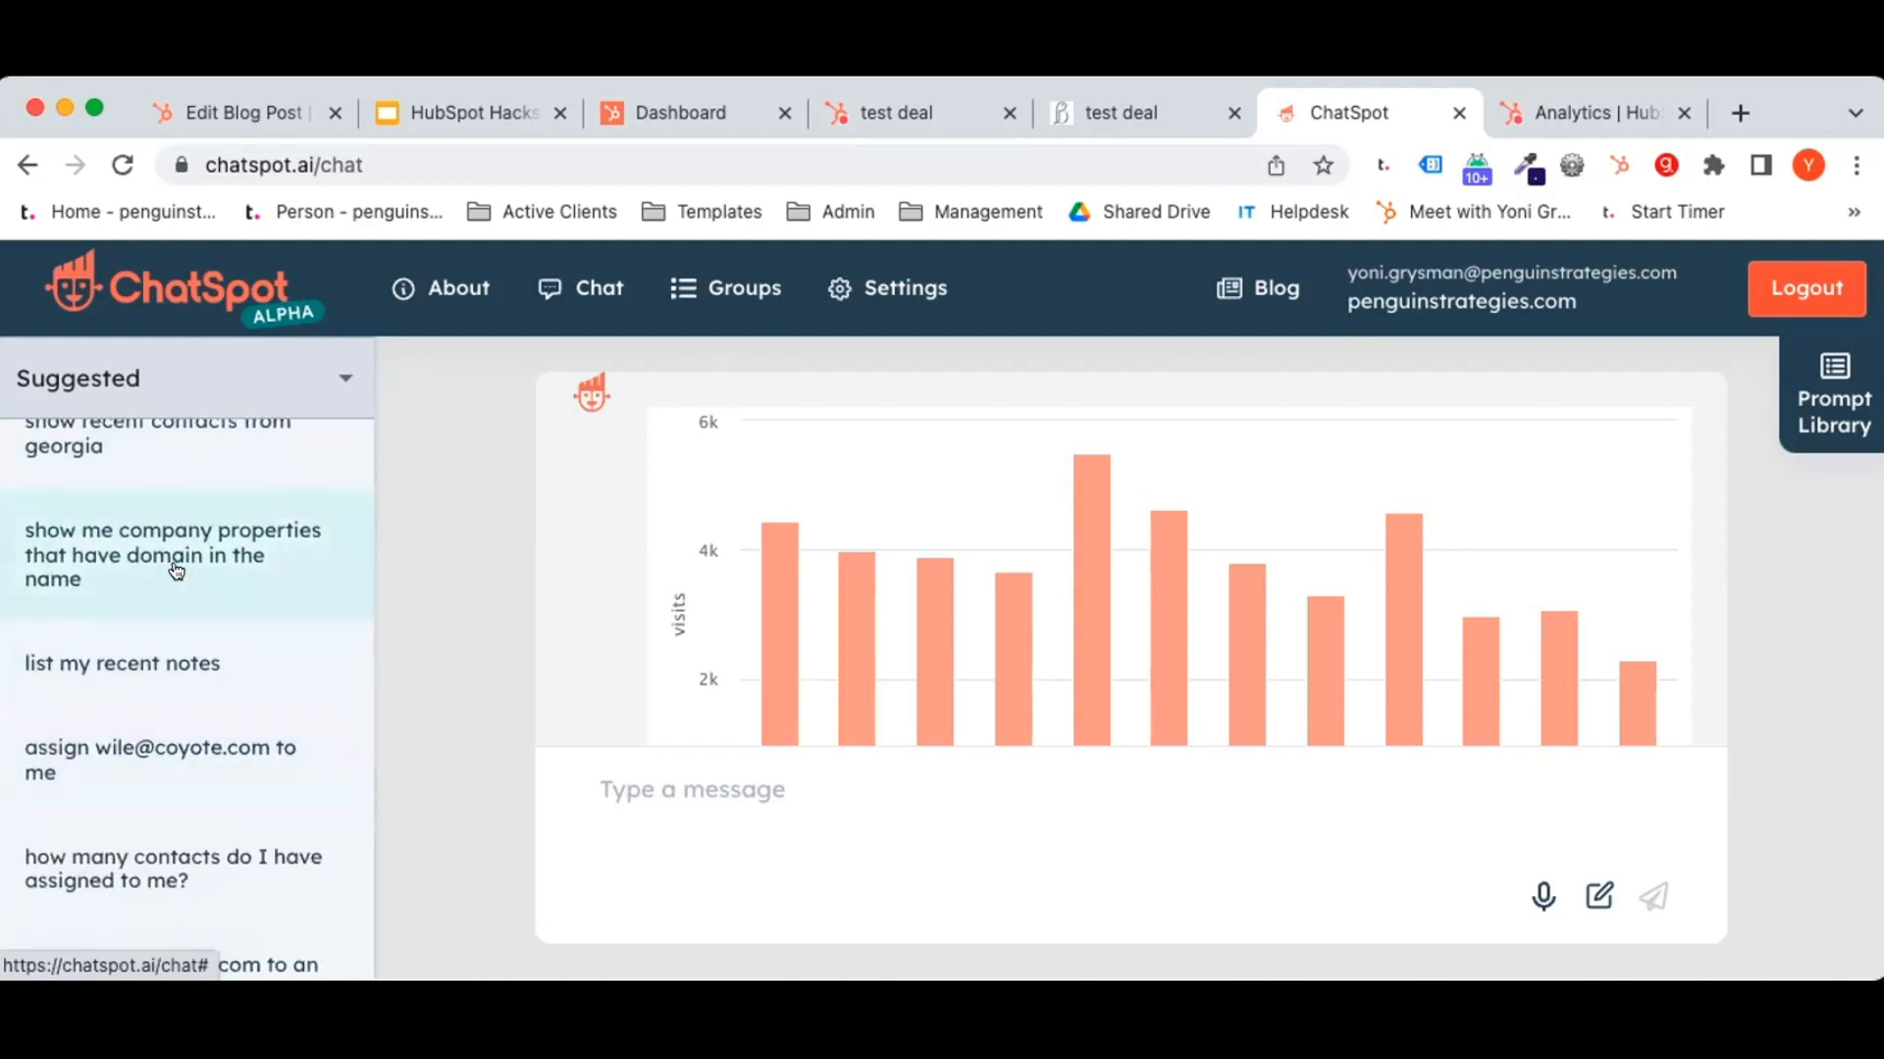
pyautogui.scroll(-1, 175, 569)
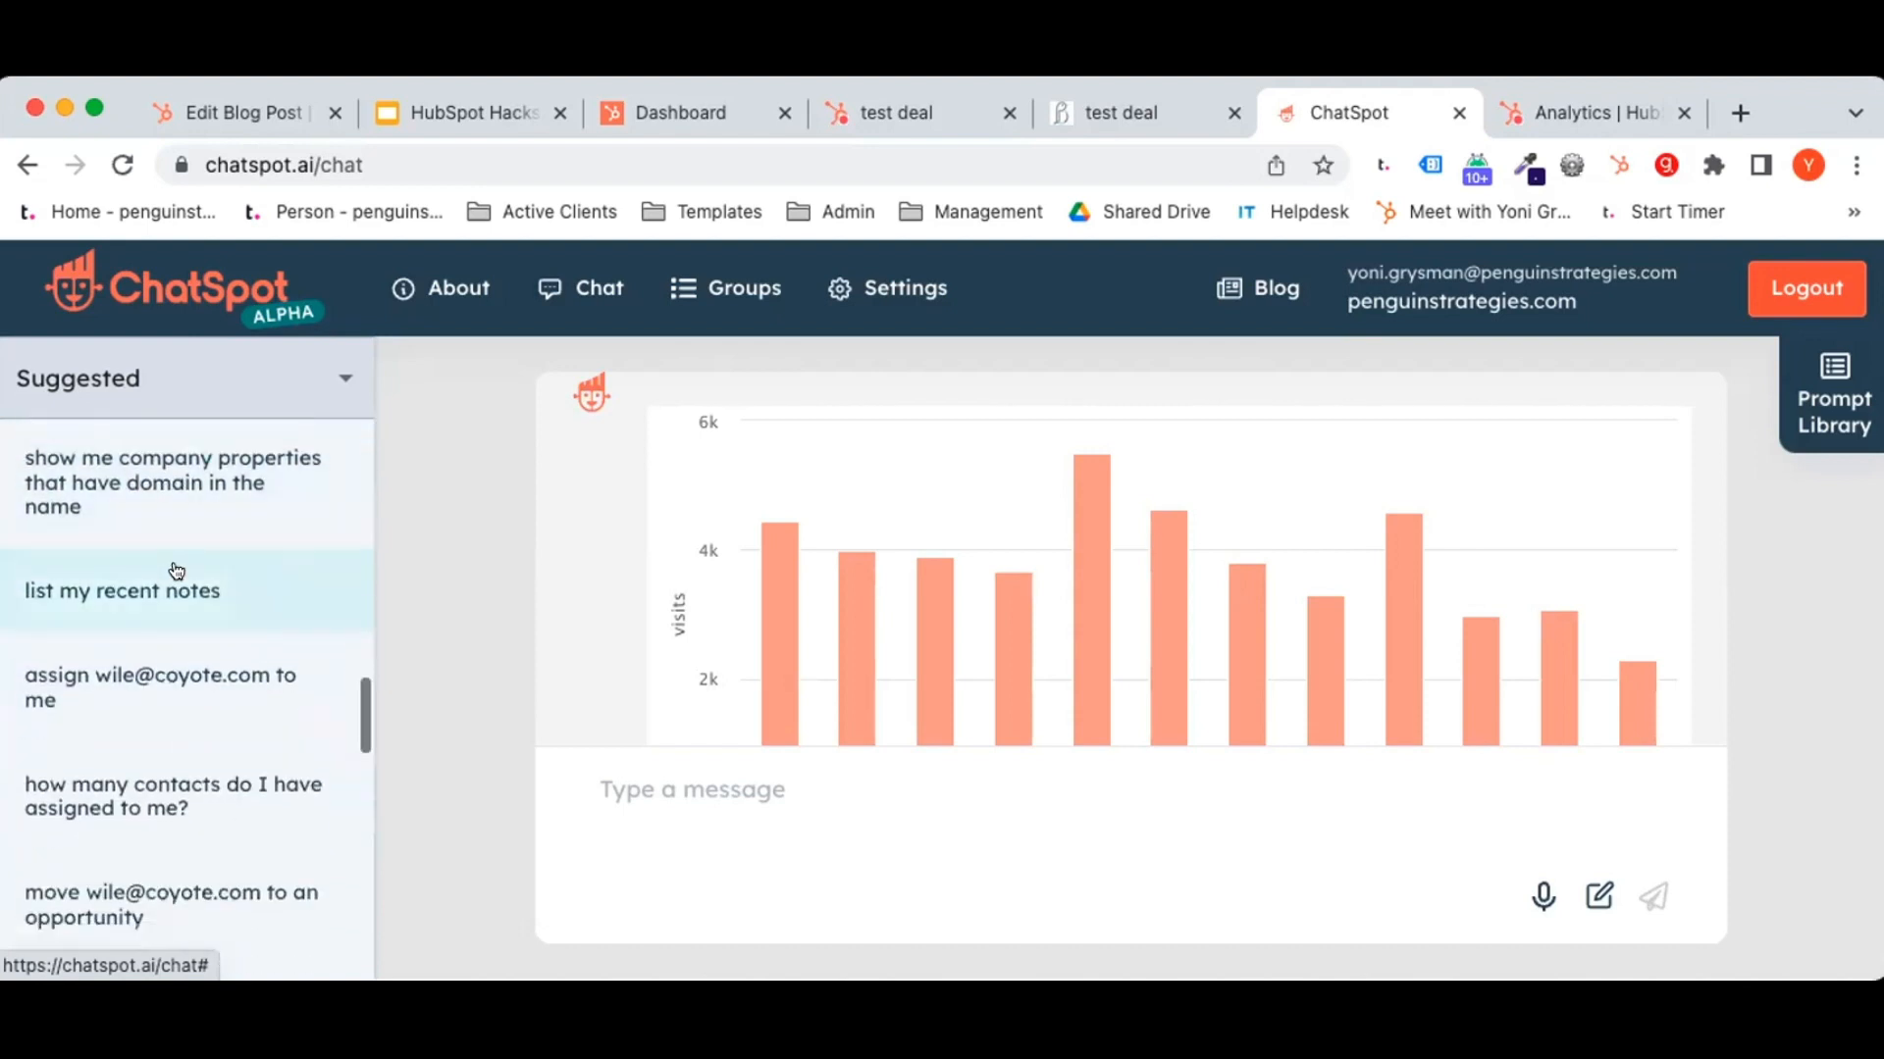
pyautogui.click(164, 685)
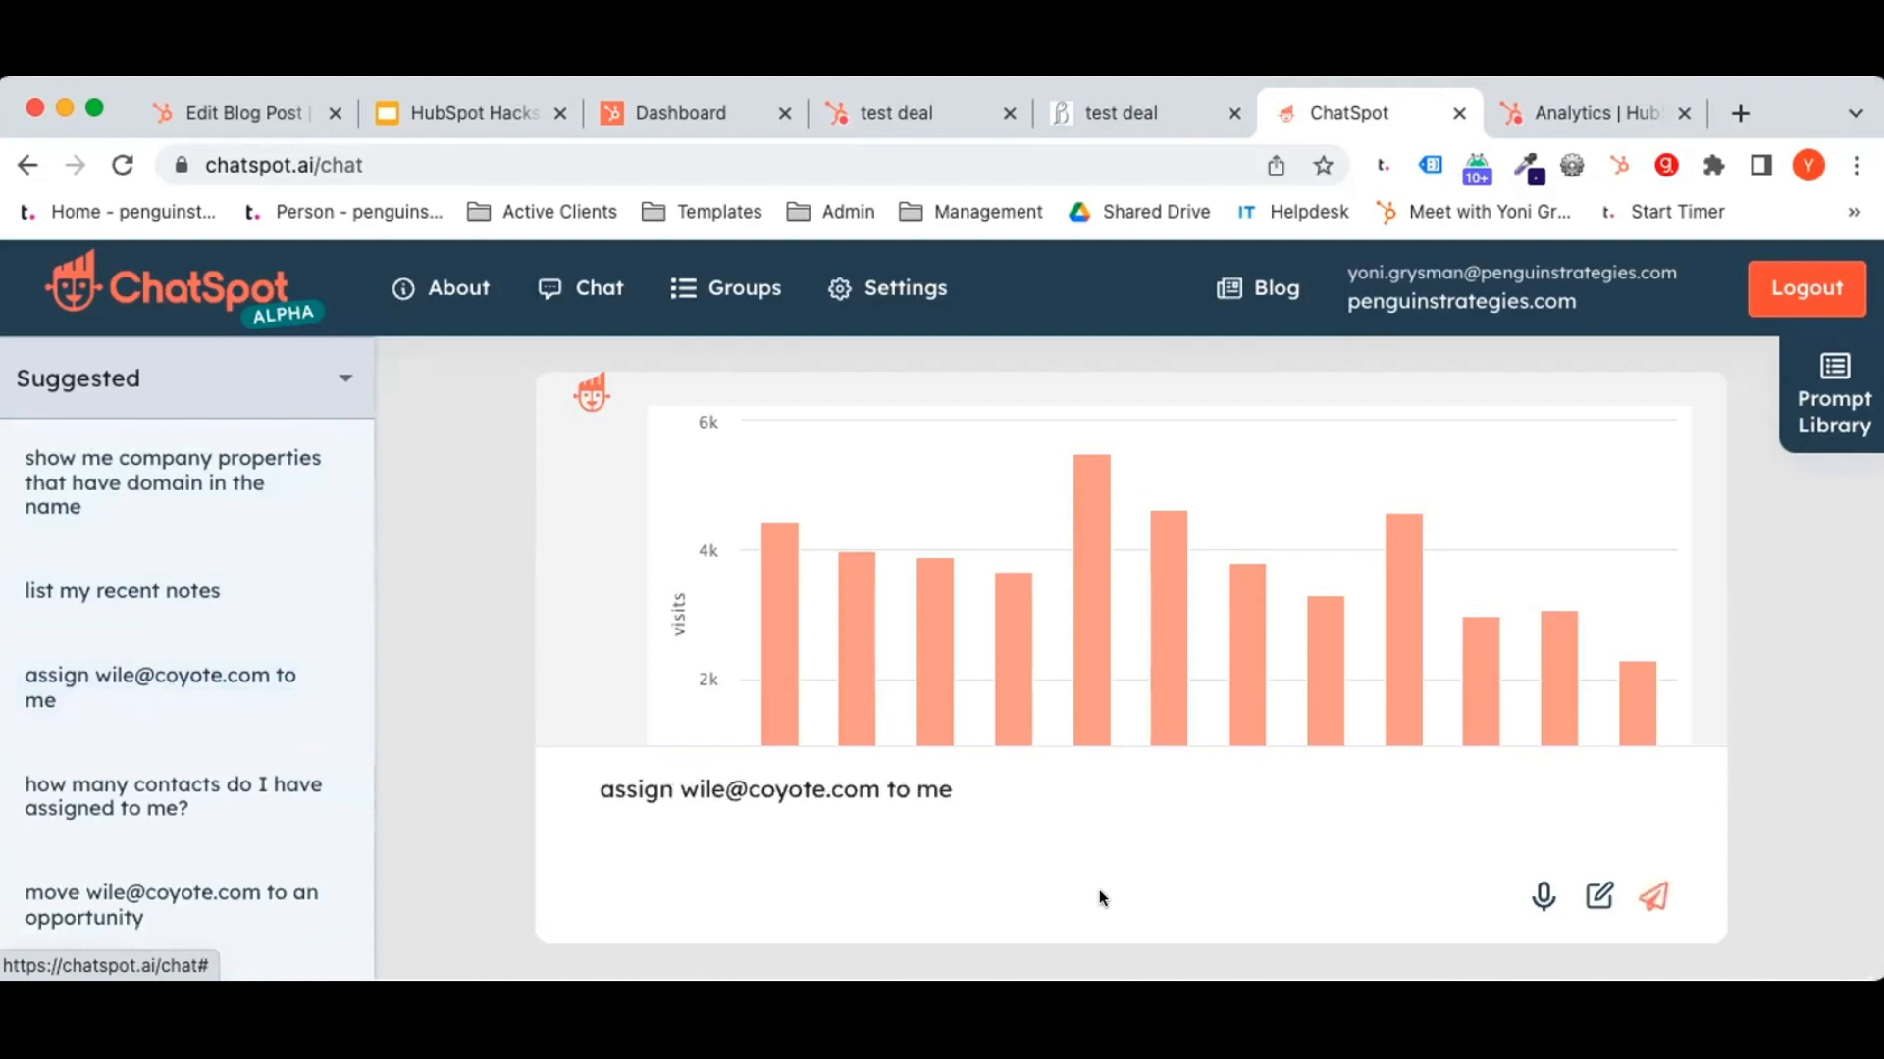
pyautogui.press('Return')
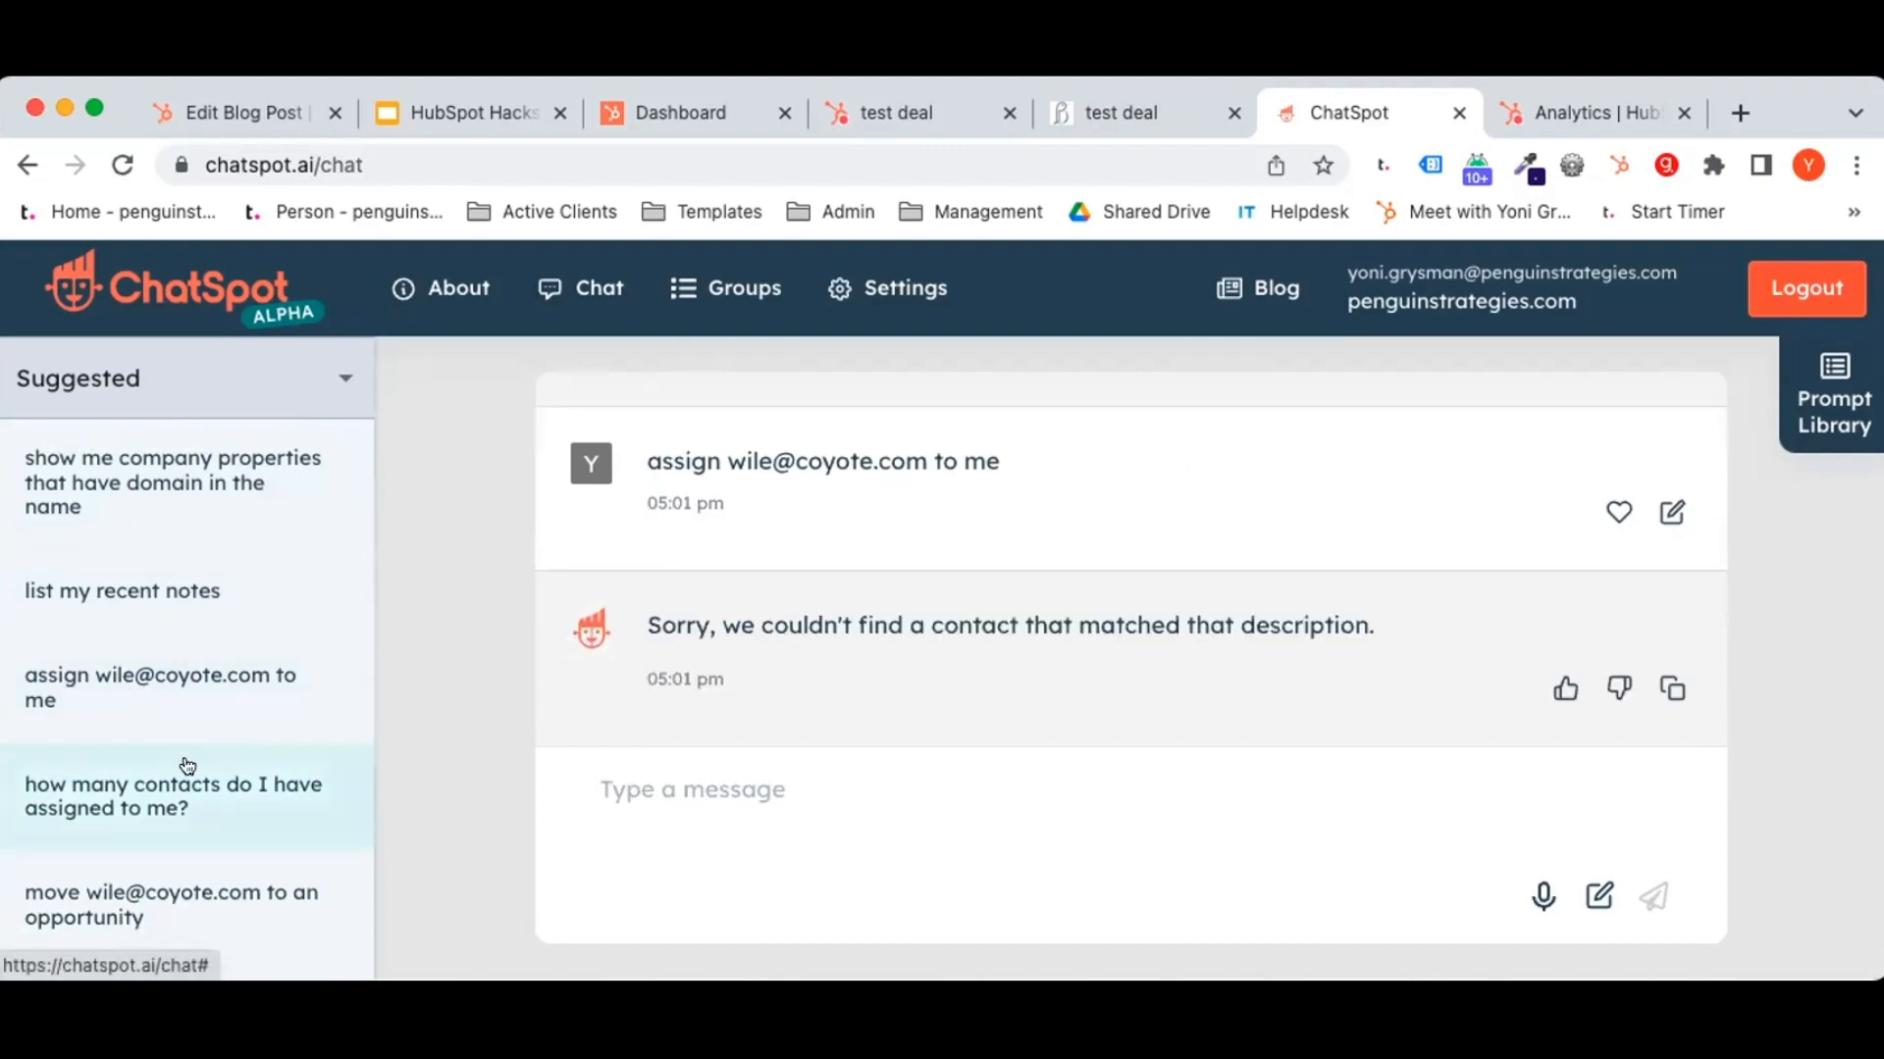
# Send an "add" message with the sample contact's email copied from the previous chat message.
pyautogui.scroll(-1, 186, 765)
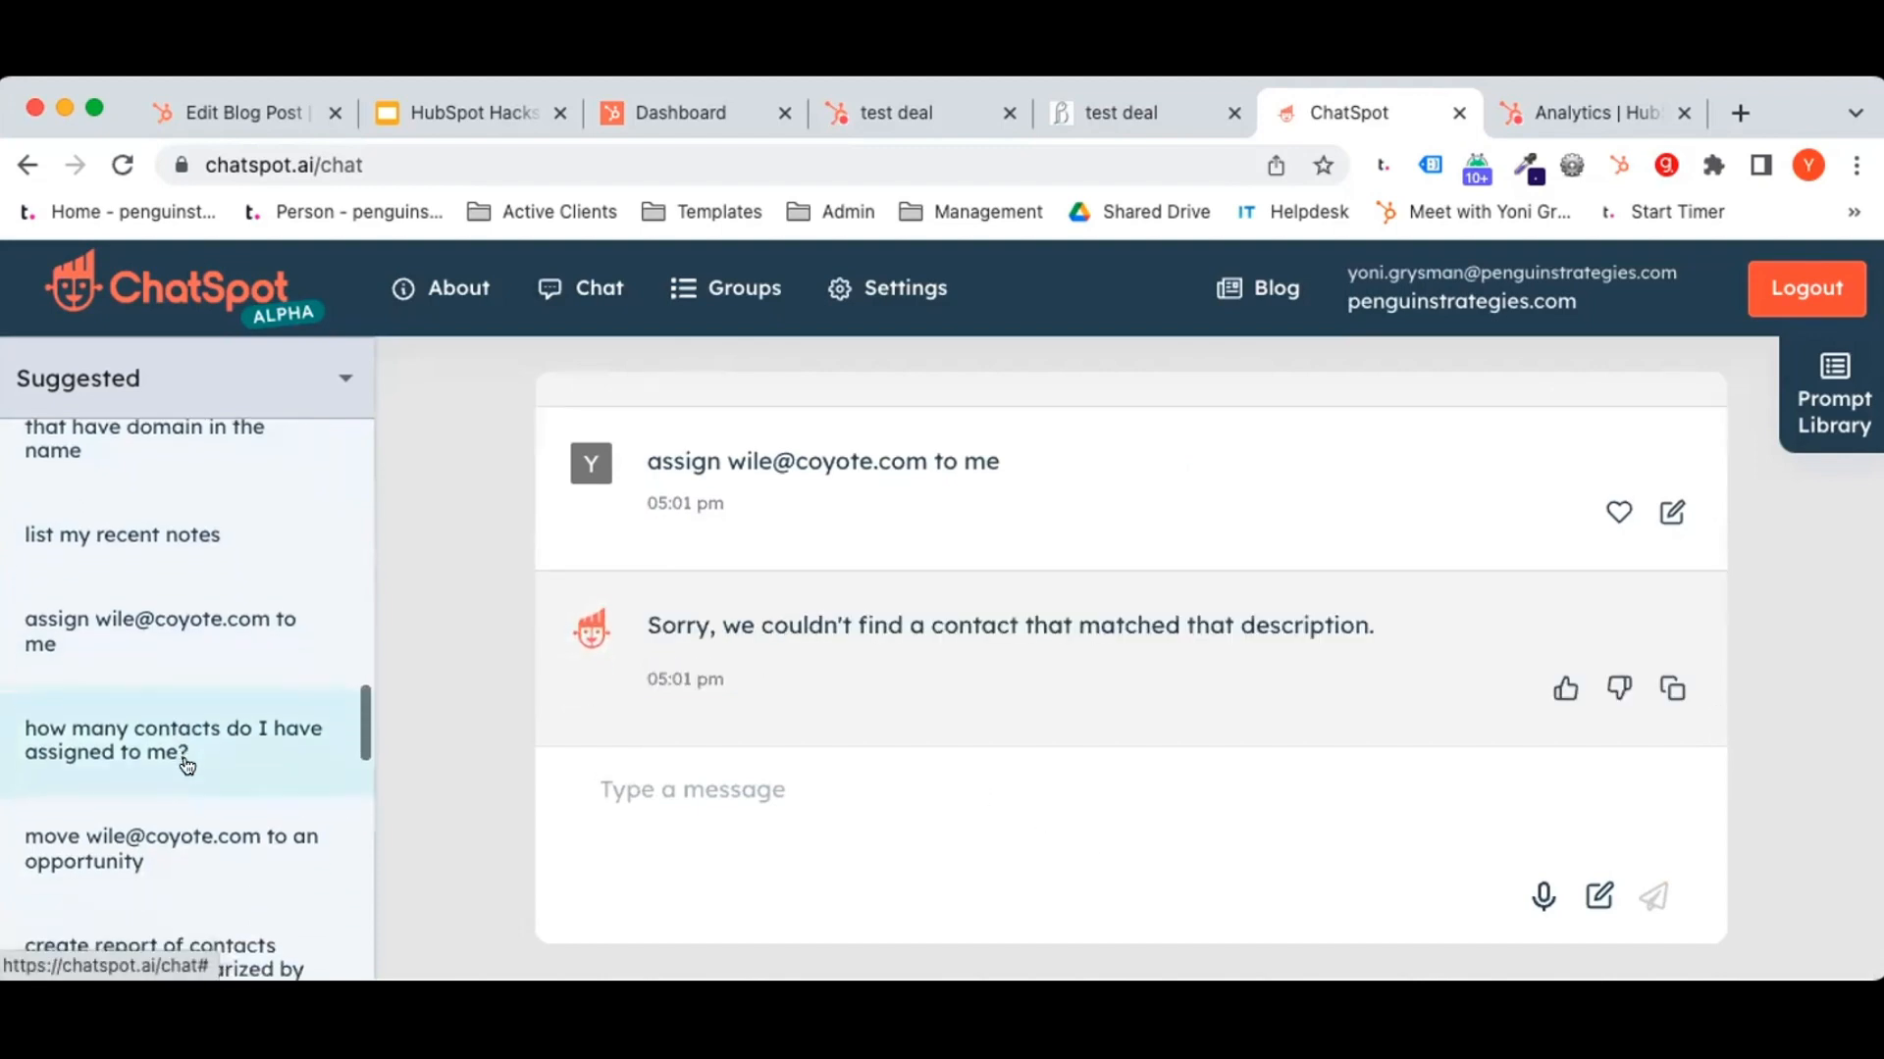
pyautogui.click(645, 798)
pyautogui.write('add')
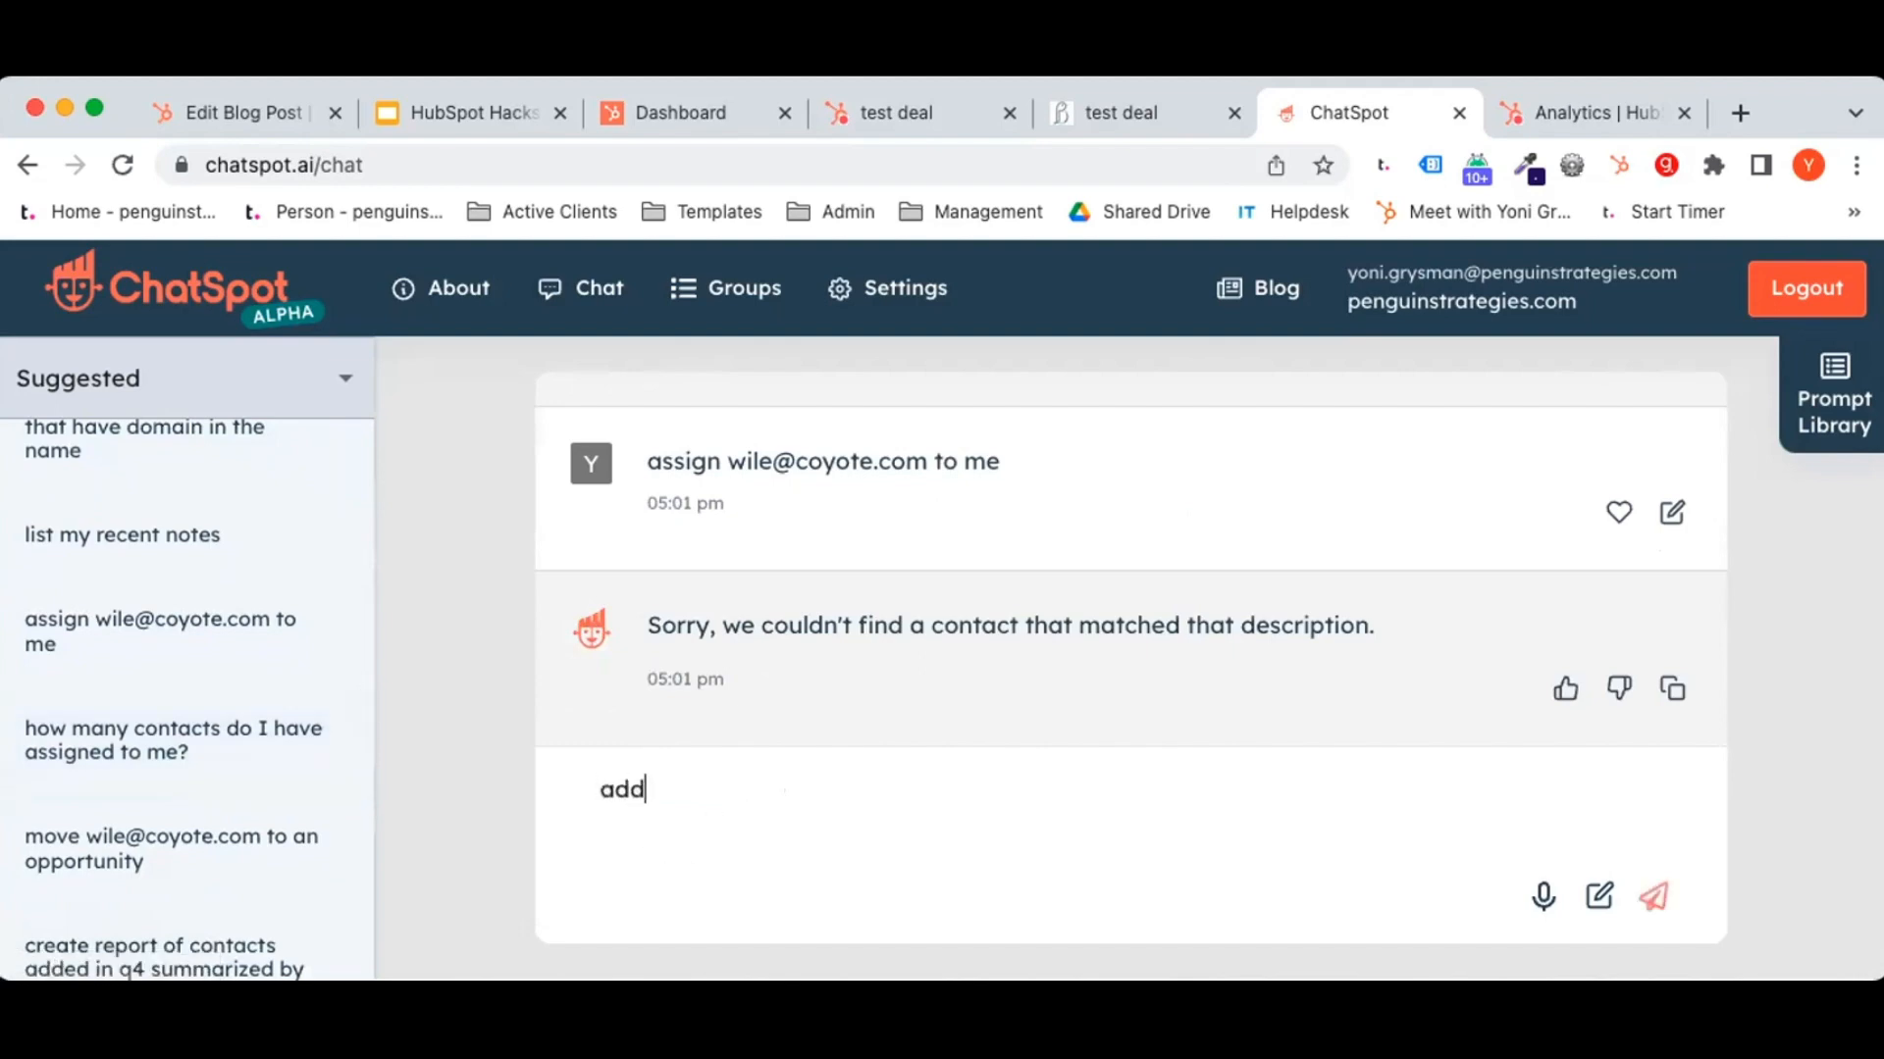
pyautogui.moveTo(726, 452); pyautogui.dragTo(924, 450)
pyautogui.press('cmd+c')
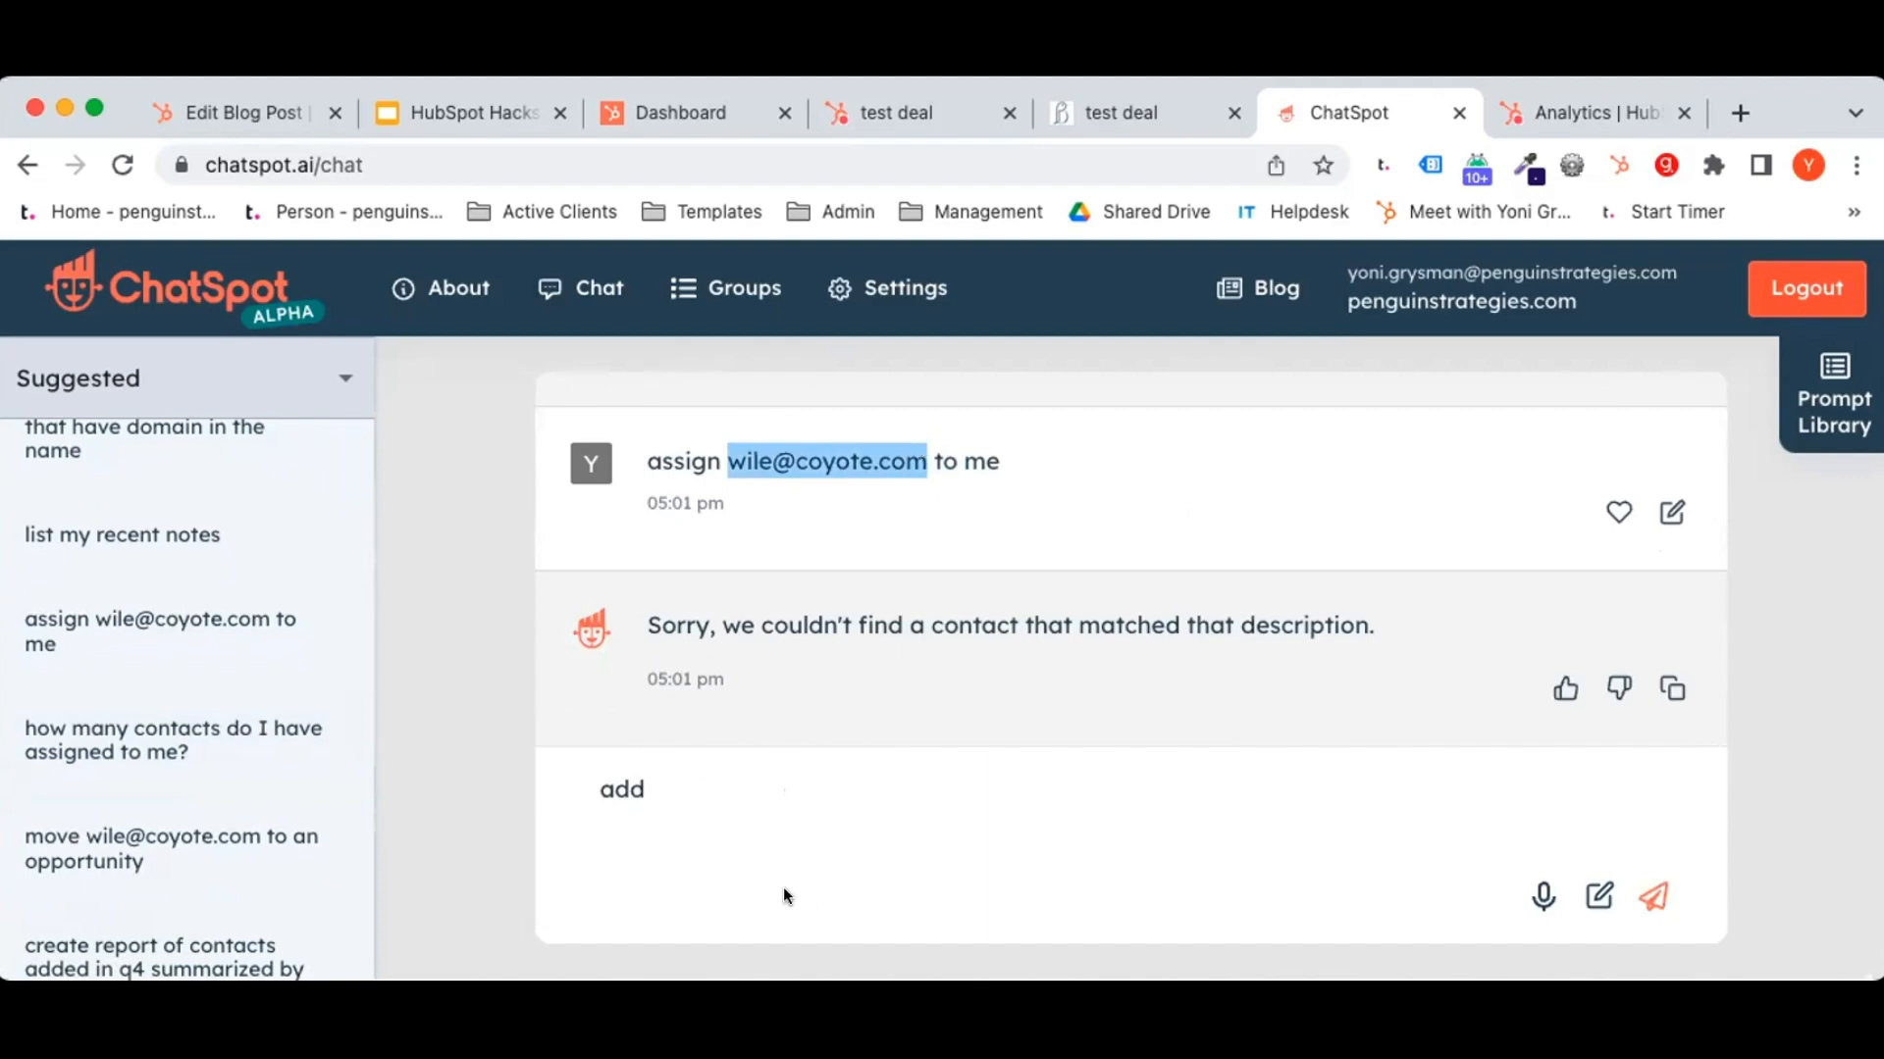
pyautogui.click(696, 792)
pyautogui.press('cmd+v')
pyautogui.press('Return')
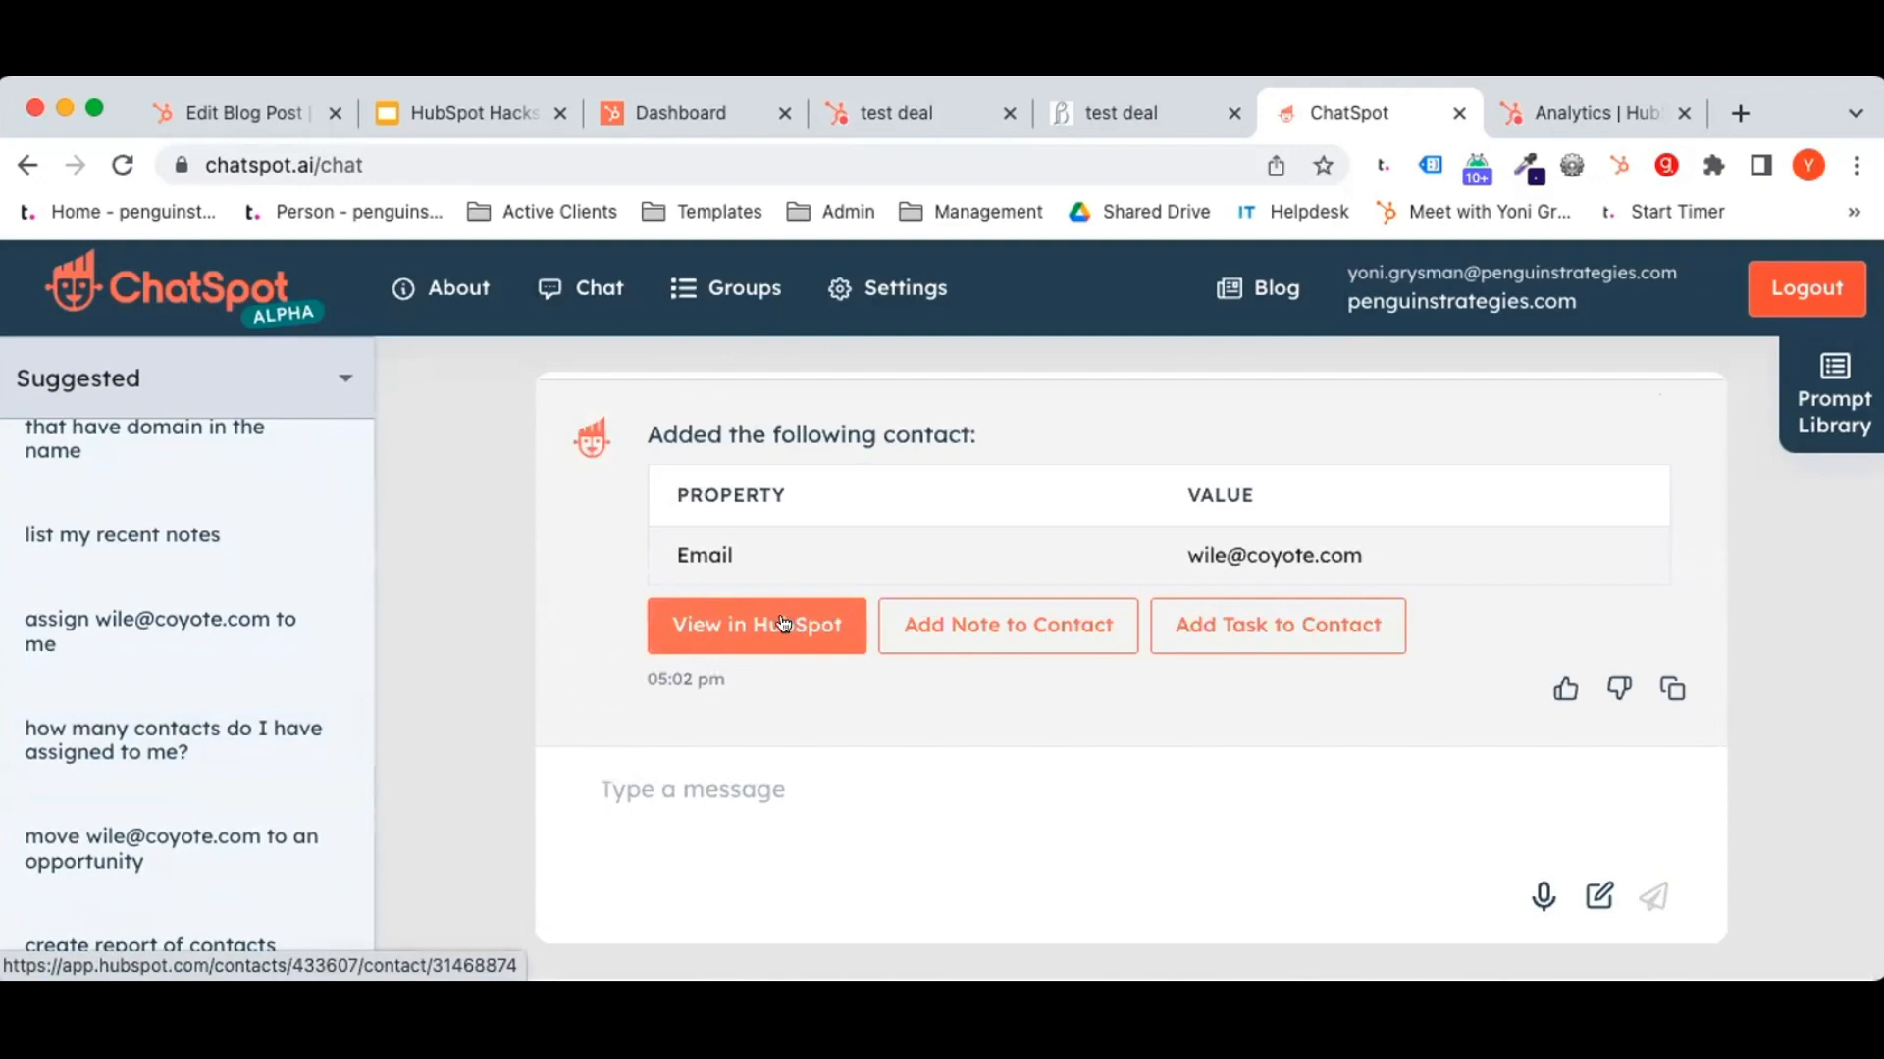
# View the added contact's record in HubSpot and return to the ChatSpot chat.
pyautogui.click(785, 618)
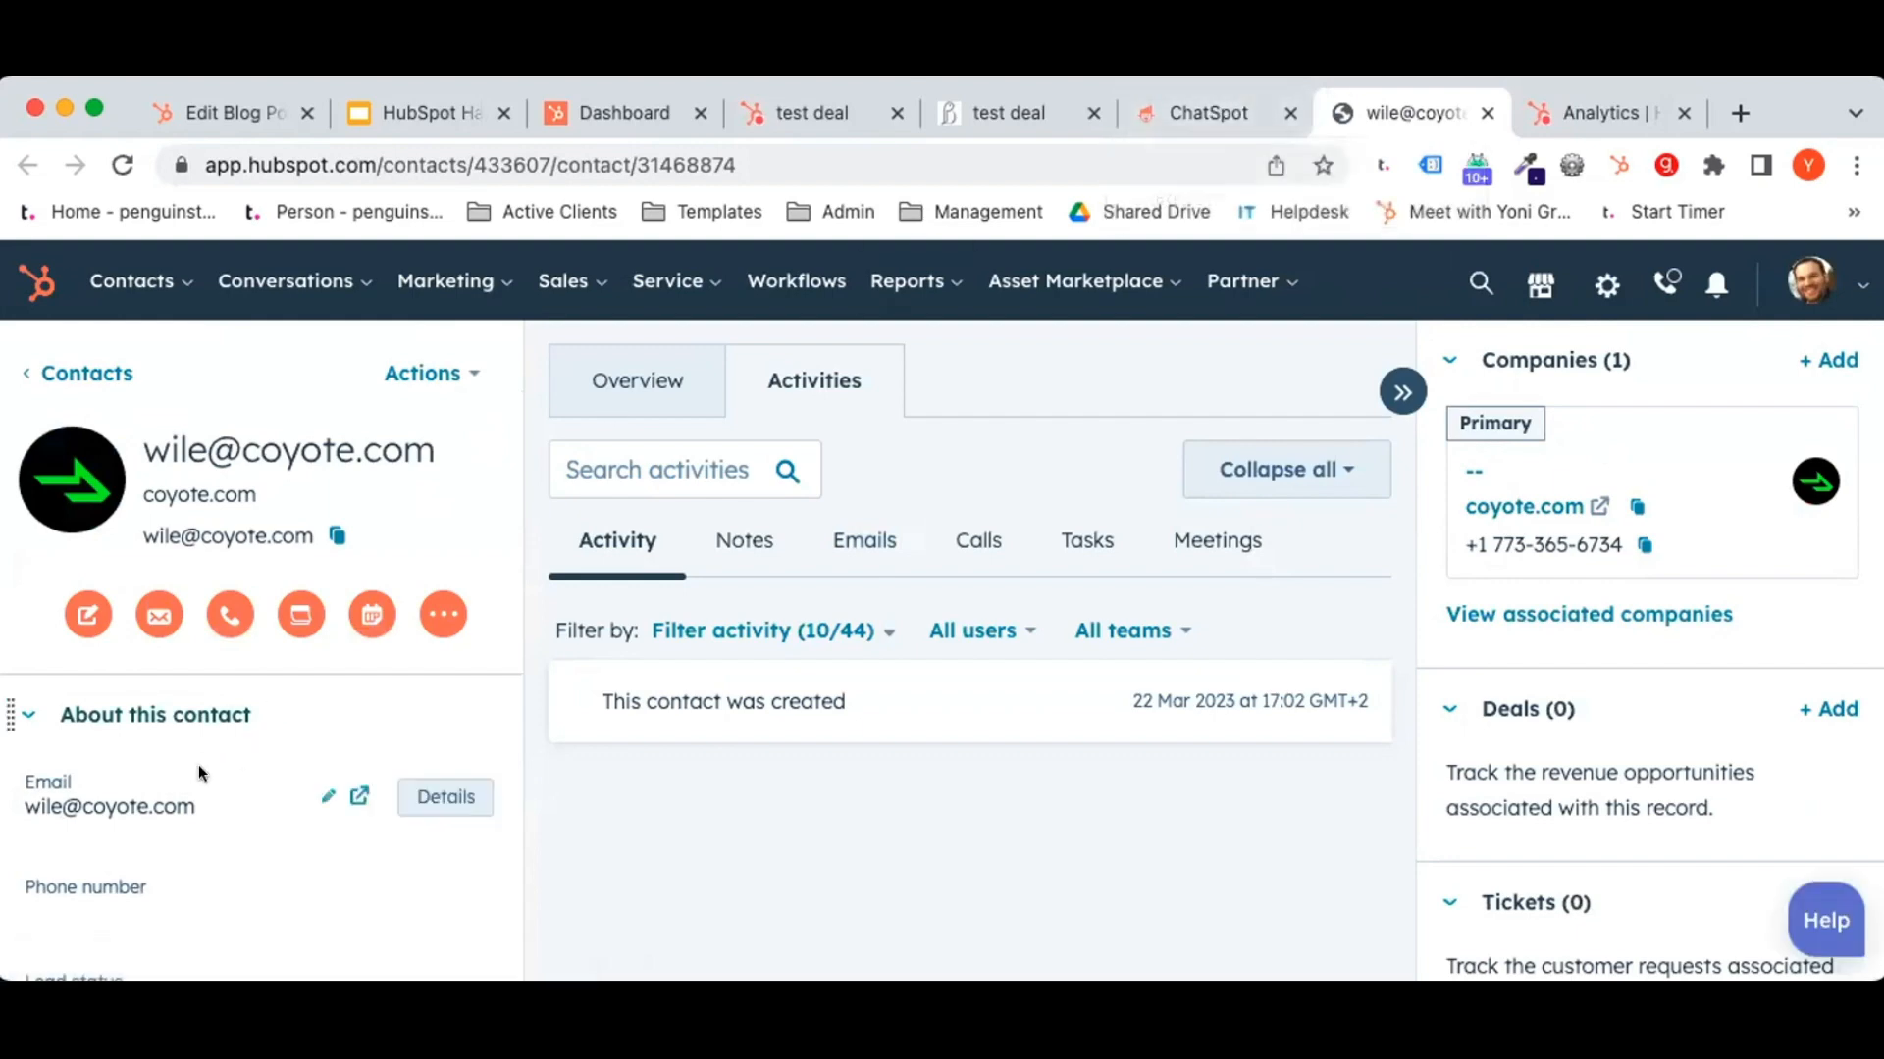
pyautogui.scroll(-4, 200, 765)
pyautogui.click(1186, 110)
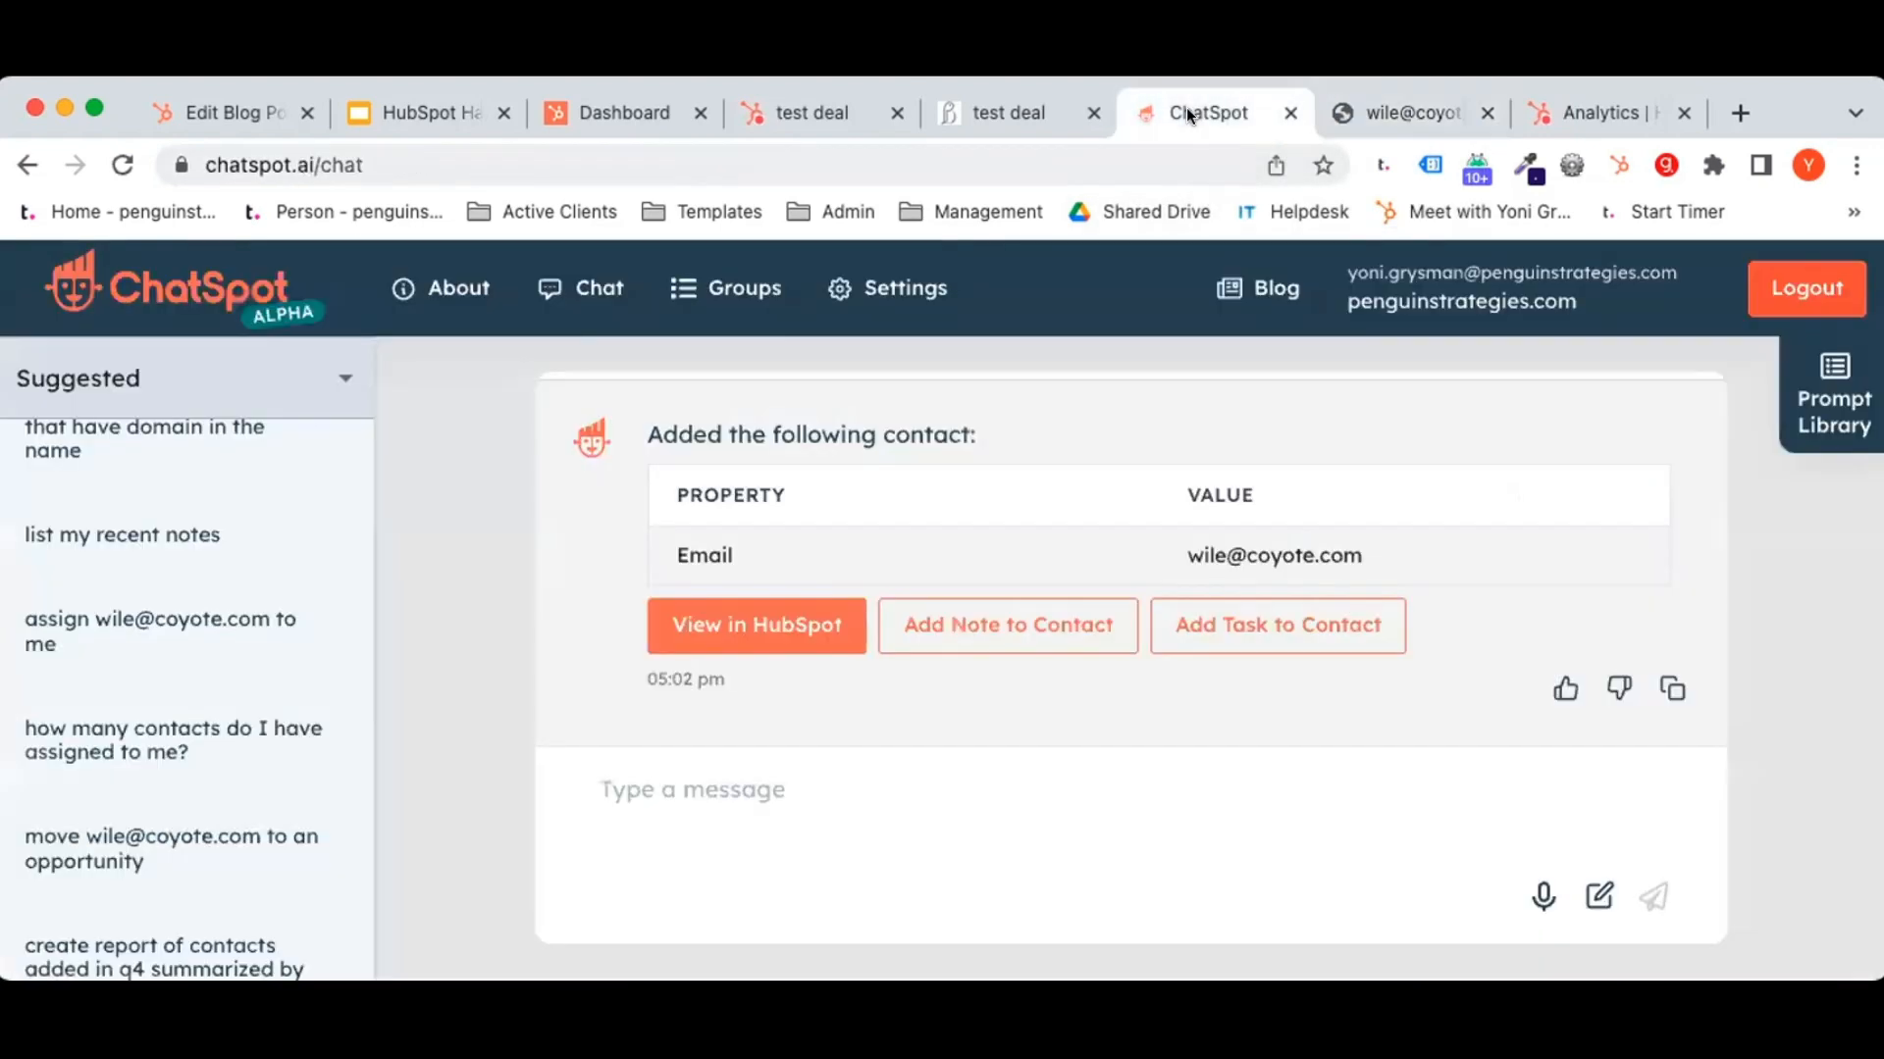
# Copy the earlier message that assigns the sample contact to me and send it again.
pyautogui.scroll(4, 856, 722)
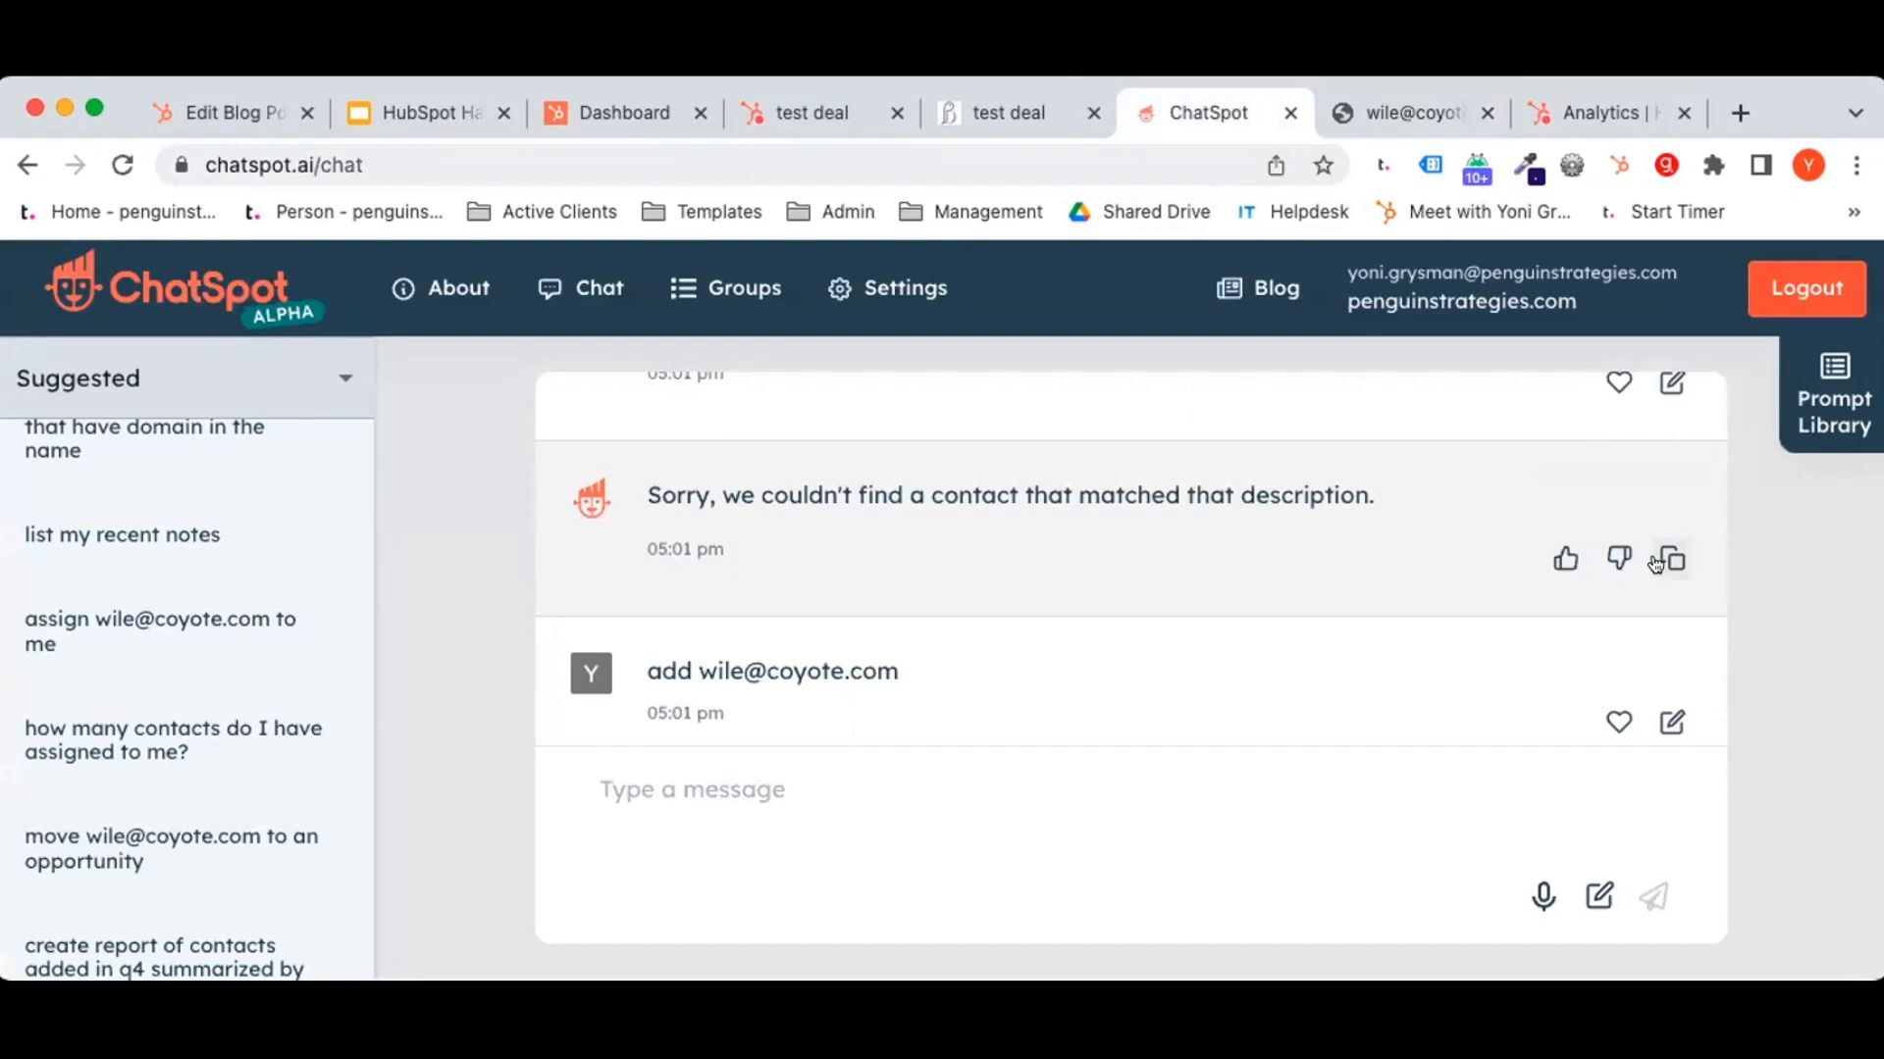
pyautogui.scroll(2, 1658, 562)
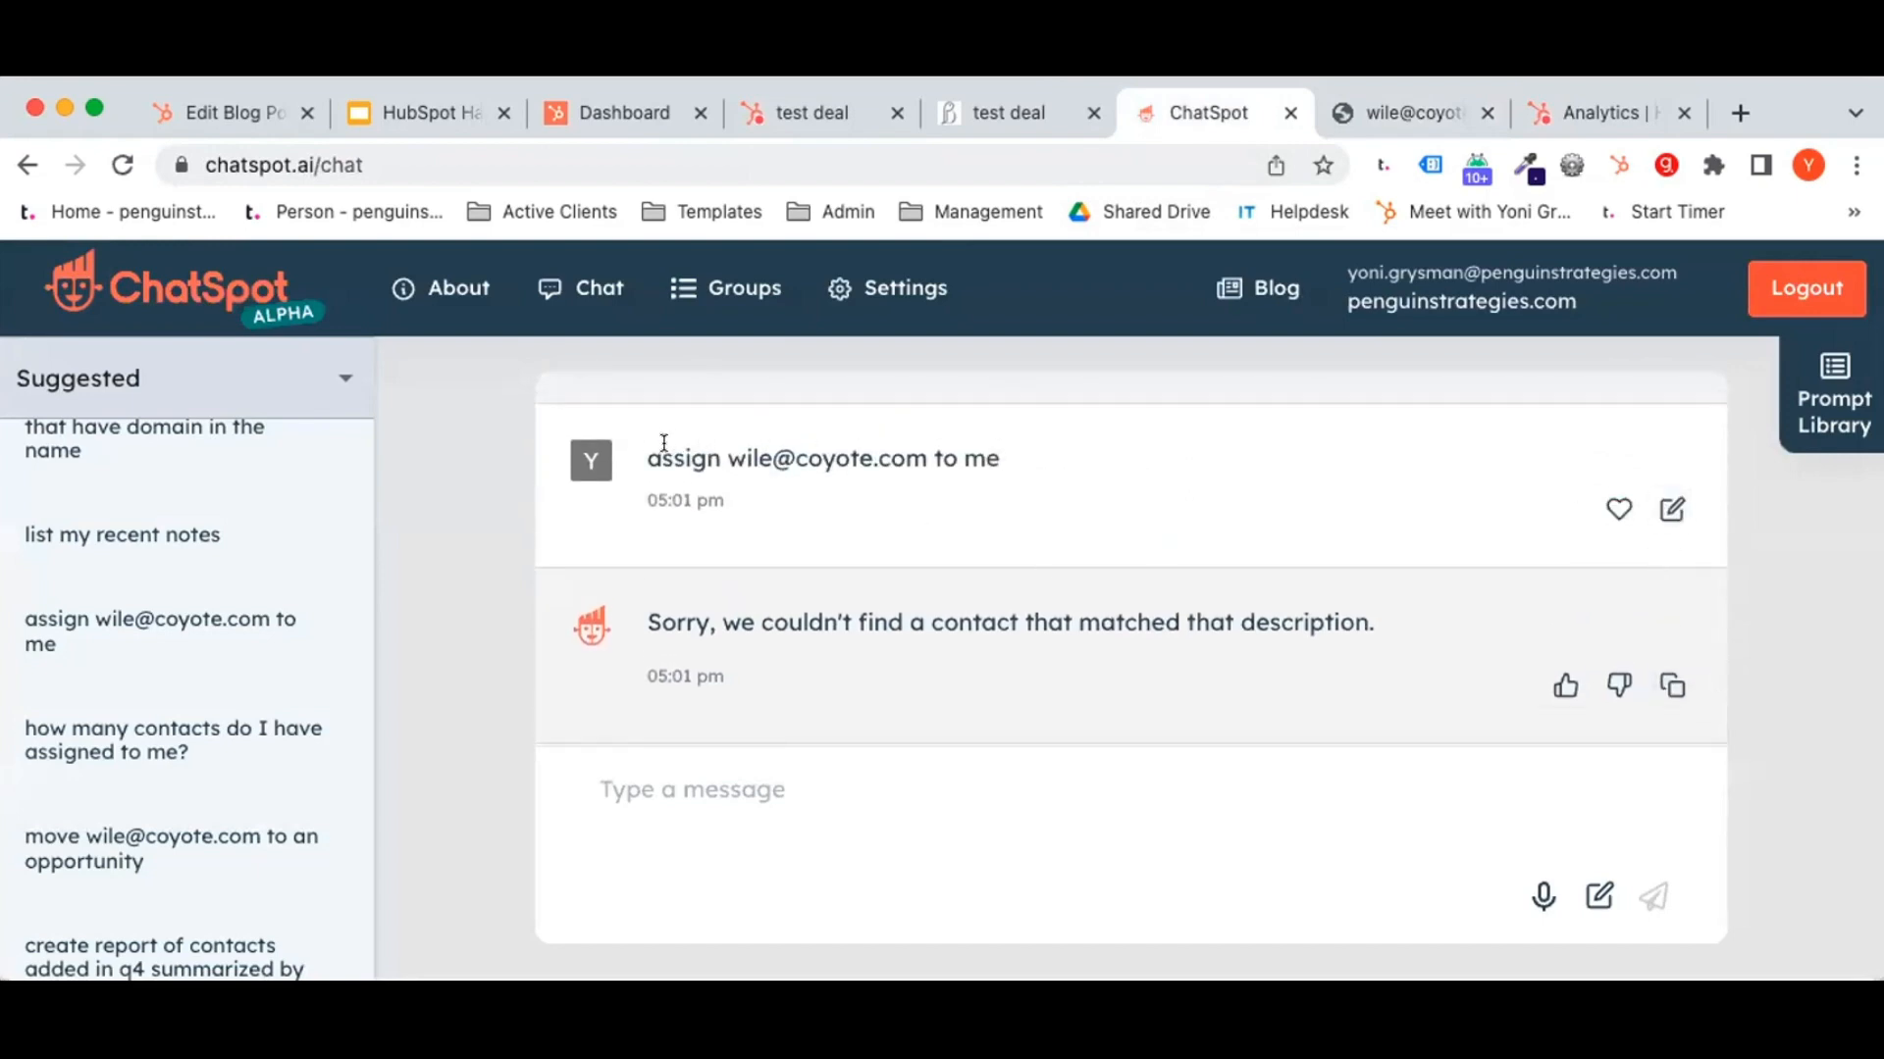
pyautogui.moveTo(646, 458); pyautogui.dragTo(984, 458)
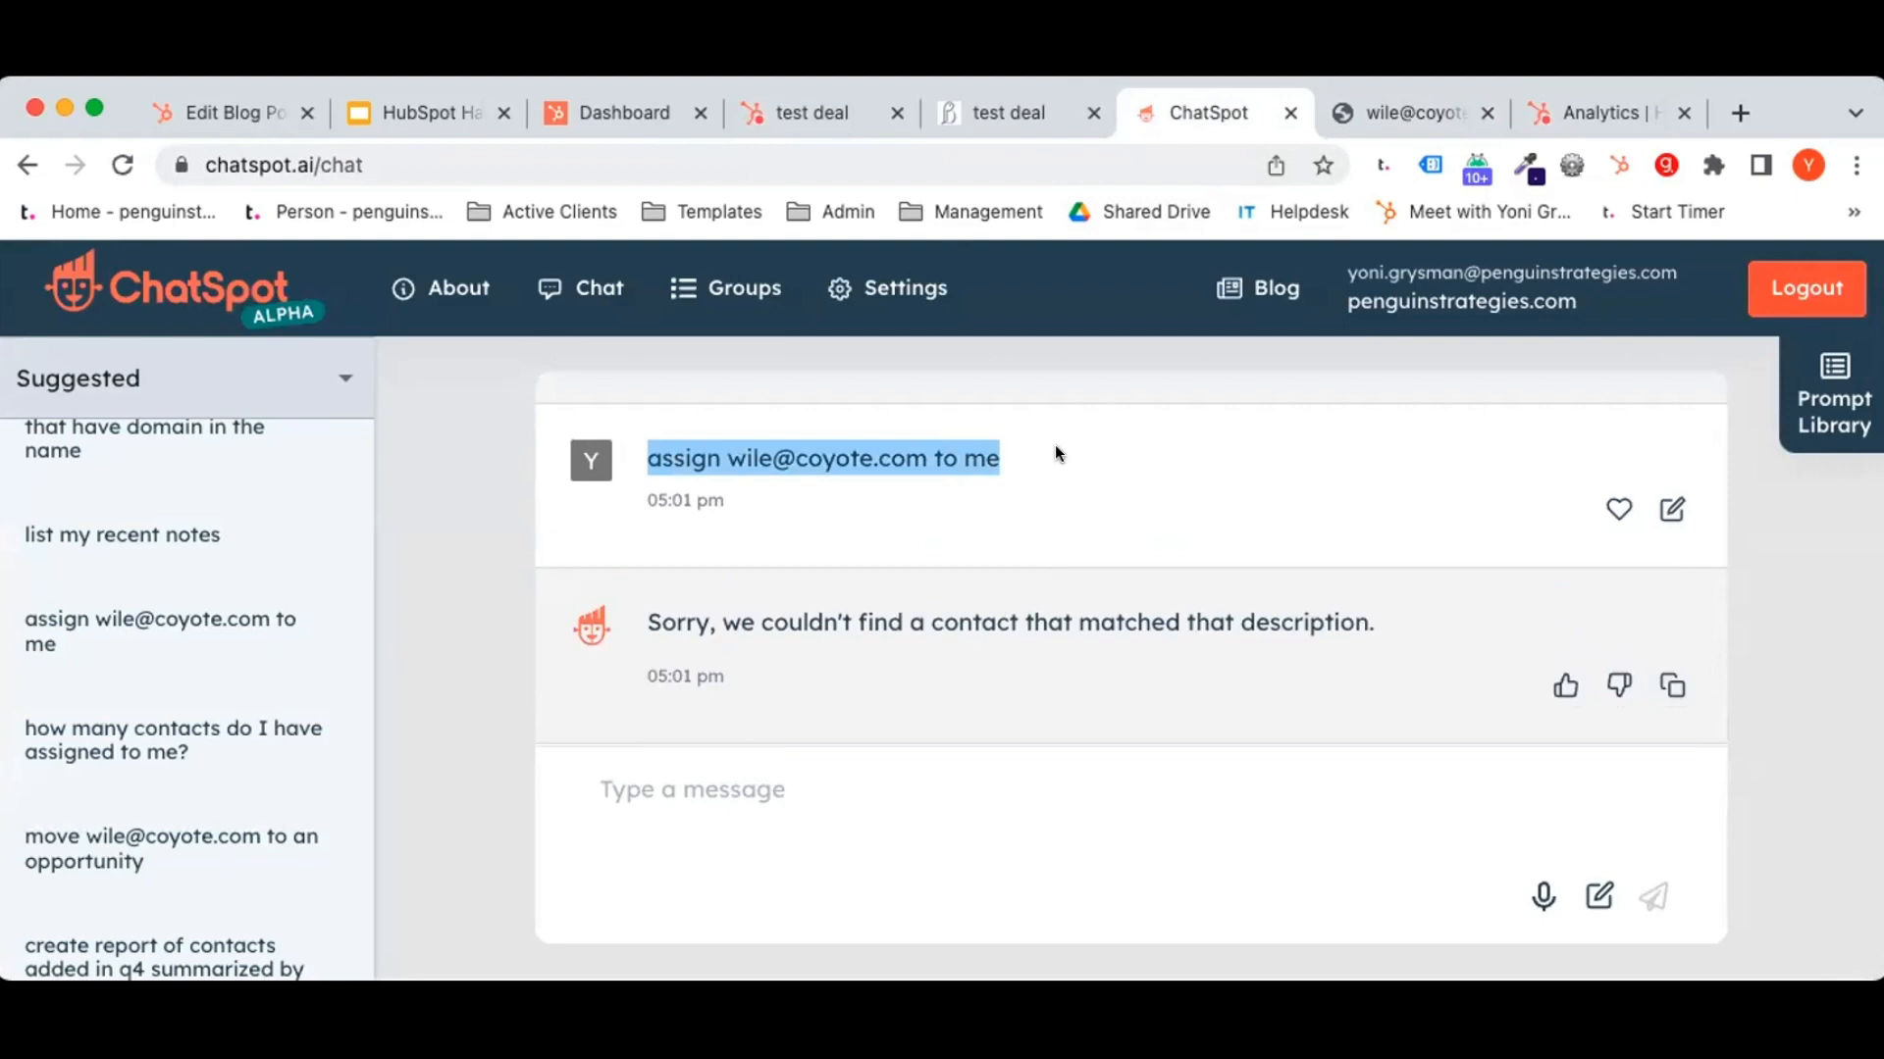
pyautogui.click(780, 782)
pyautogui.press('super+v')
pyautogui.press('Return')
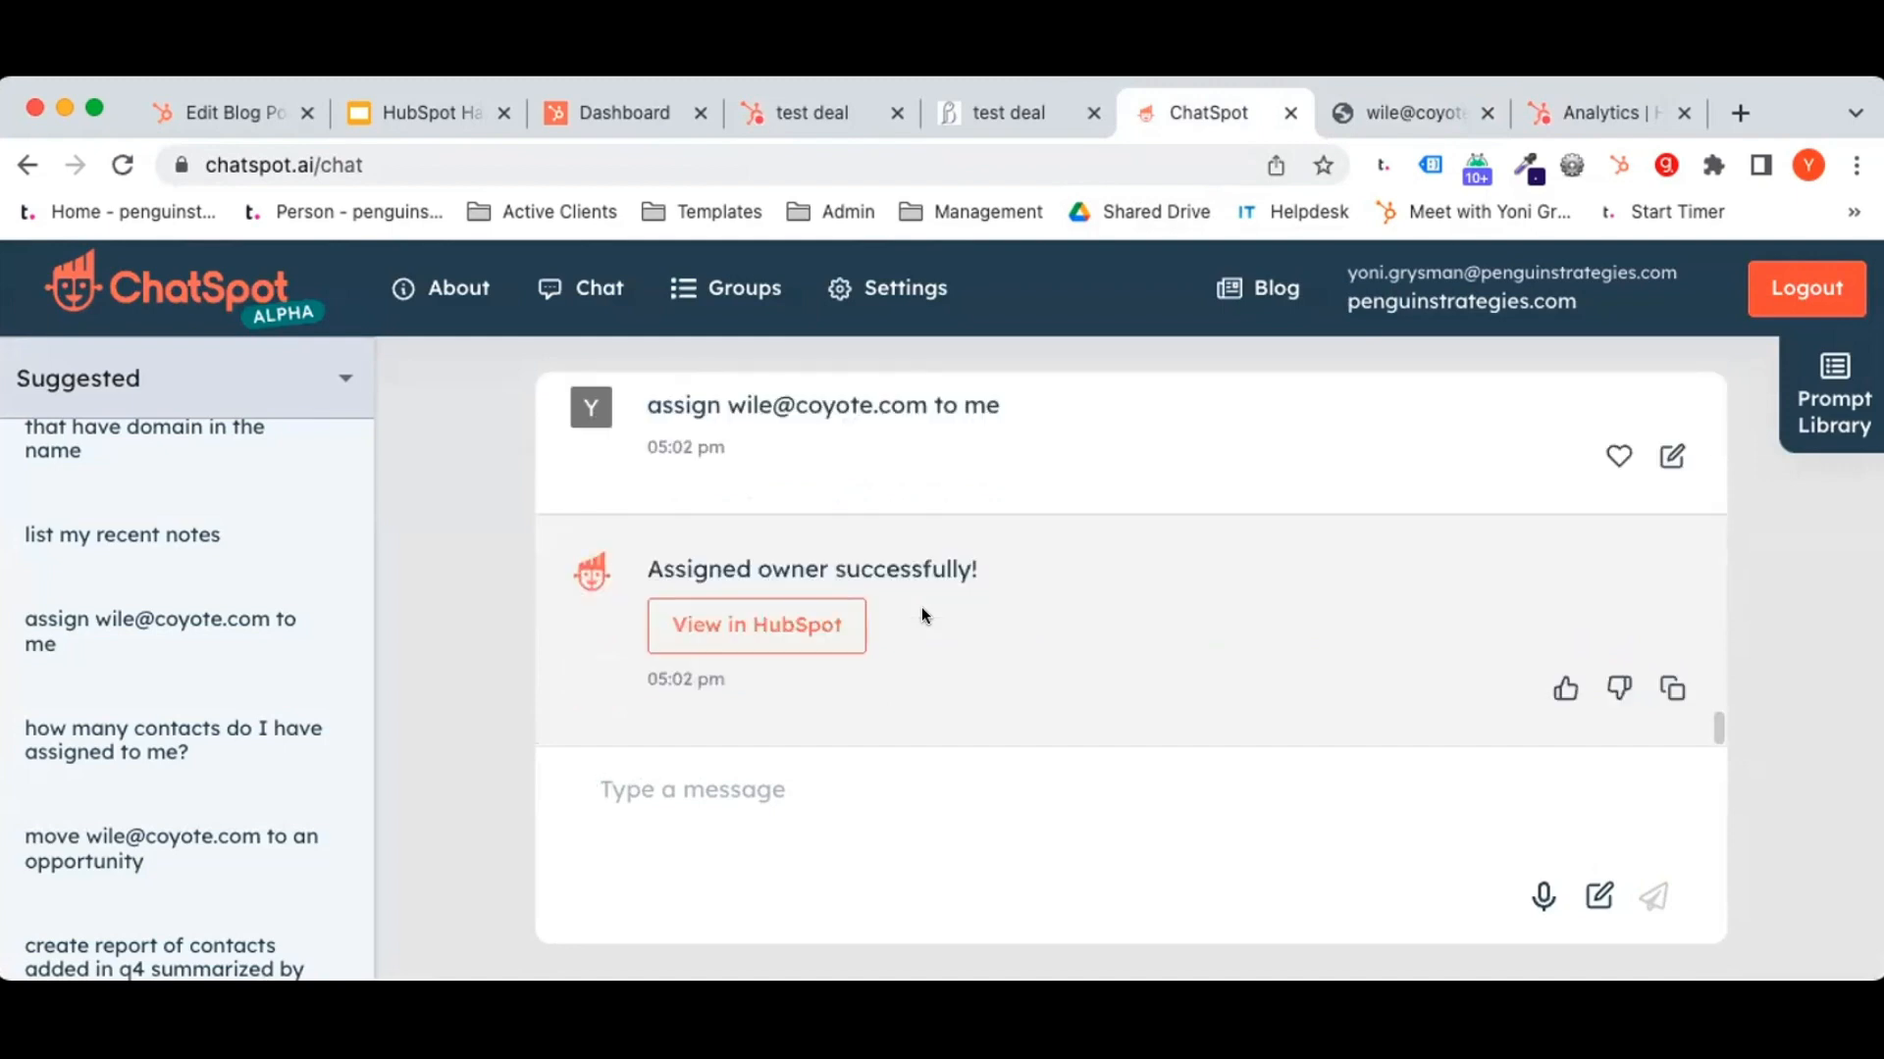
# Open the assigned contact in HubSpot, check its Contact owner property and return to the ChatSpot chat.
pyautogui.click(733, 625)
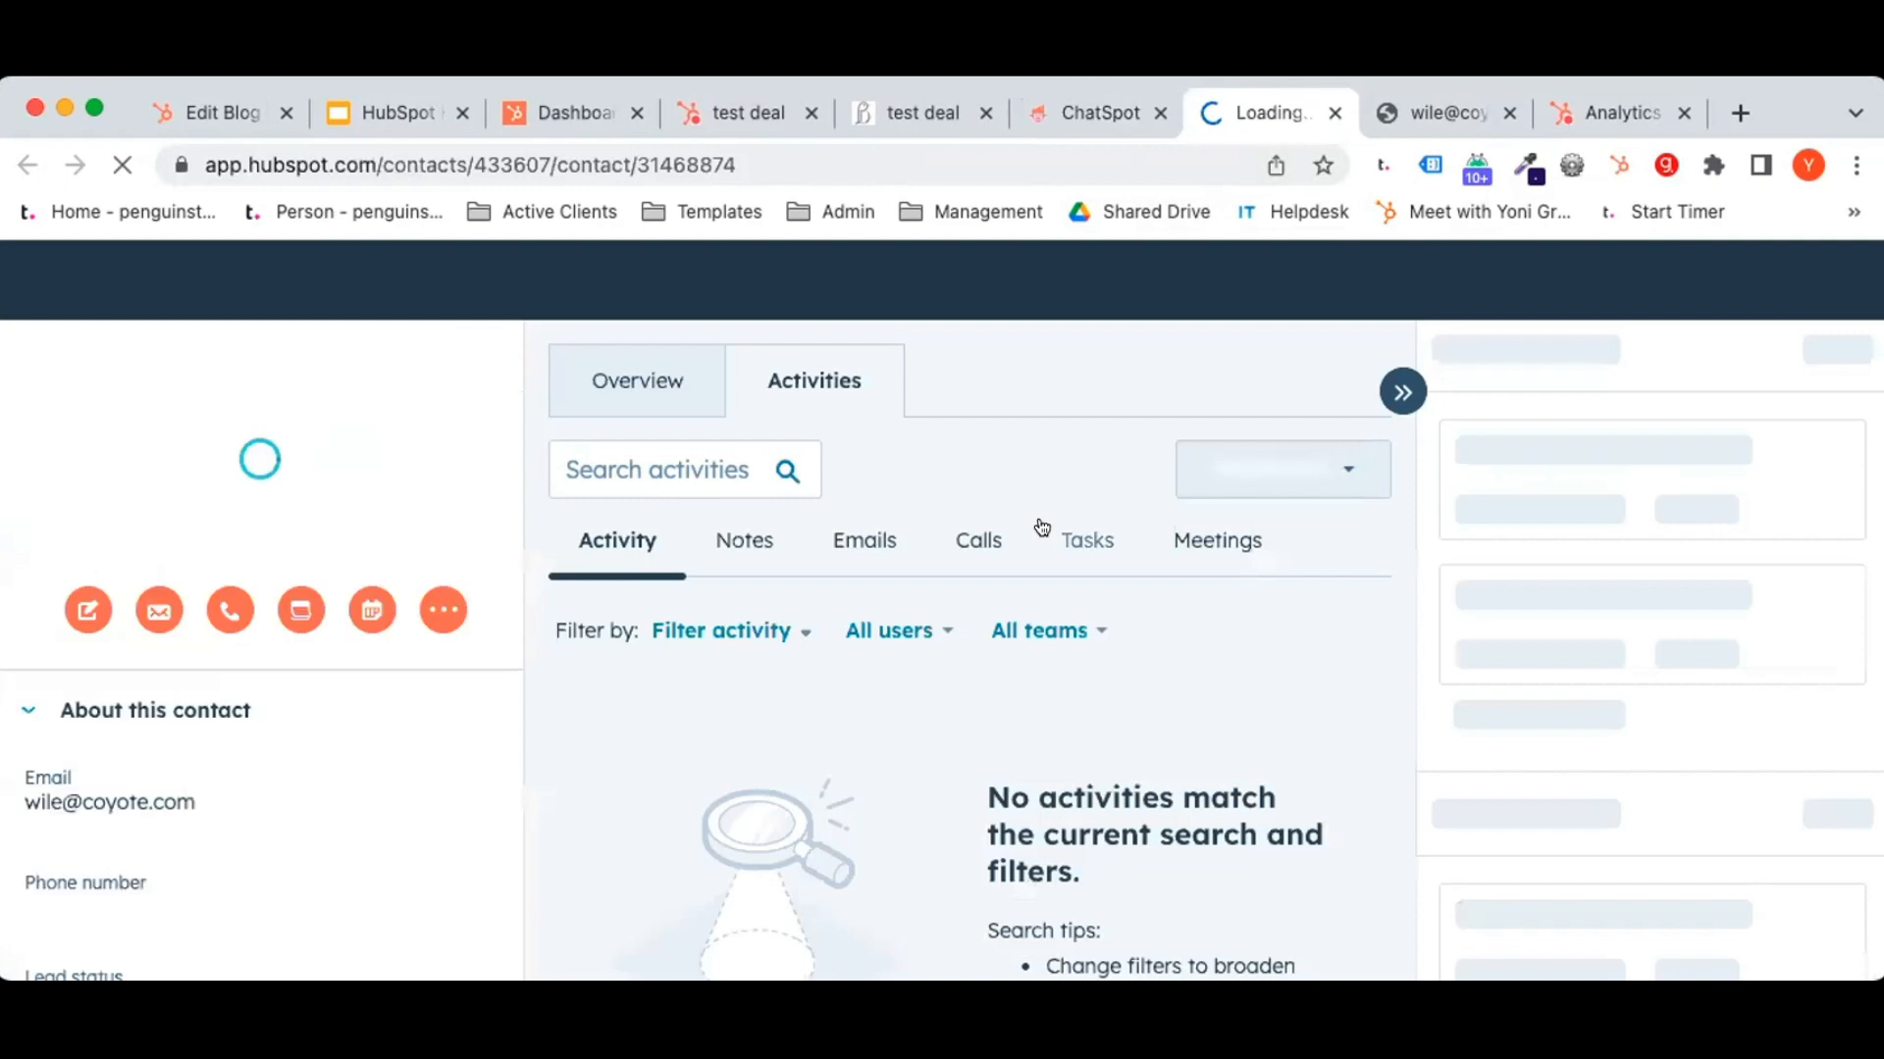
pyautogui.scroll(-10, 191, 622)
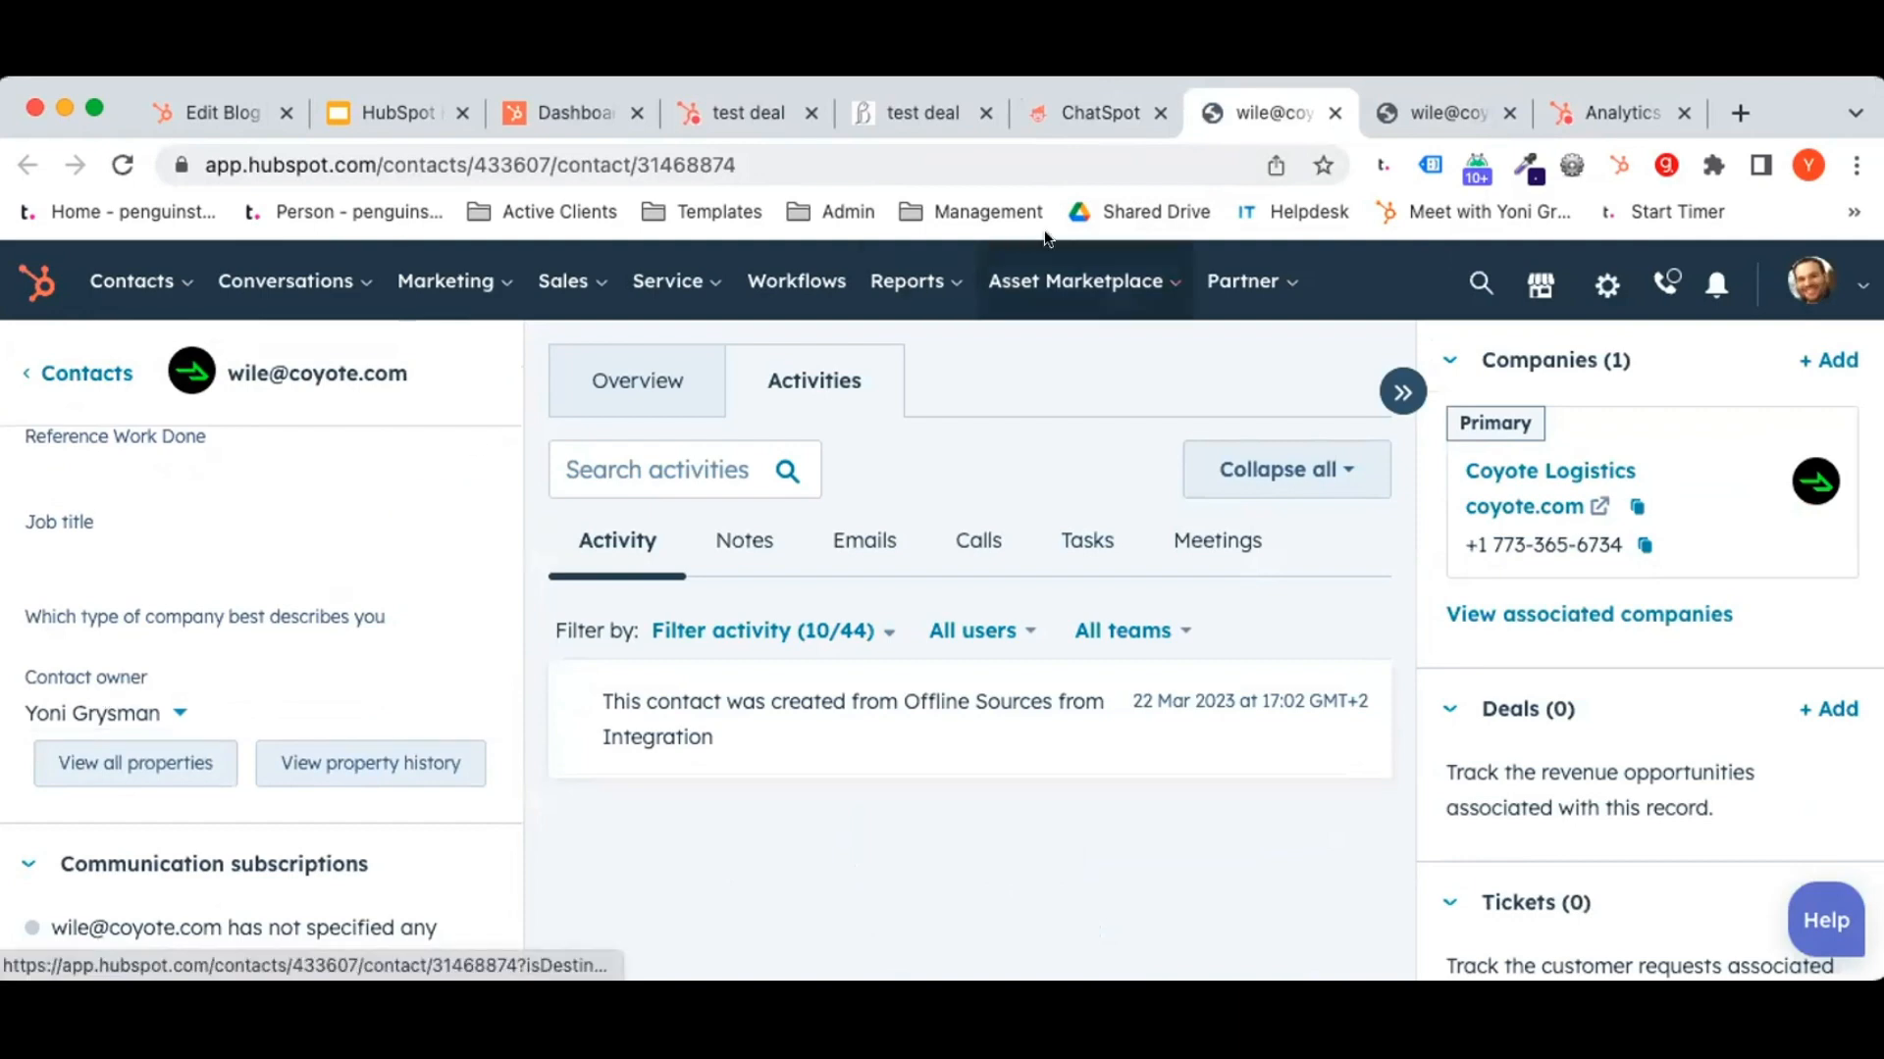
pyautogui.click(1091, 127)
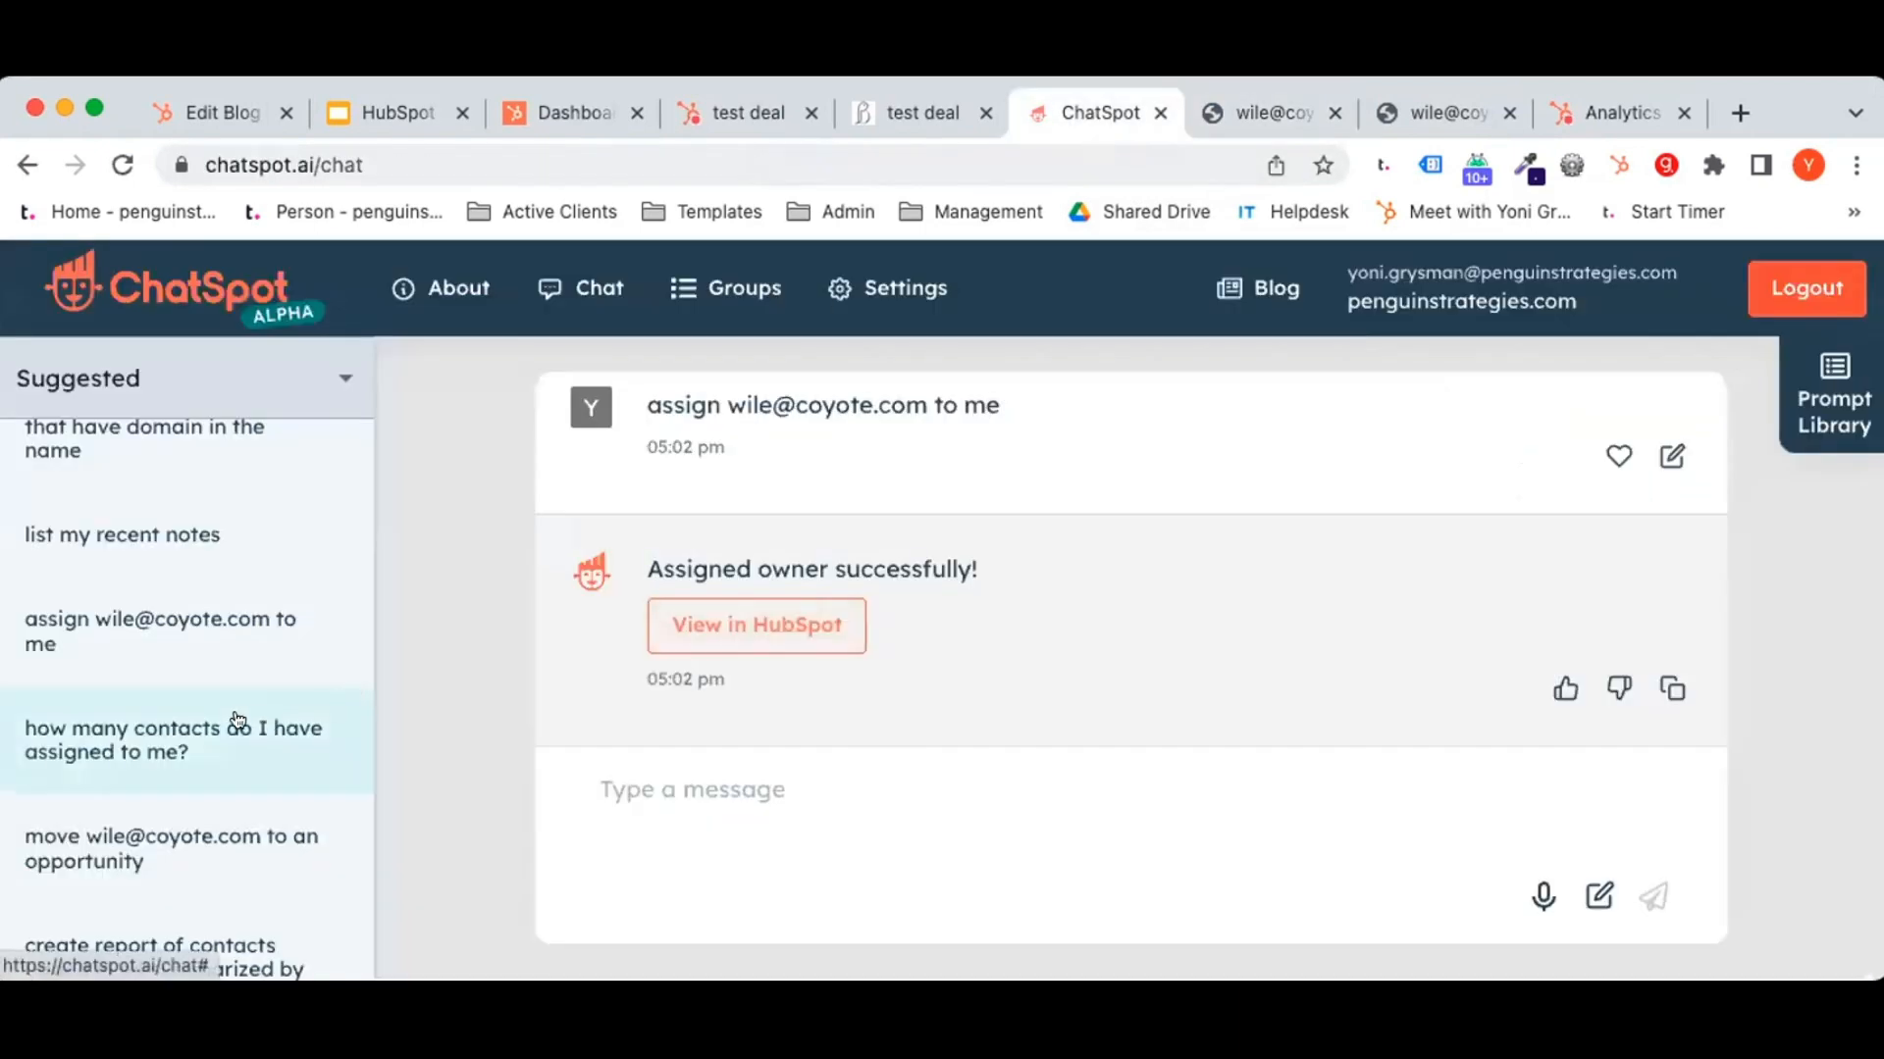
# Look through the remaining suggested prompts under Dev/Ops Tools, Generative A.I., Research and Conversation/Chat.
pyautogui.scroll(-8, 244, 723)
pyautogui.scroll(-1, 237, 720)
pyautogui.scroll(3, 231, 717)
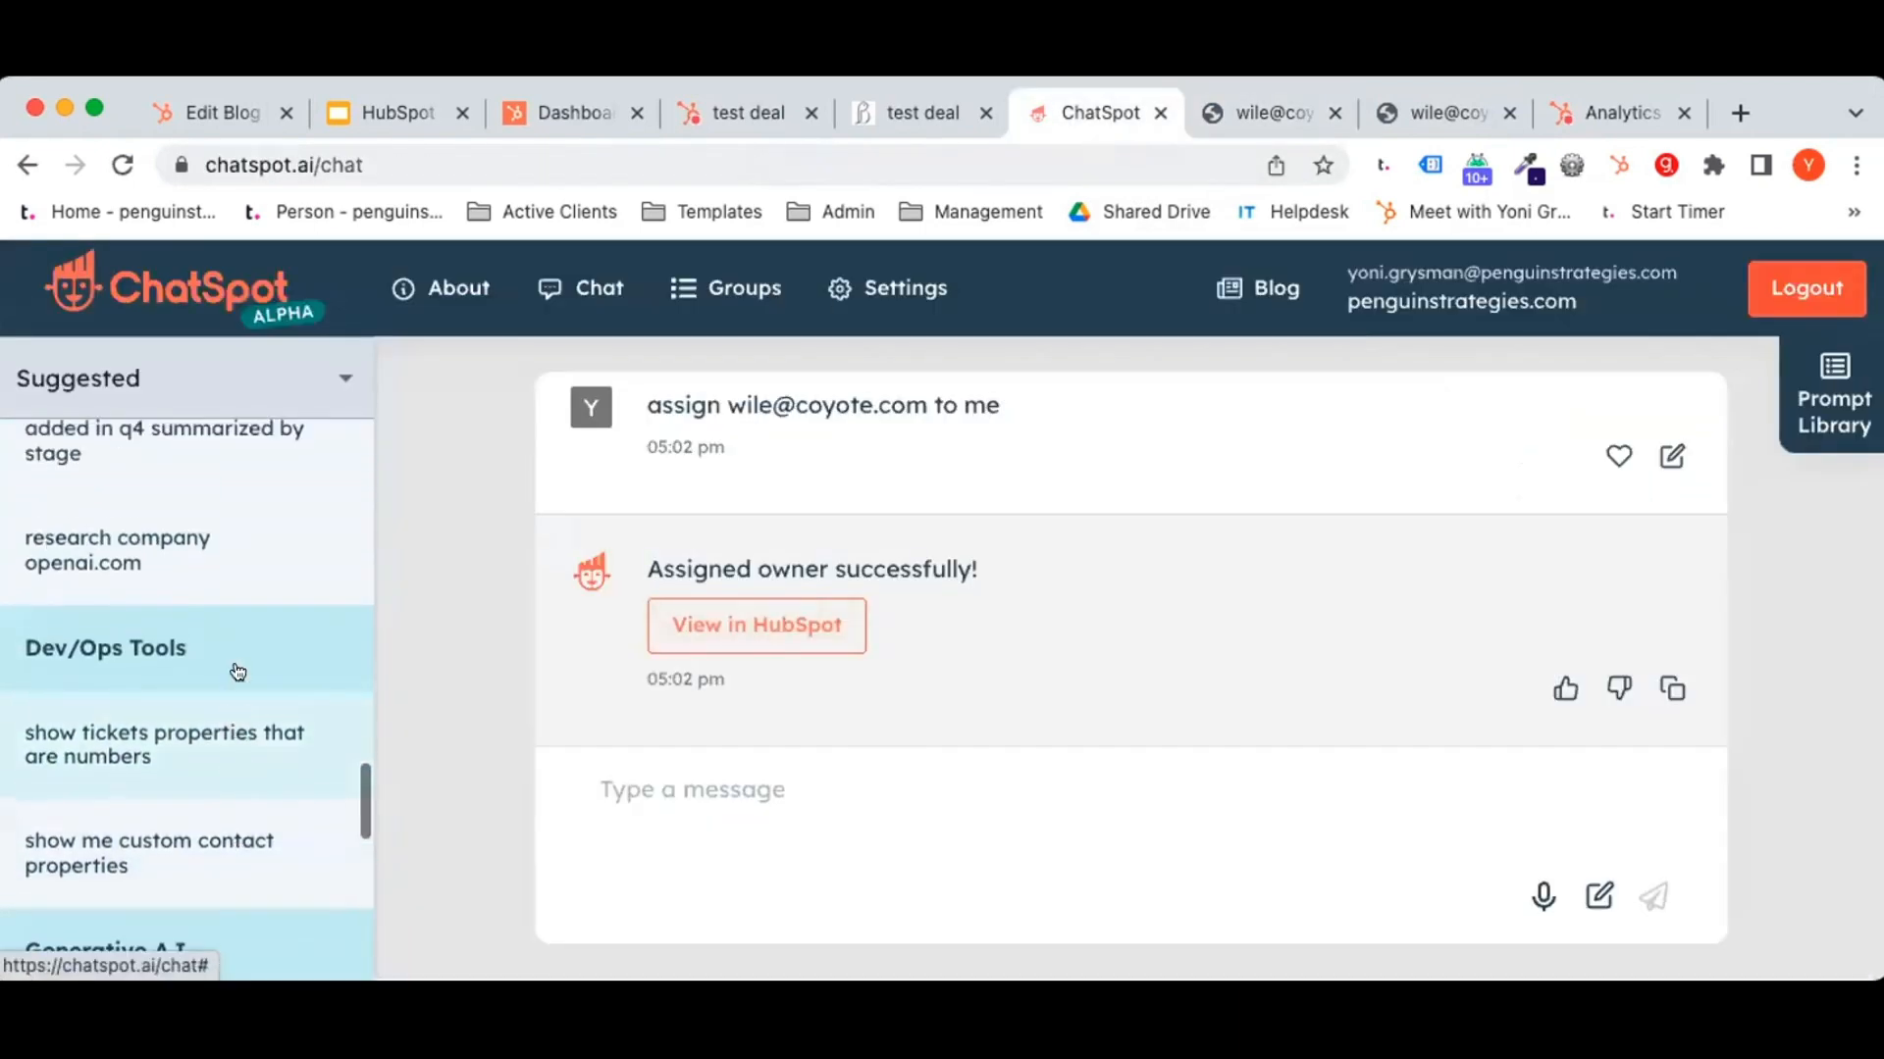
pyautogui.scroll(-3, 219, 651)
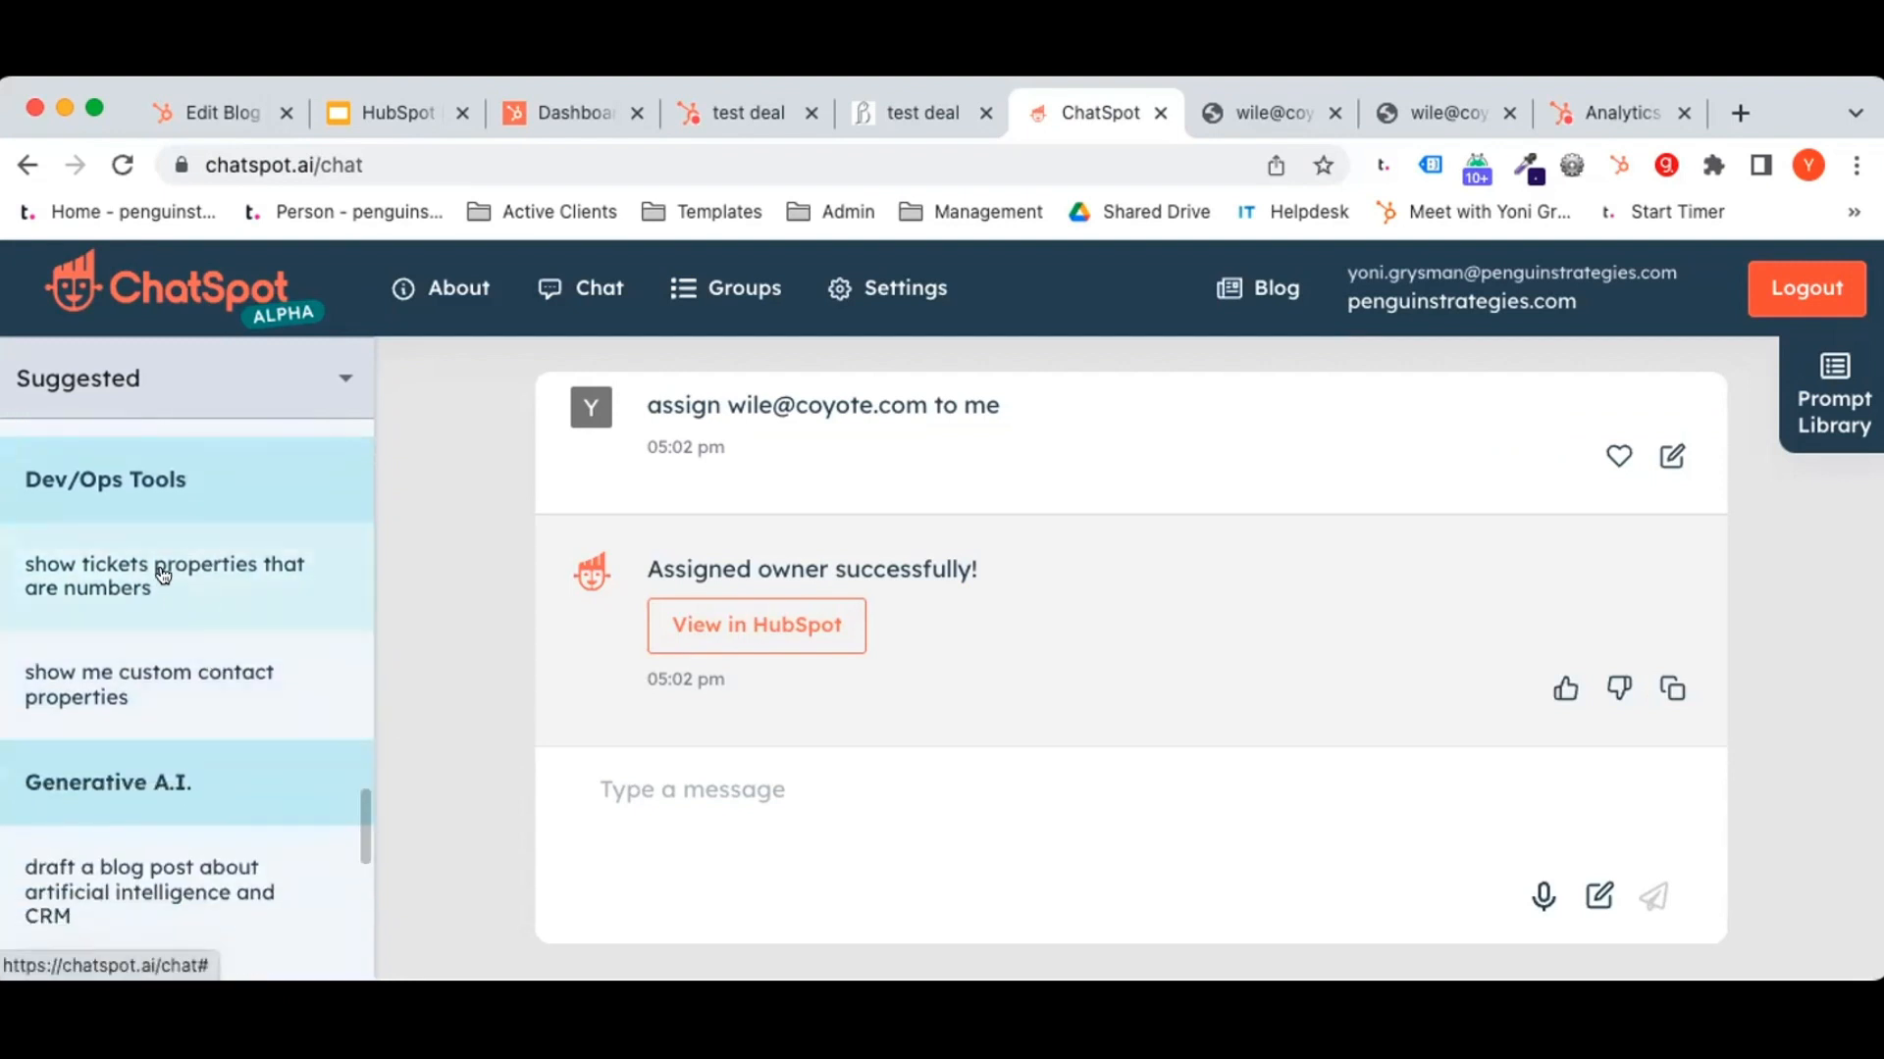
pyautogui.scroll(-3, 213, 578)
pyautogui.scroll(-3, 208, 530)
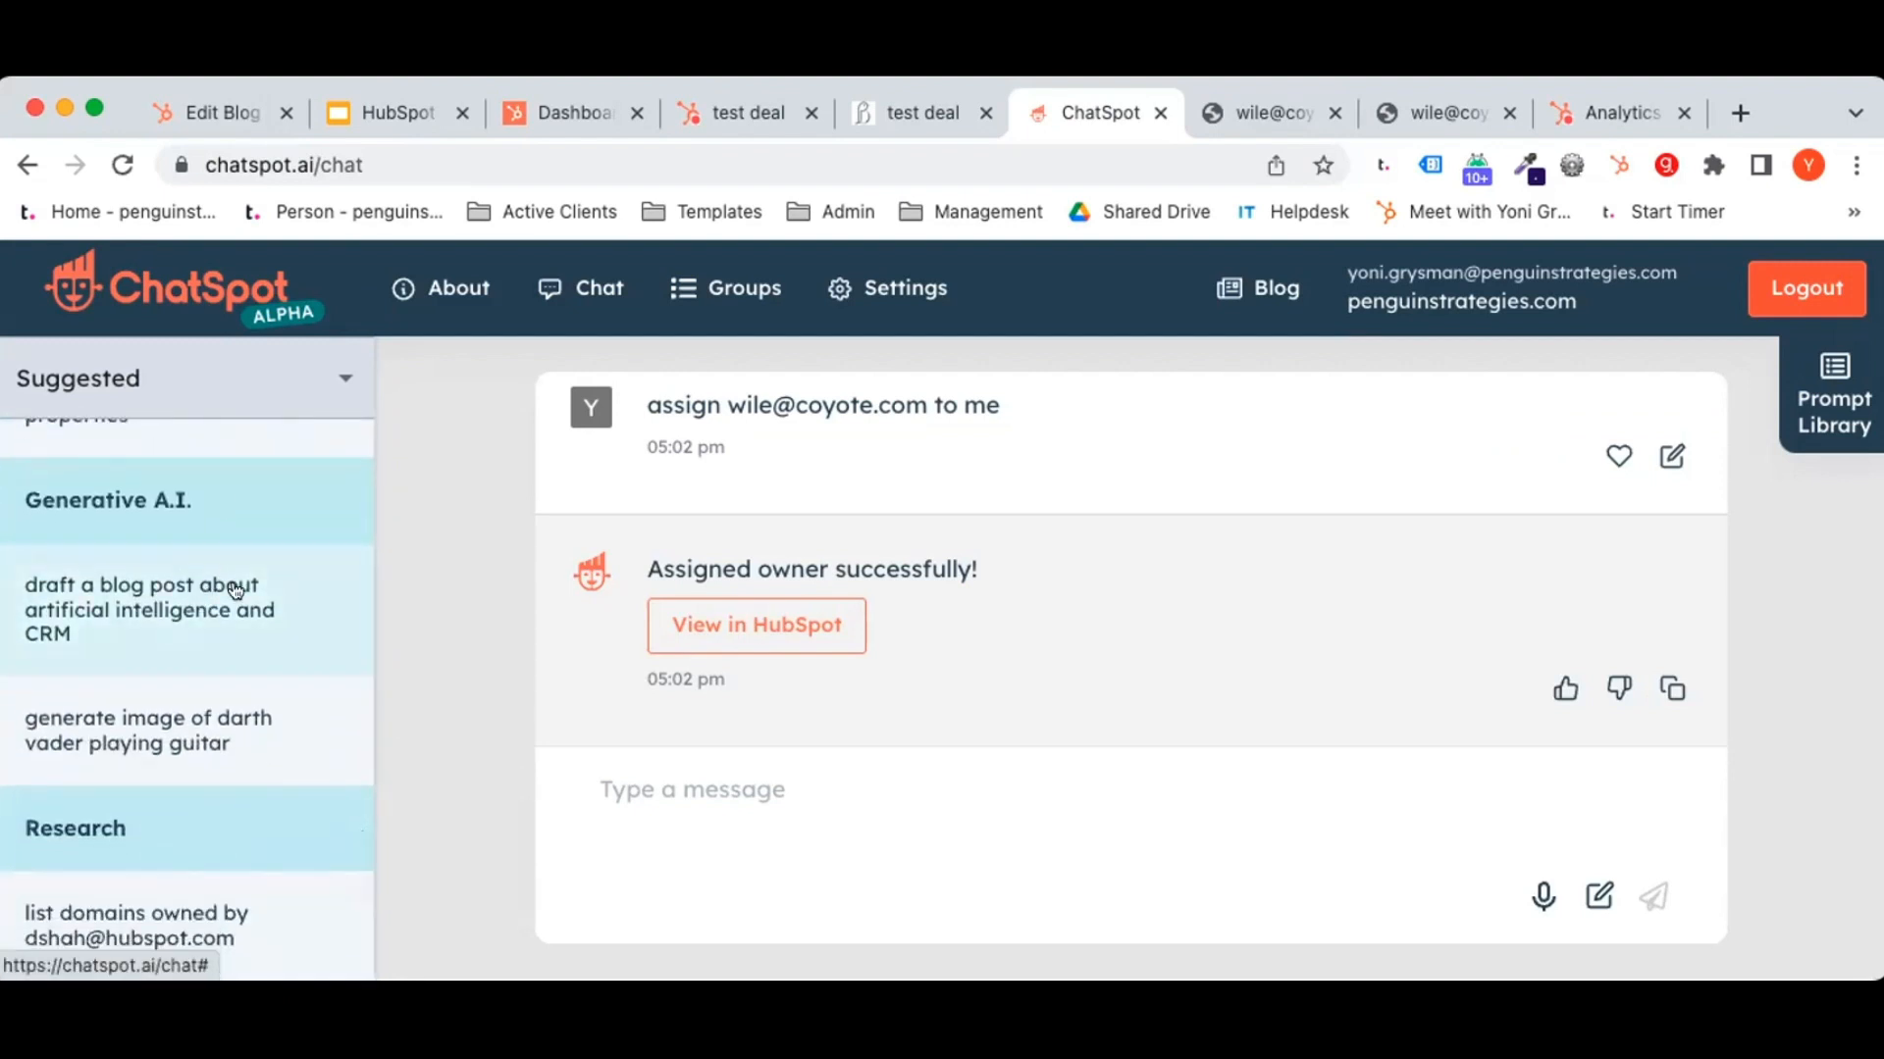
pyautogui.scroll(-5, 226, 579)
pyautogui.scroll(-1, 209, 616)
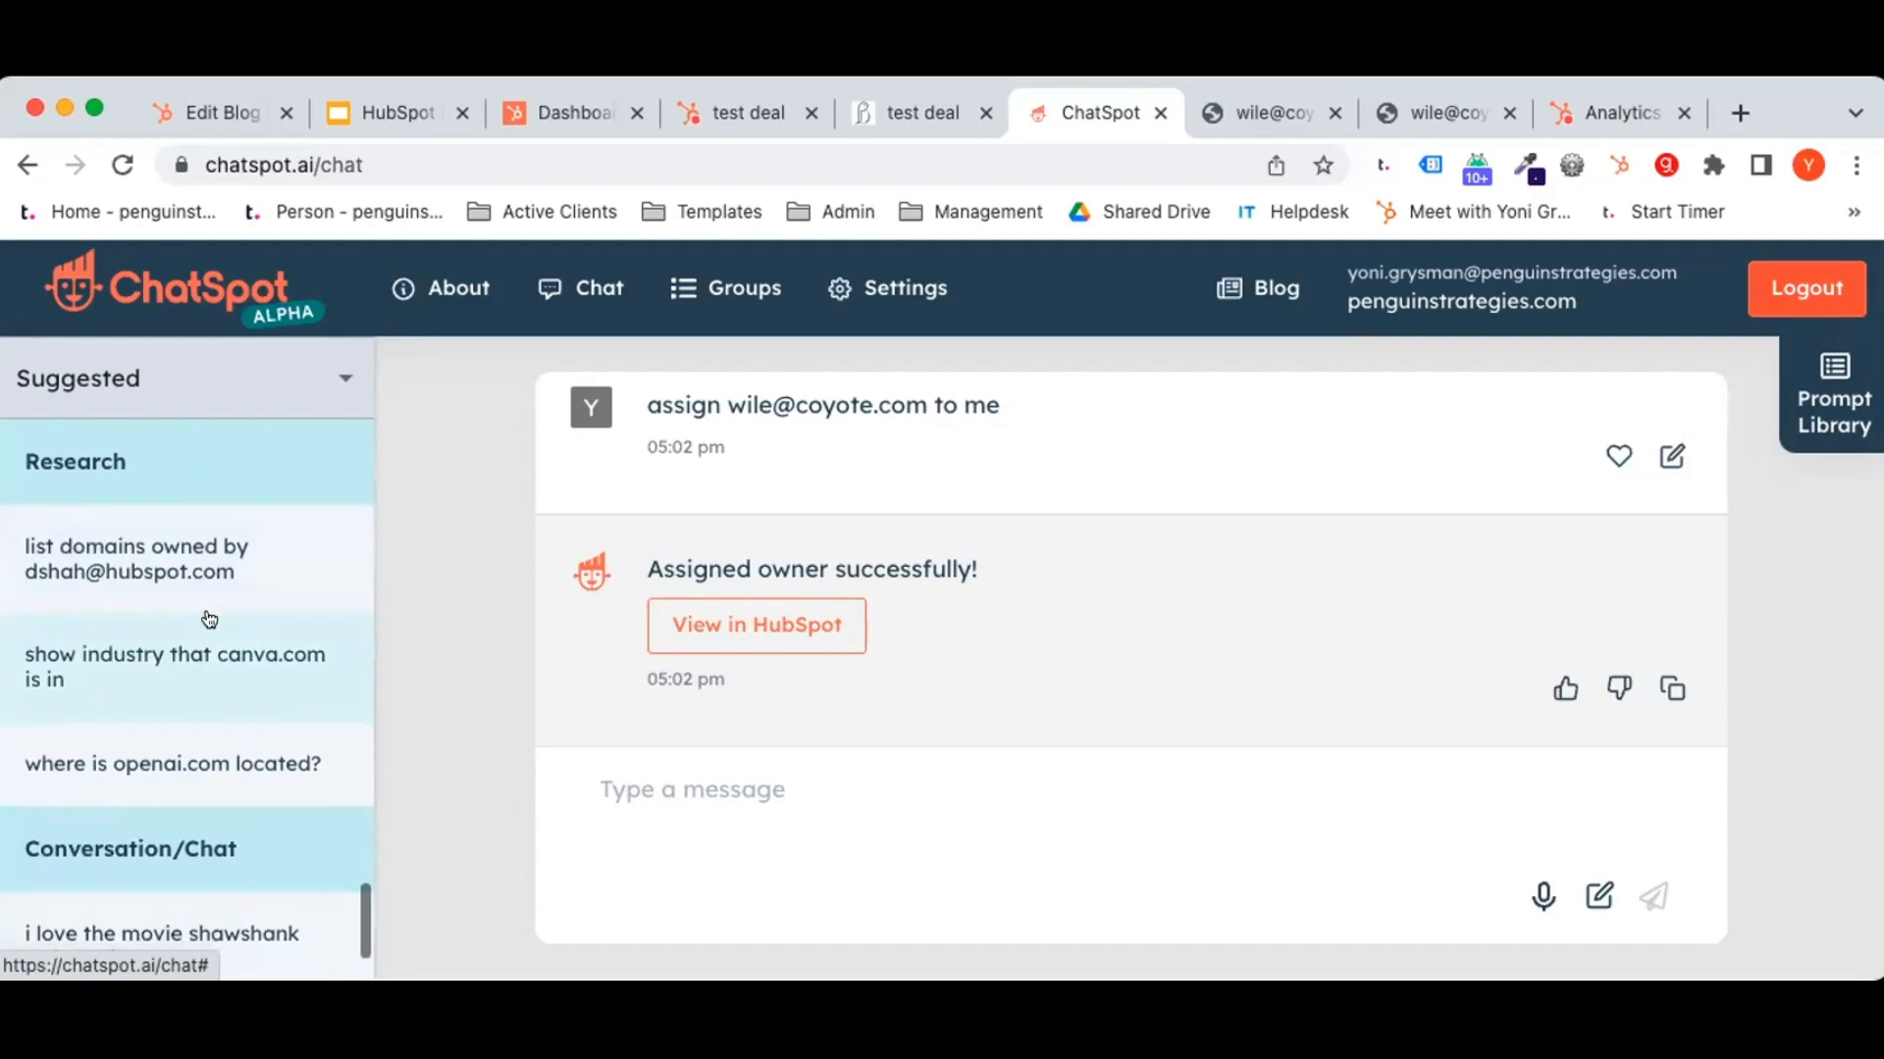
pyautogui.scroll(-1, 232, 589)
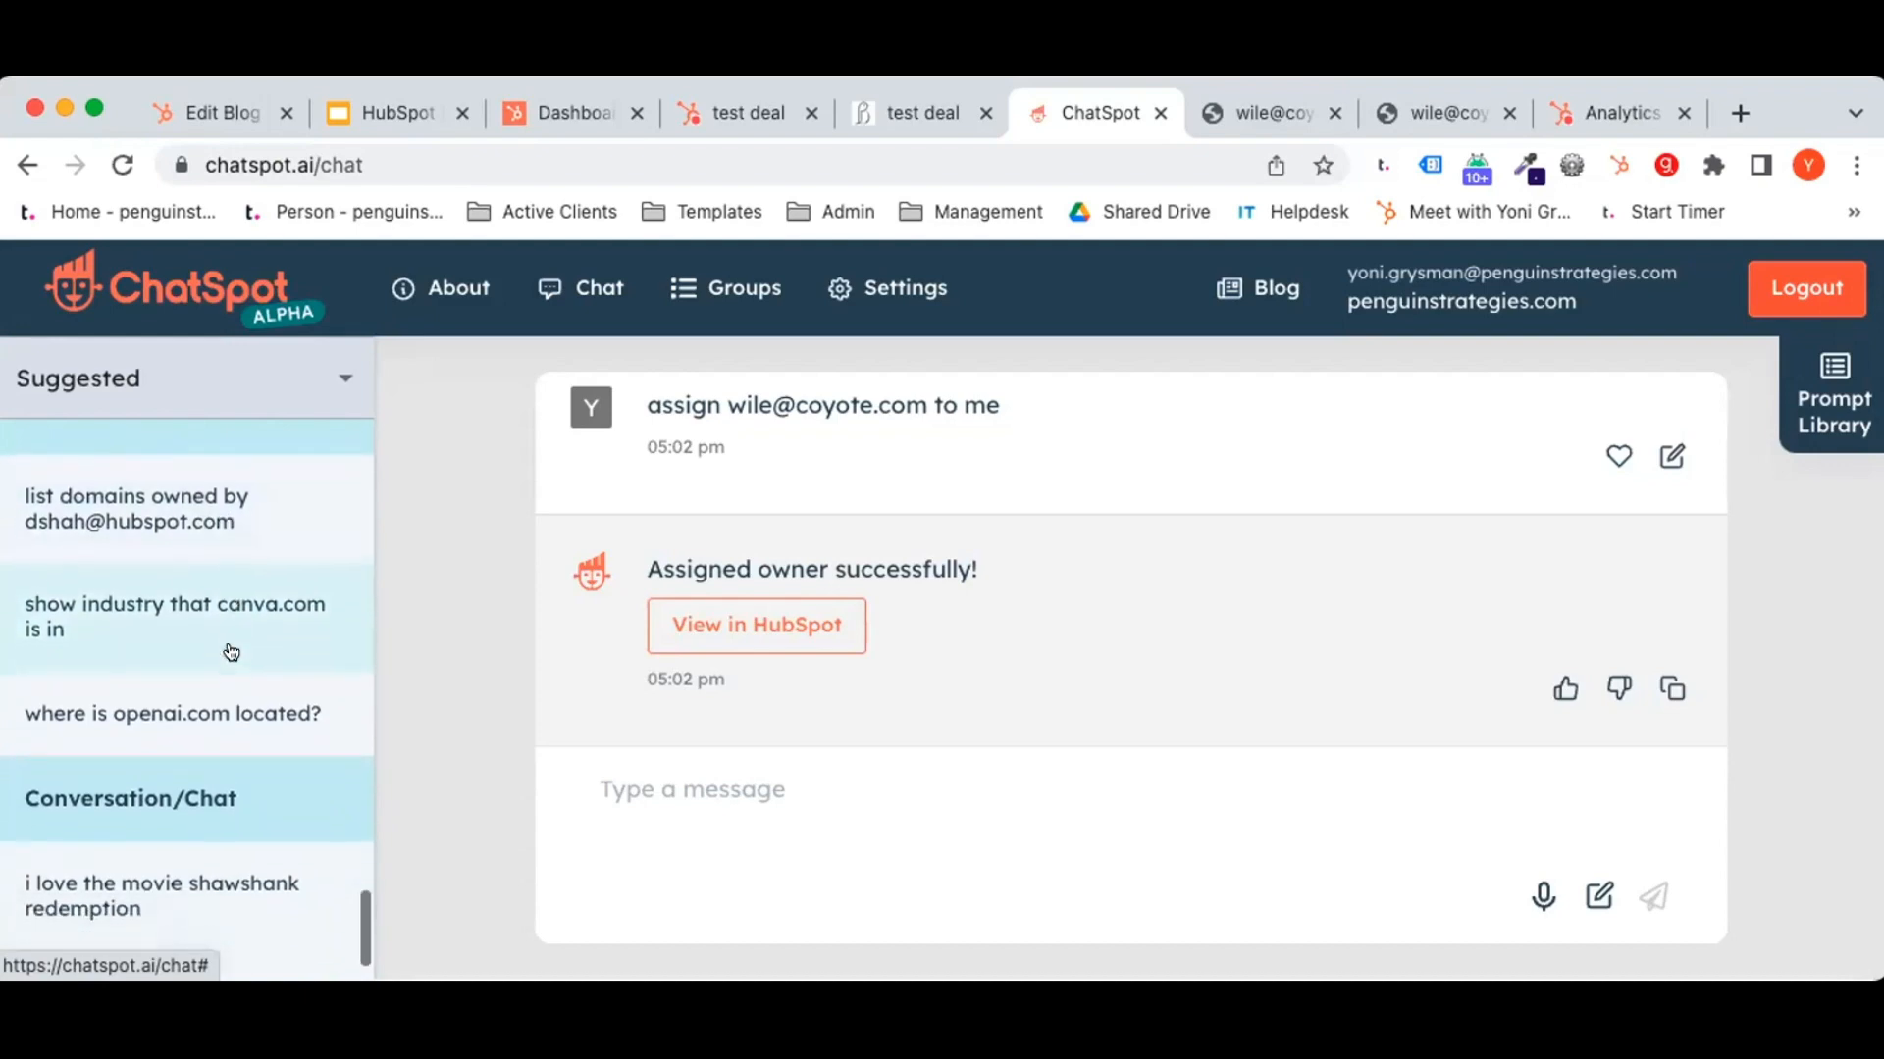
# Send the message "research dealhub.com" in the chat and review the returned company profile.
pyautogui.click(620, 783)
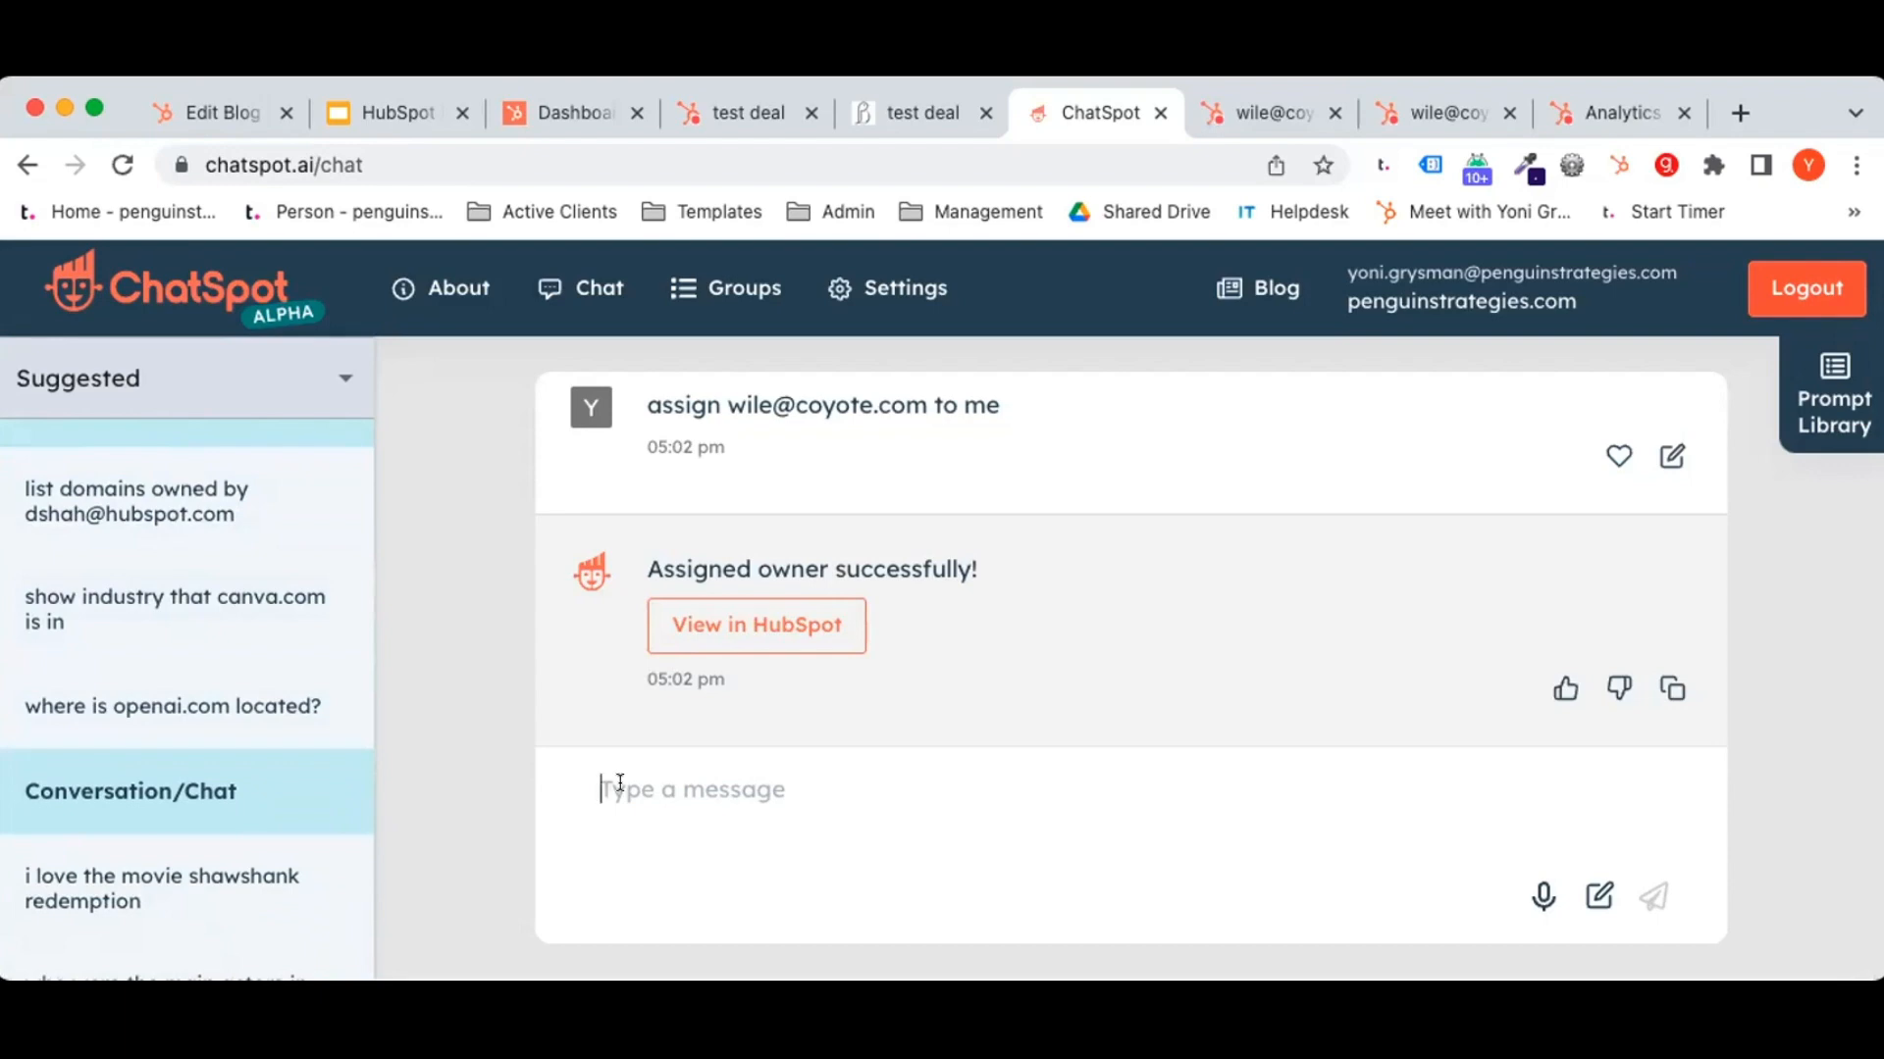
pyautogui.write('reas')
pyautogui.press('BackSpace')
pyautogui.press('BackSpace')
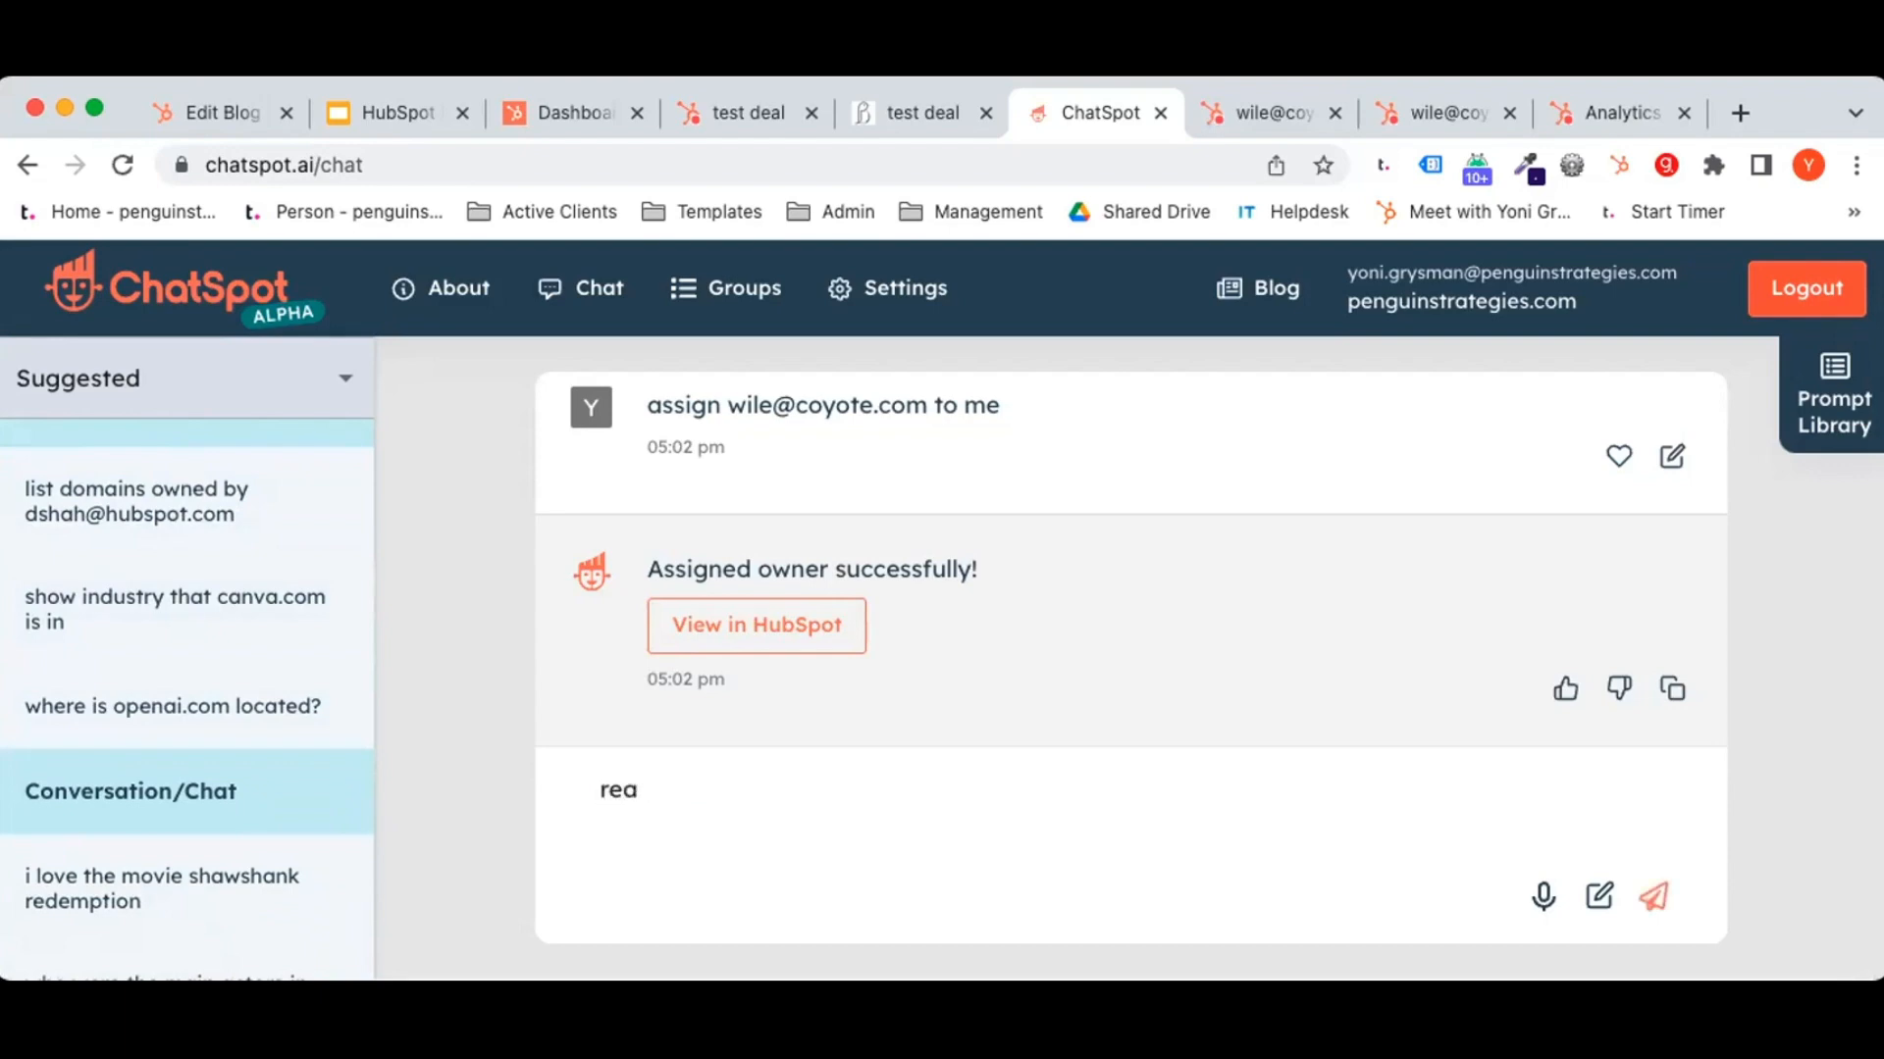
pyautogui.write('search dealhub.com')
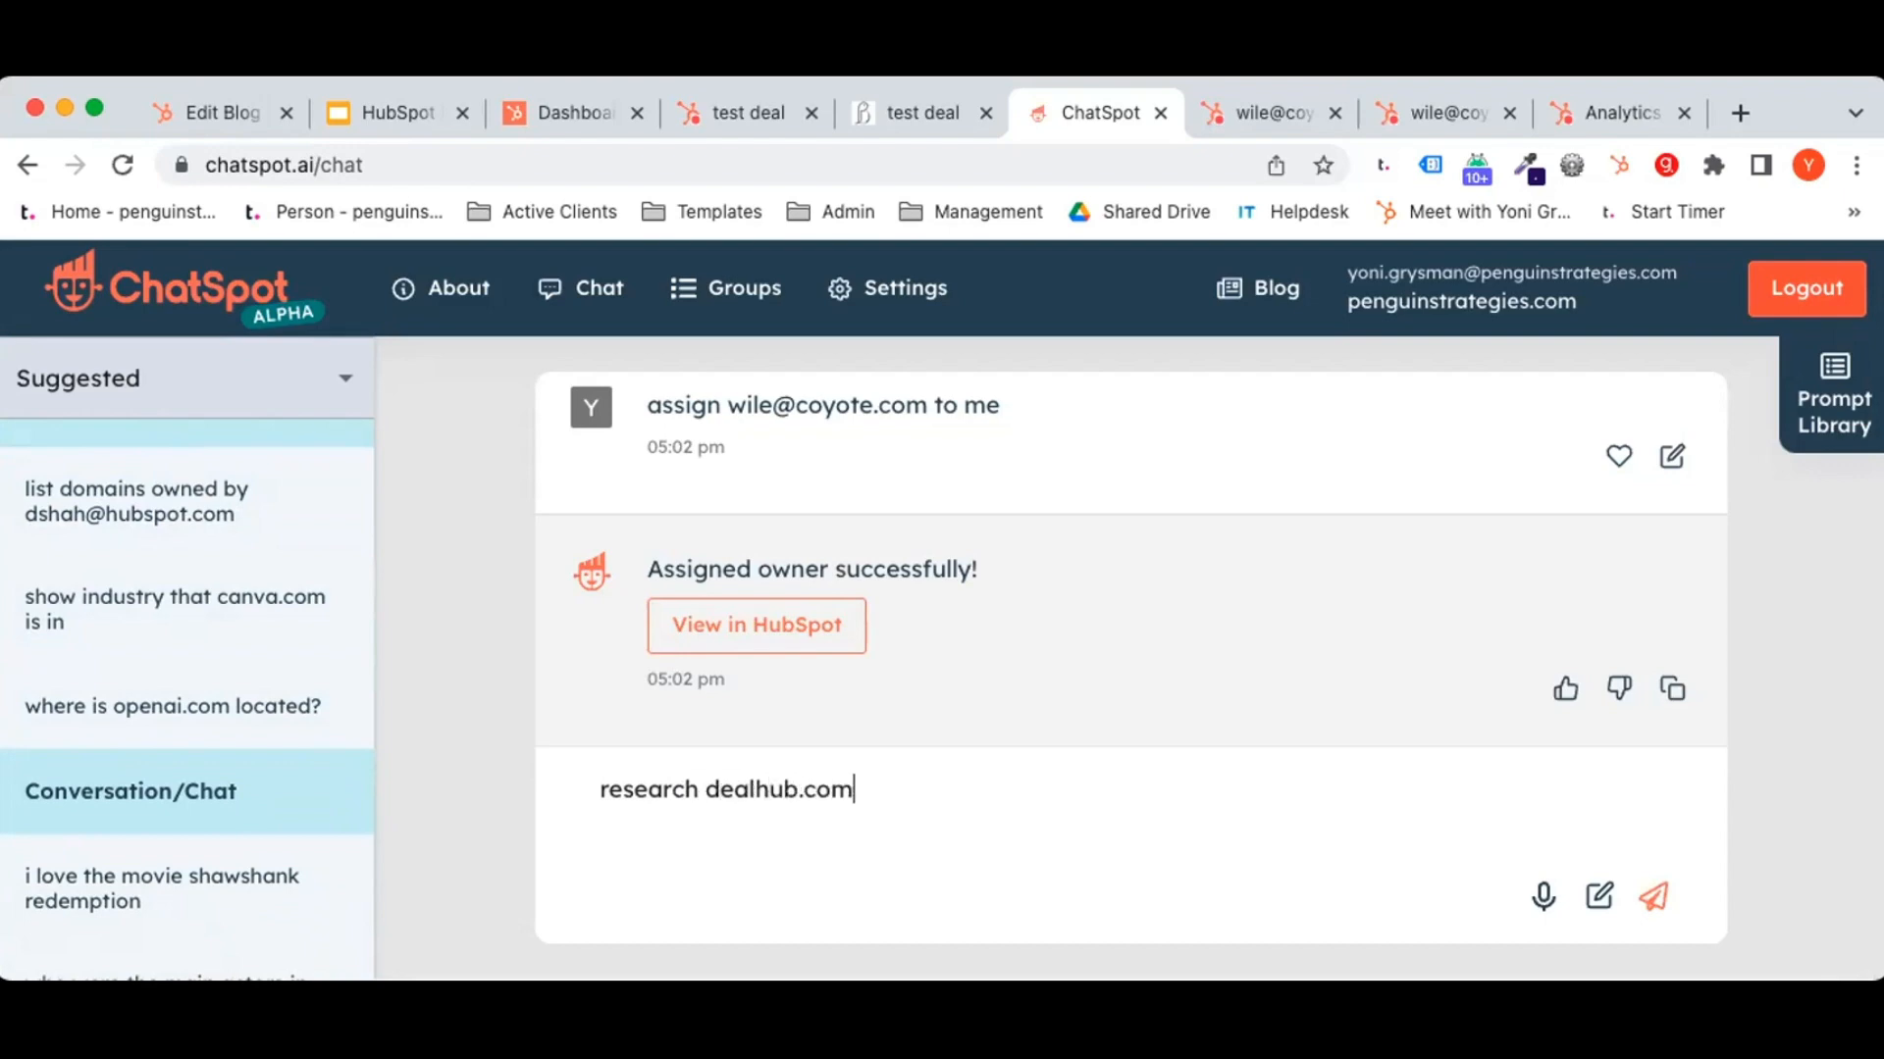
pyautogui.press('Return')
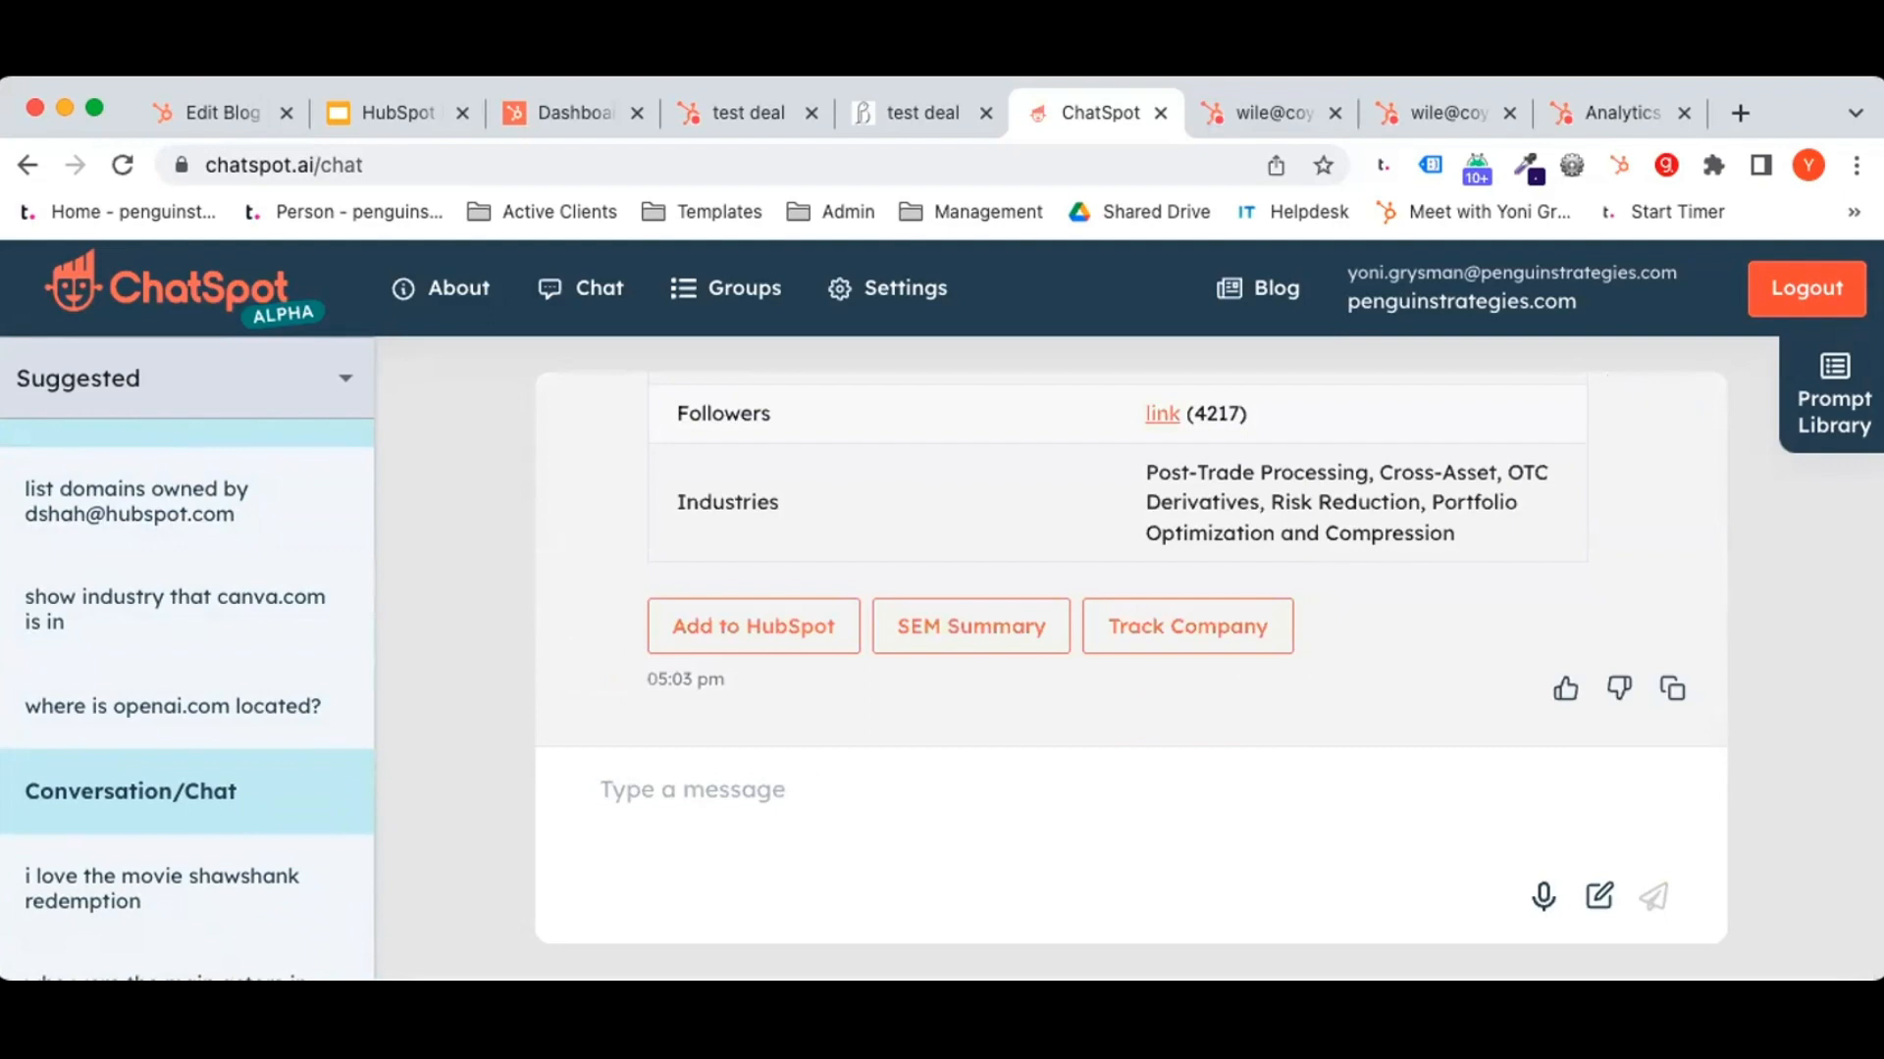
pyautogui.scroll(10, 577, 565)
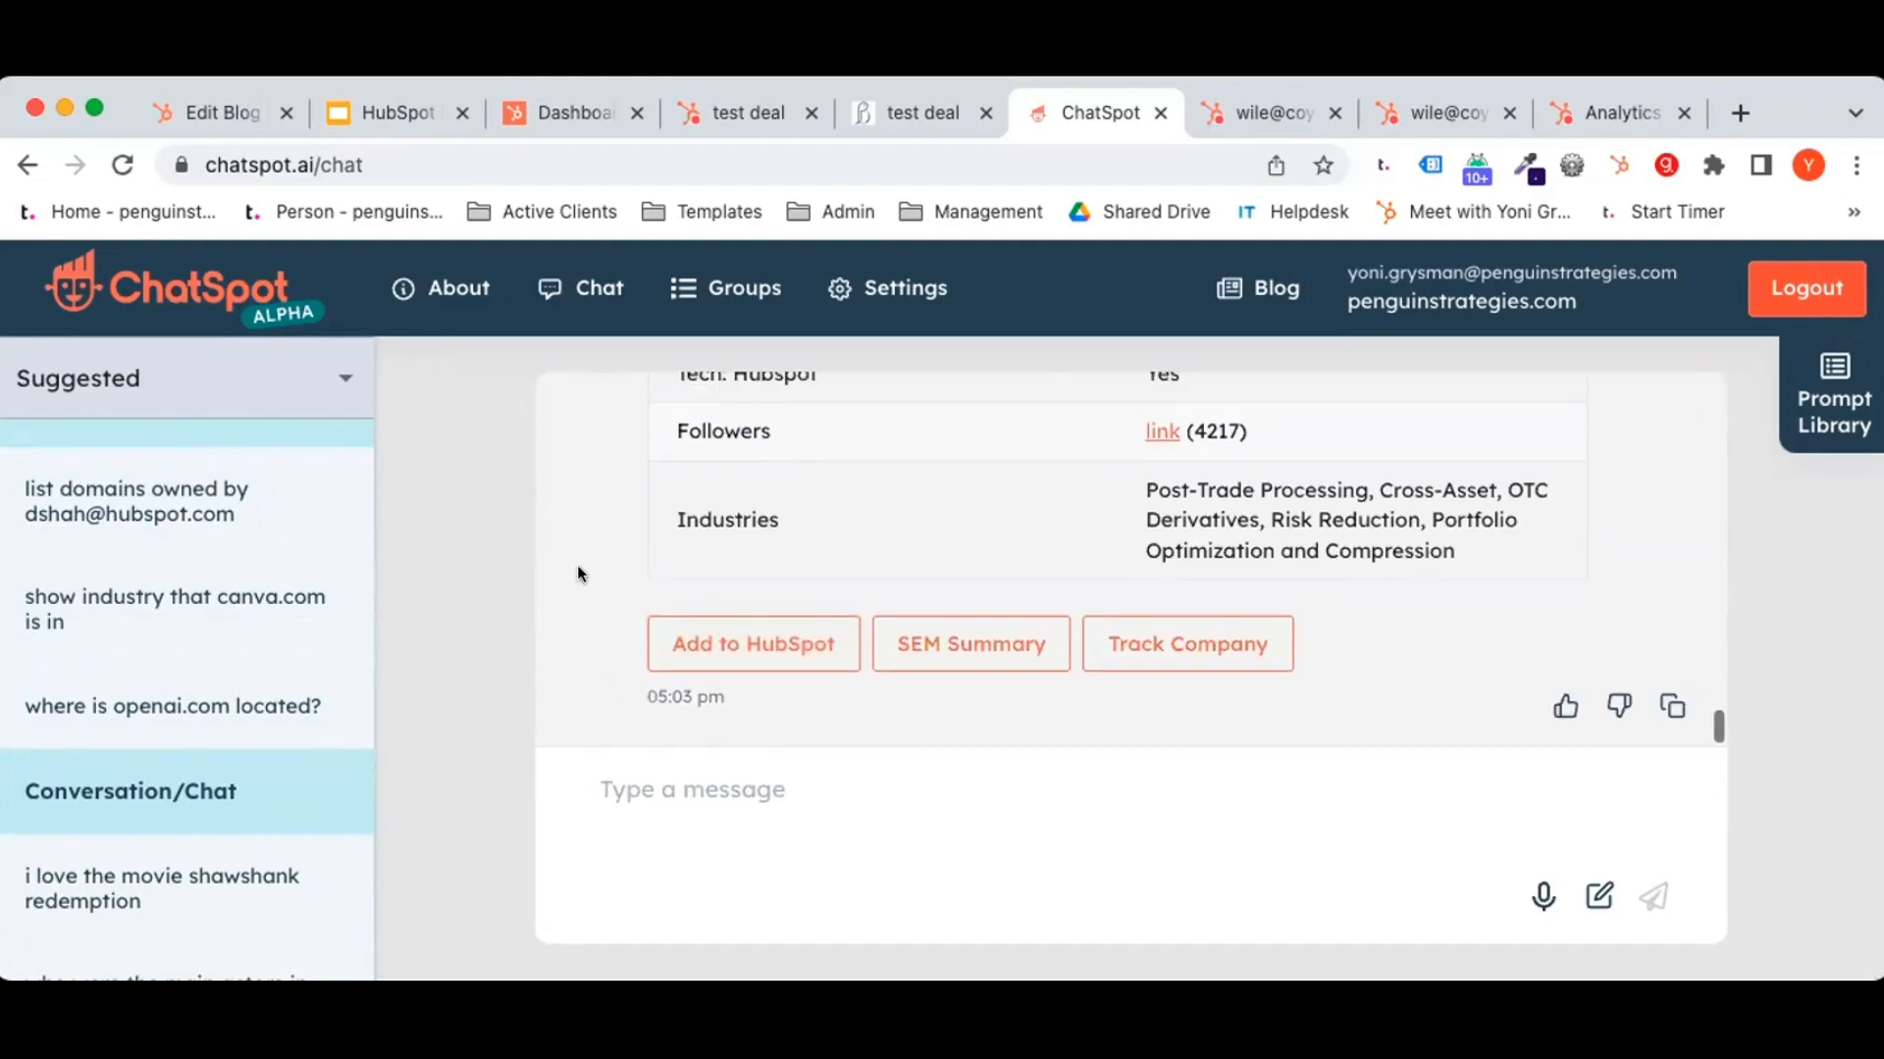
pyautogui.scroll(5, 576, 565)
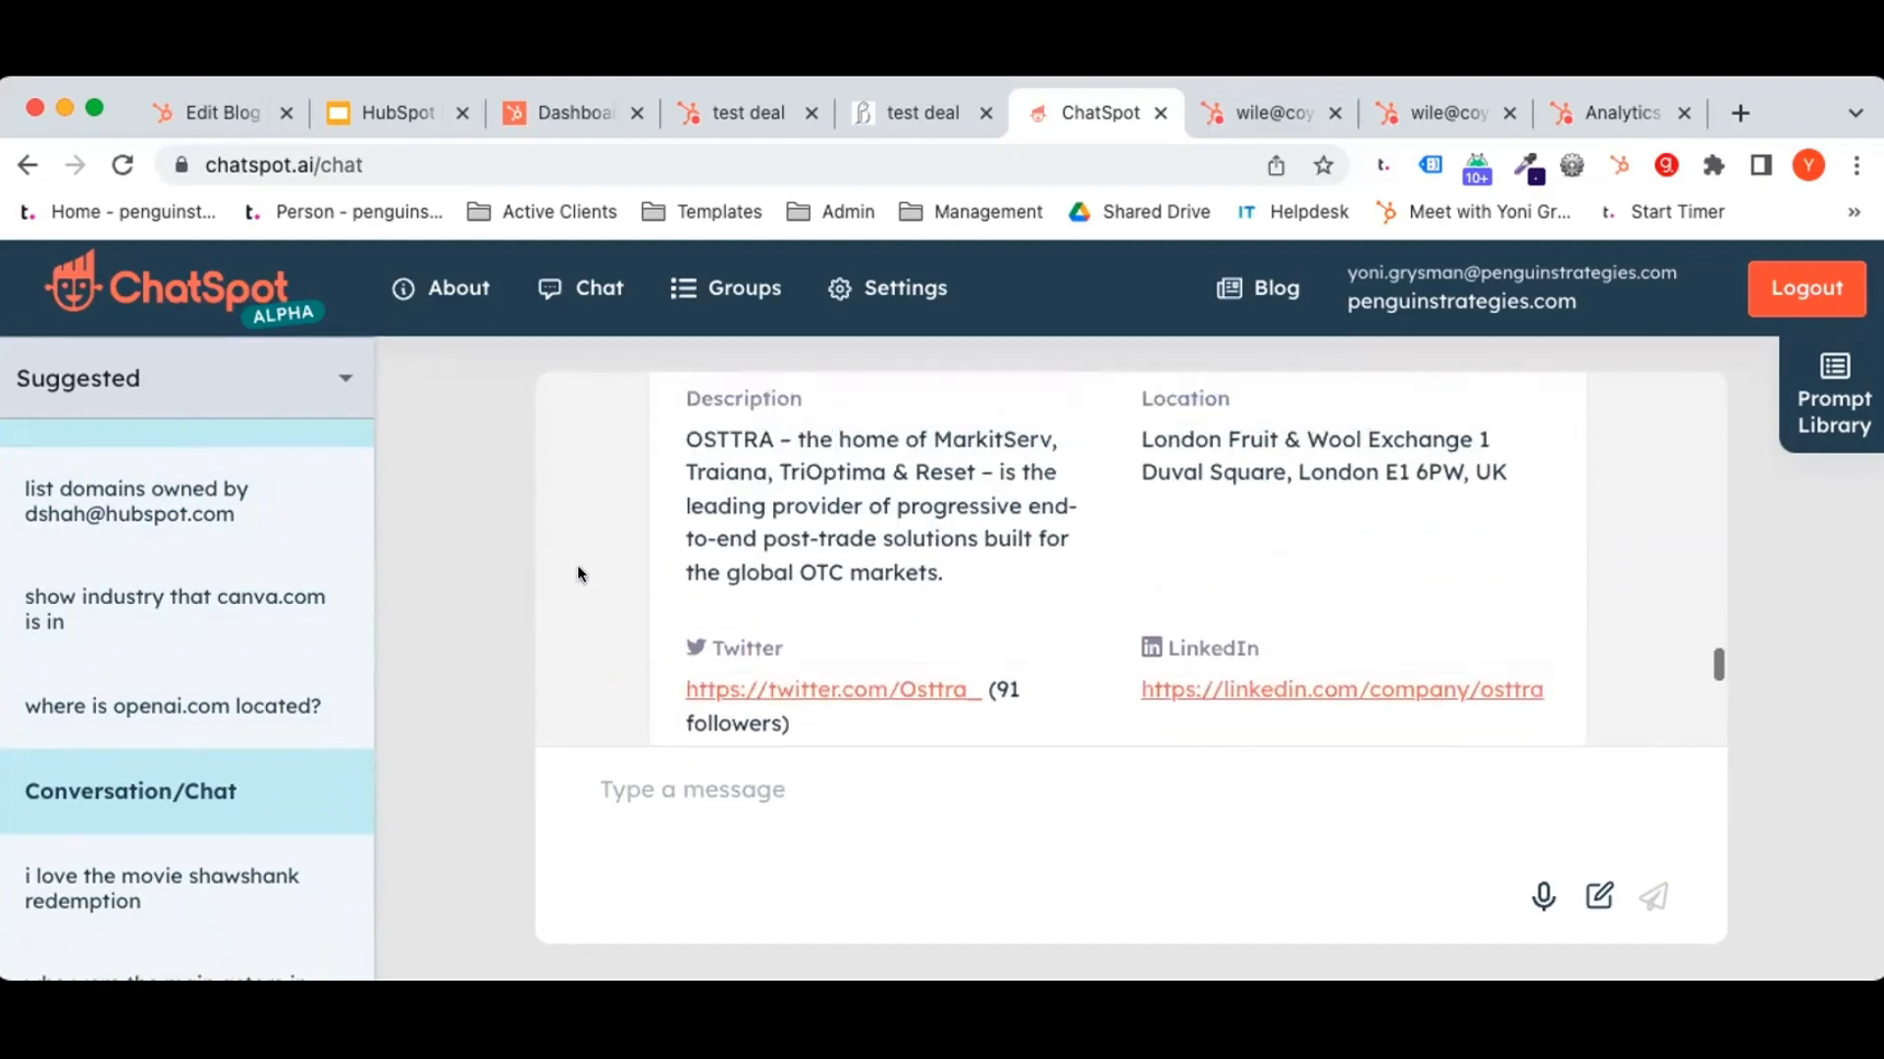
pyautogui.scroll(-3, 576, 565)
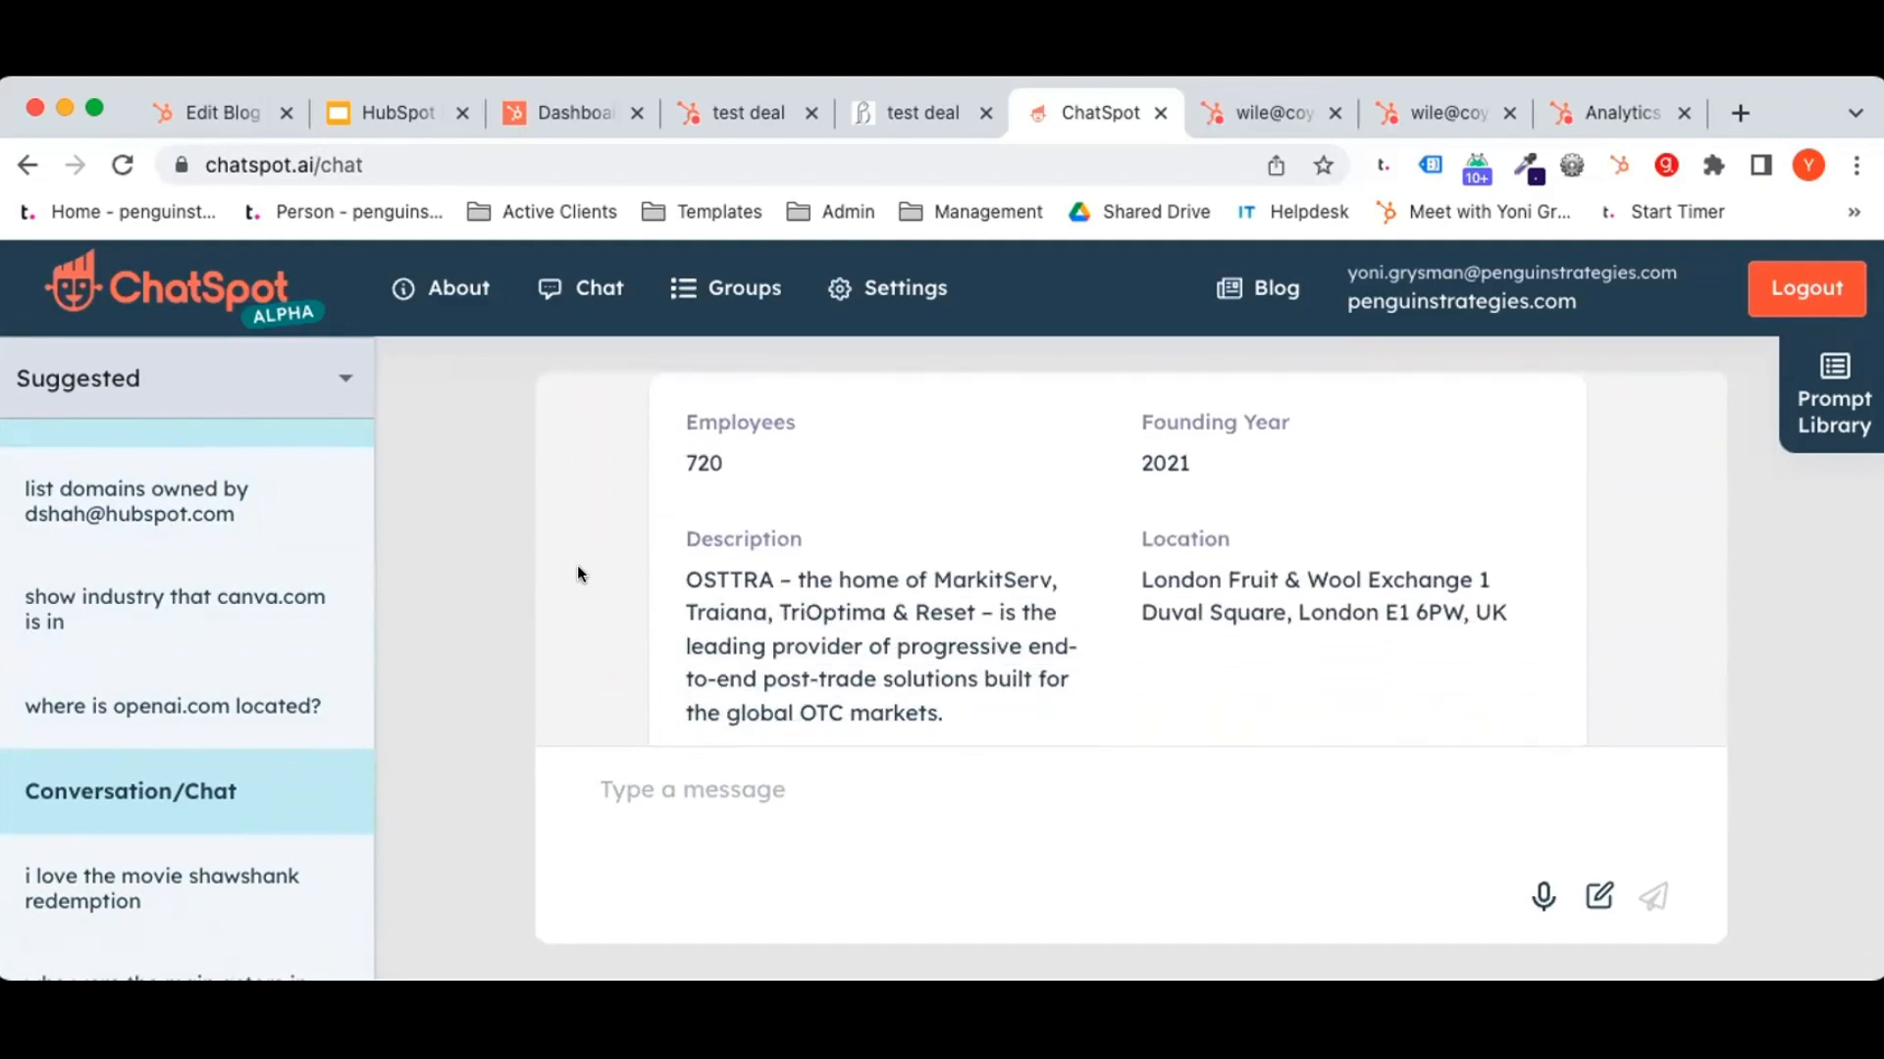
pyautogui.scroll(-2, 577, 574)
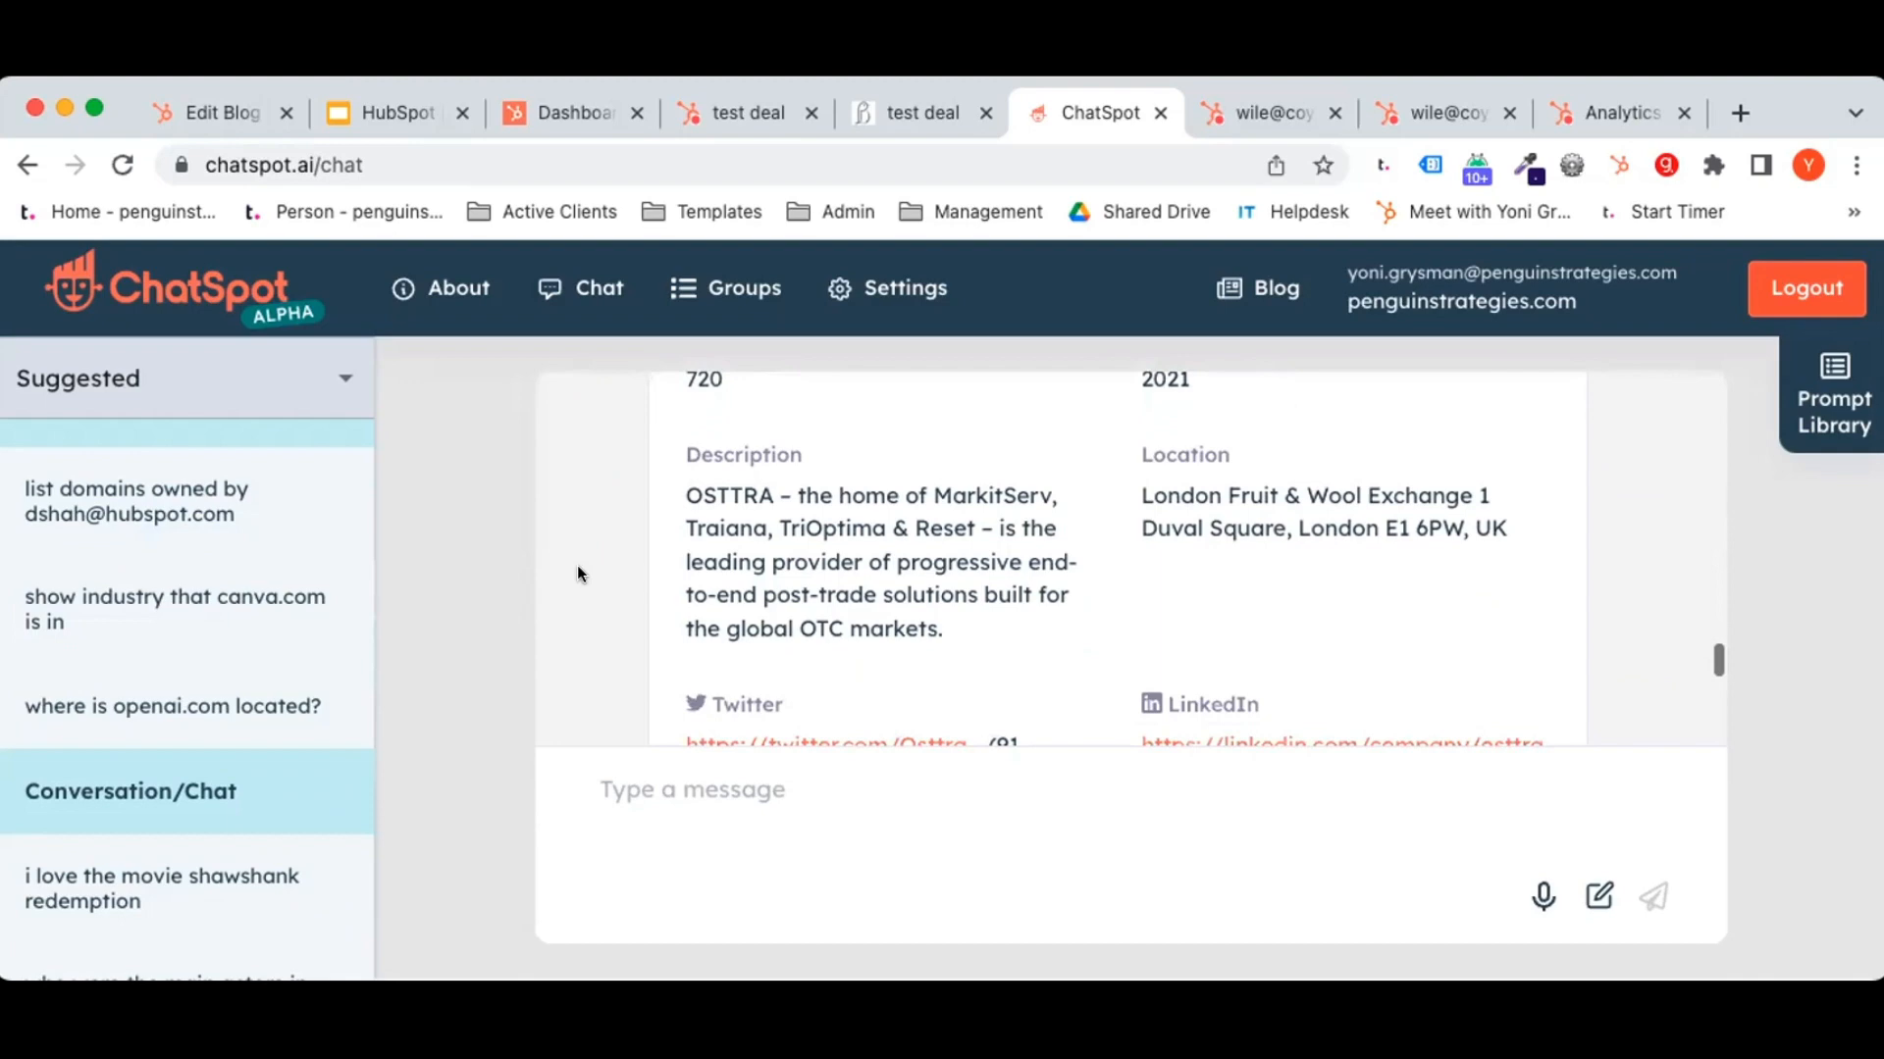
# Add the researched company dealhub.com to HubSpot and turn on company tracking for it.
pyautogui.scroll(-1, 690, 590)
pyautogui.scroll(-5, 690, 590)
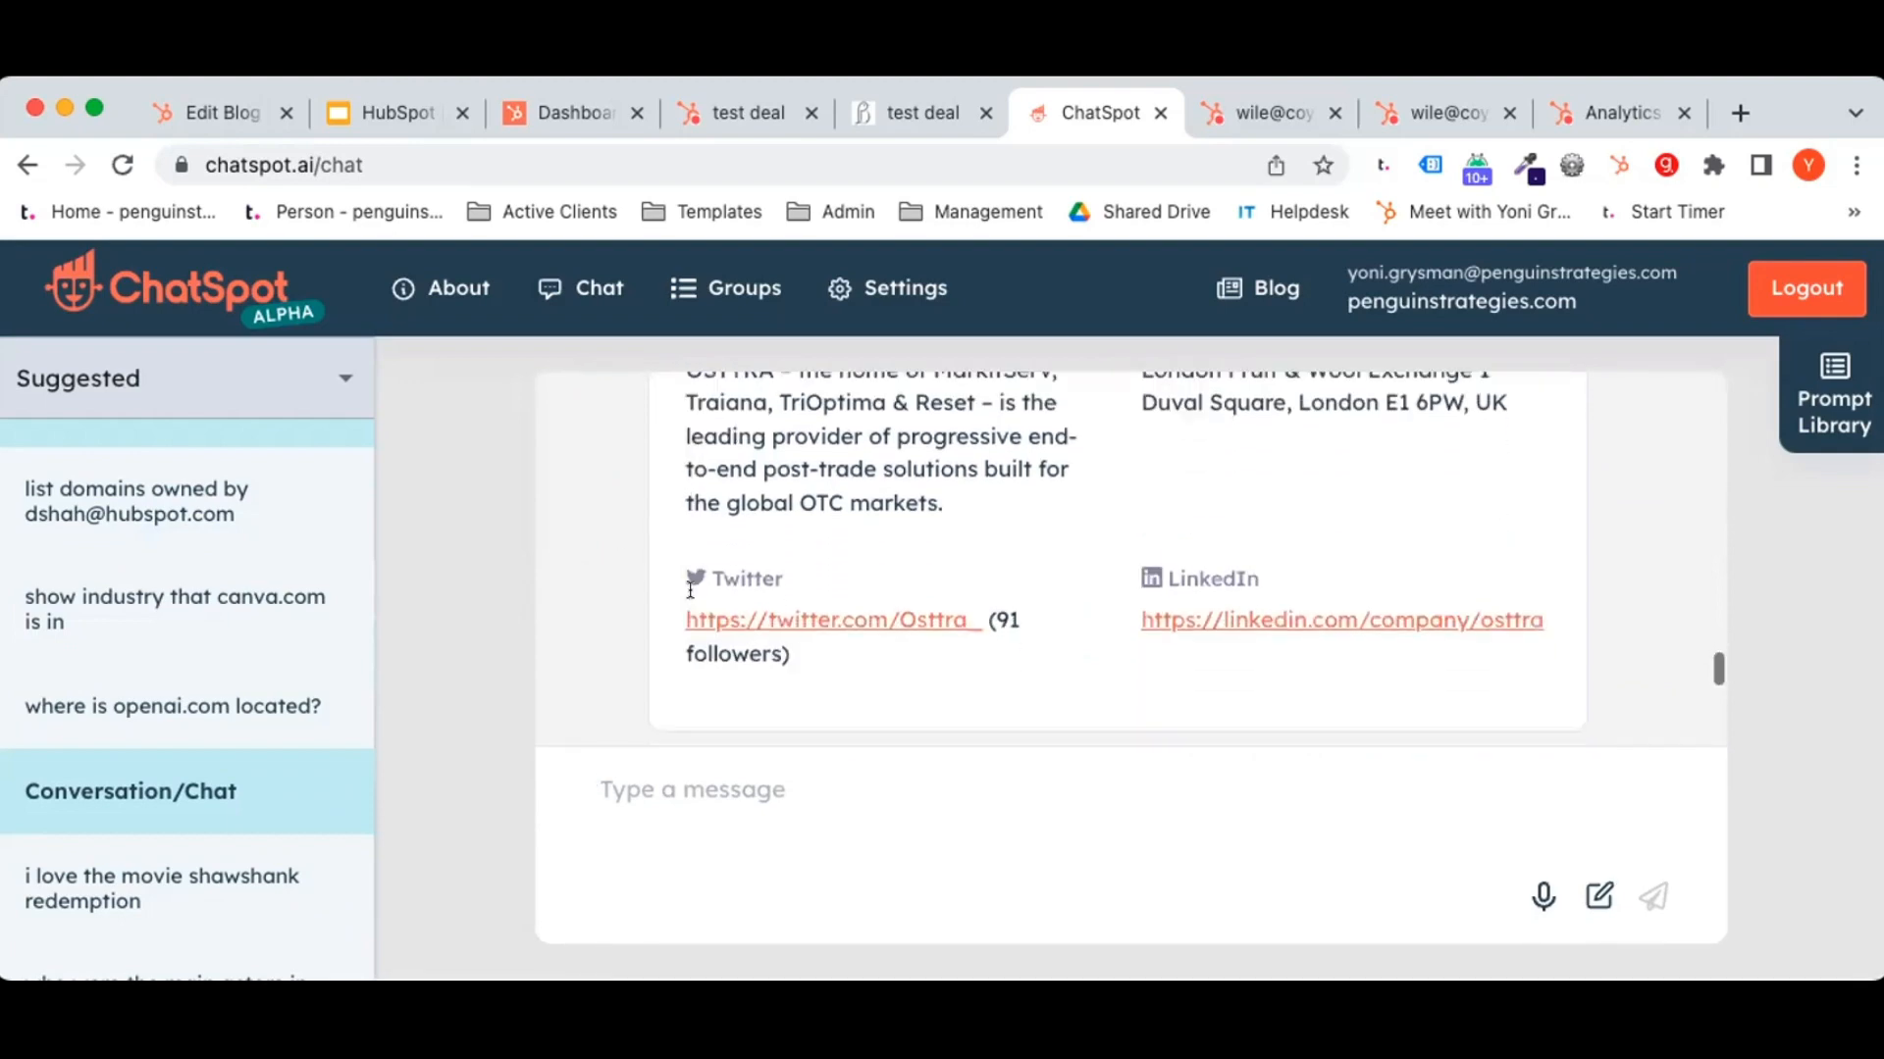
pyautogui.scroll(-6, 639, 609)
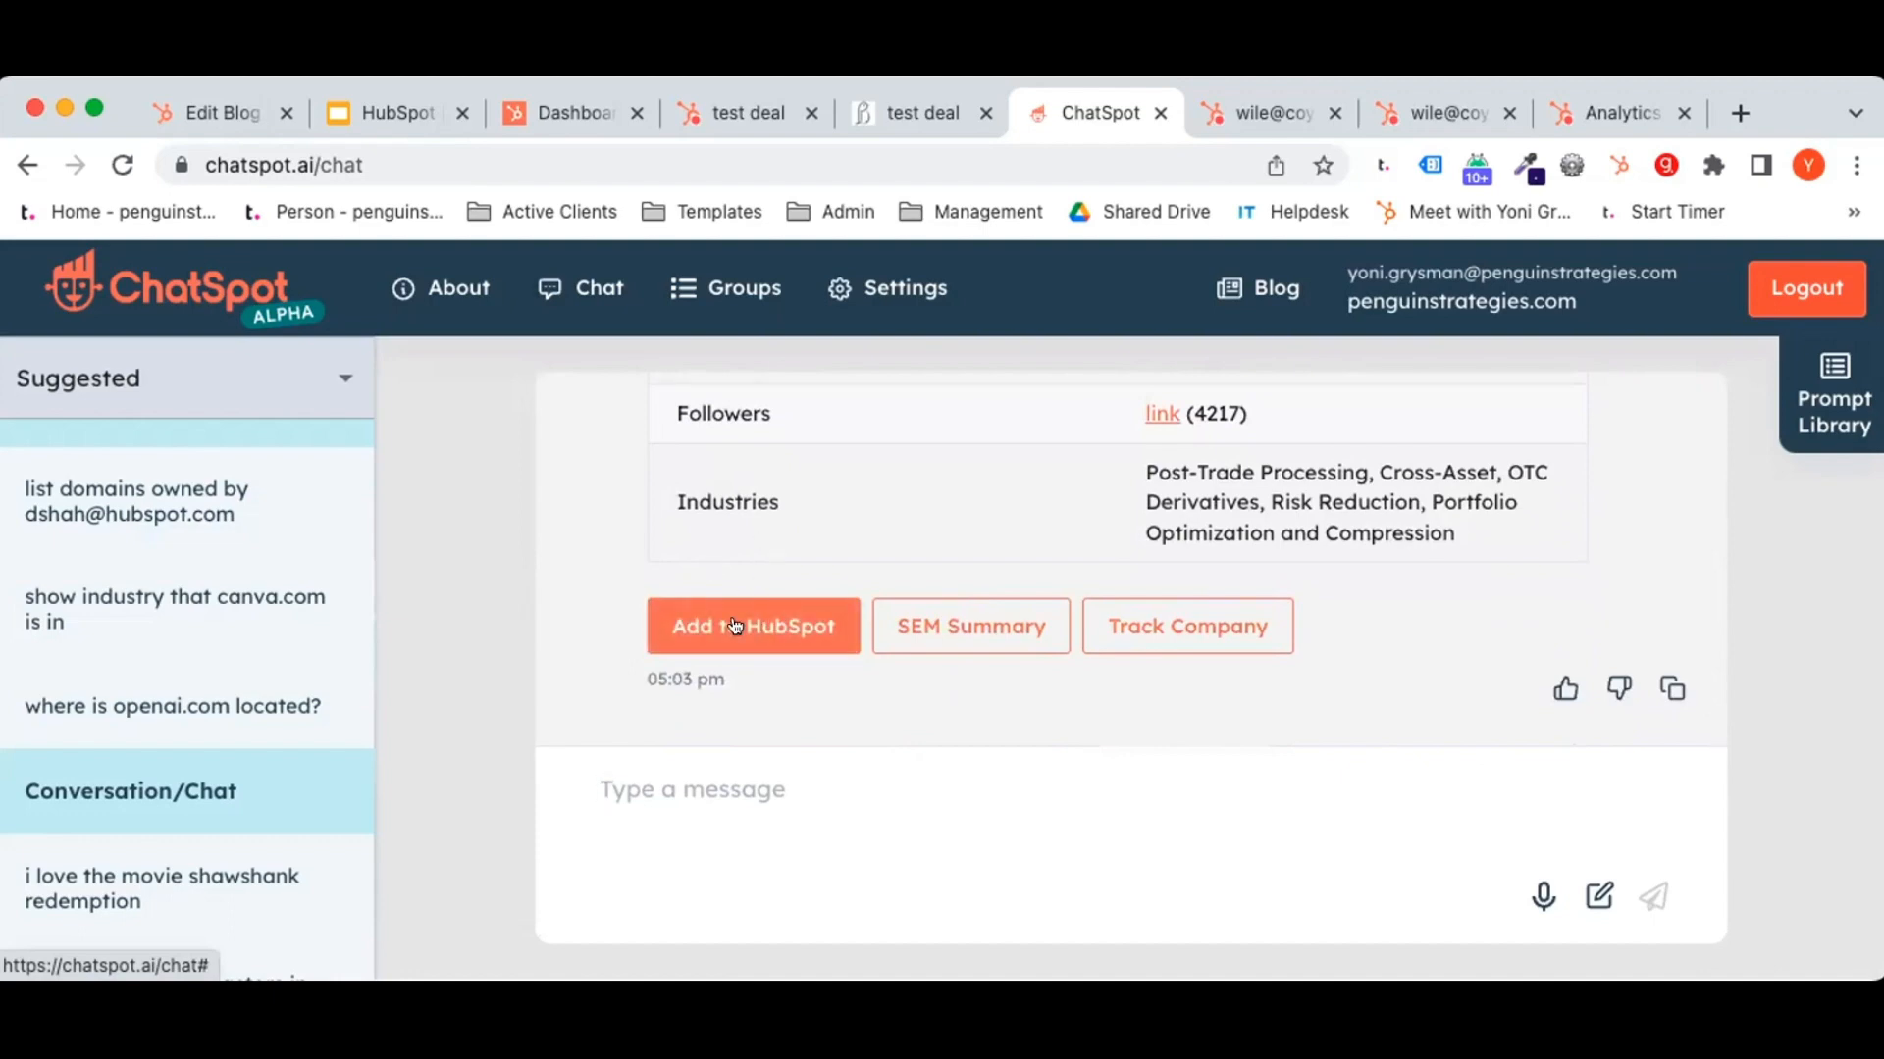
pyautogui.click(733, 626)
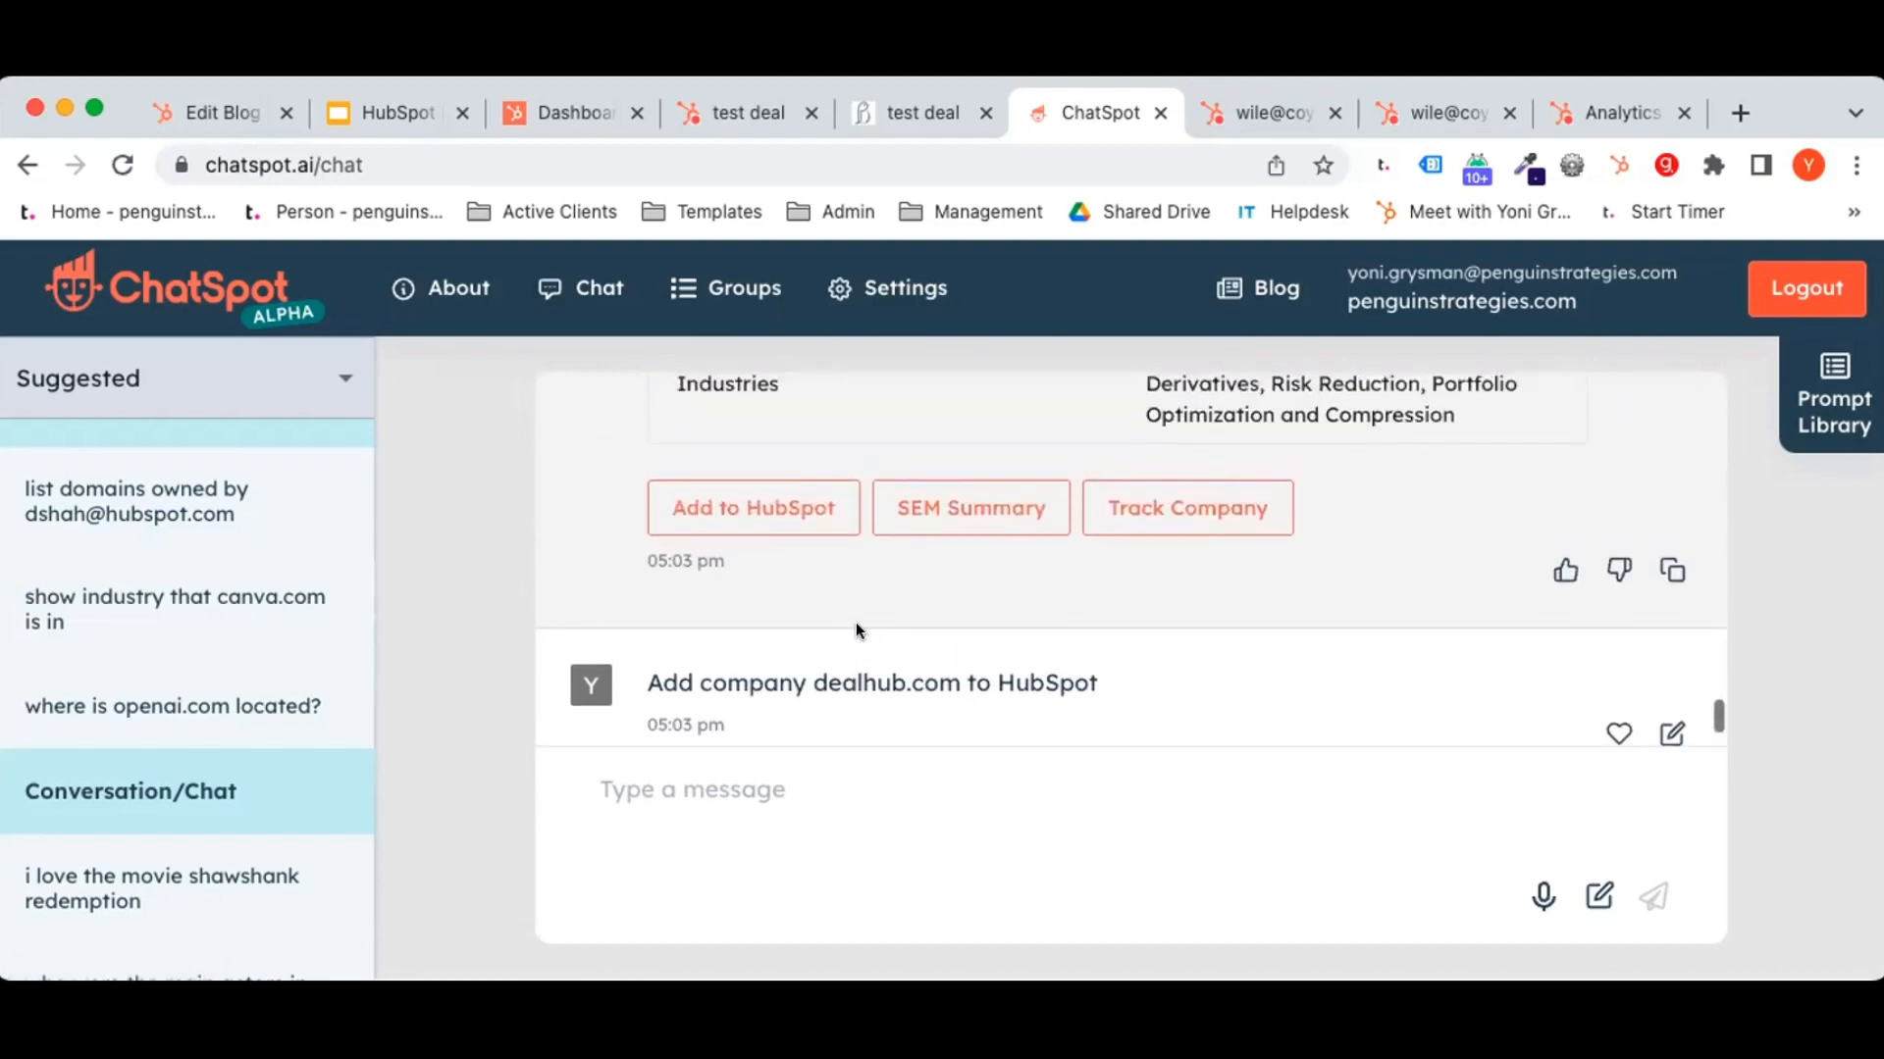
pyautogui.click(1148, 502)
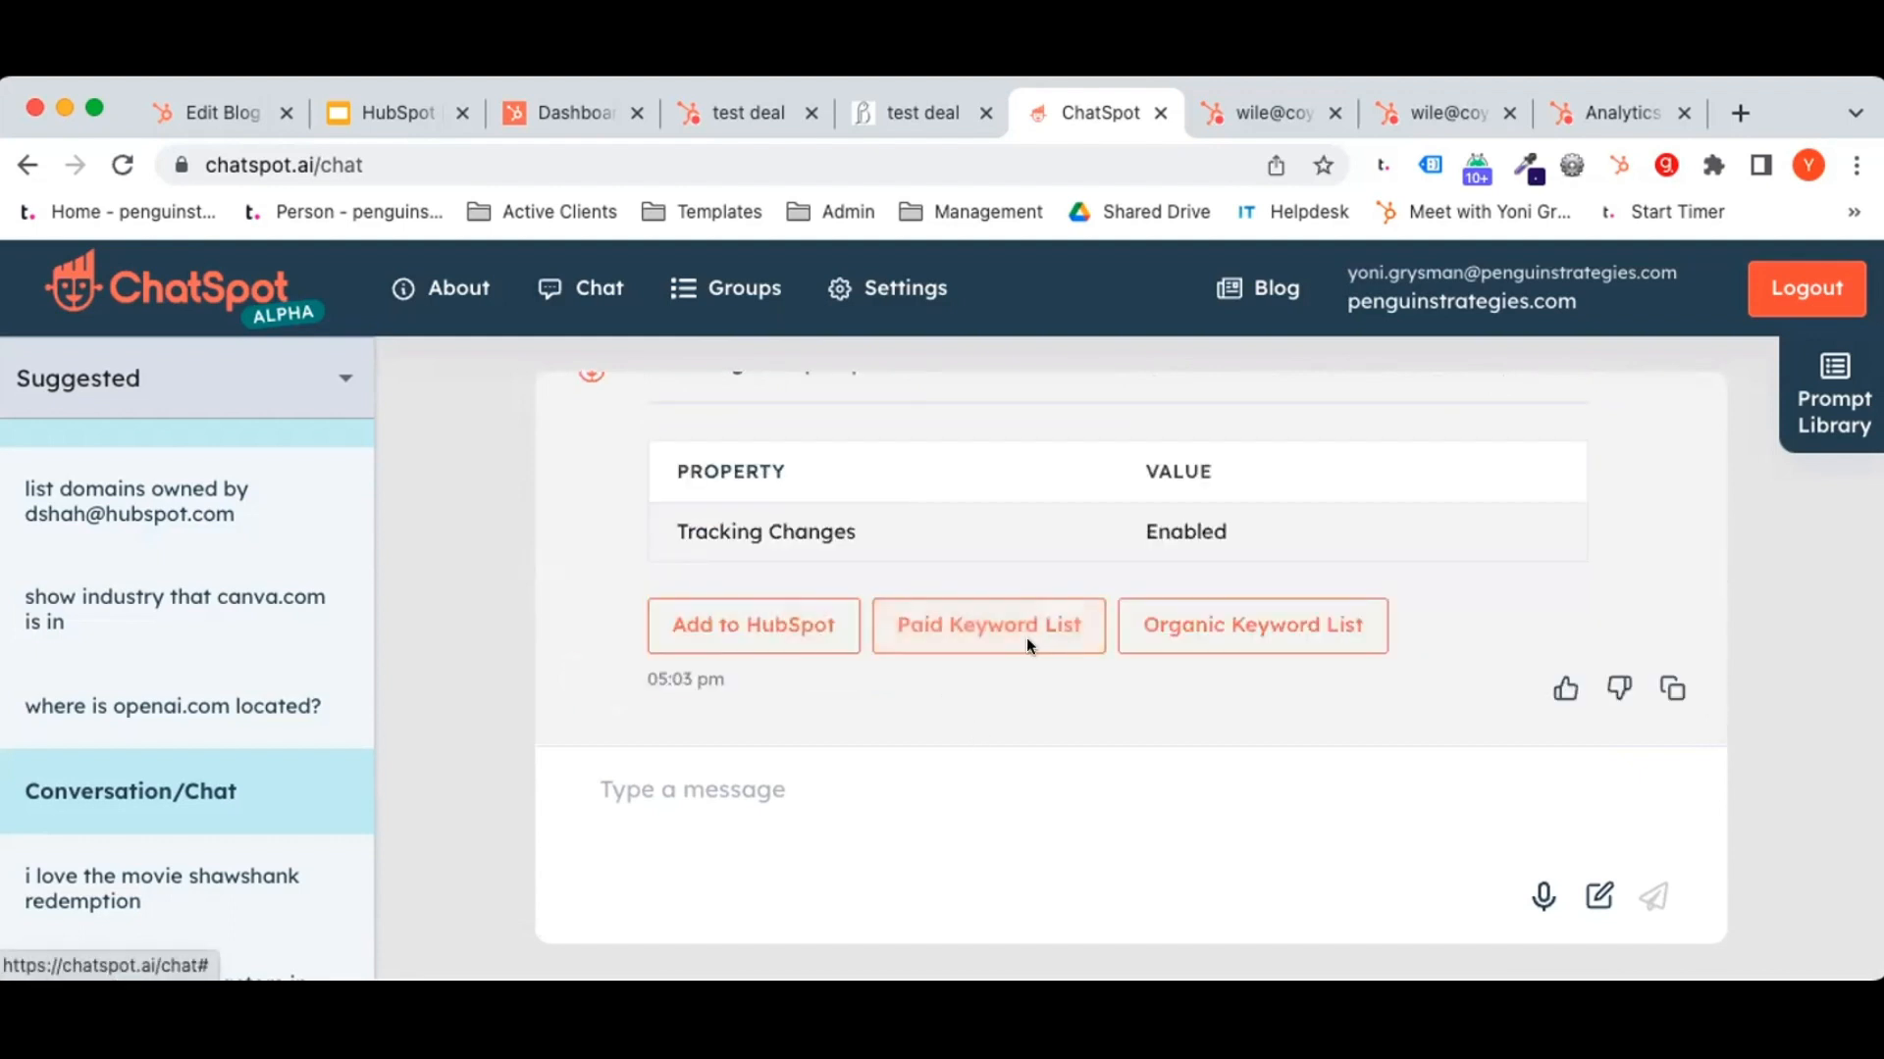
# Reload the ChatSpot chat page and open its Prompt Library.
pyautogui.scroll(-1, 345, 767)
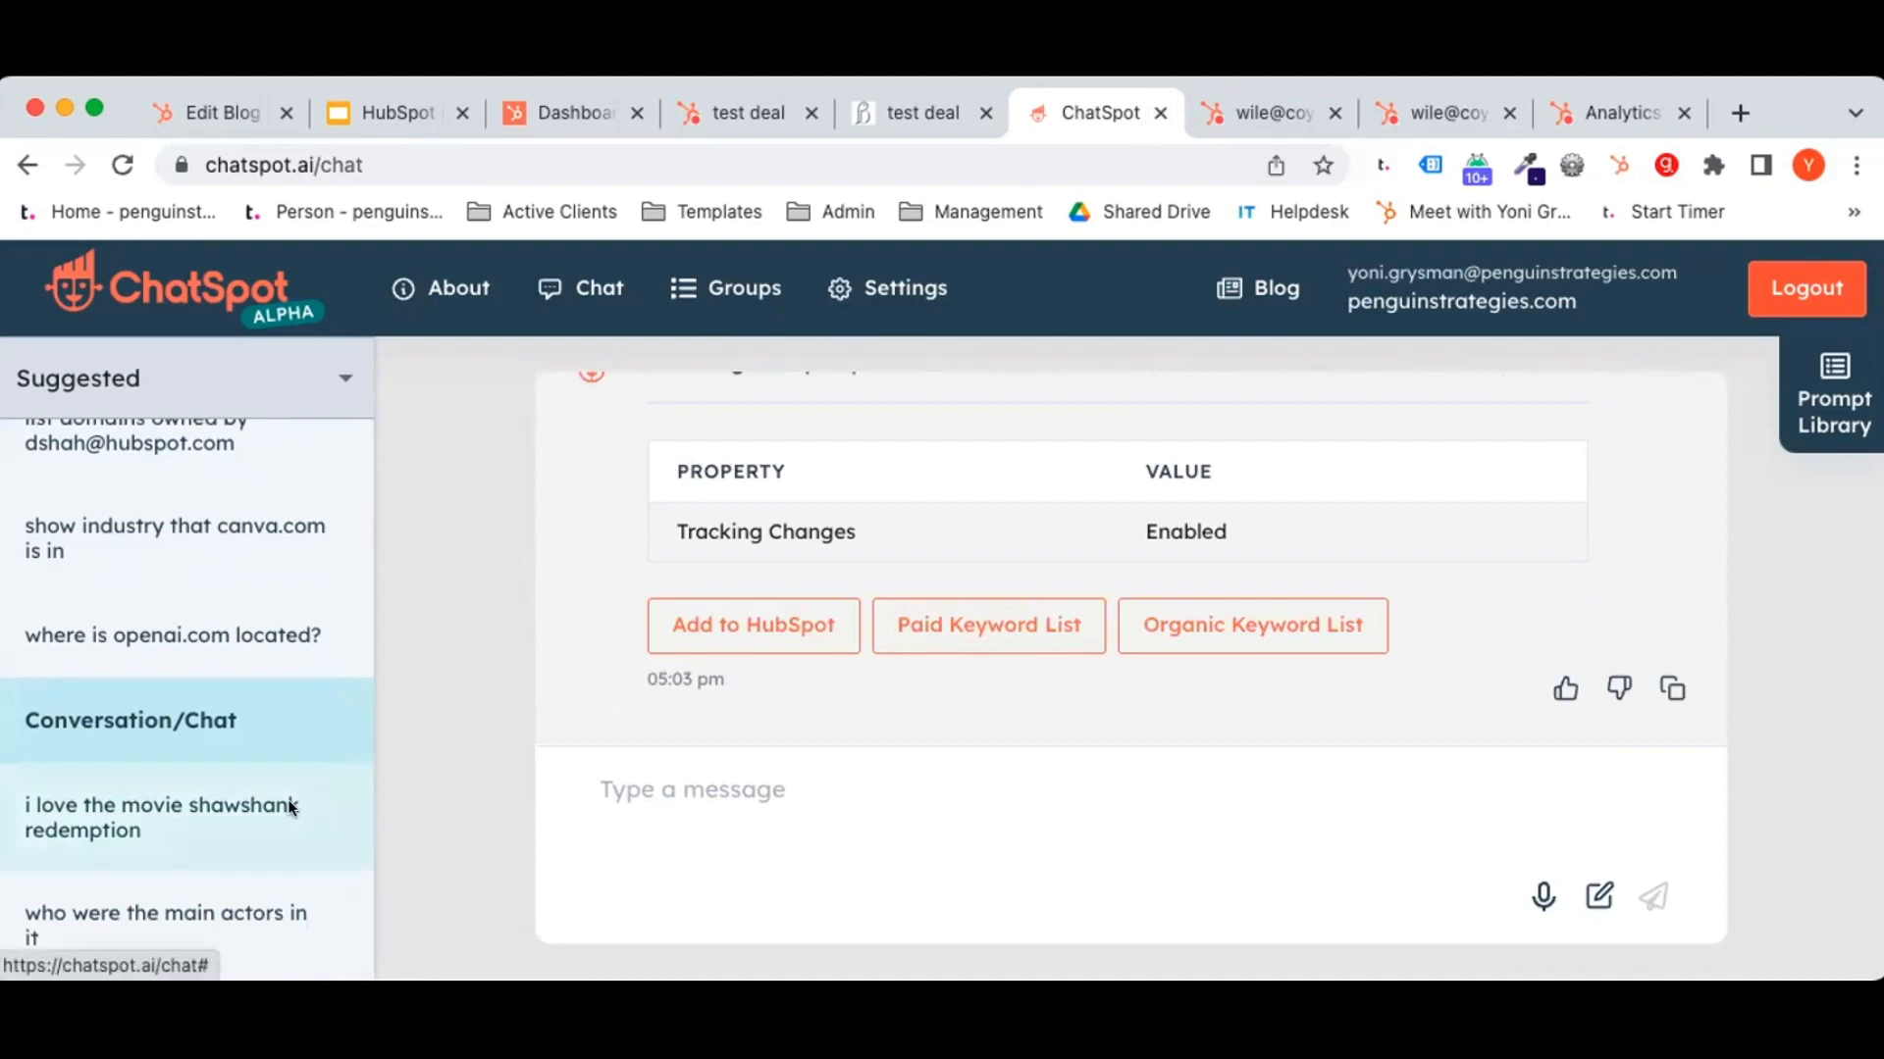
pyautogui.click(1827, 388)
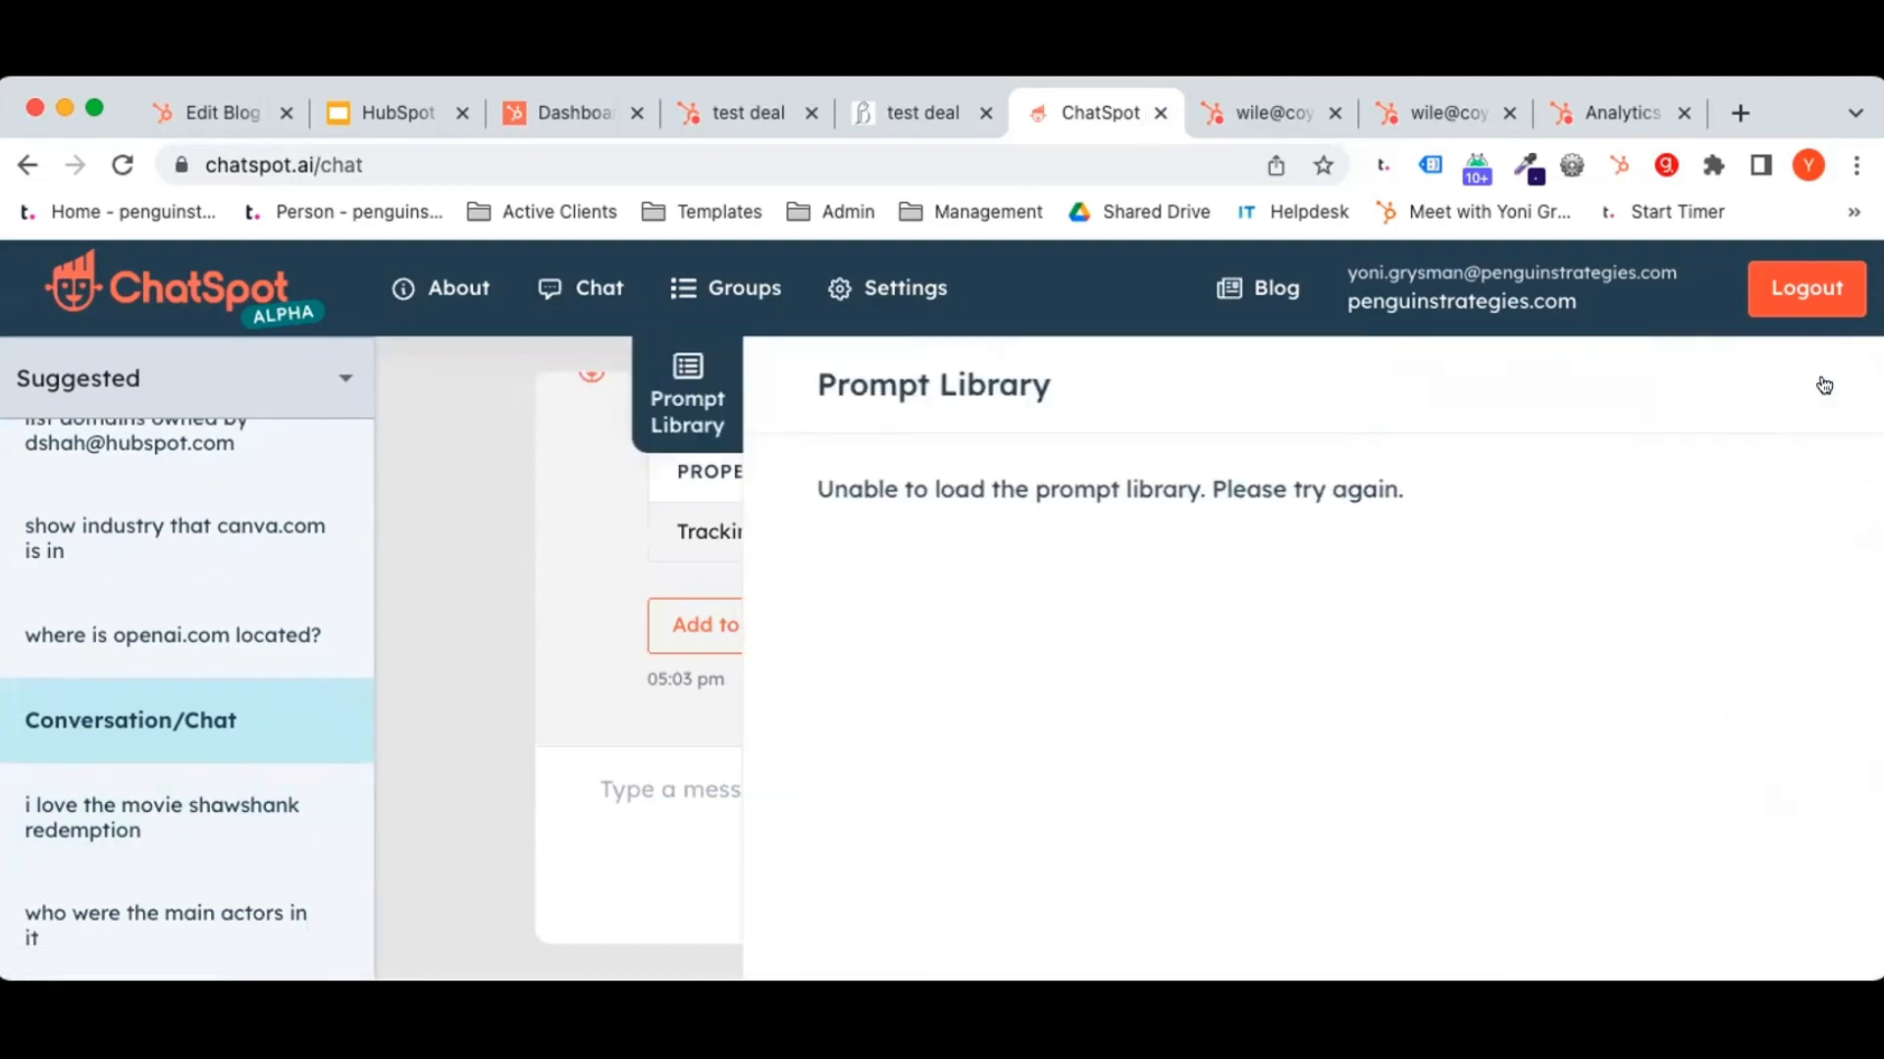
pyautogui.click(654, 377)
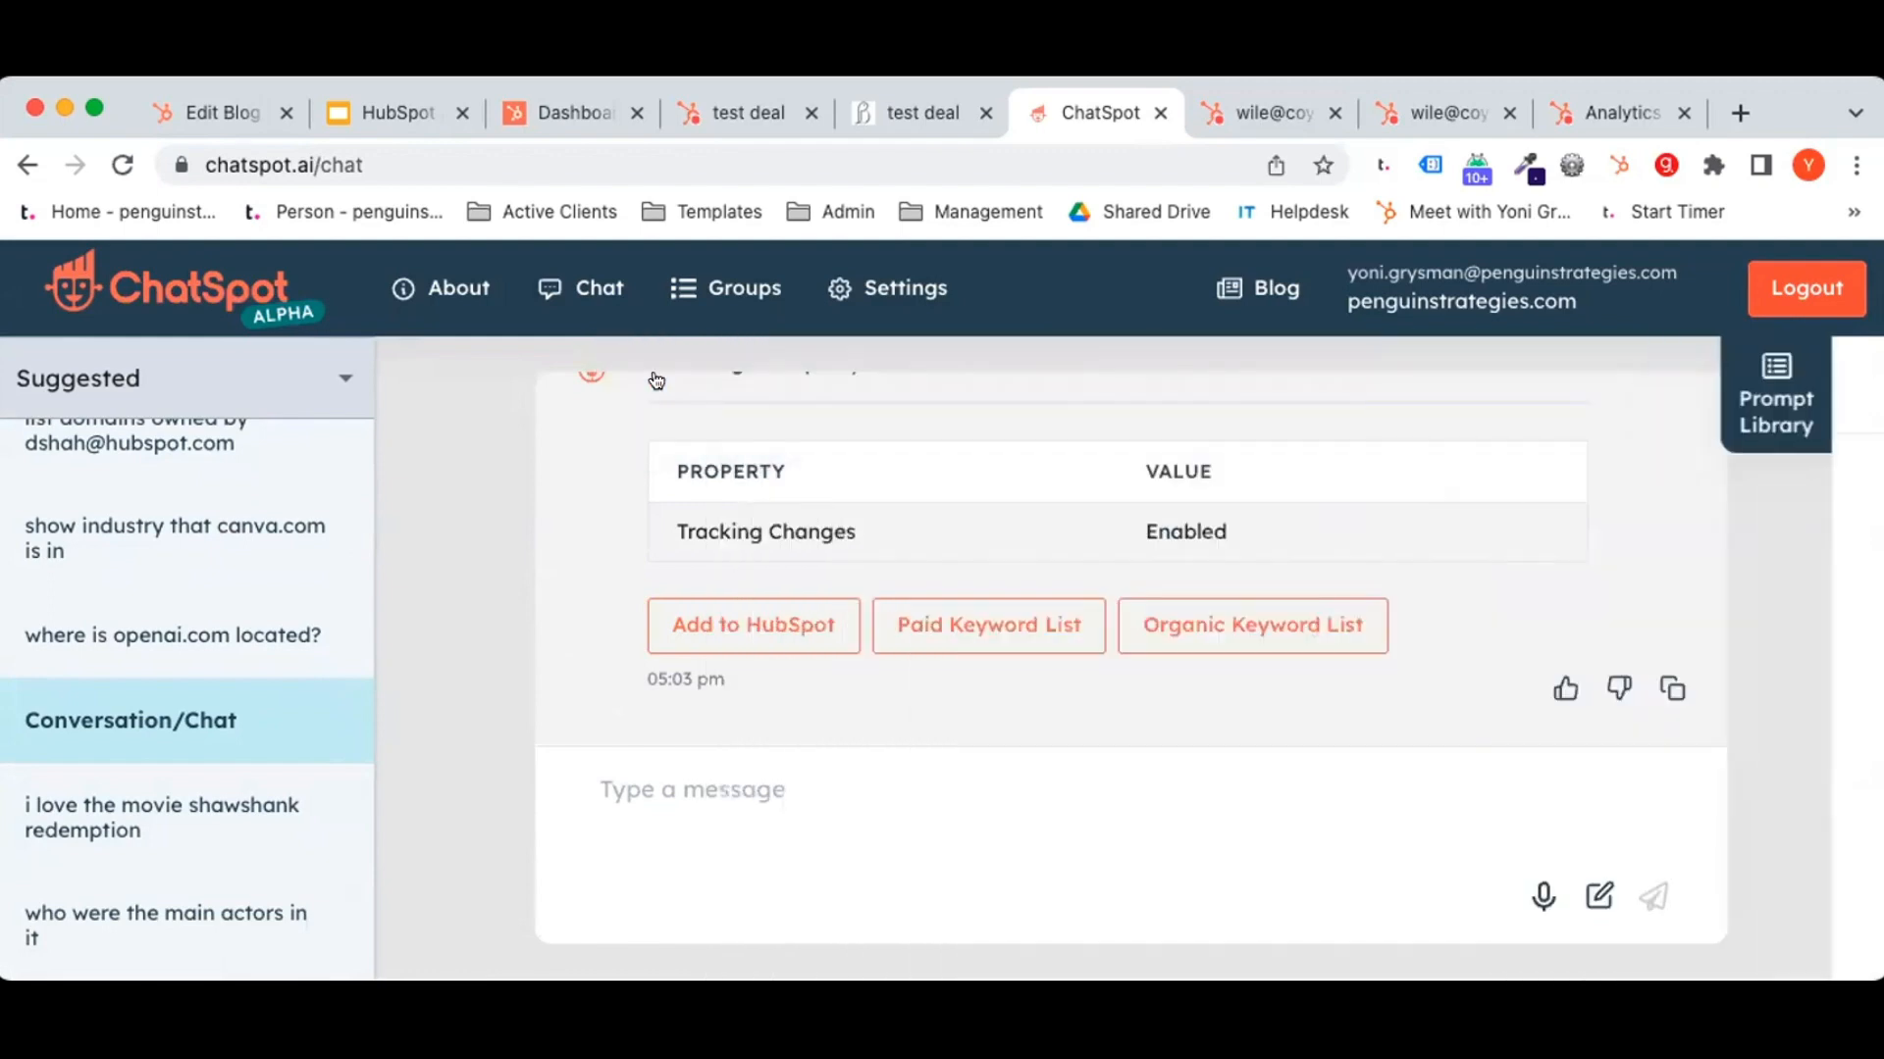
pyautogui.scroll(15, 248, 601)
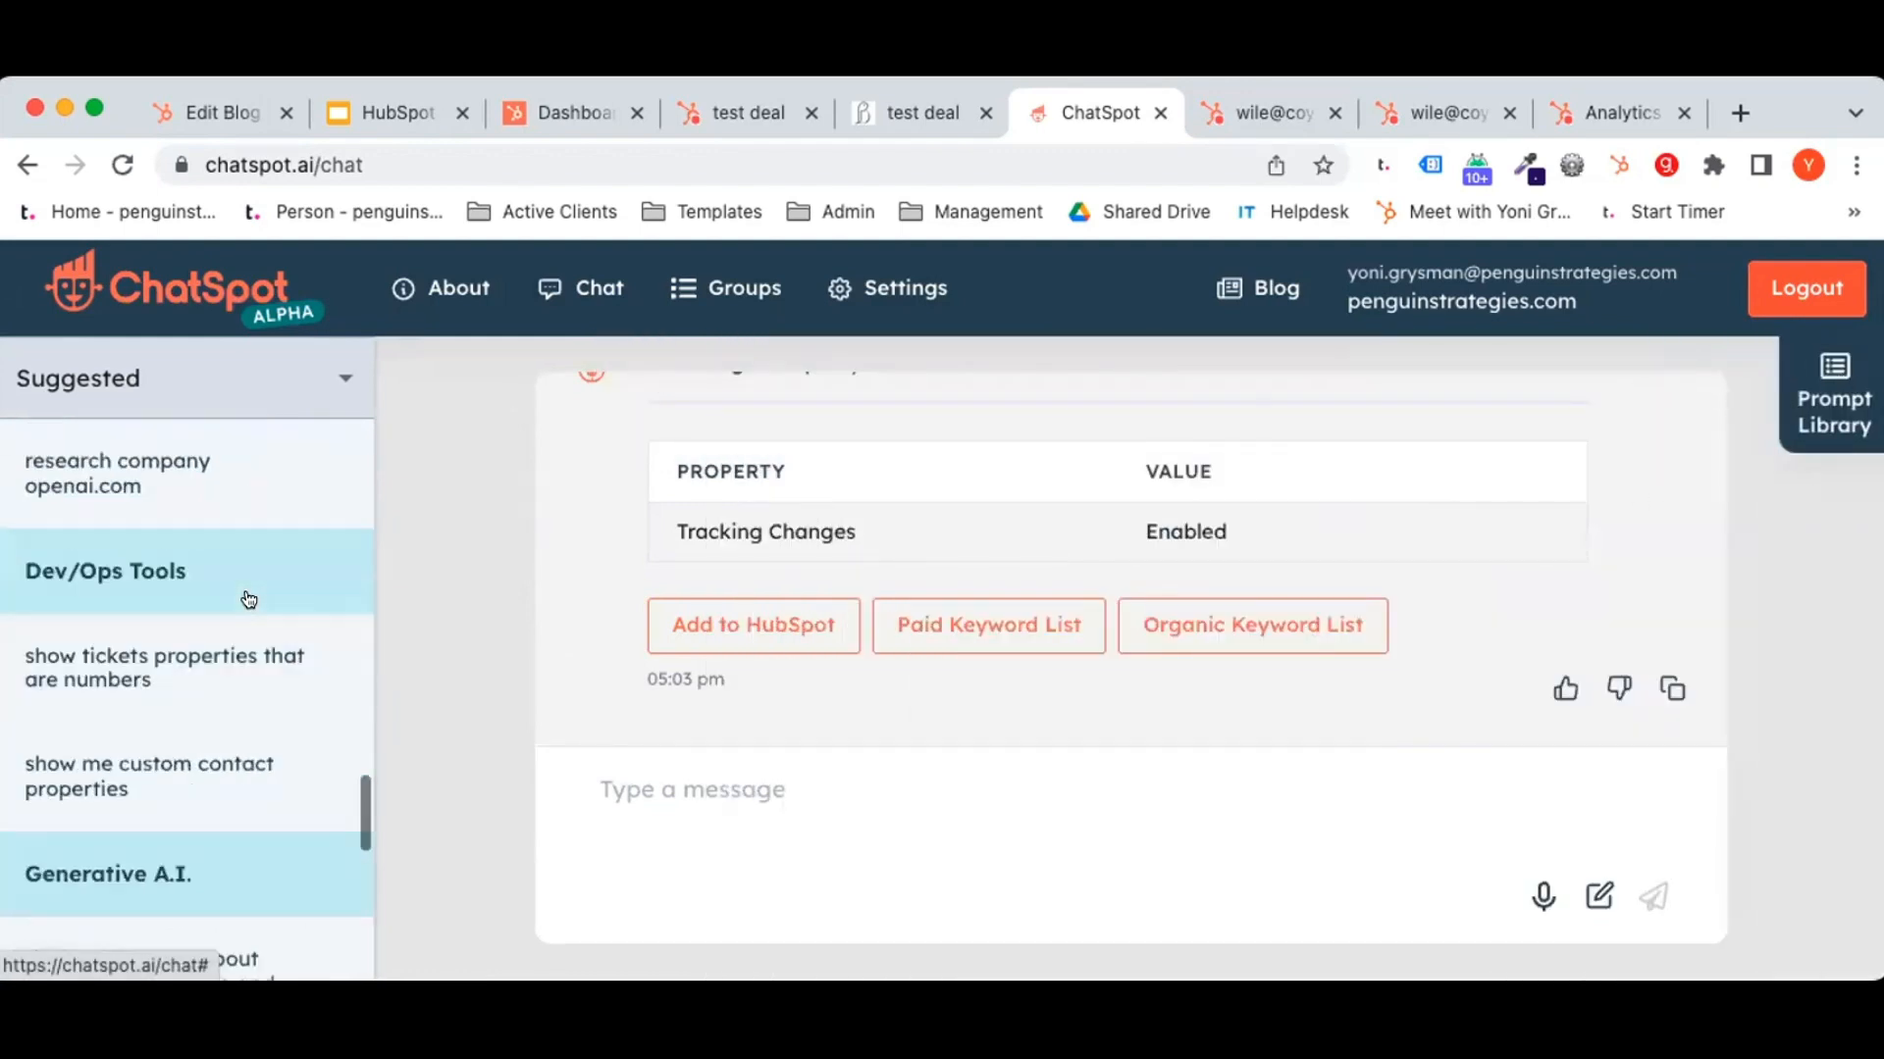
pyautogui.click(119, 164)
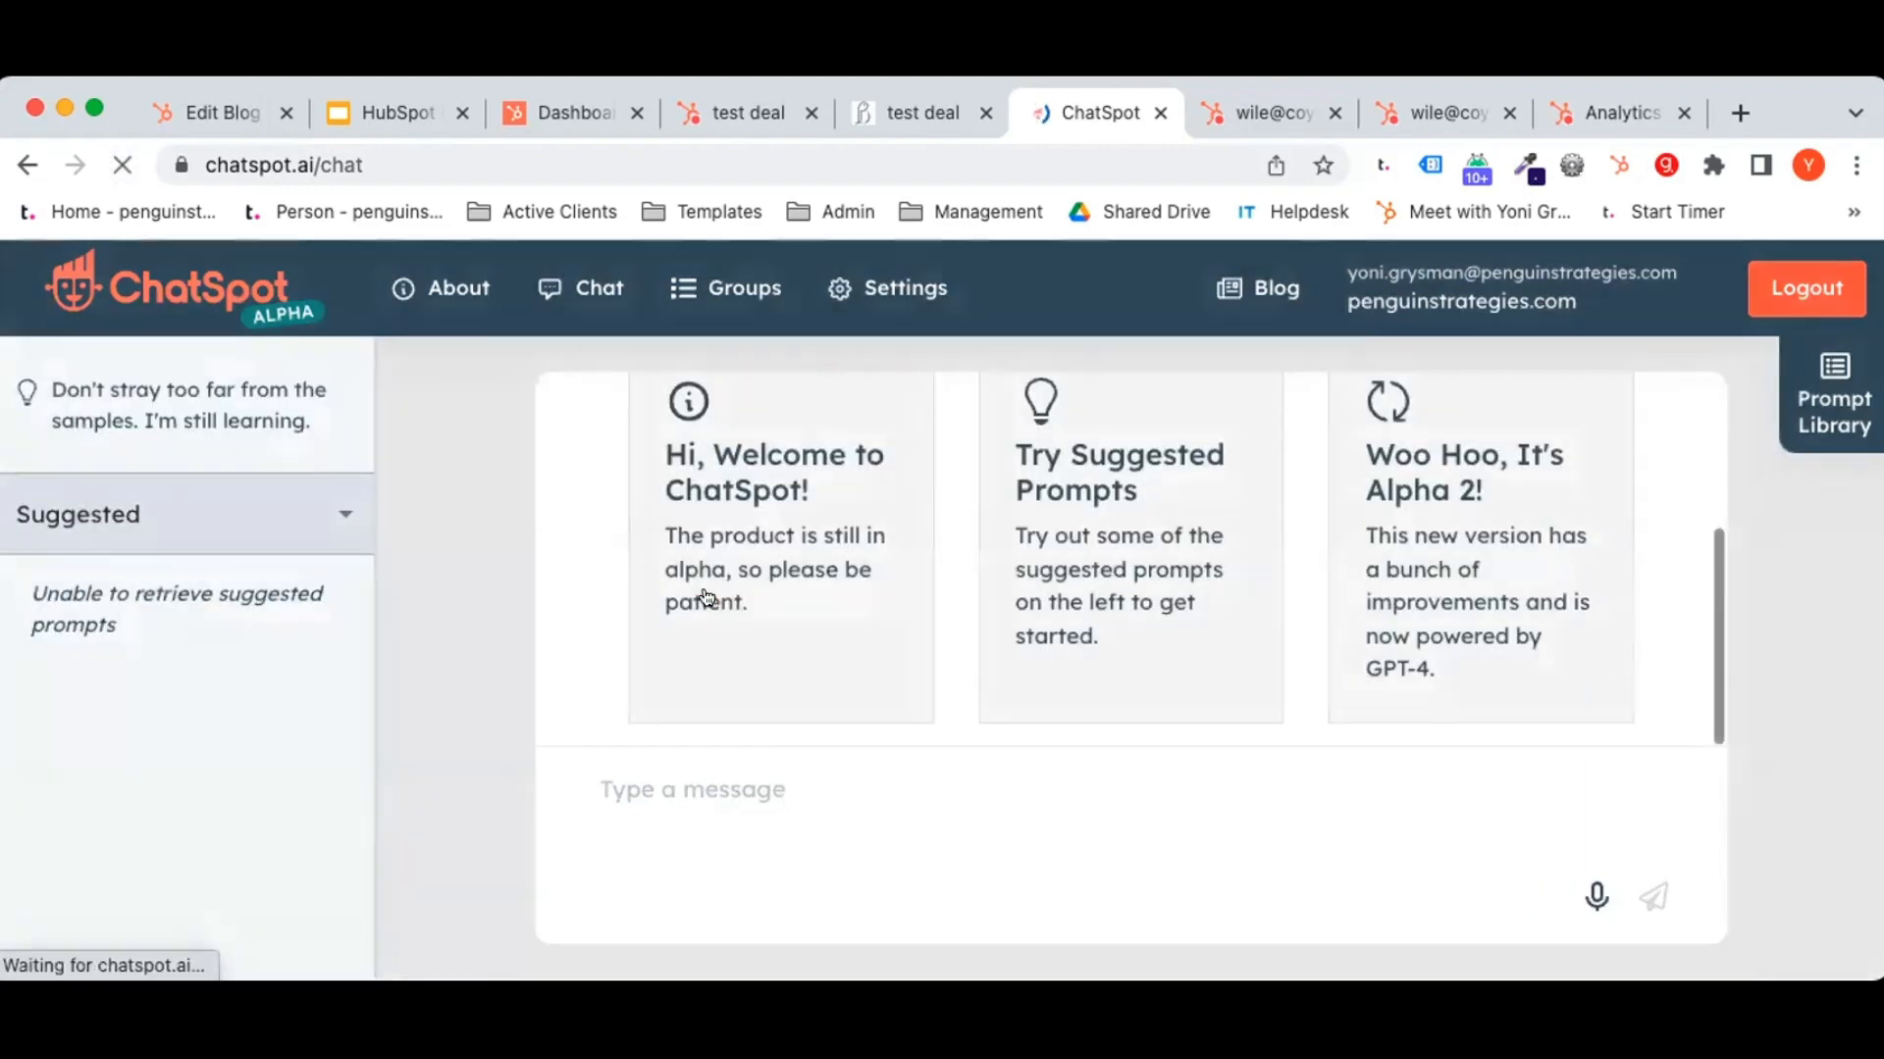
pyautogui.click(1815, 387)
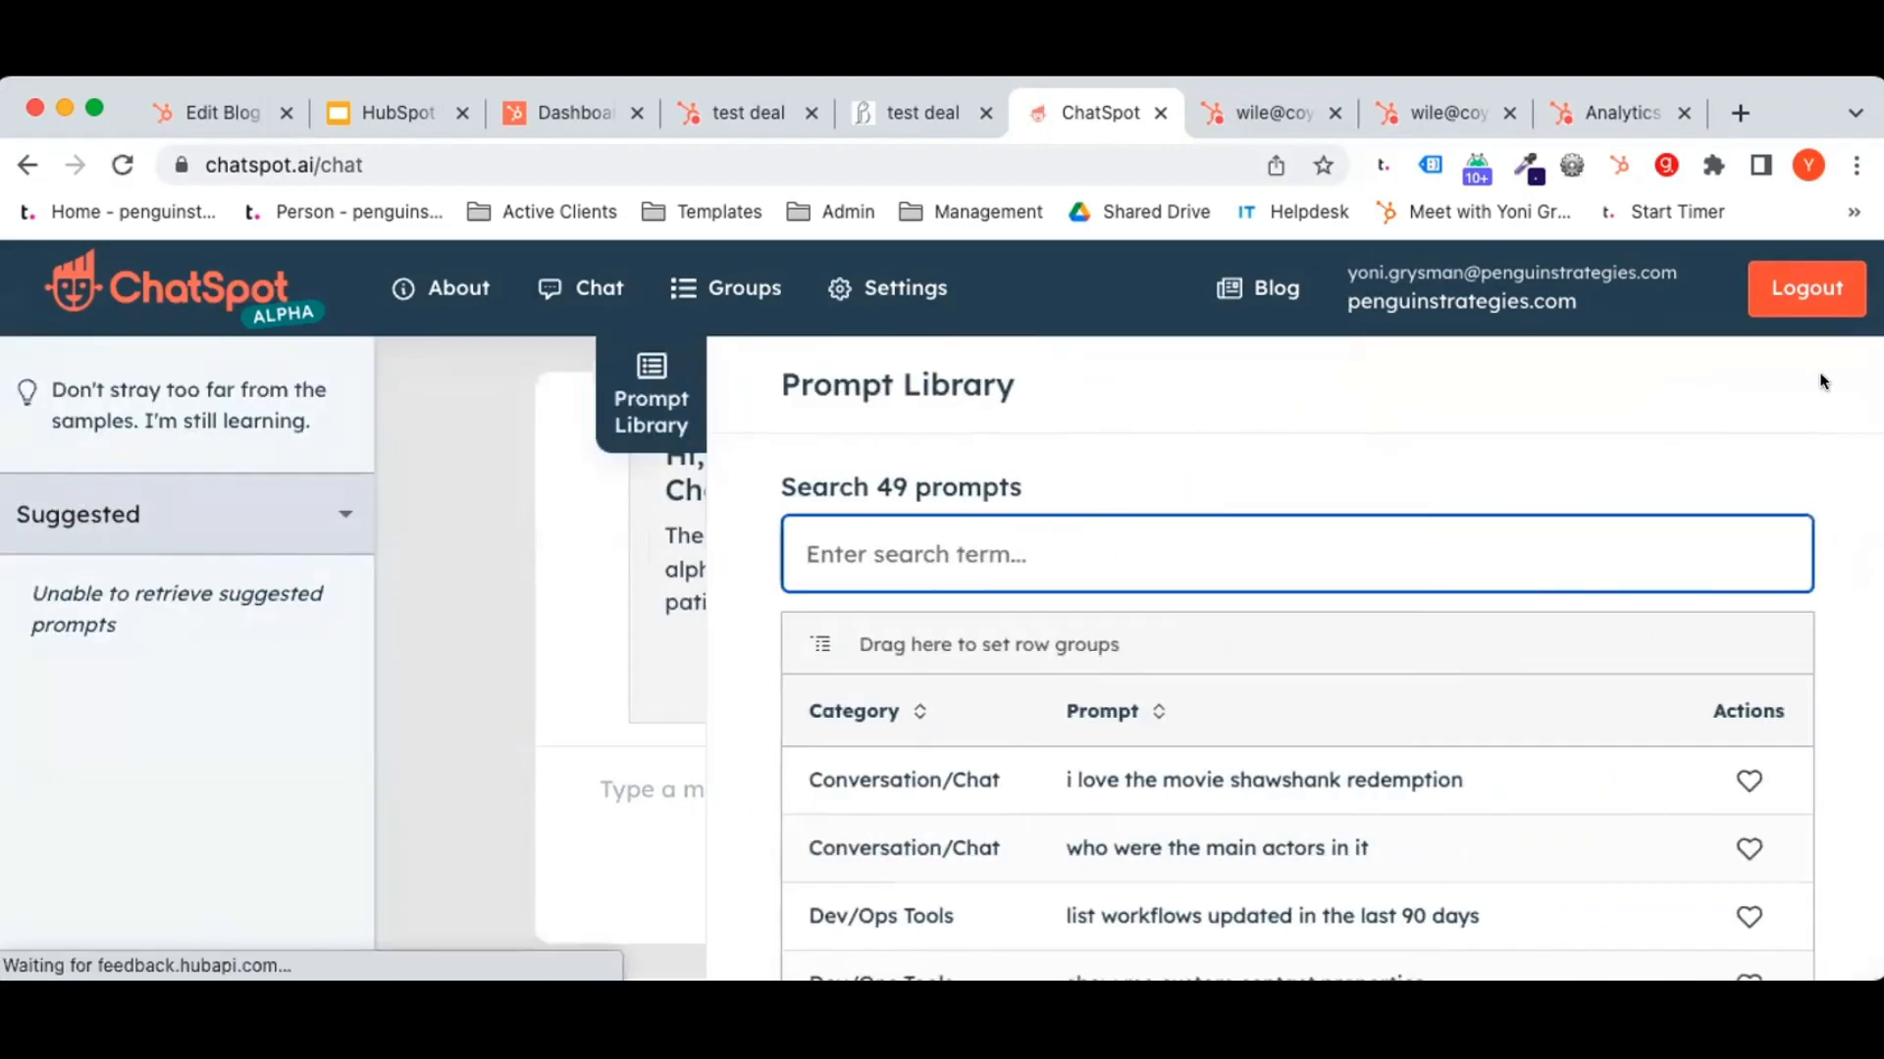
# Look through the first and last pages of prompts in the Prompt Library and close it.
pyautogui.scroll(-5, 1137, 579)
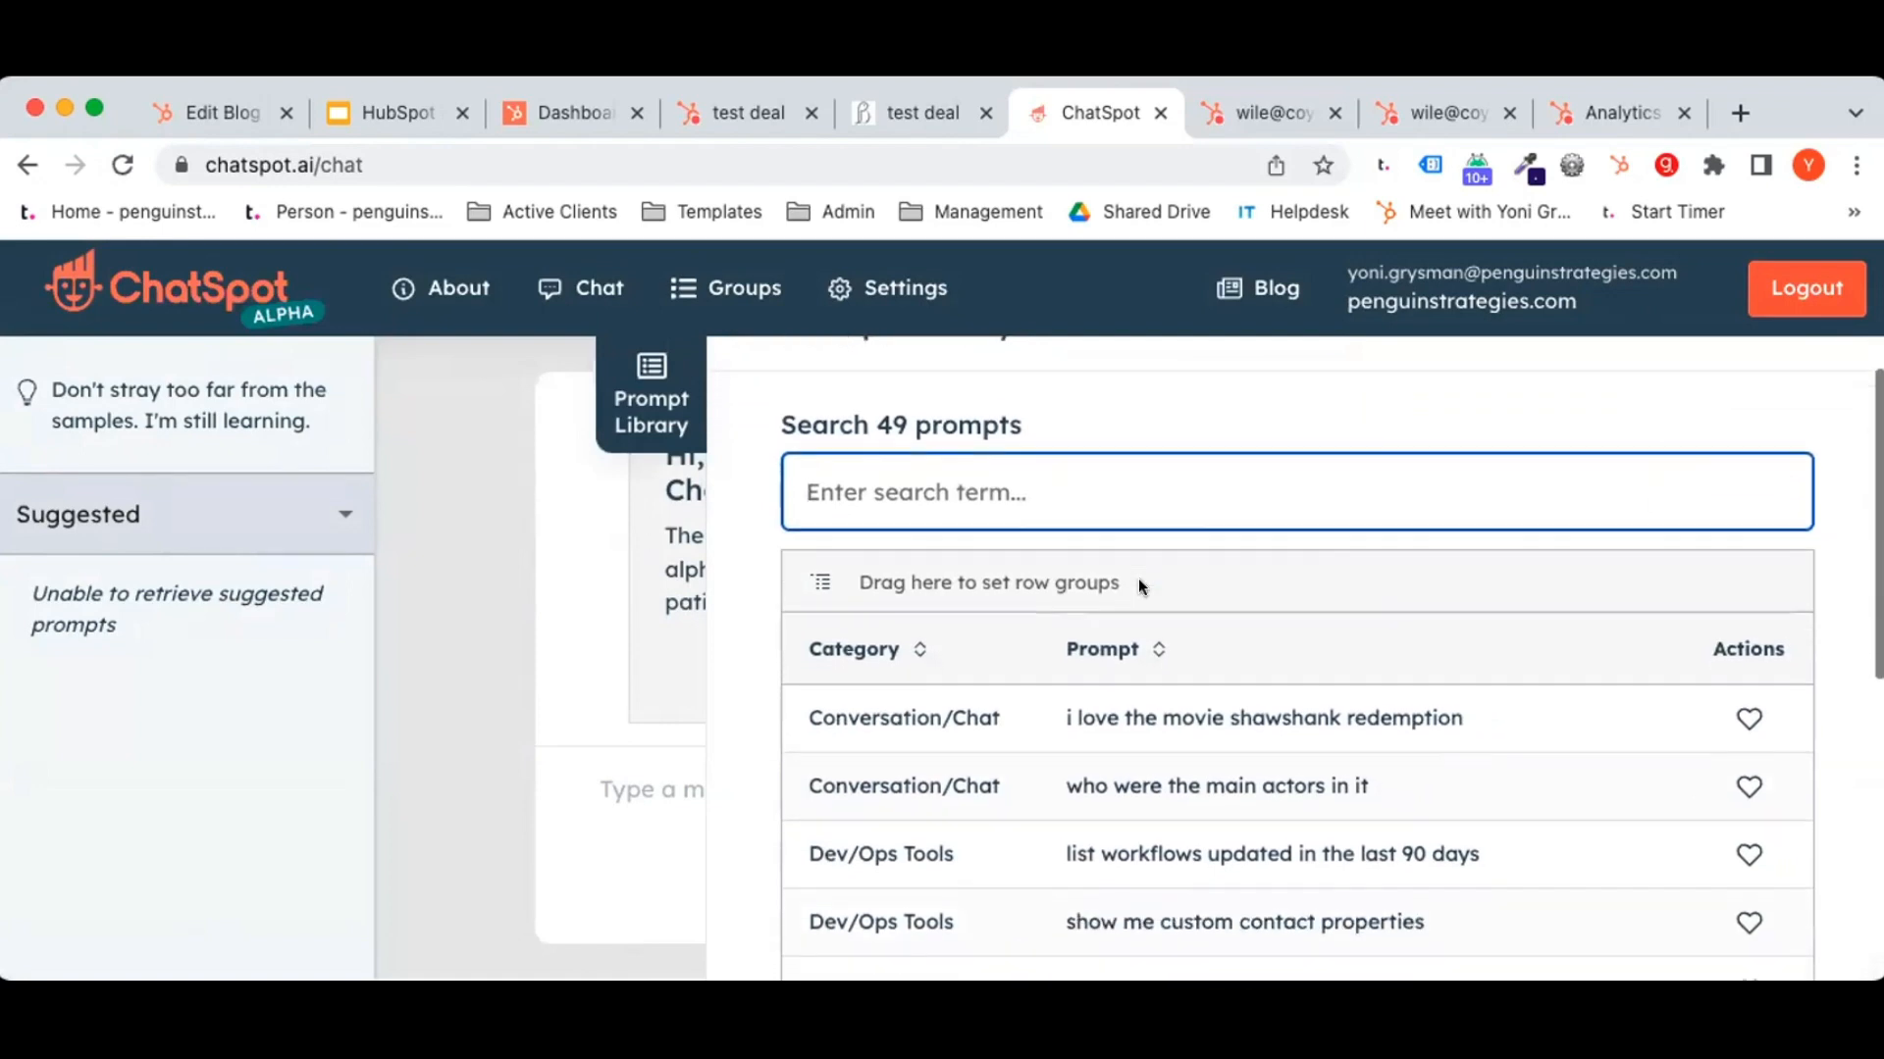
pyautogui.scroll(-3, 1134, 585)
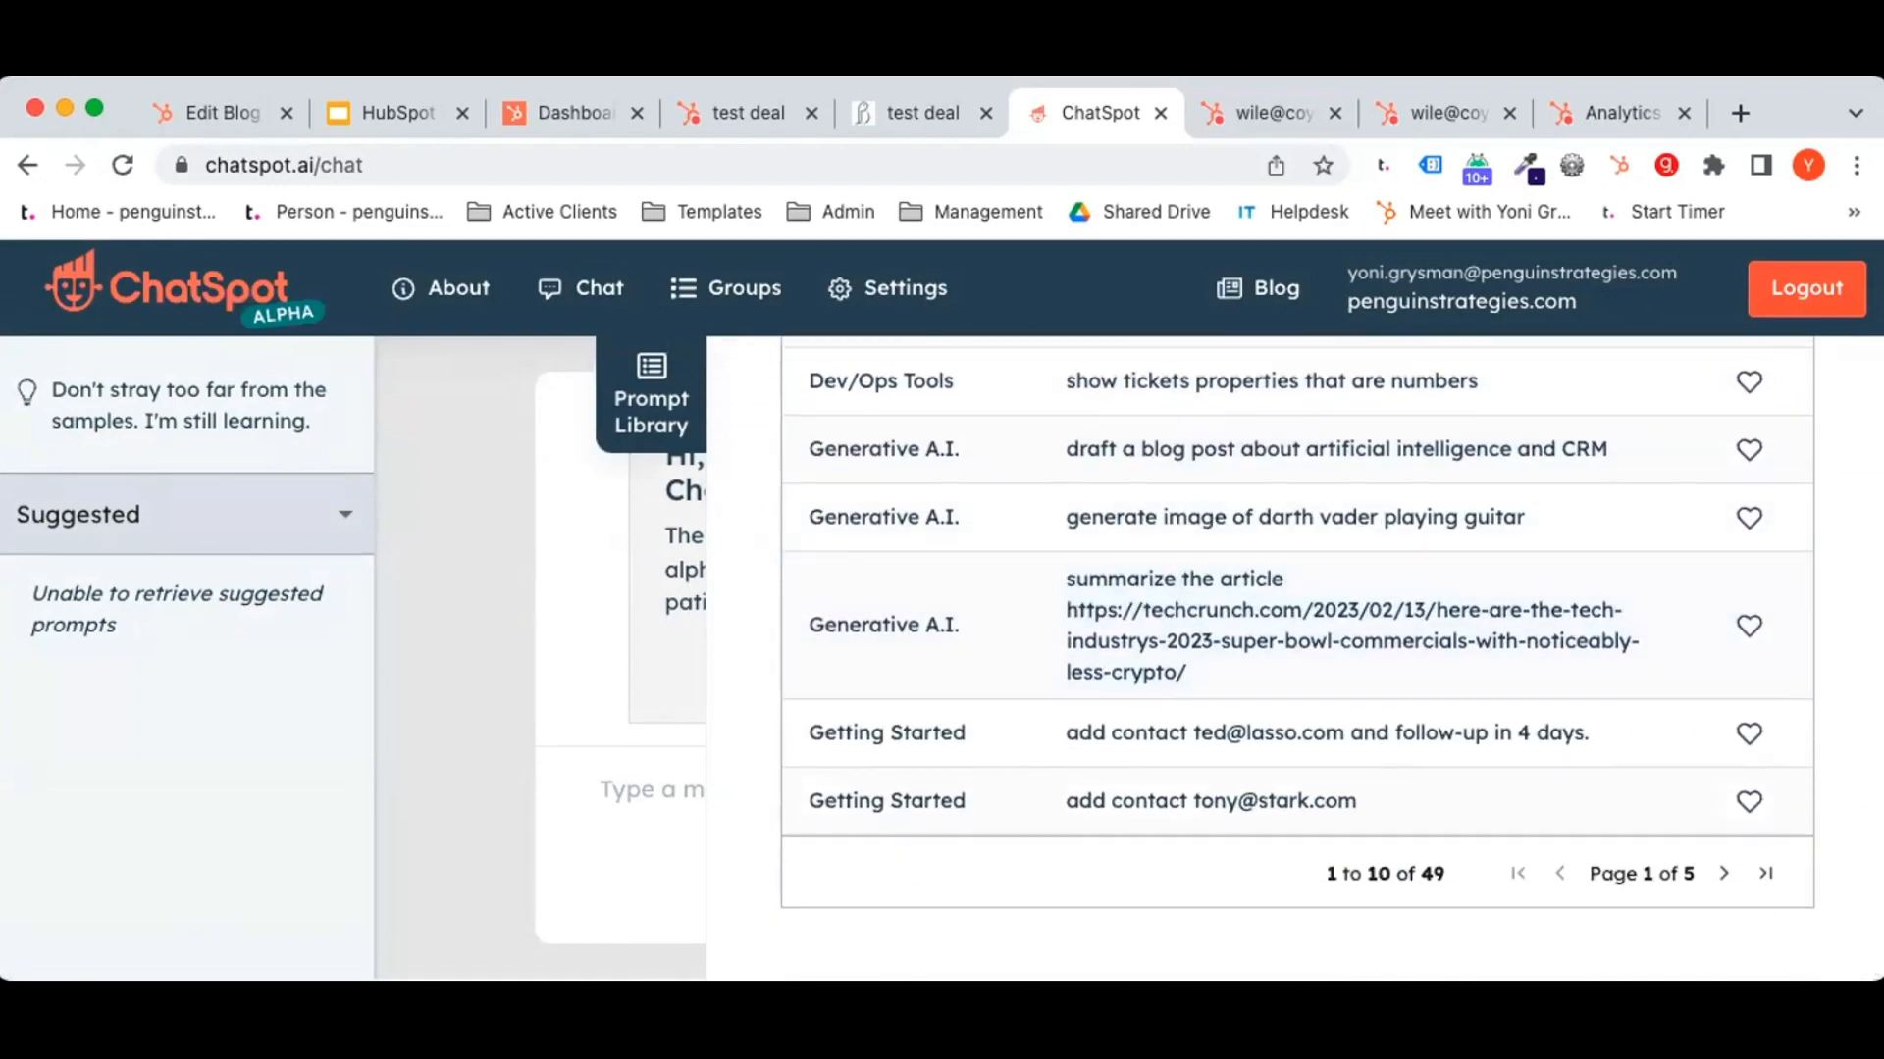
pyautogui.click(1763, 872)
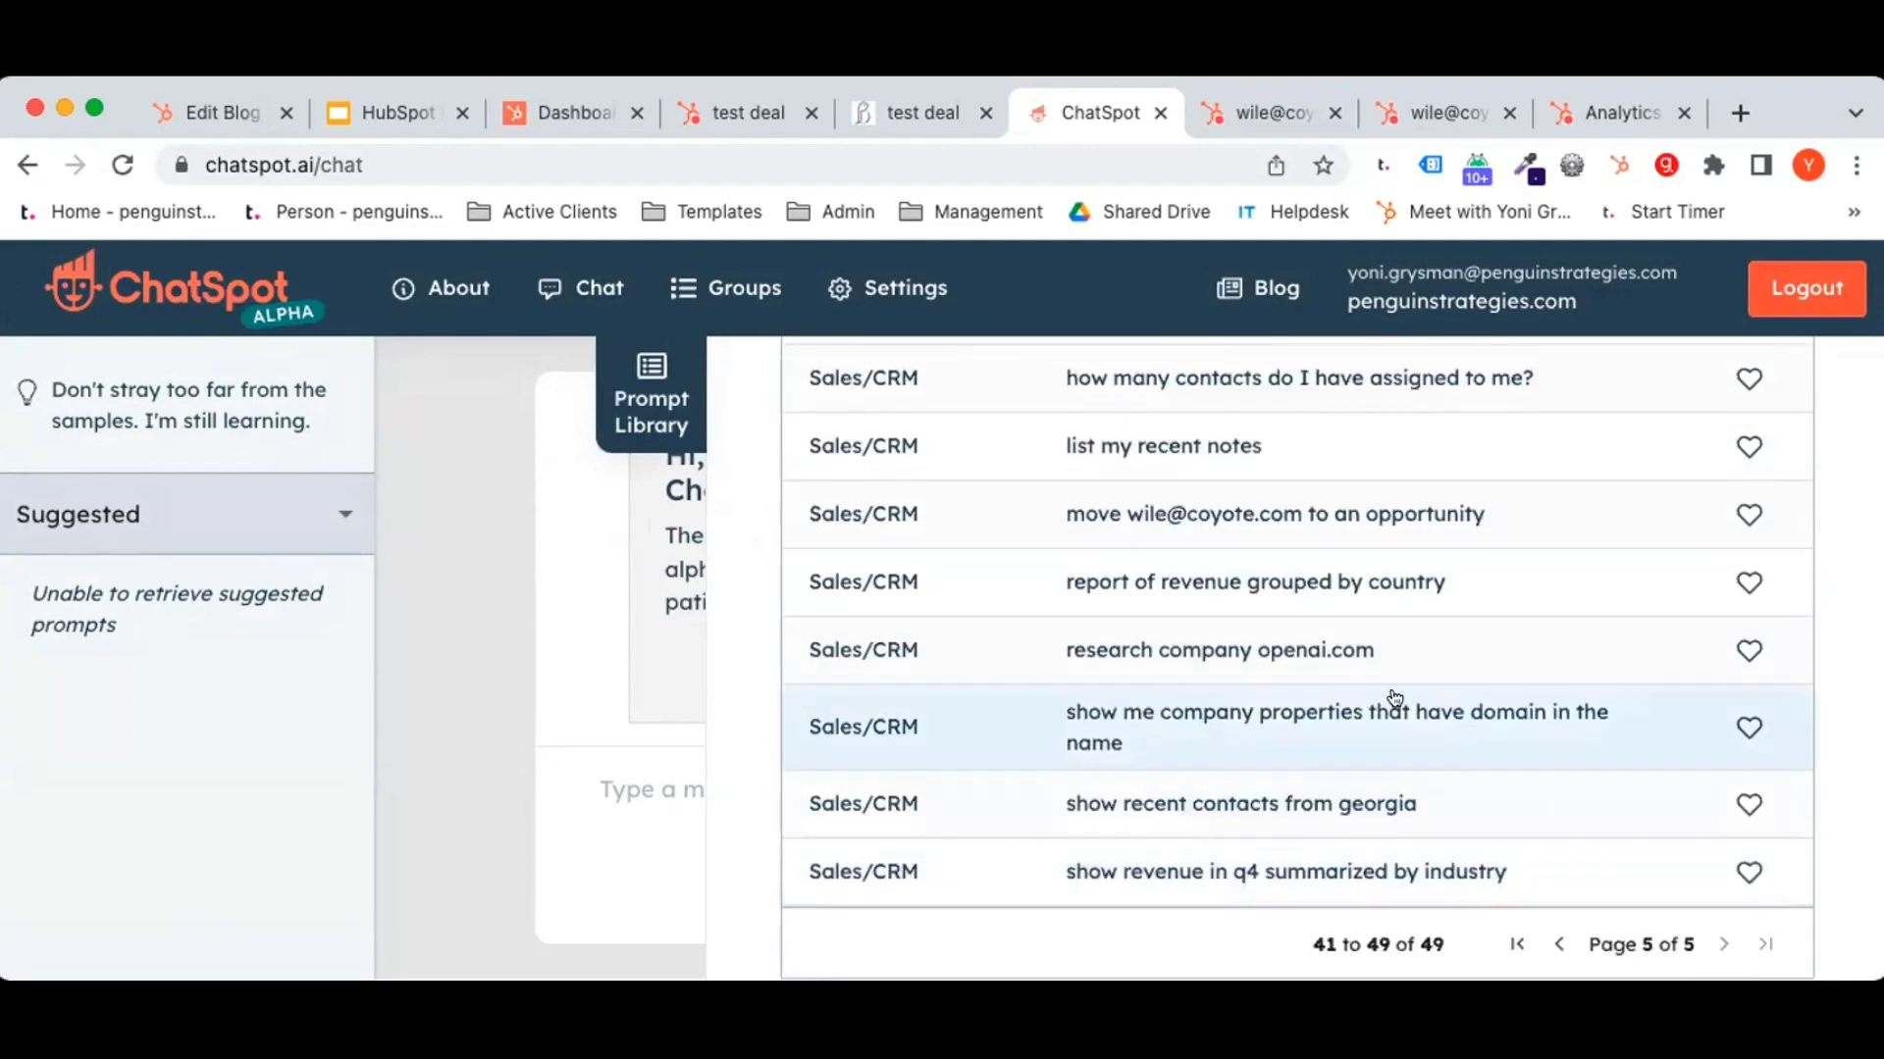
pyautogui.scroll(-1, 1413, 723)
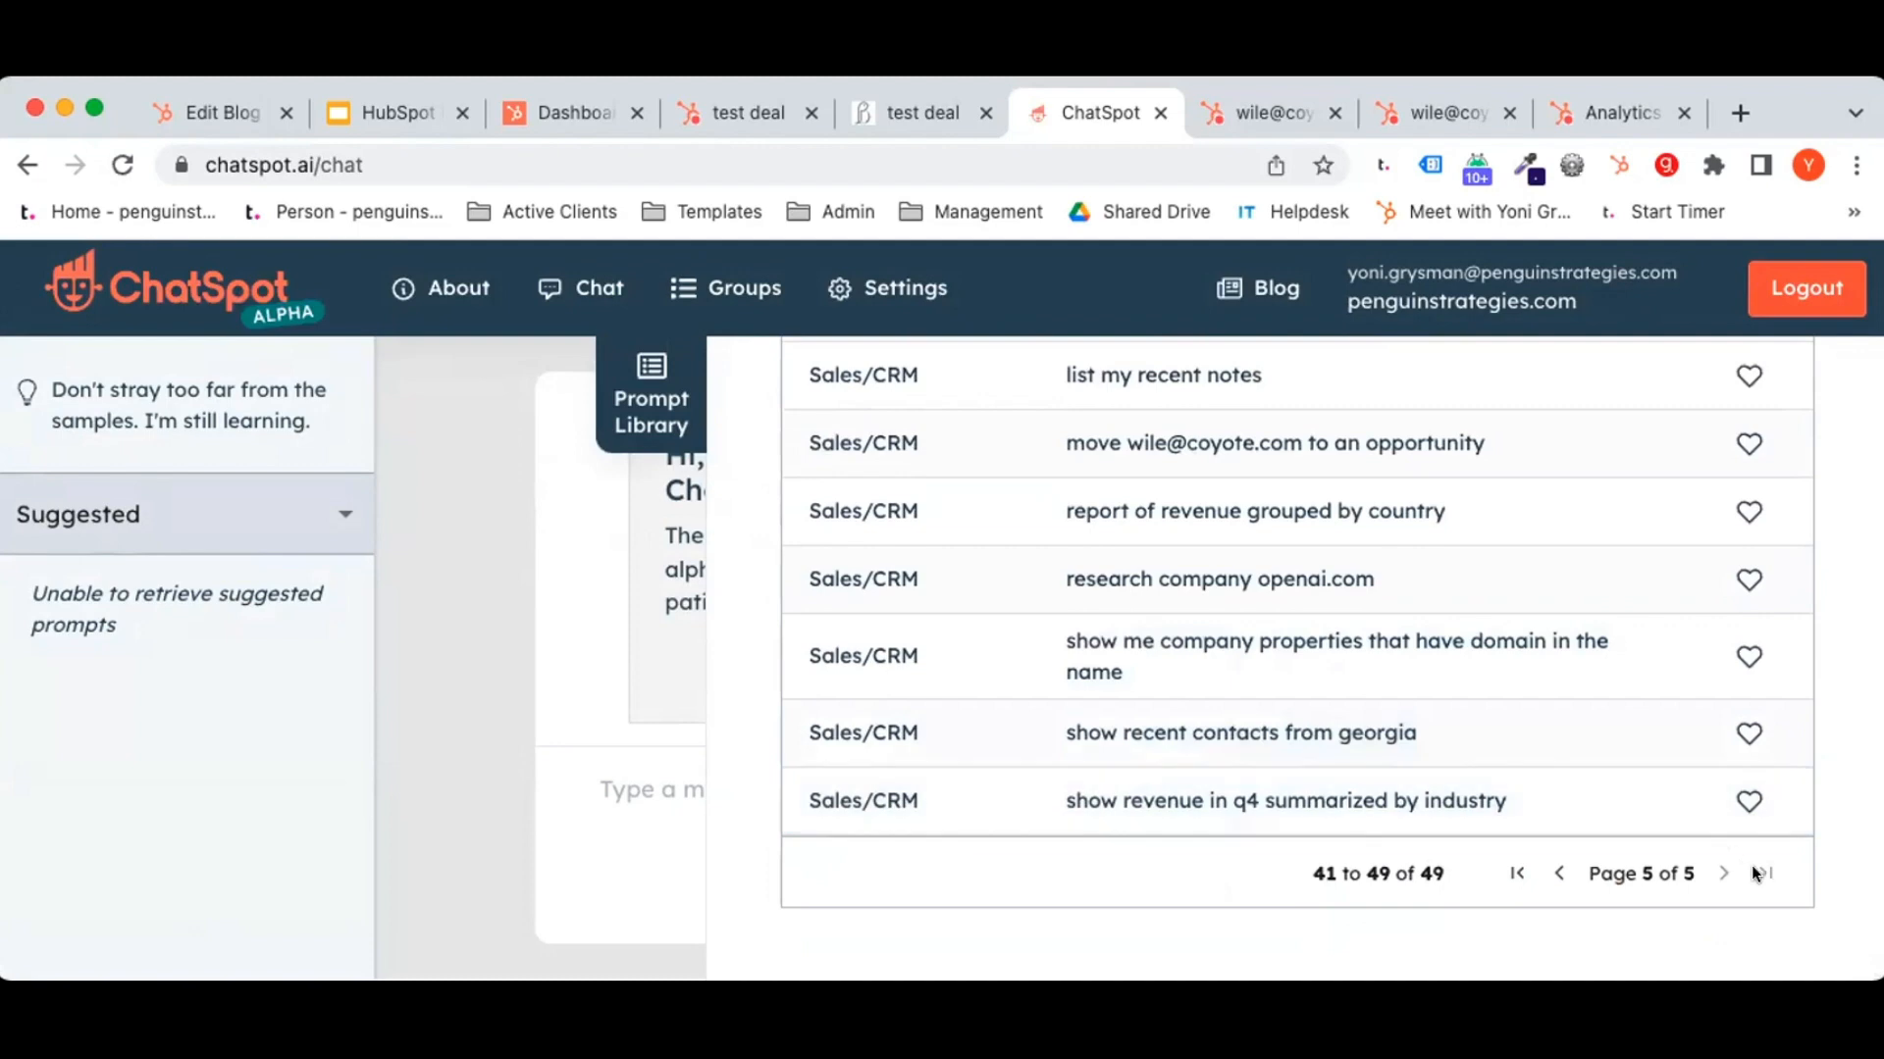
pyautogui.scroll(5, 1271, 736)
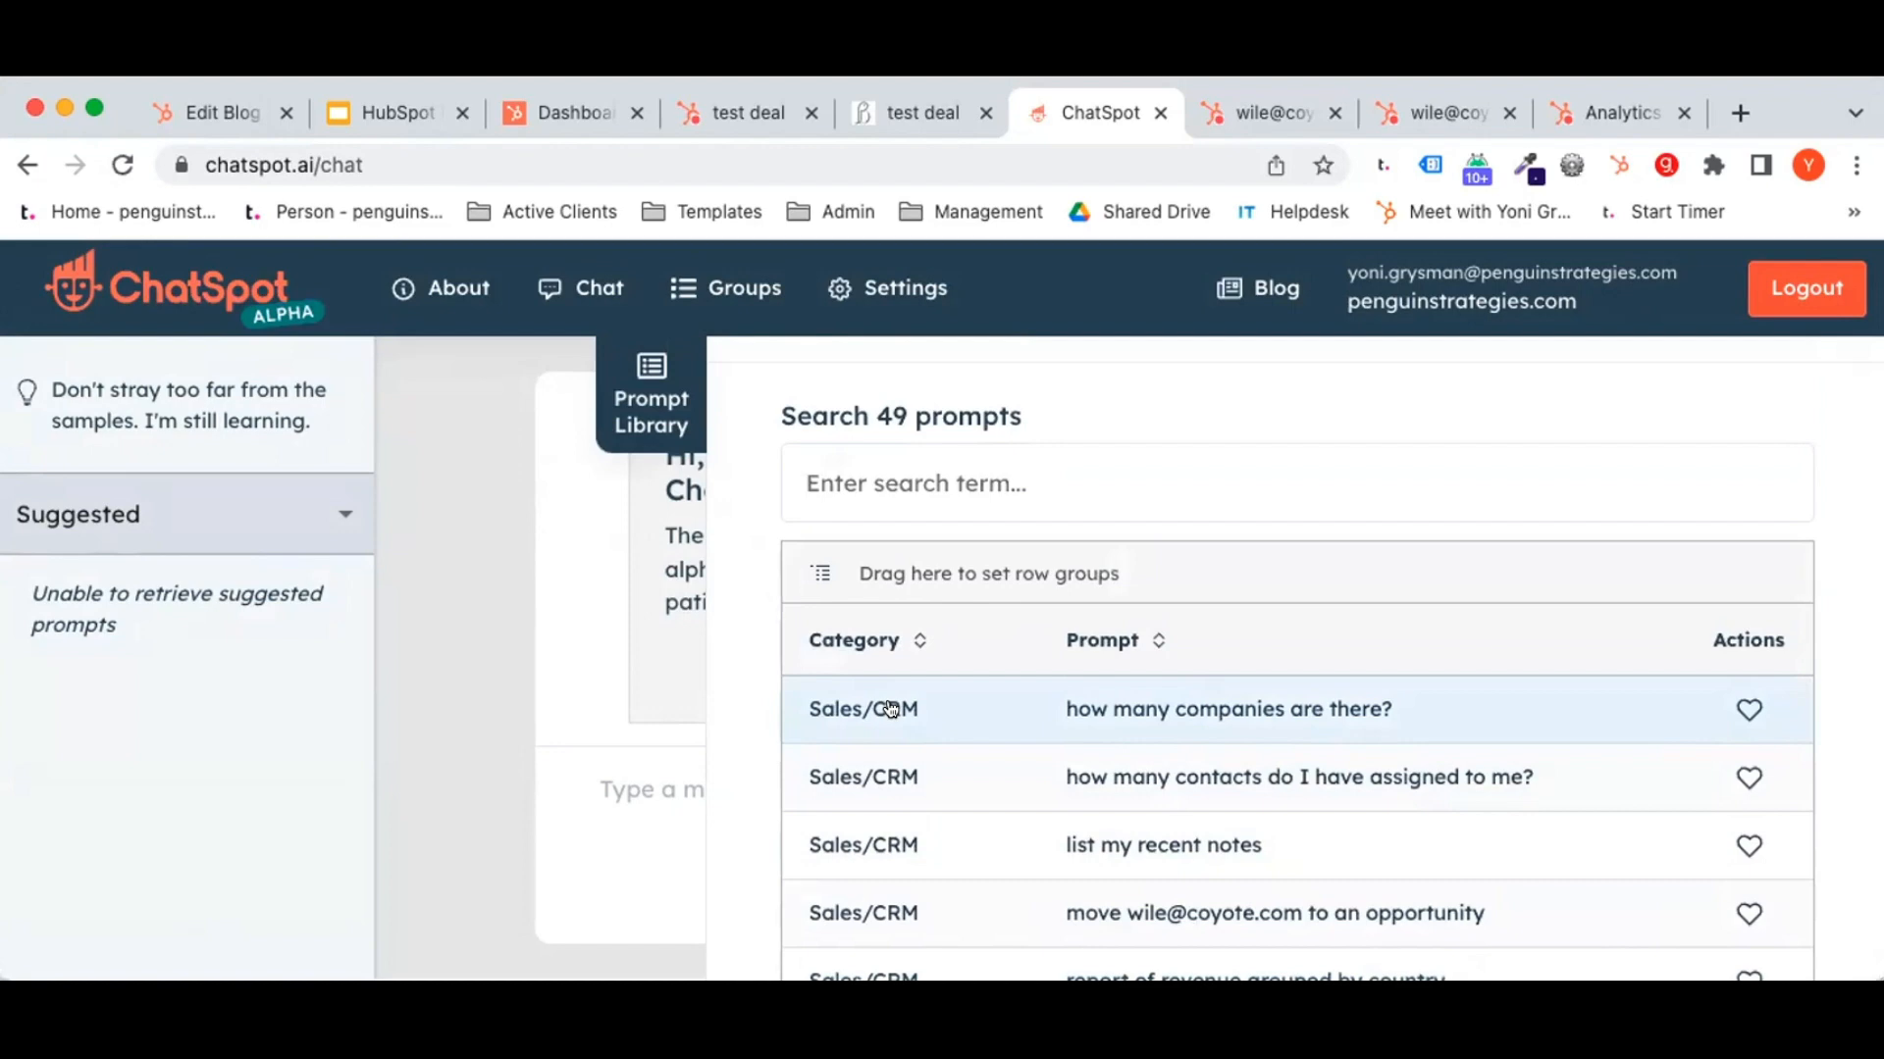
pyautogui.scroll(-6, 1034, 644)
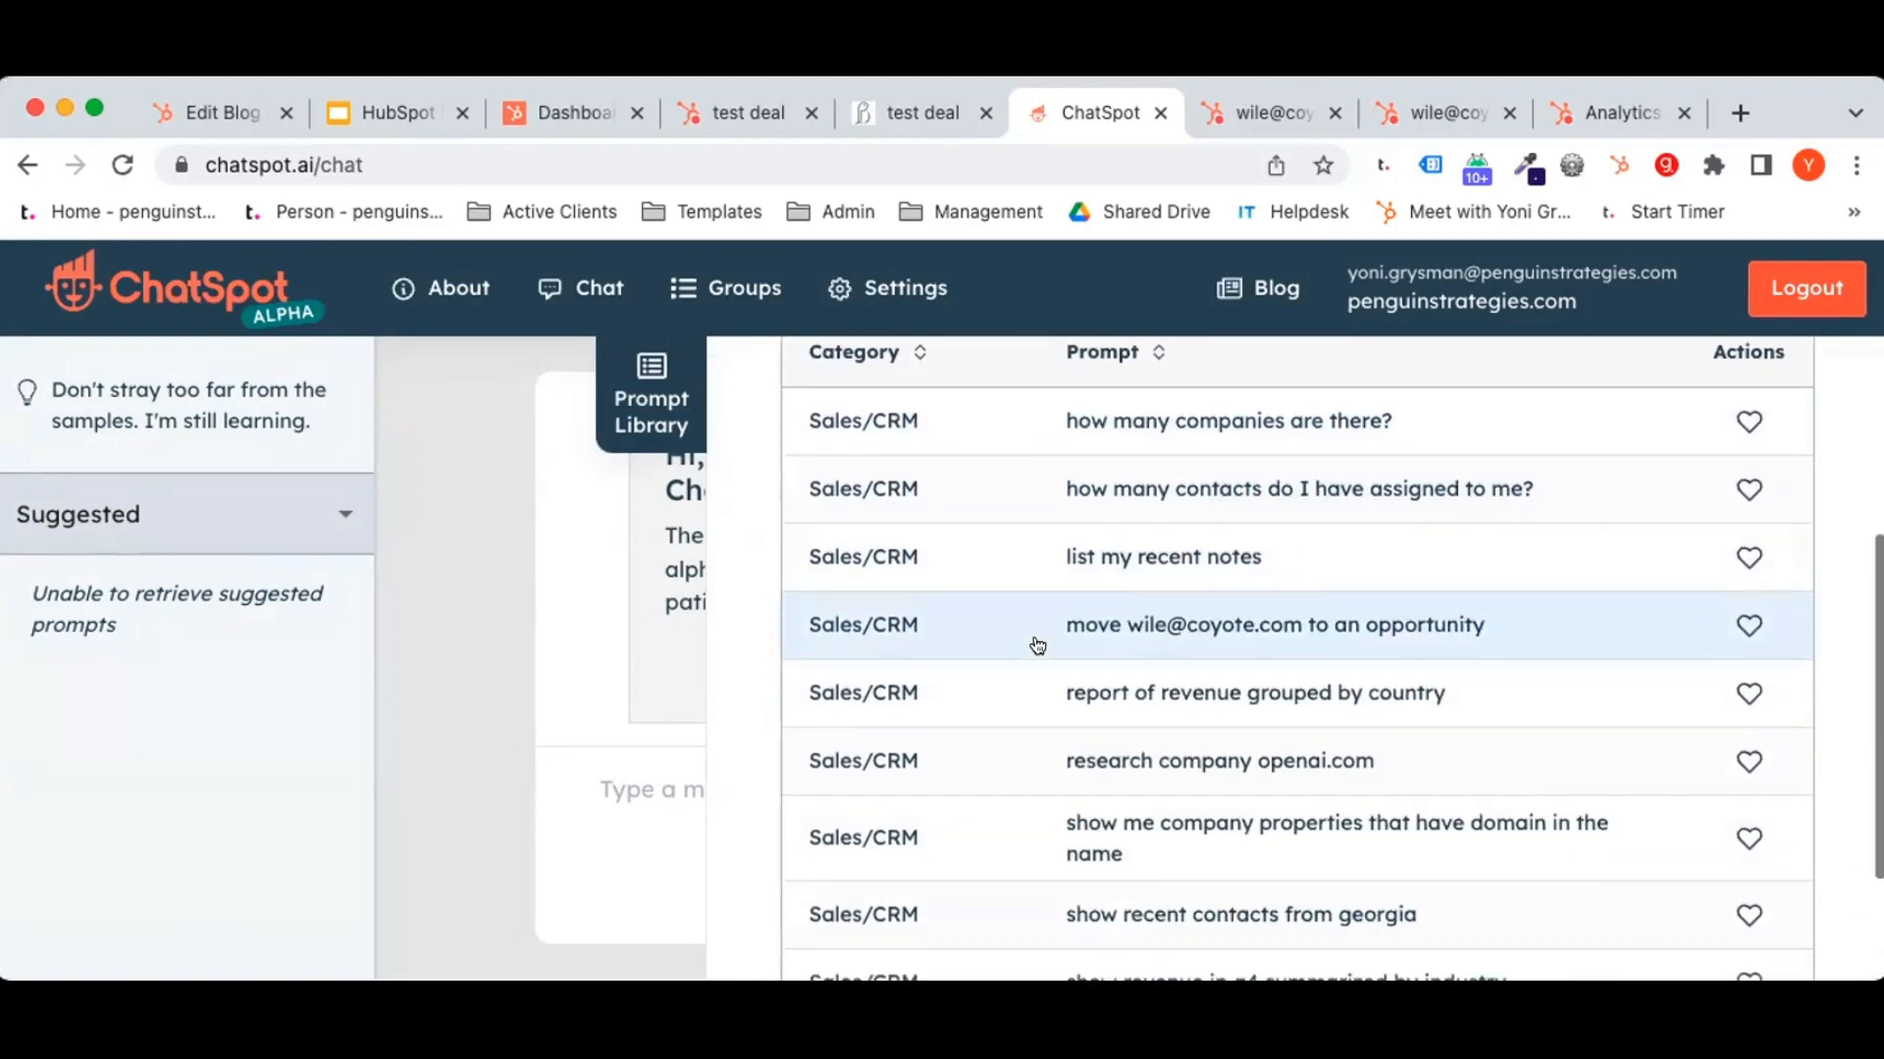
pyautogui.click(587, 682)
# Dictate a chat message by voice asking to add a person by first name to the database, and send it.
pyautogui.scroll(4, 713, 729)
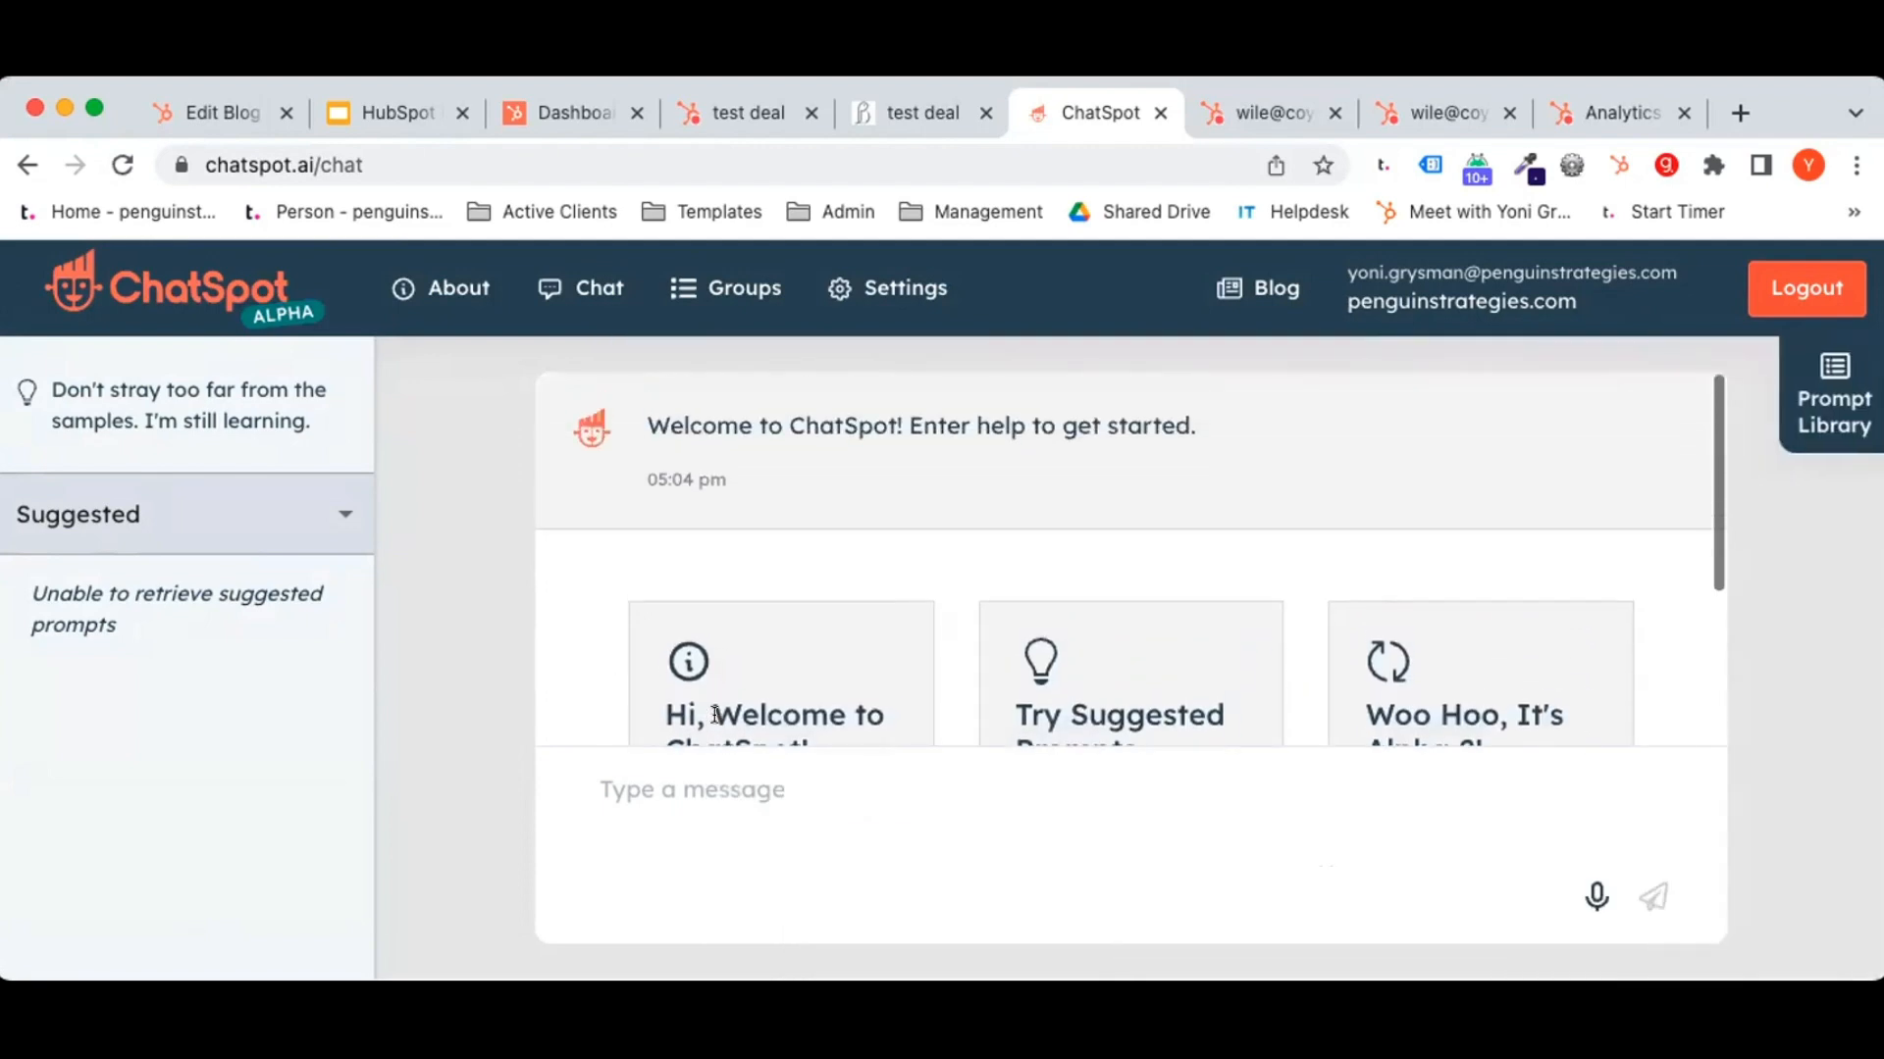
pyautogui.scroll(-4, 713, 716)
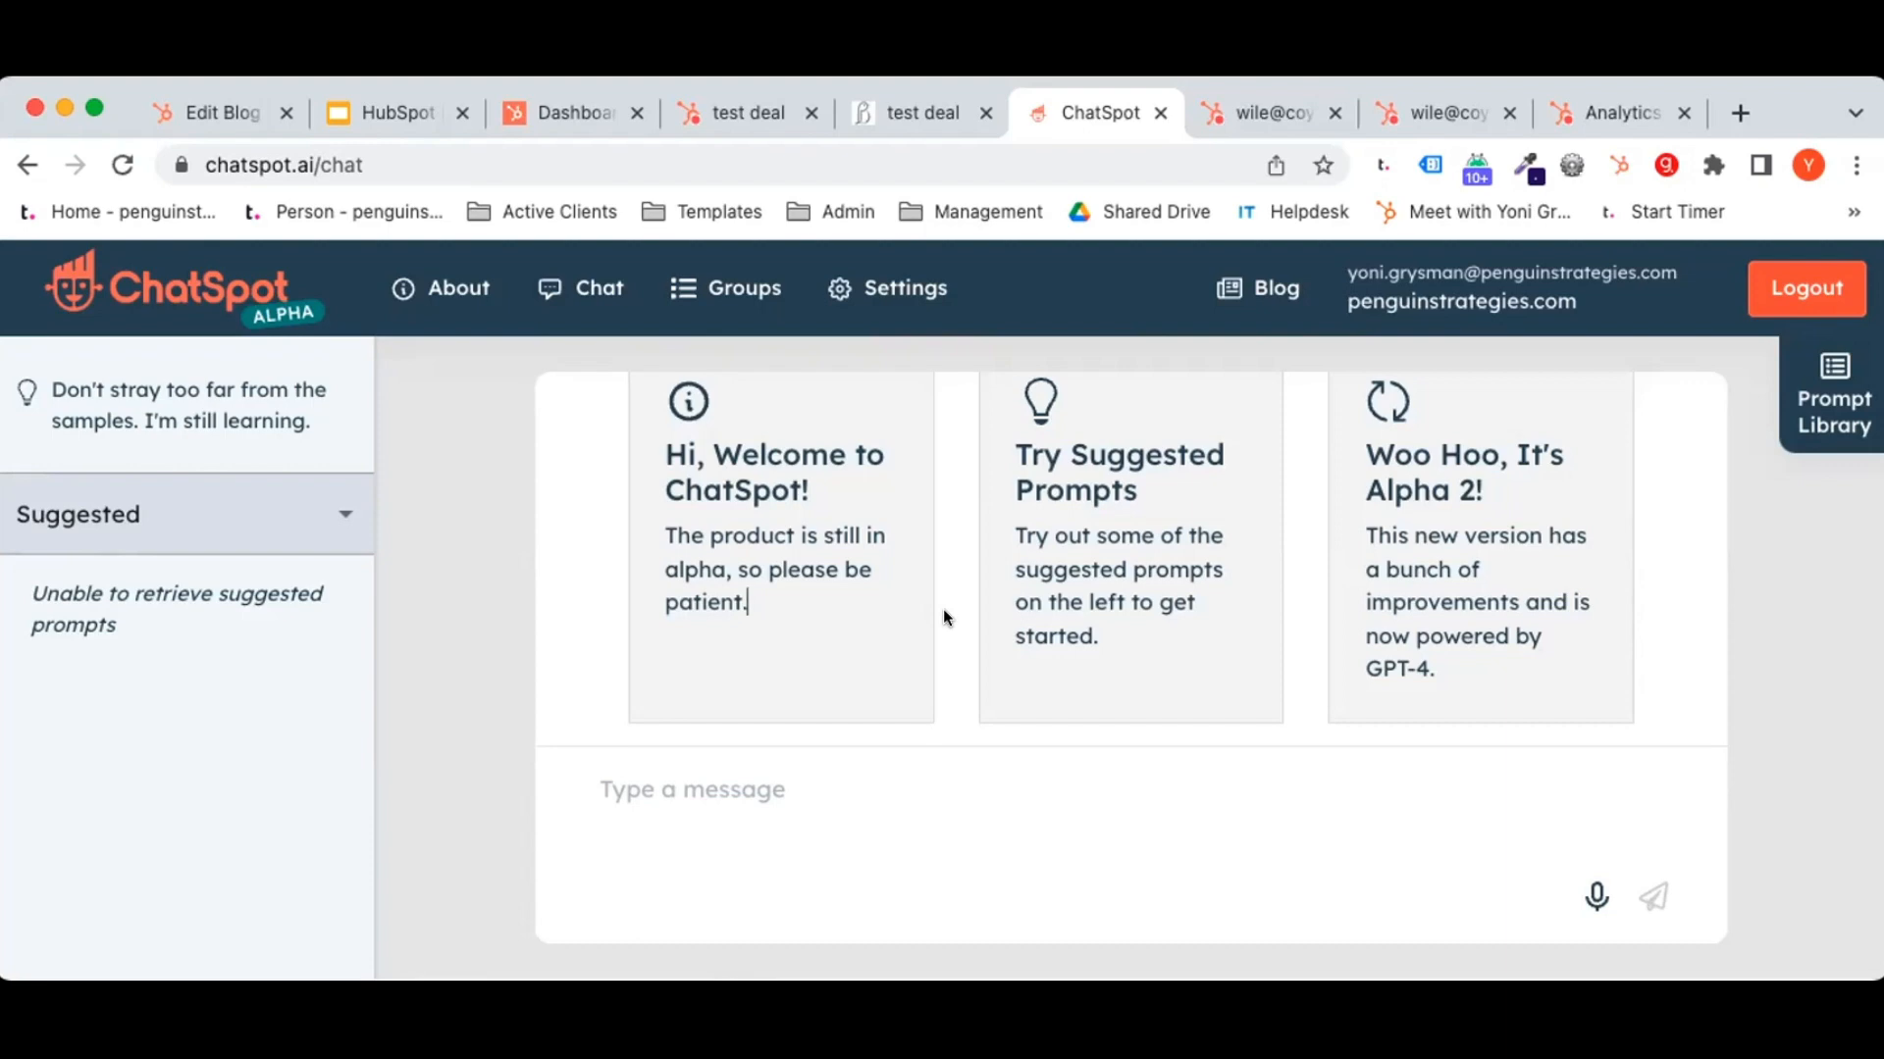
pyautogui.click(1584, 898)
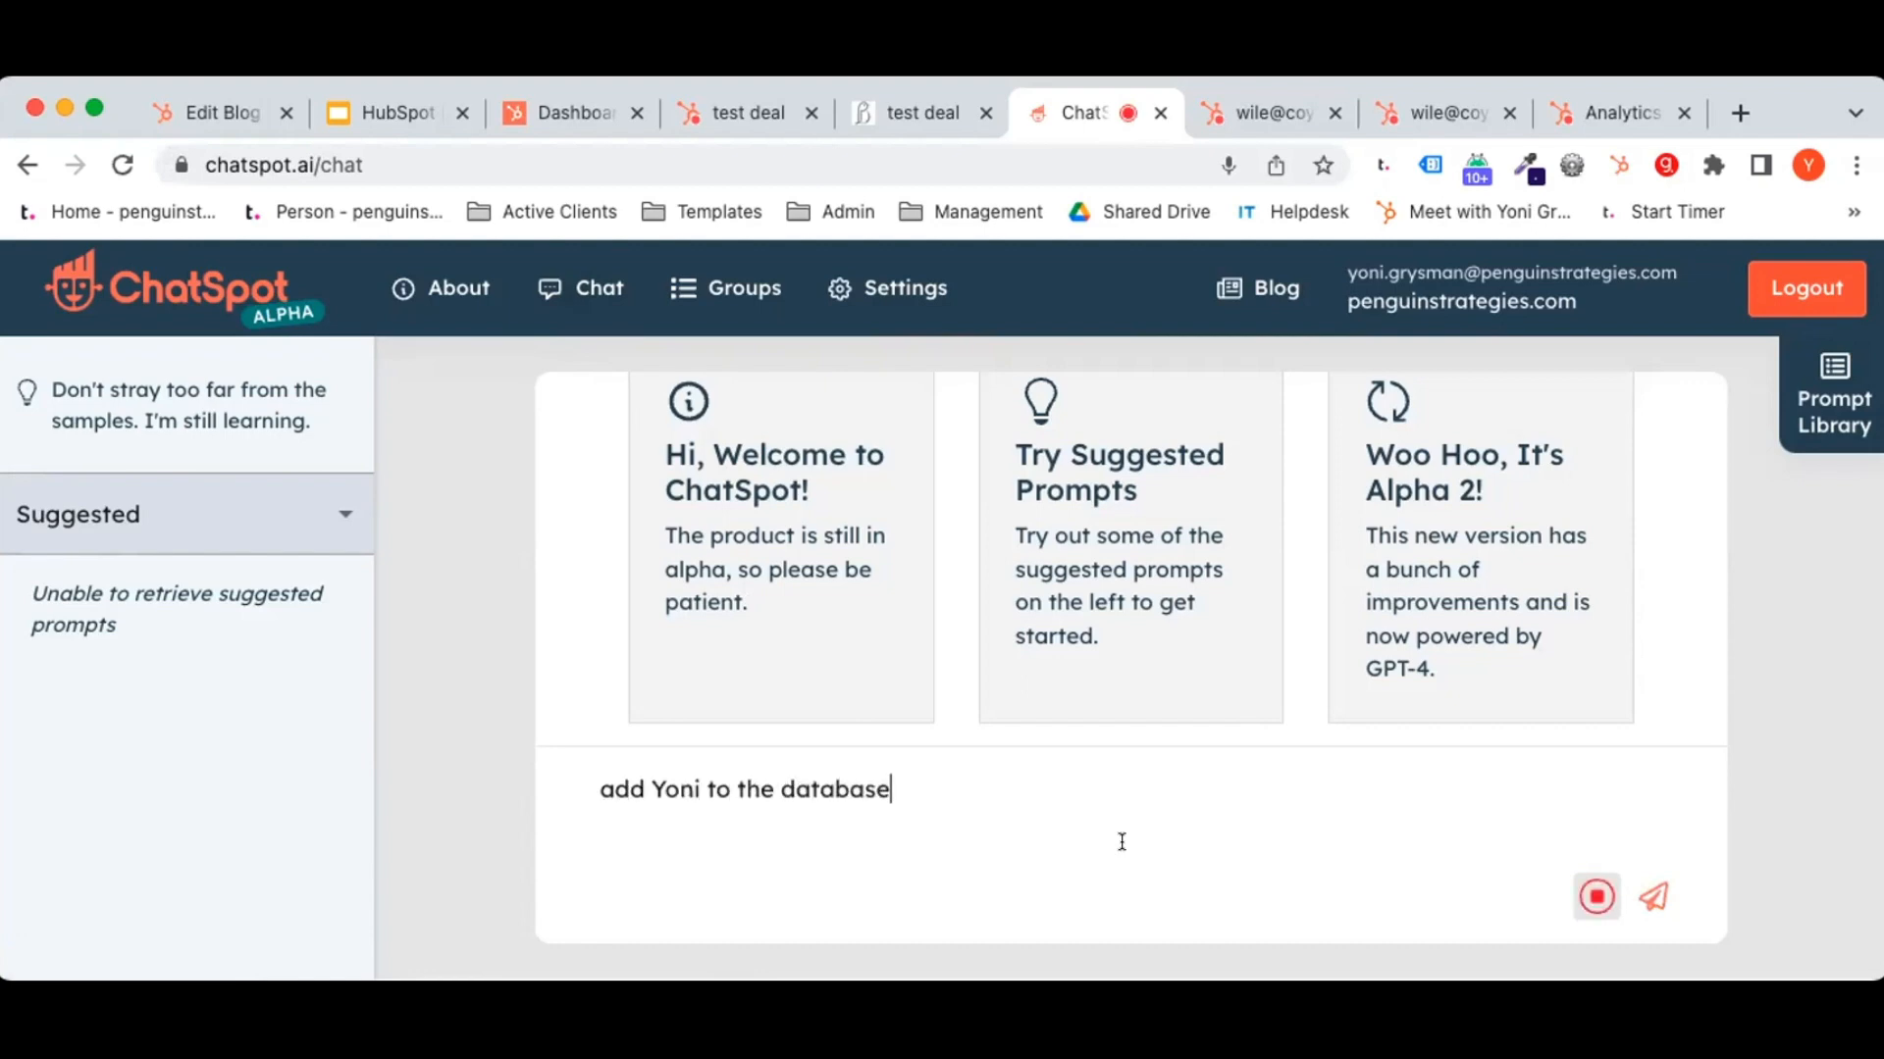
pyautogui.click(1648, 899)
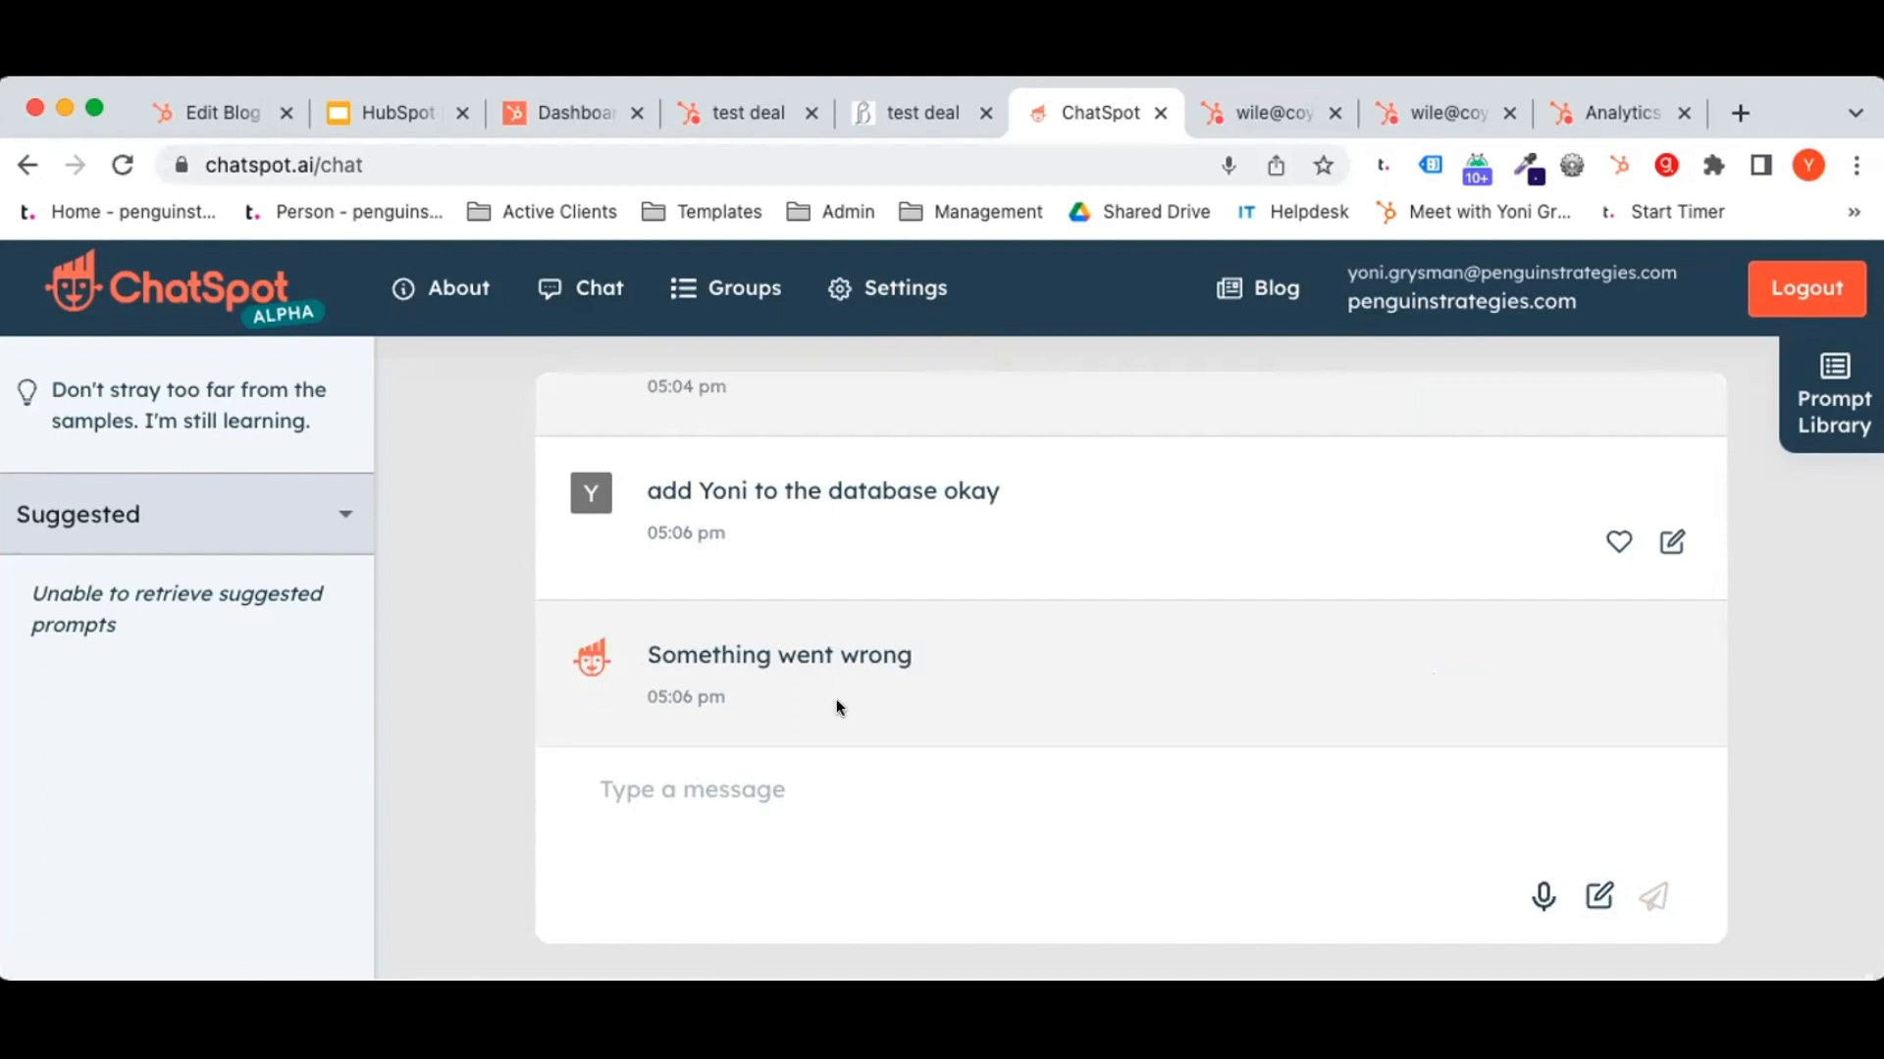
# Open gmail.com in a new browser tab.
pyautogui.click(218, 104)
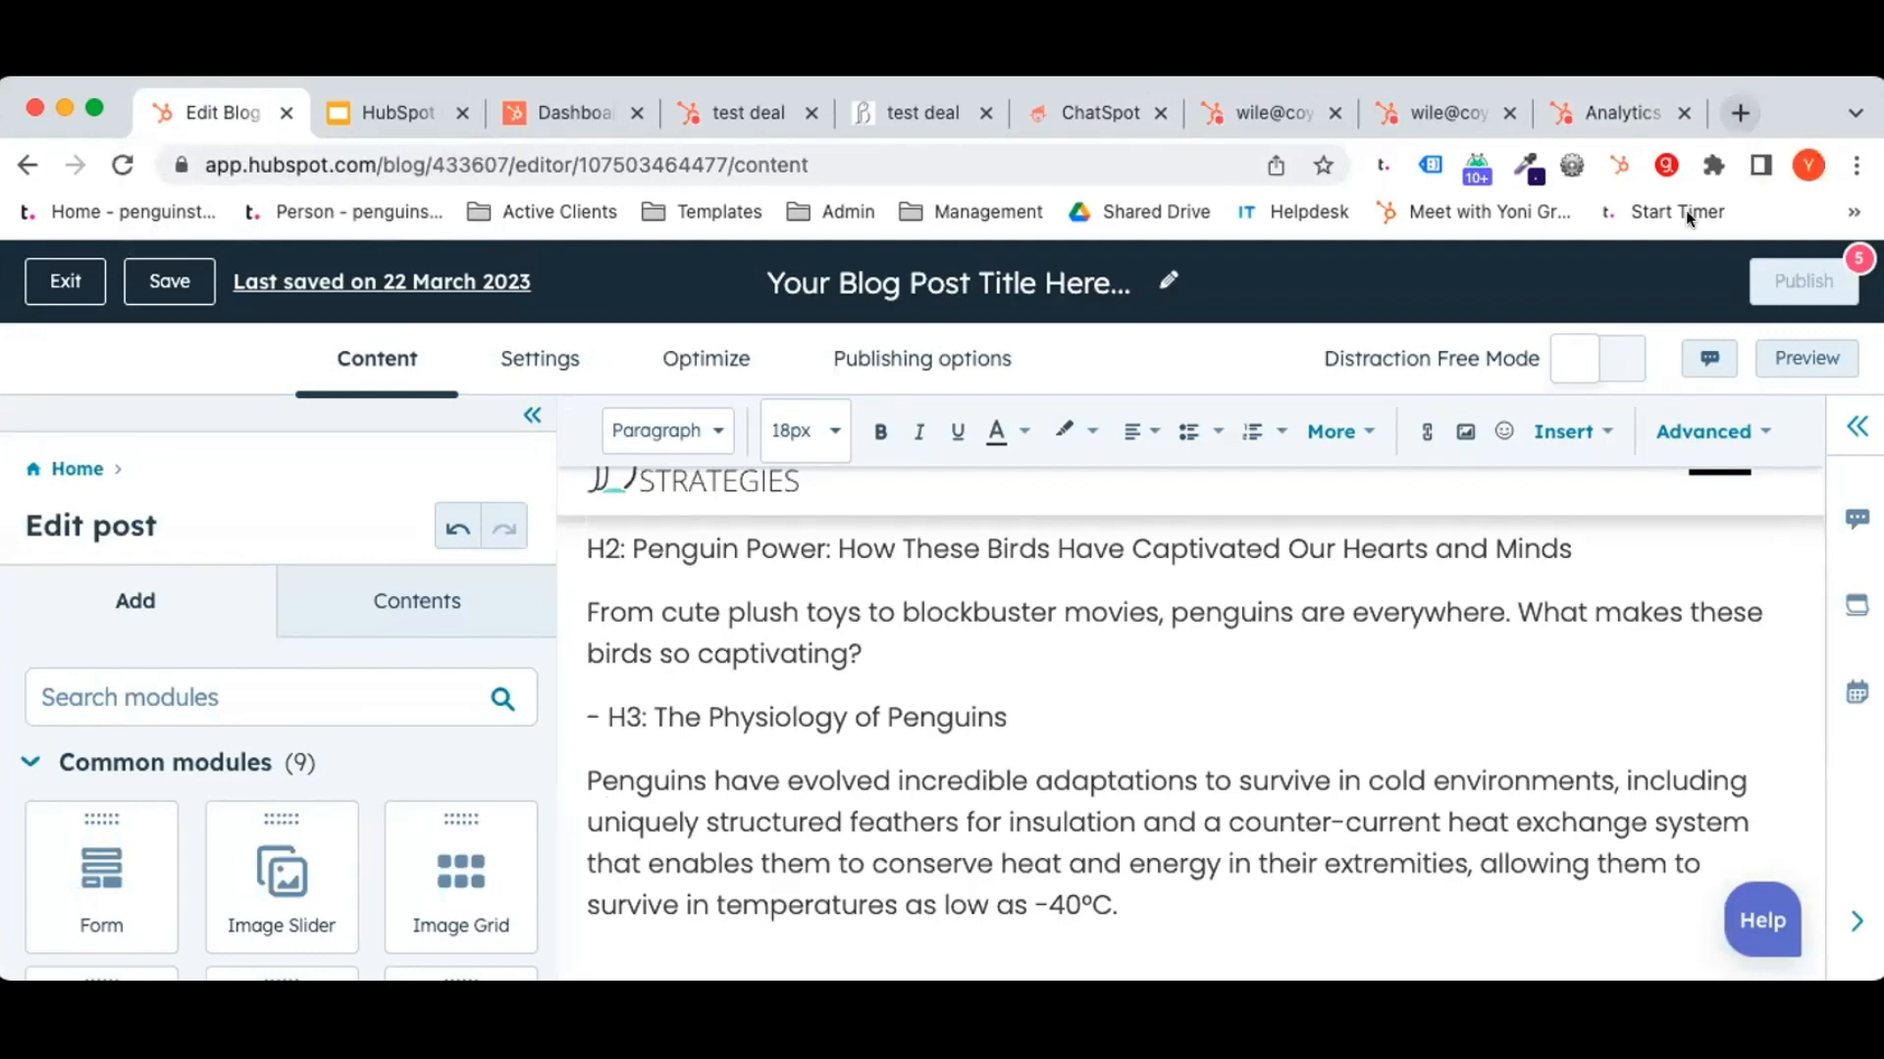
pyautogui.click(1740, 112)
pyautogui.write('gmg')
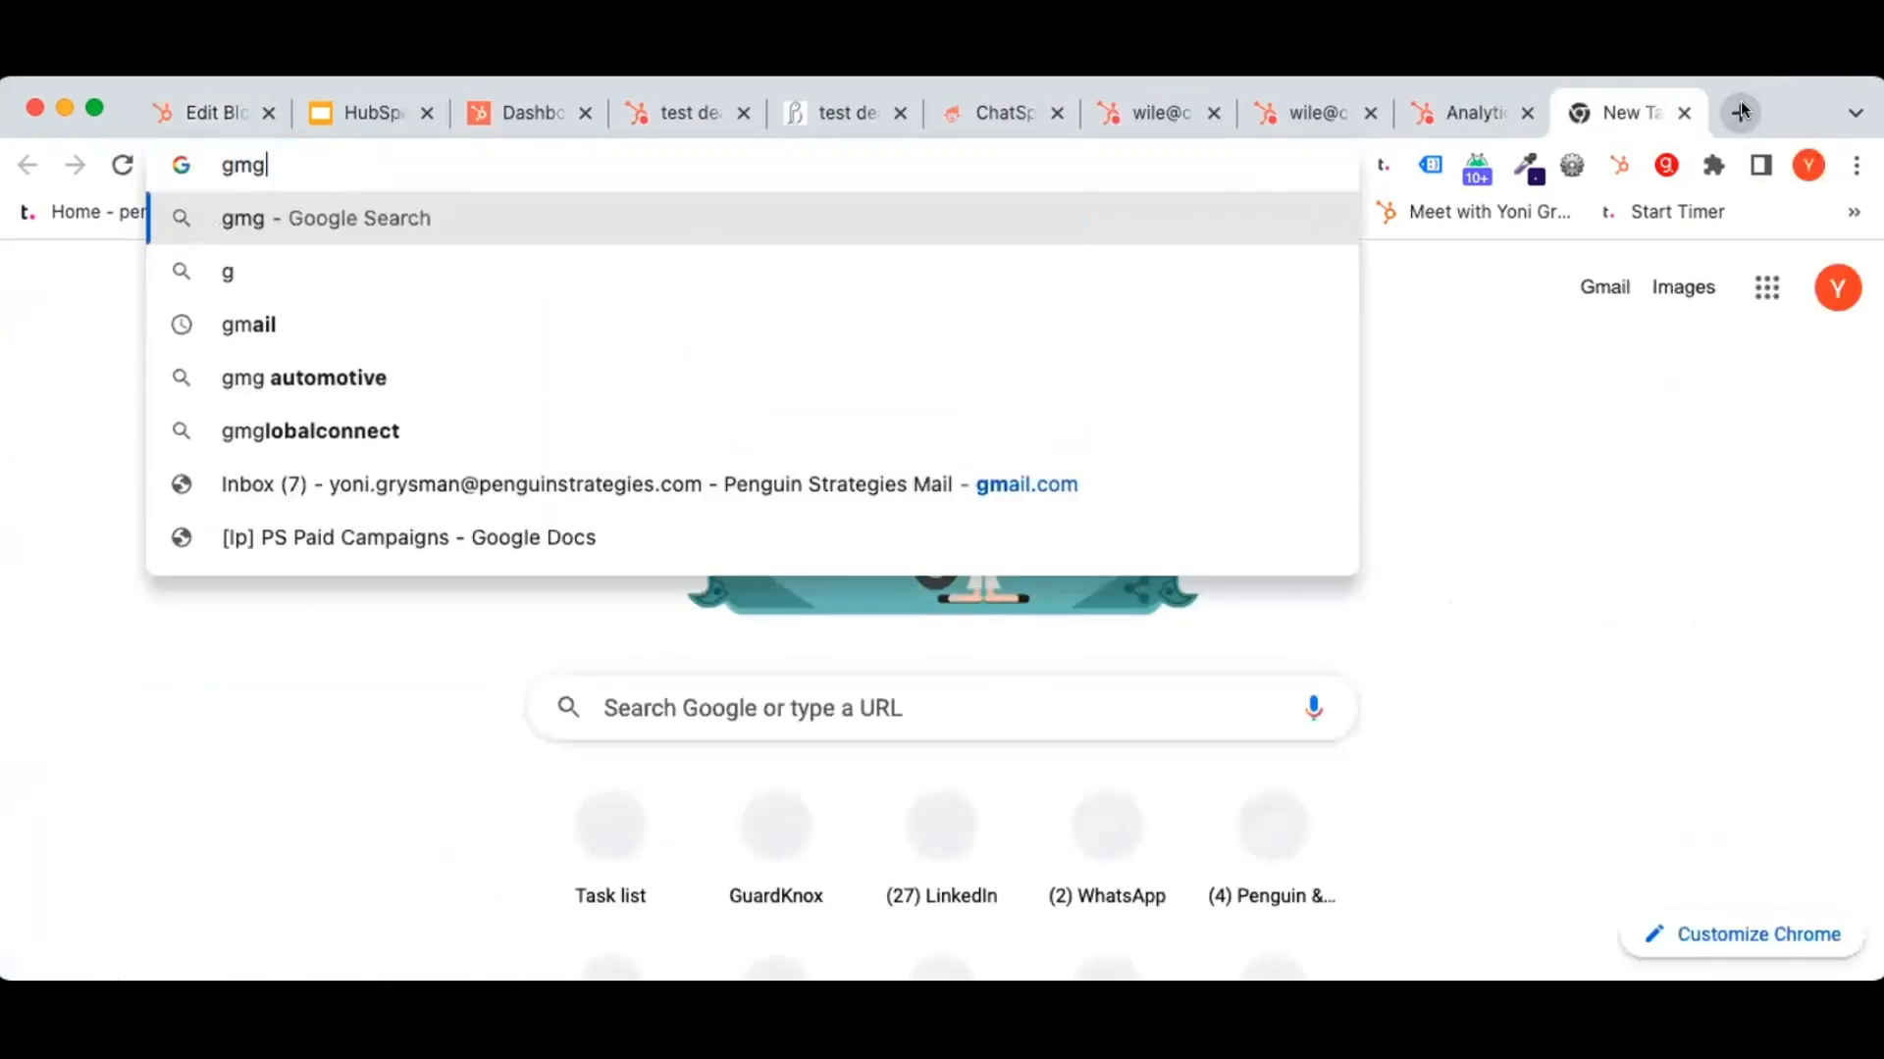
pyautogui.press('BackSpace')
pyautogui.write('ail.com')
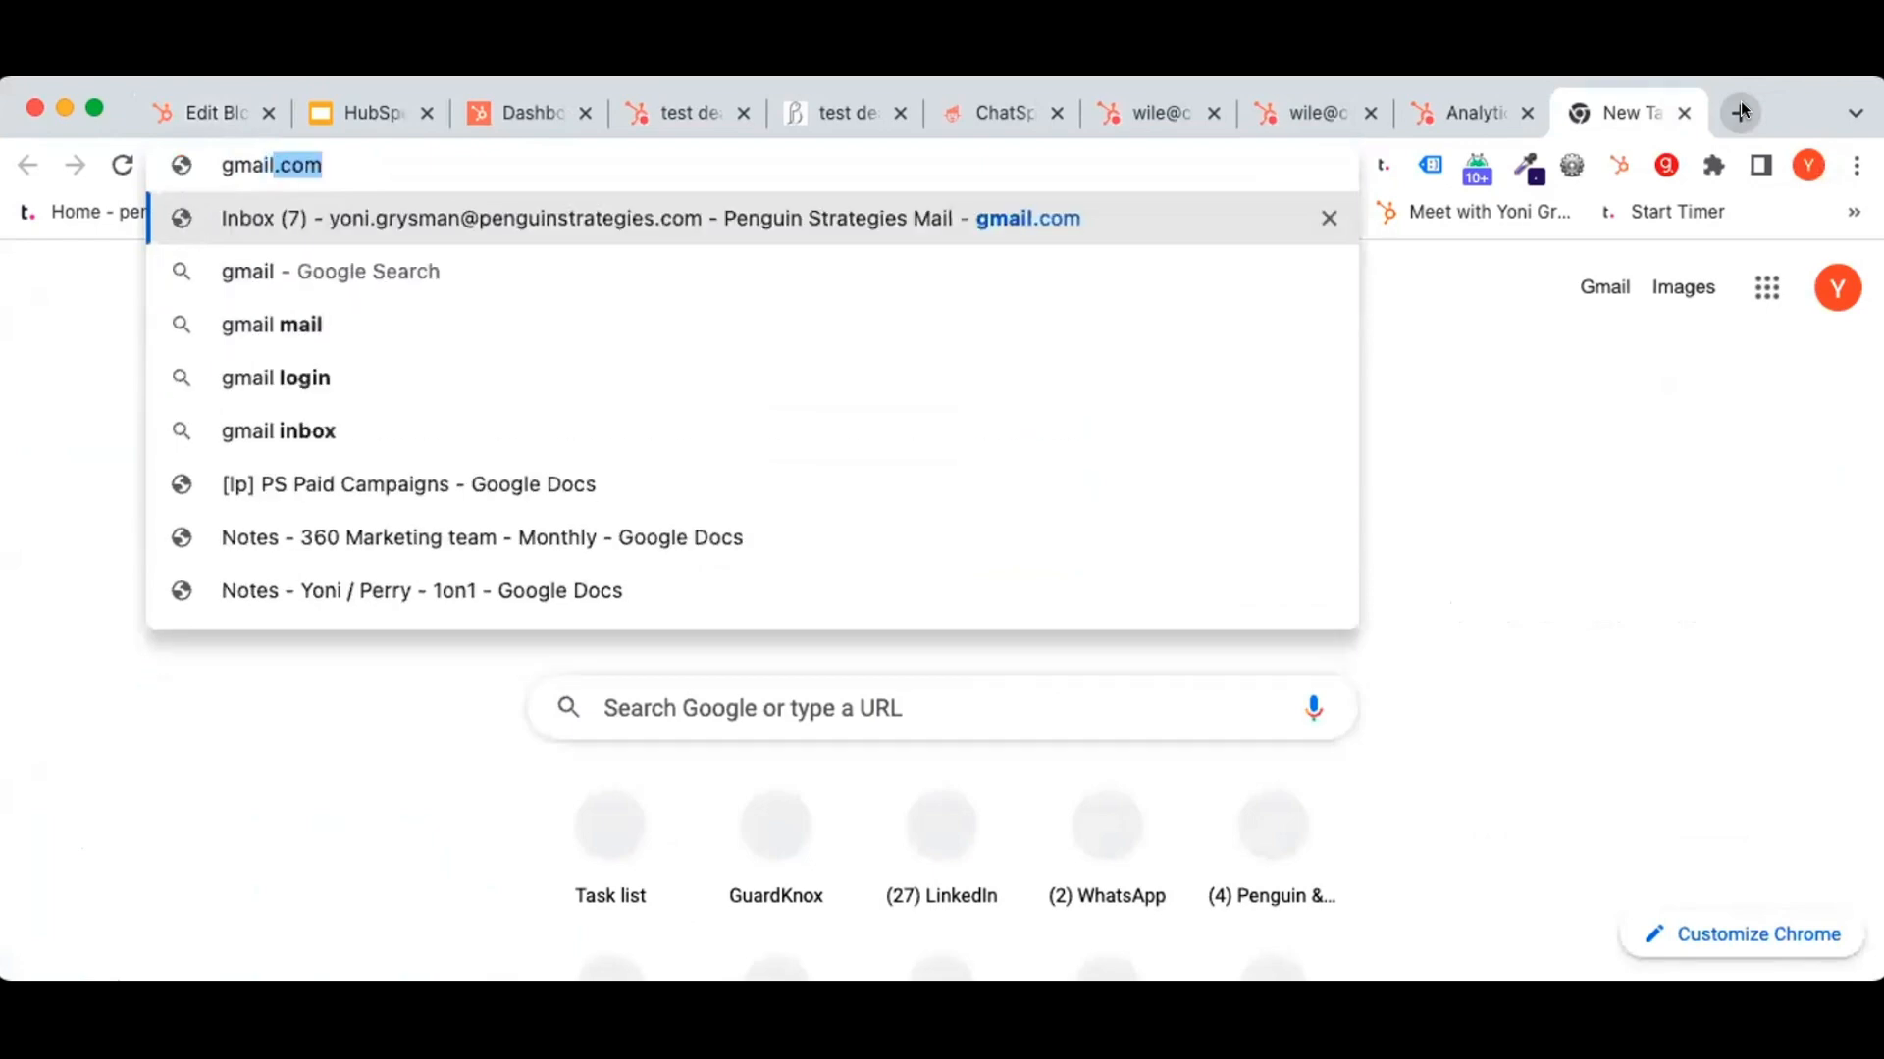
pyautogui.press('Return')
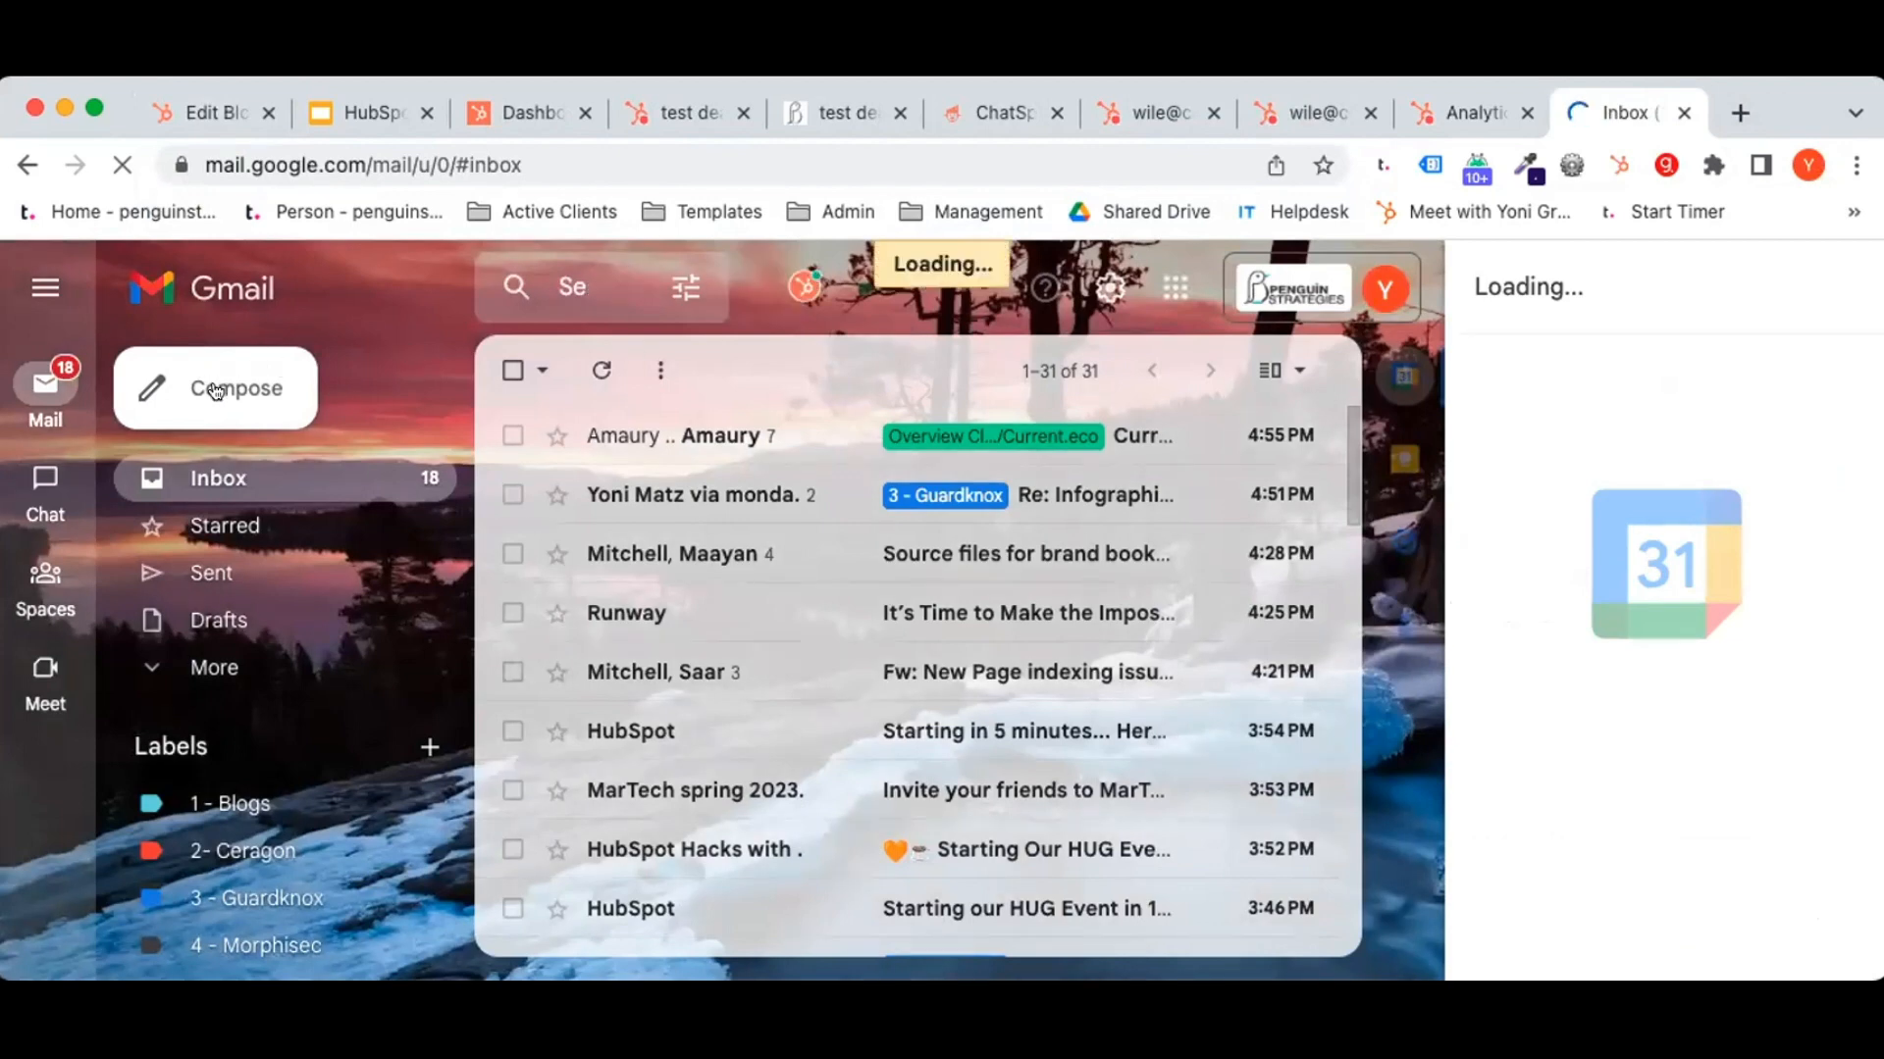
# Start a new Gmail message and open HubSpot's "Write an email for me" content generator.
pyautogui.click(216, 391)
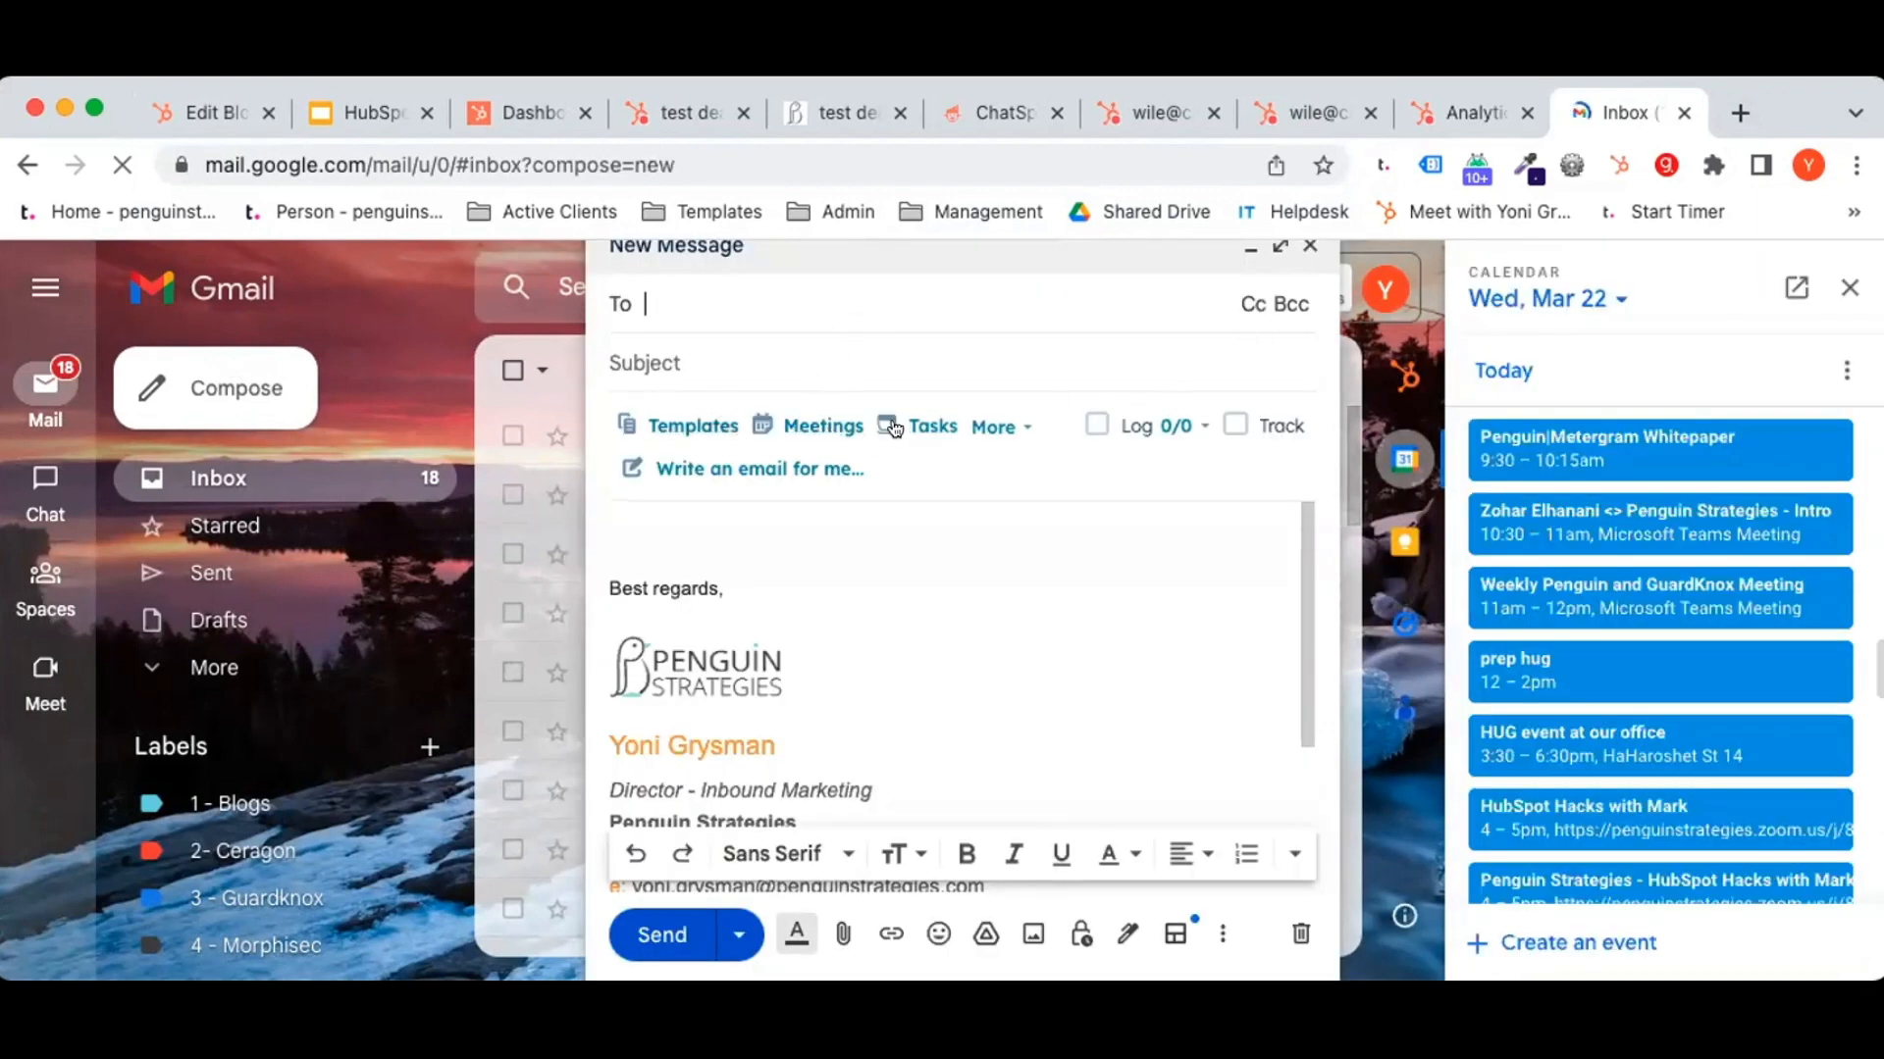
pyautogui.click(827, 461)
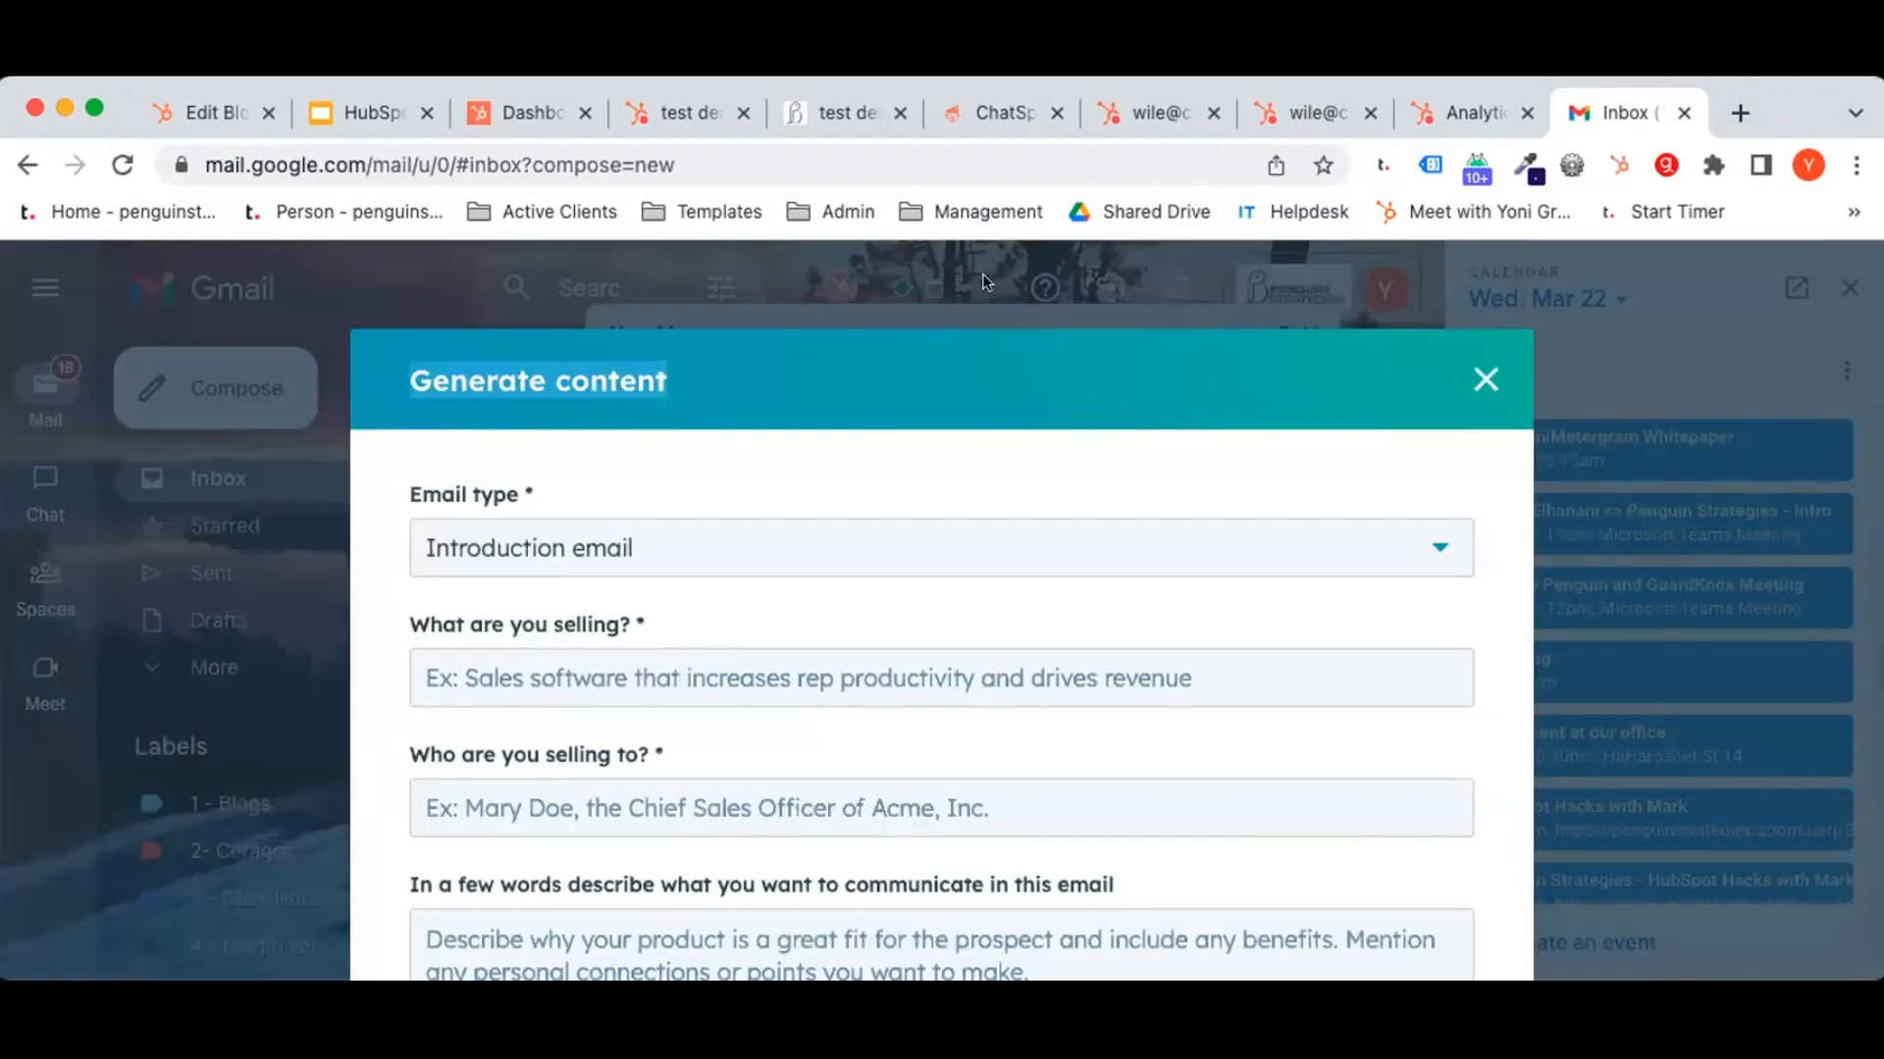
pyautogui.scroll(-1, 967, 427)
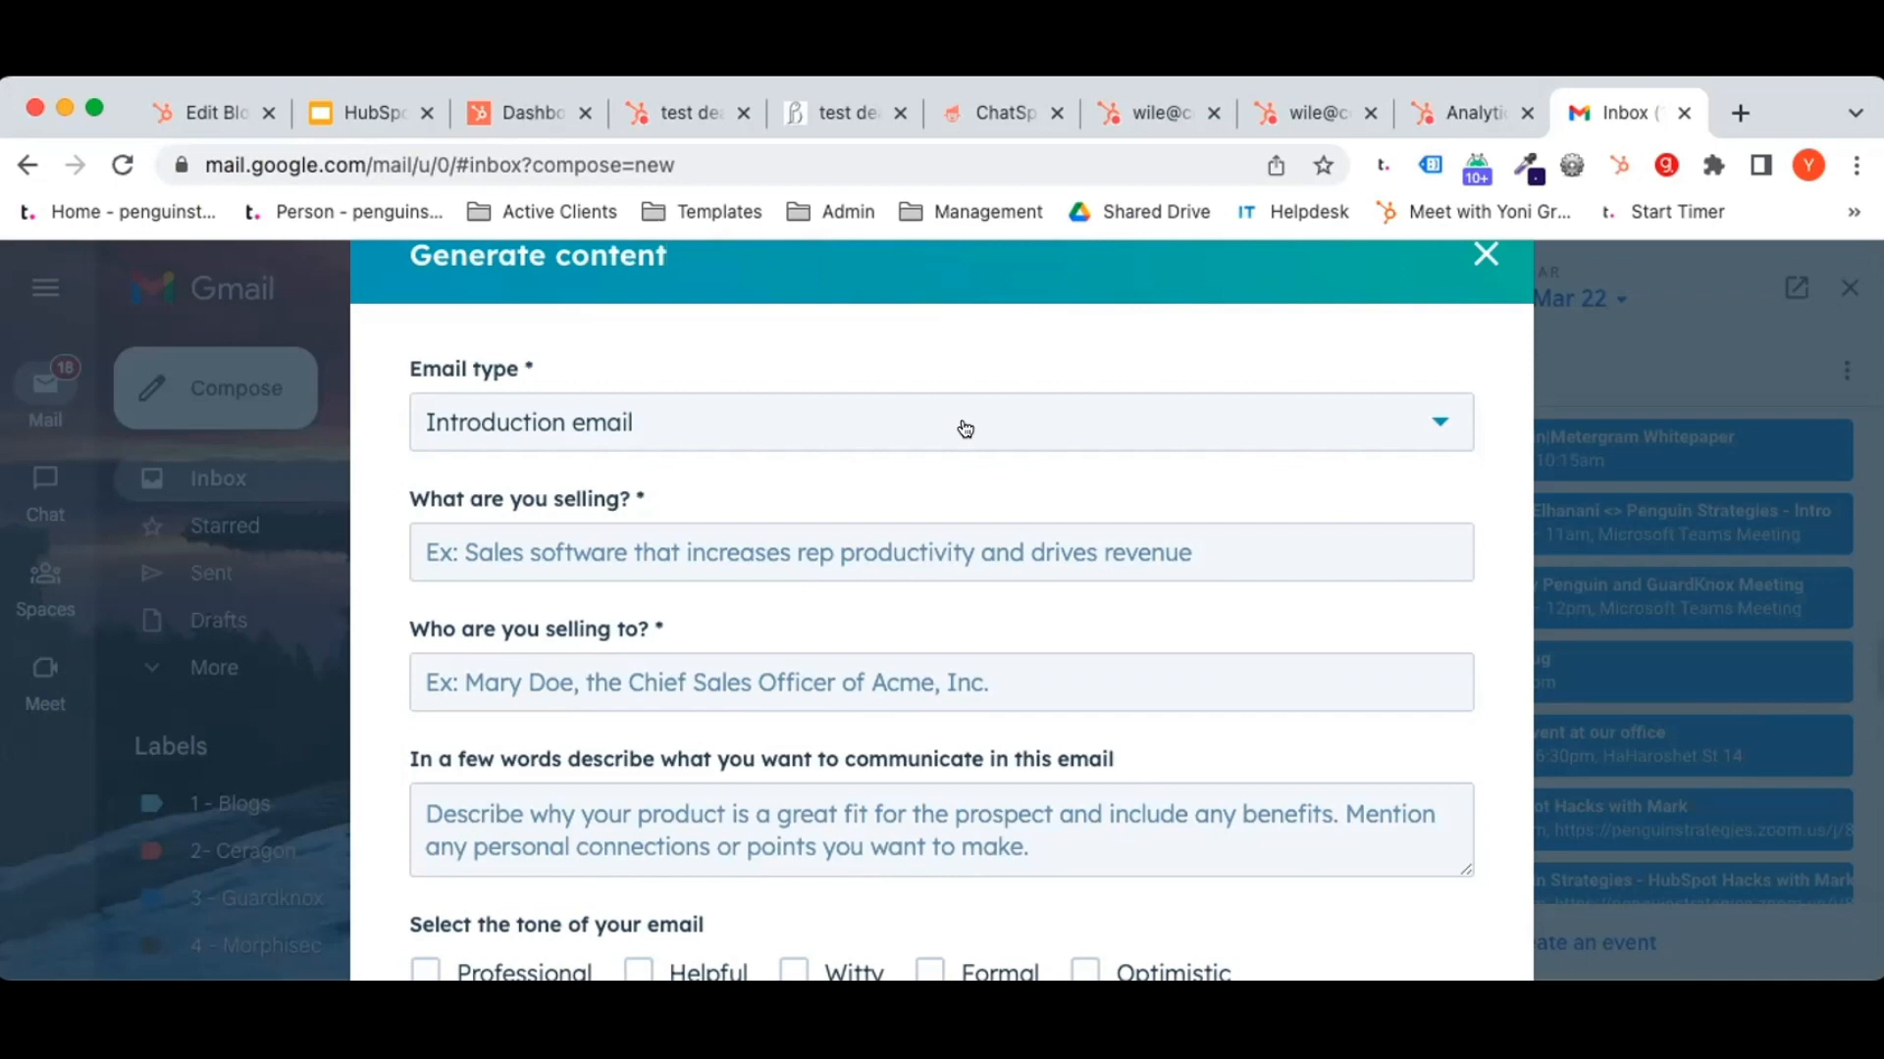
# Enter "sales software for midsize companies" as what is being sold and "chief of sales and c suite" as who it is sold to.
pyautogui.click(828, 544)
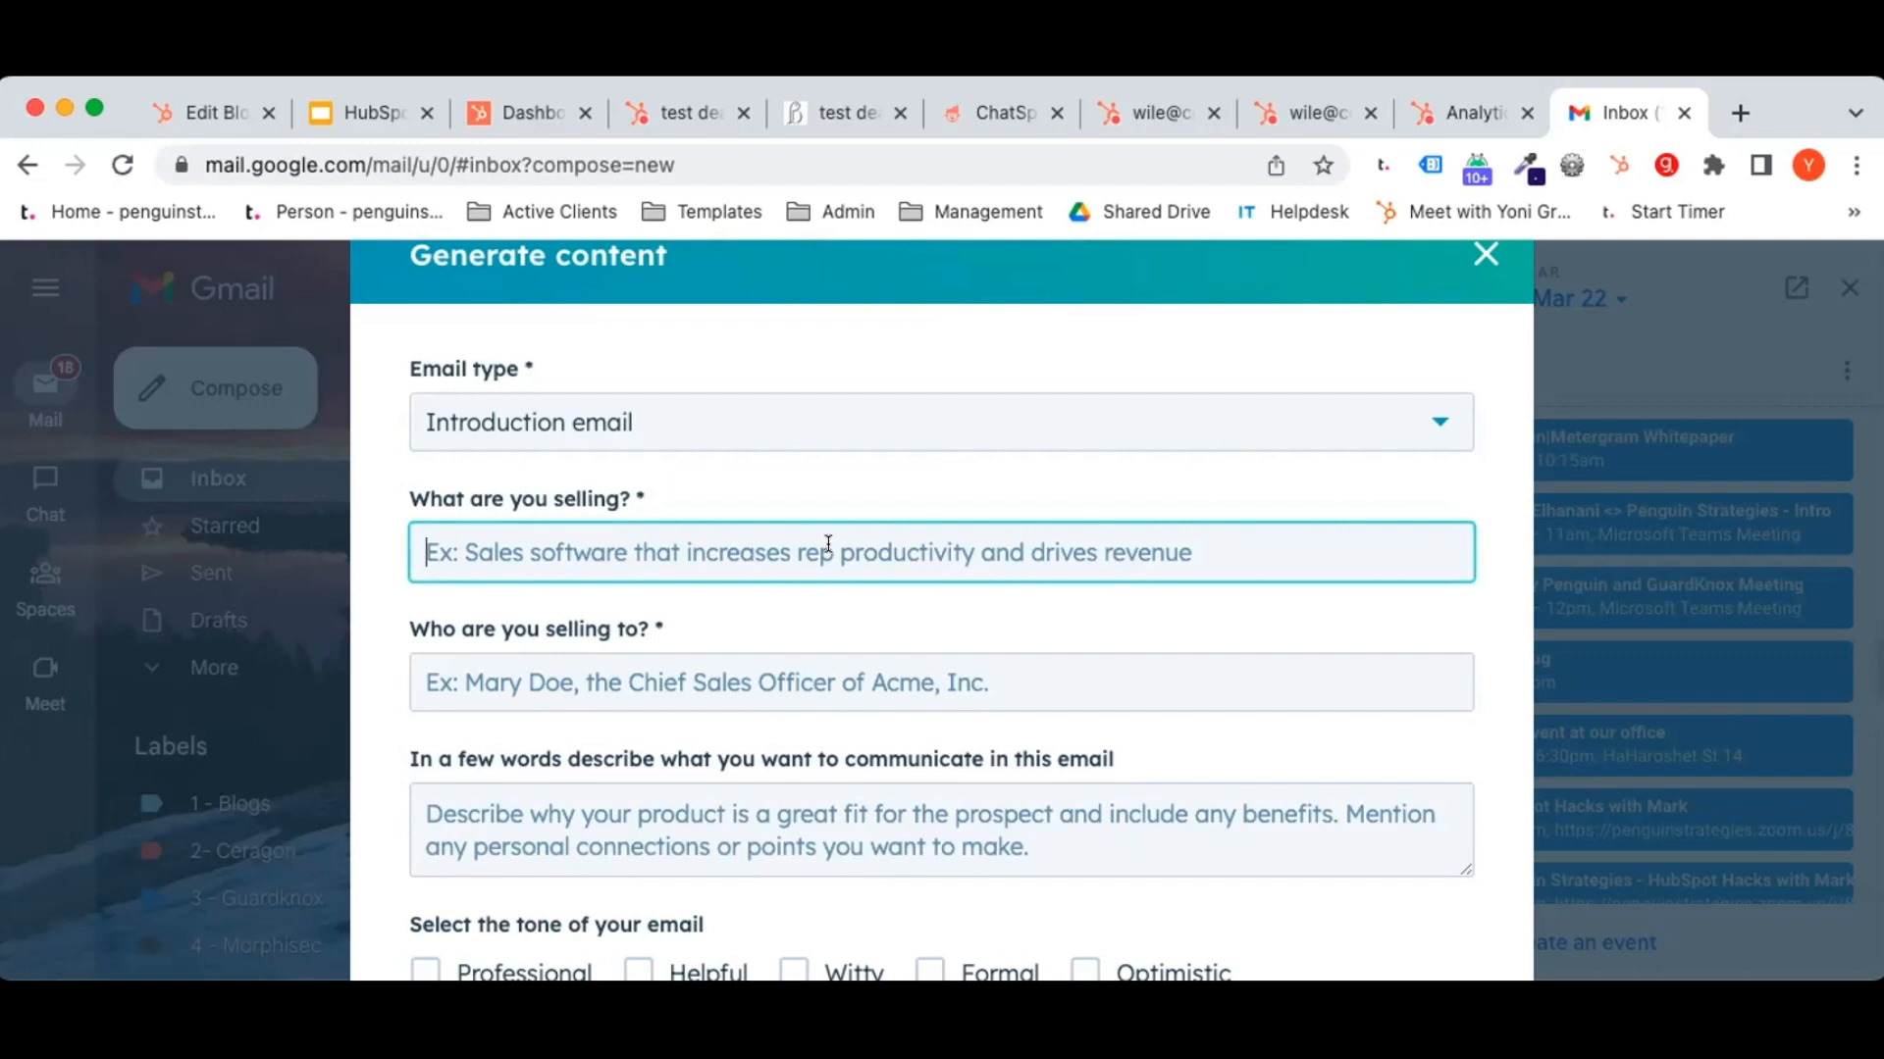
pyautogui.write('sales sof')
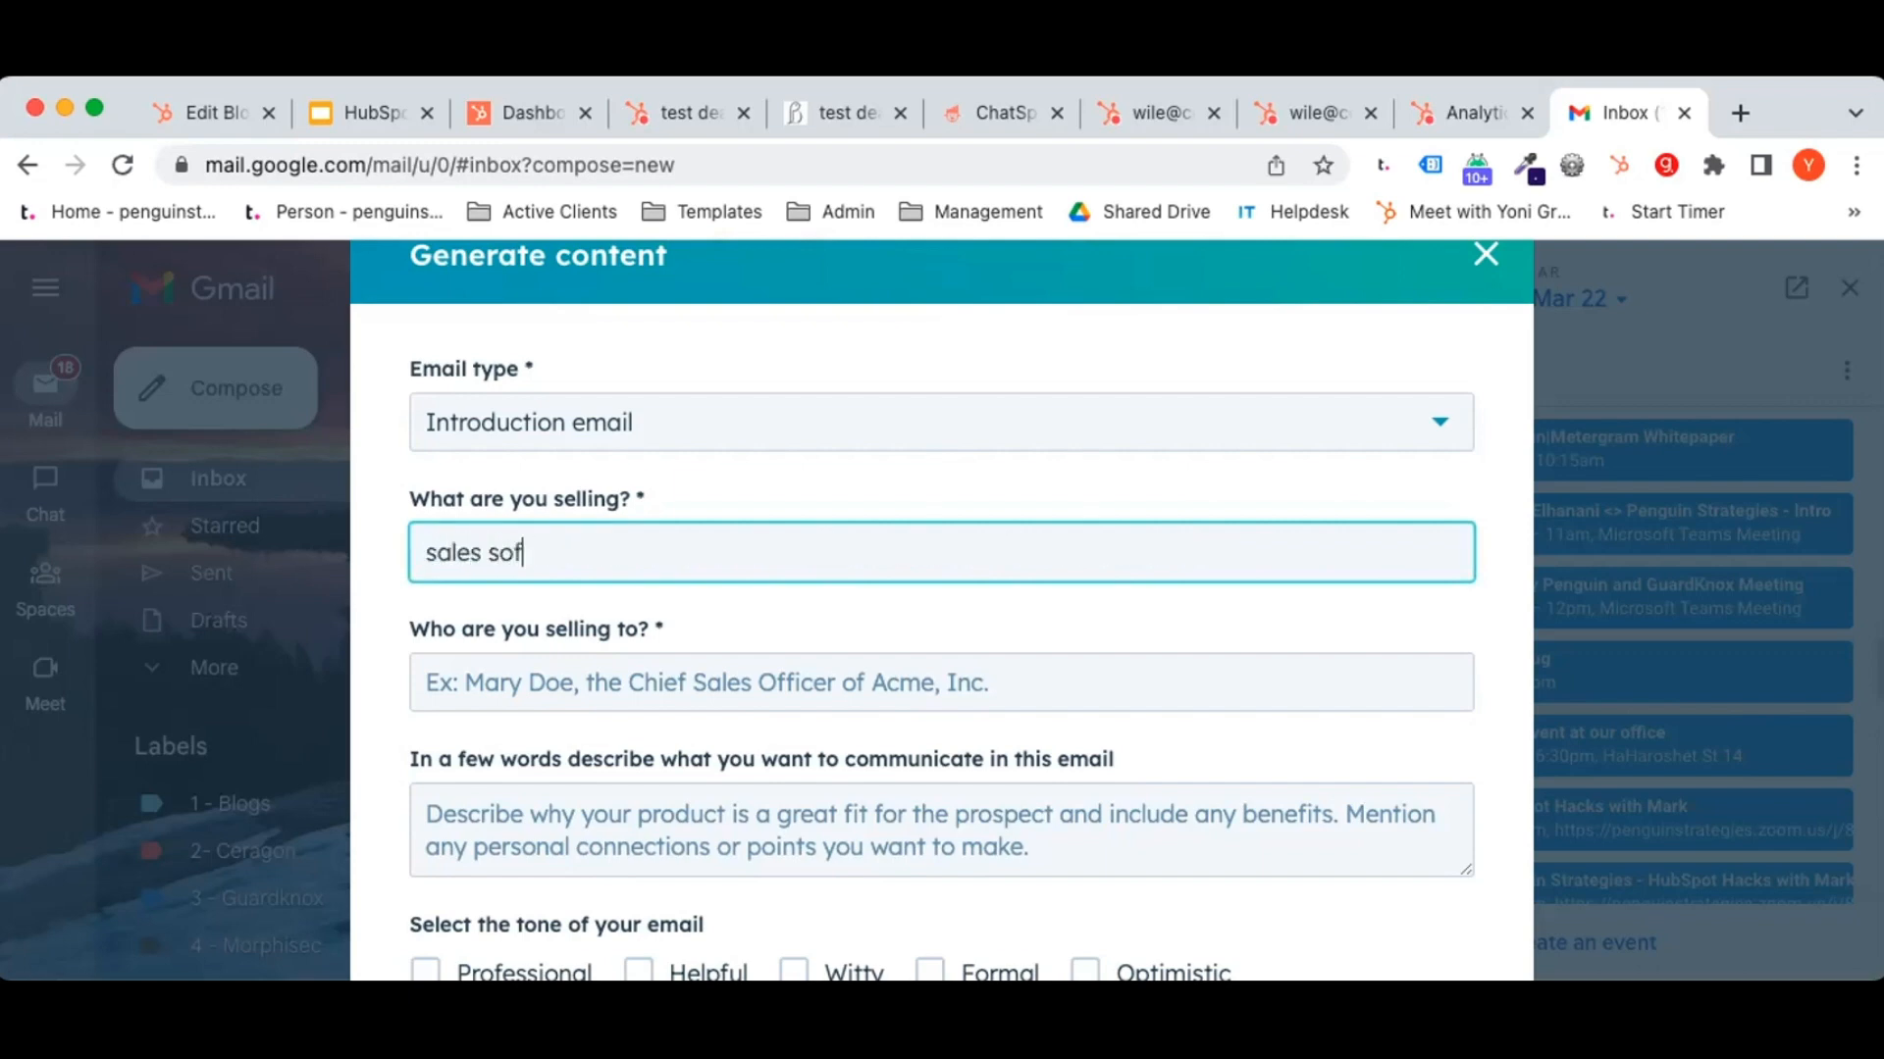
pyautogui.write('tware for midsi')
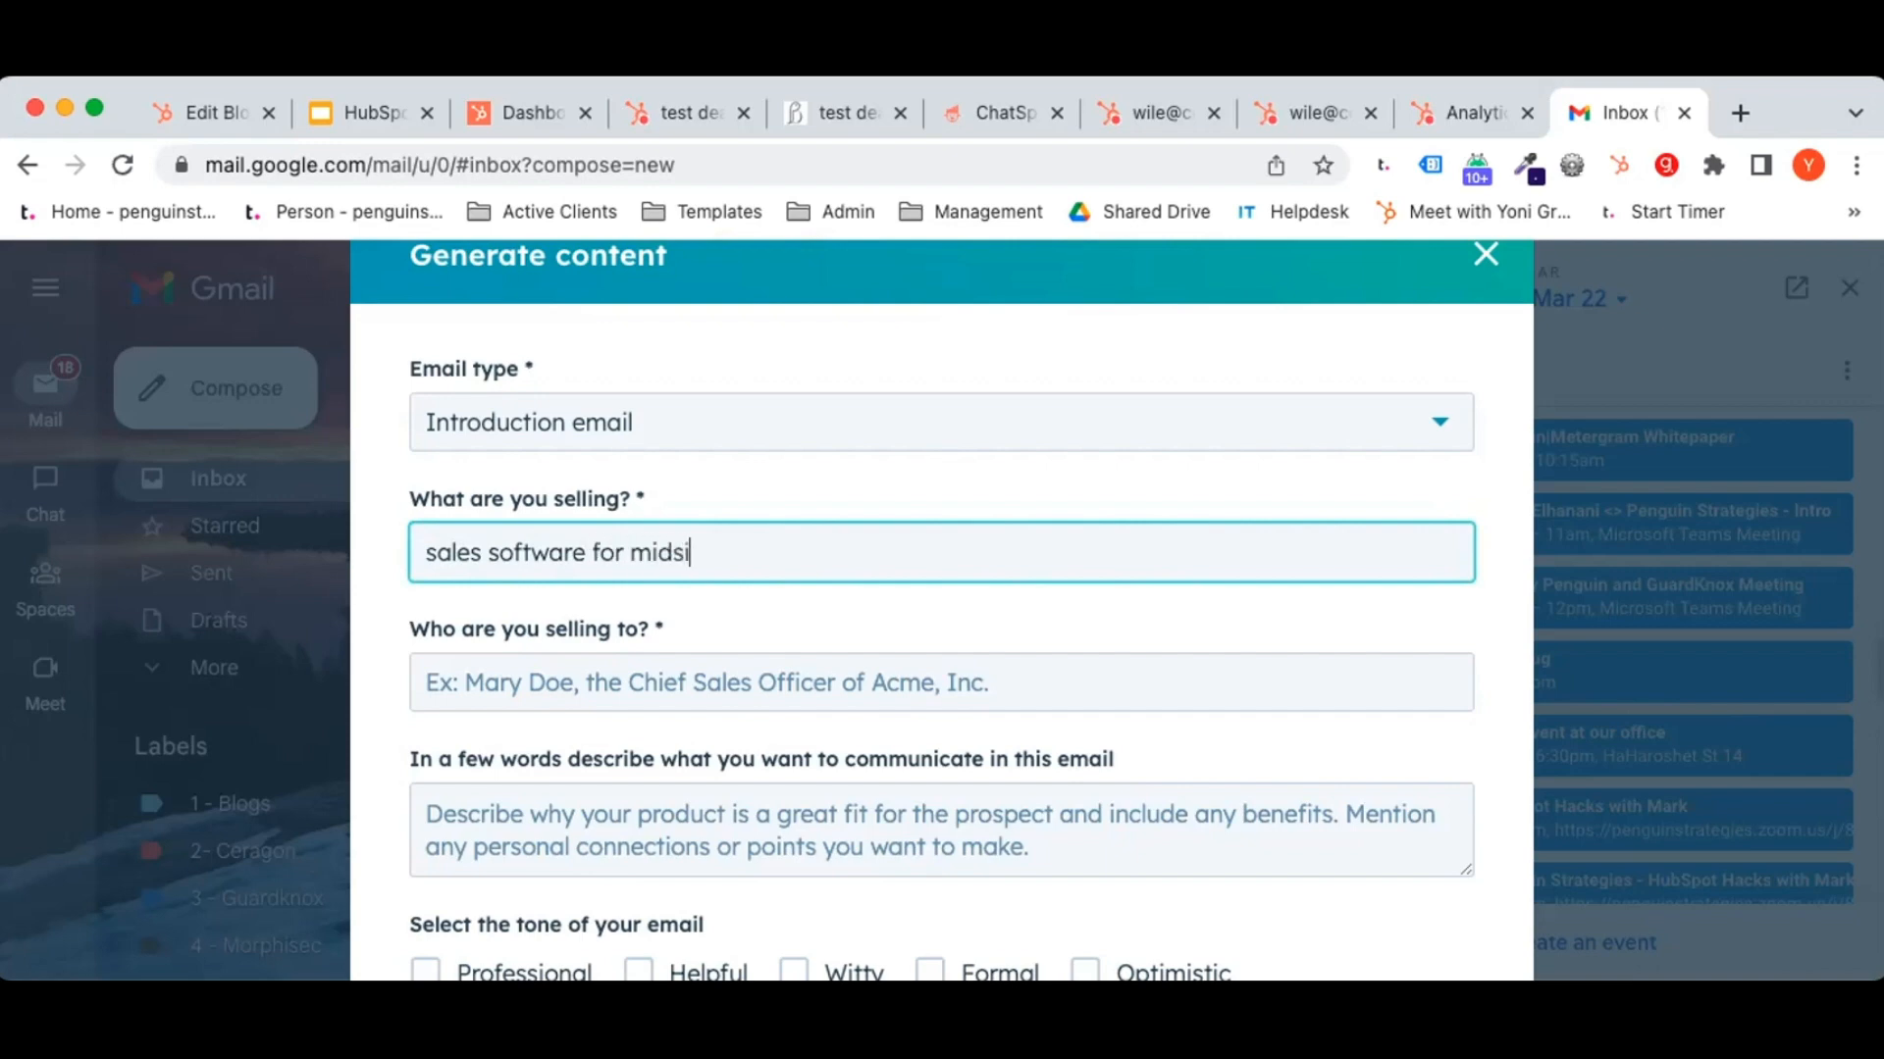
pyautogui.write('ze companies')
pyautogui.click(684, 685)
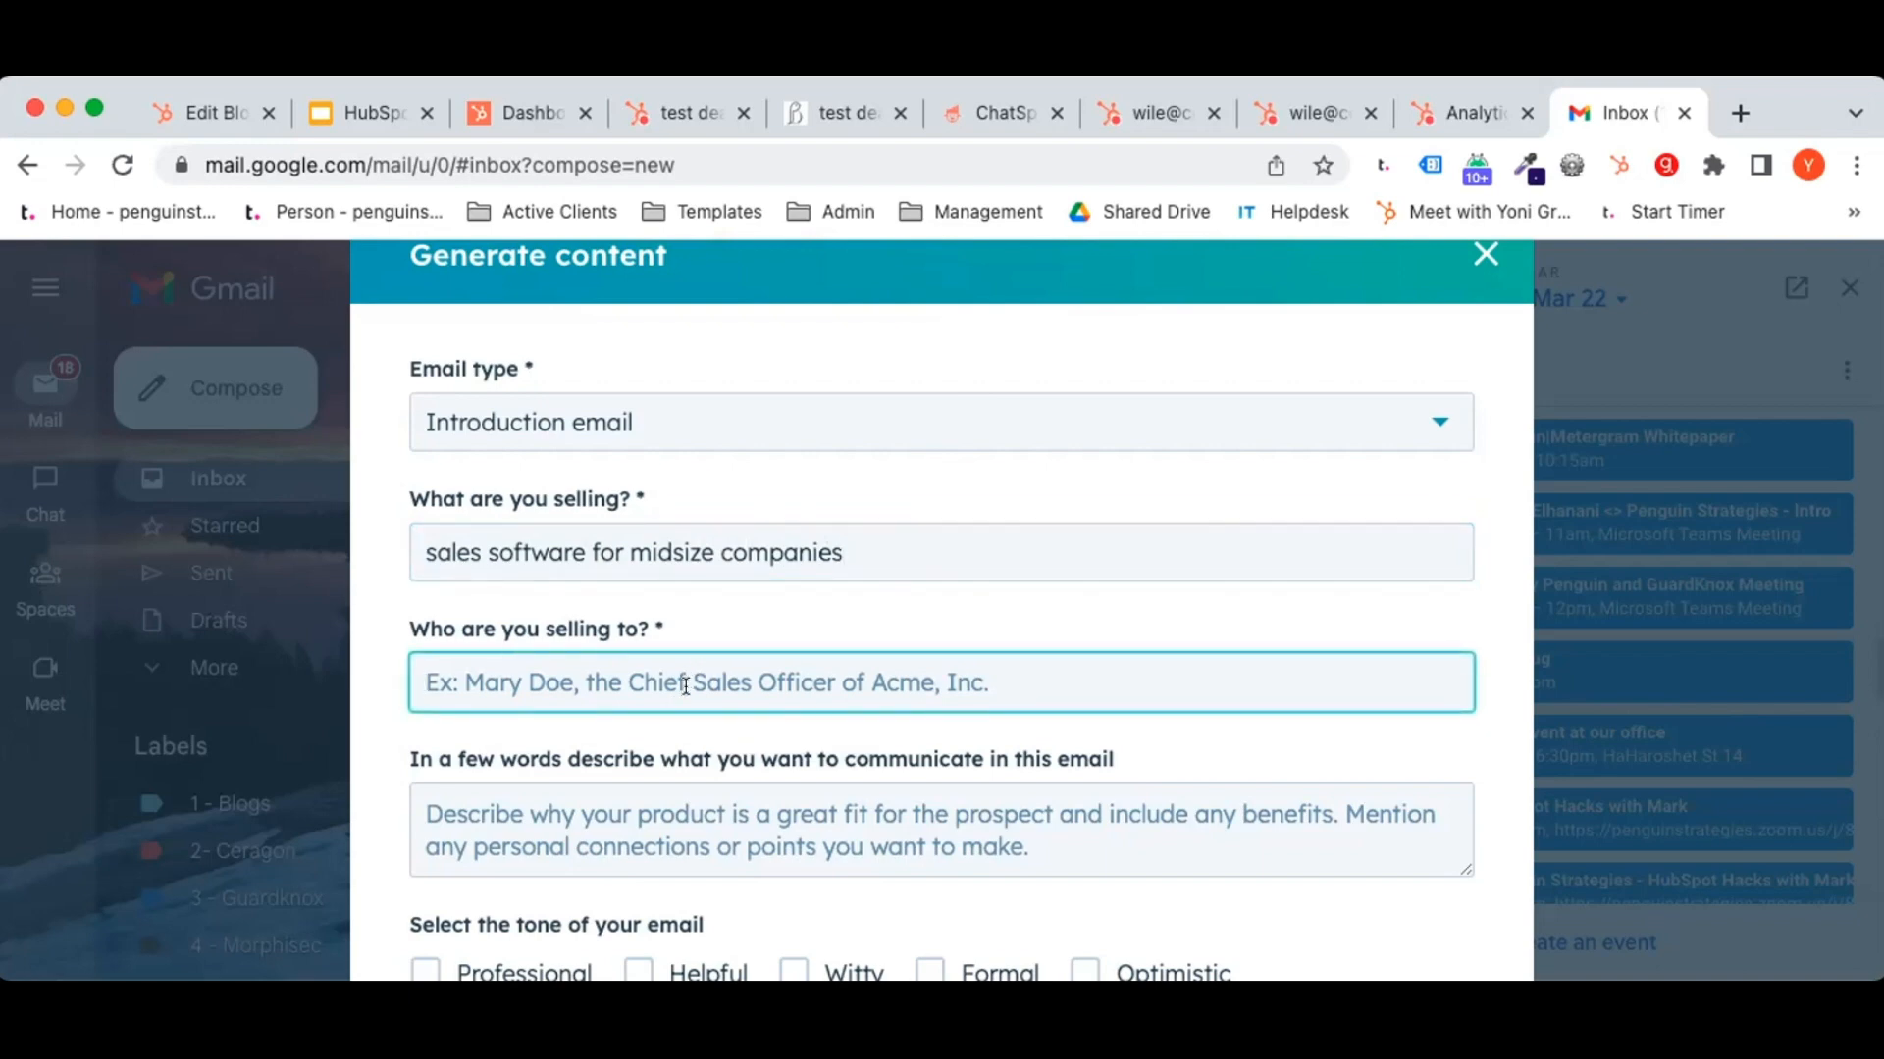
pyautogui.write('c')
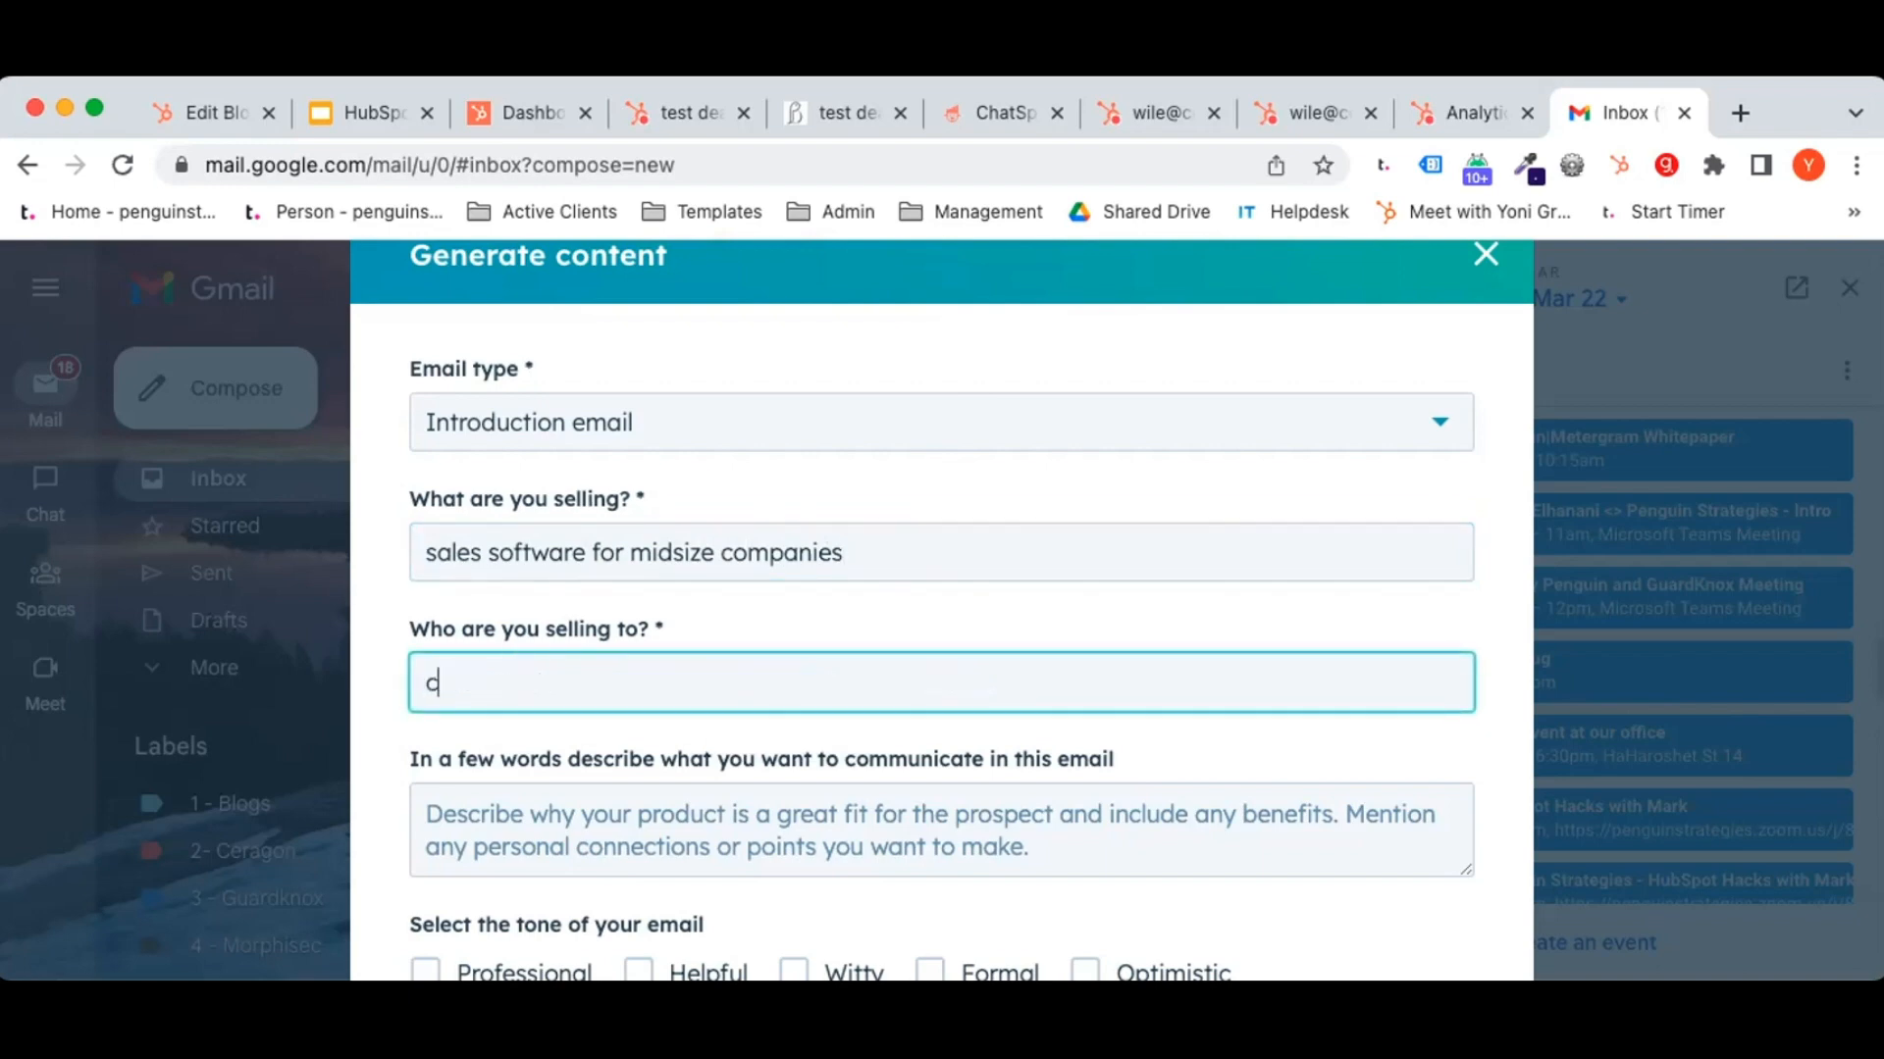
pyautogui.write('hief of sales')
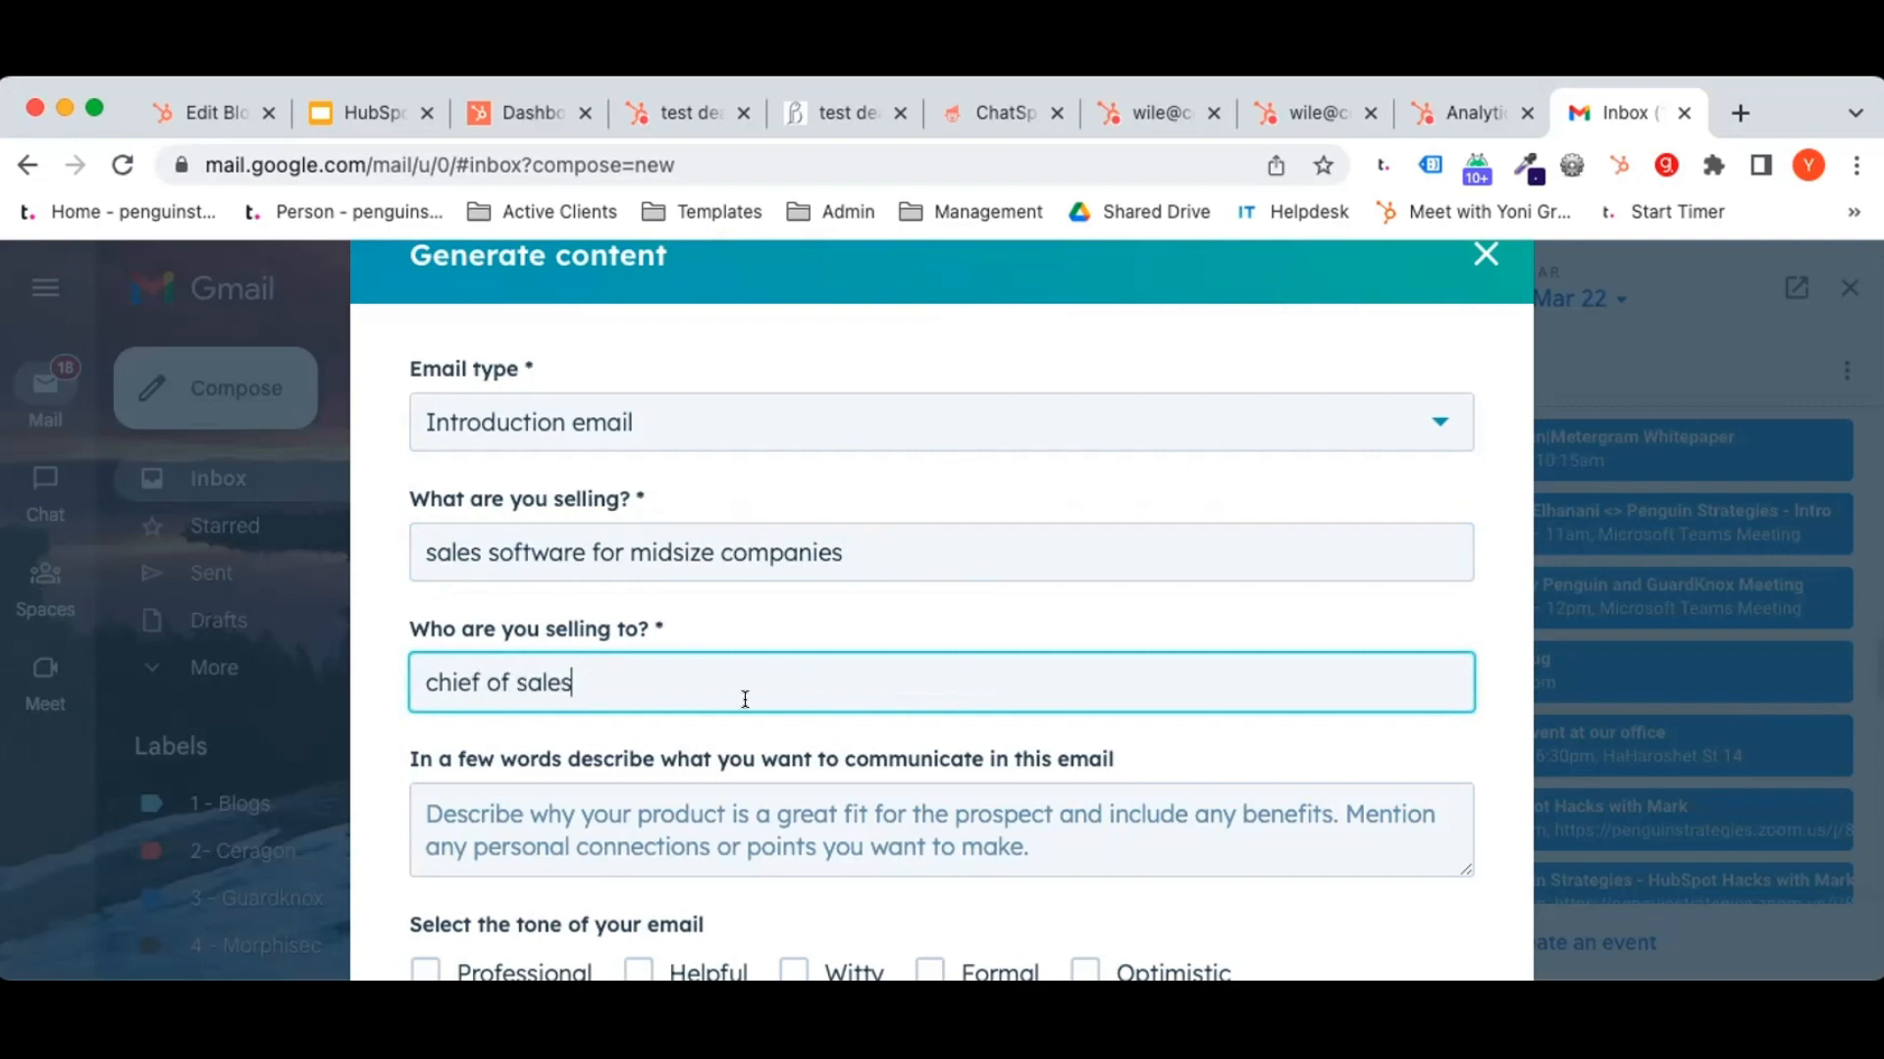
pyautogui.write(' and c suite')
# Describe the message as "i have this outstanding product that will save you tens of hours" and generate the email in a Witty tone.
pyautogui.scroll(-5, 908, 727)
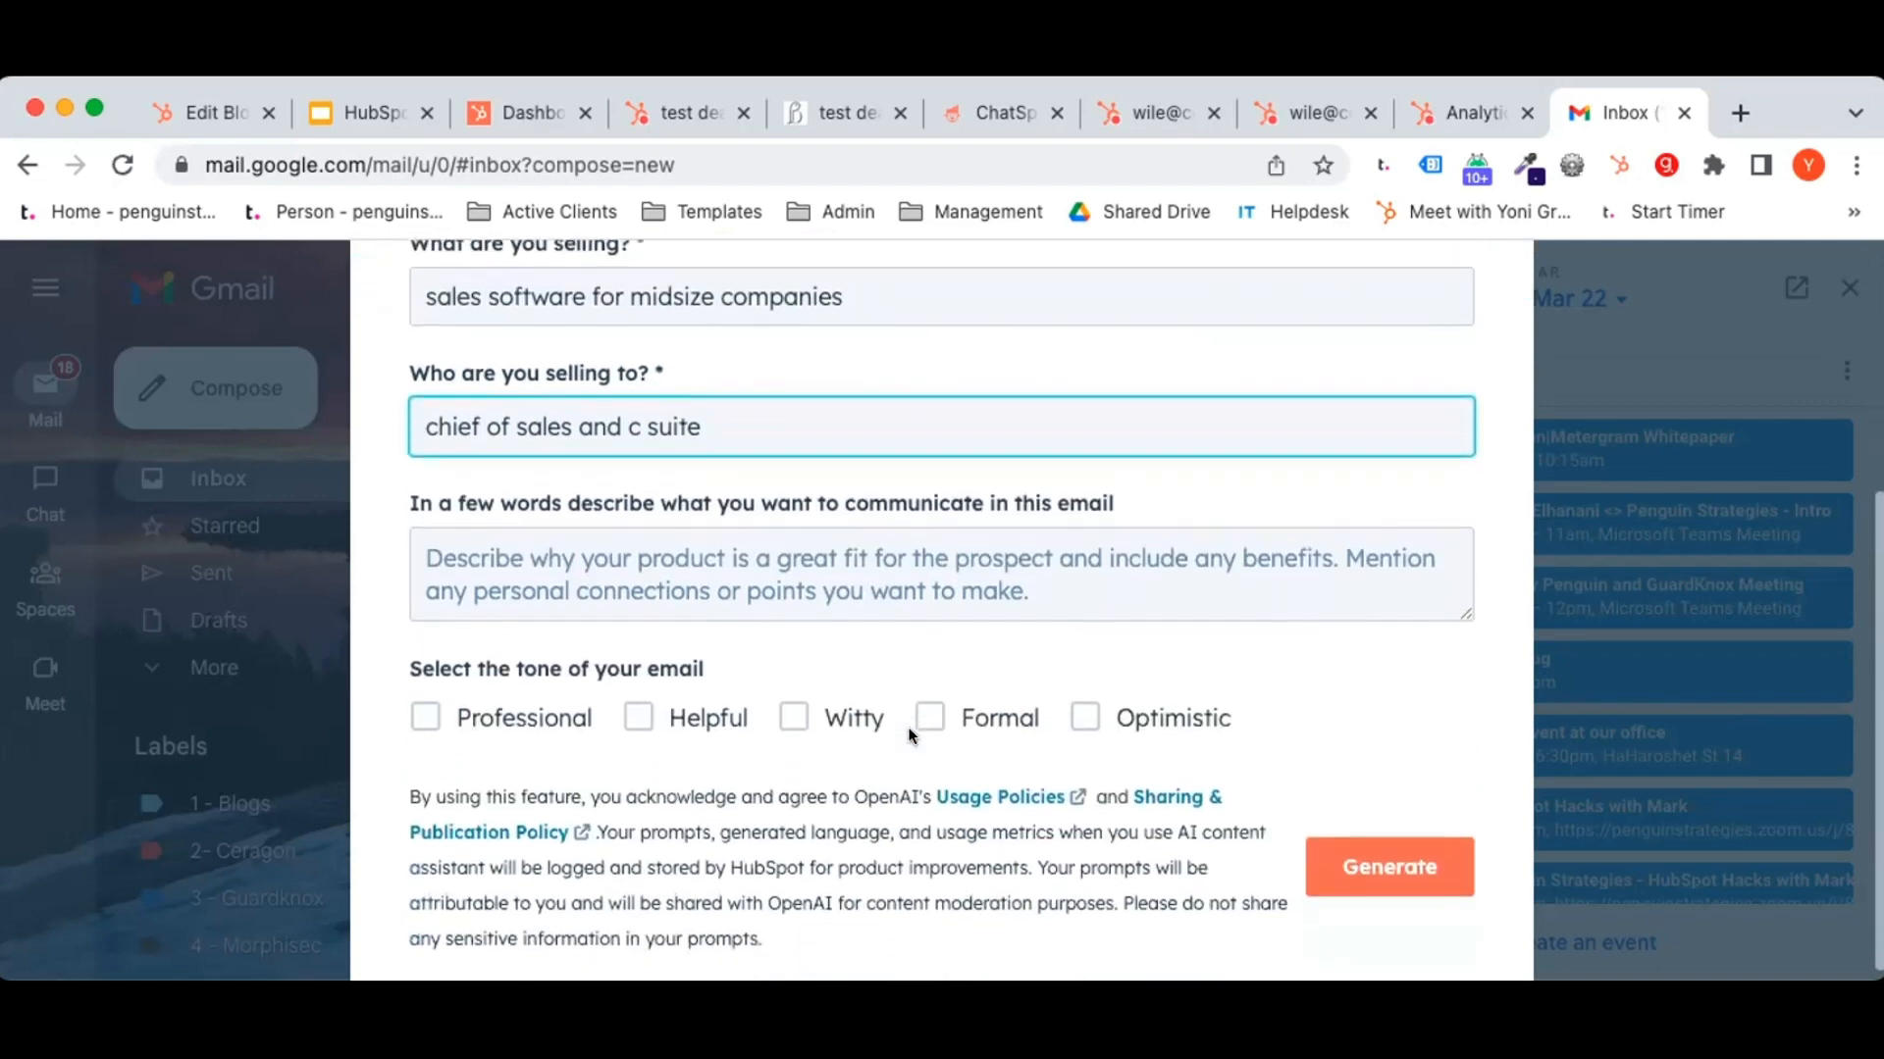
pyautogui.click(800, 556)
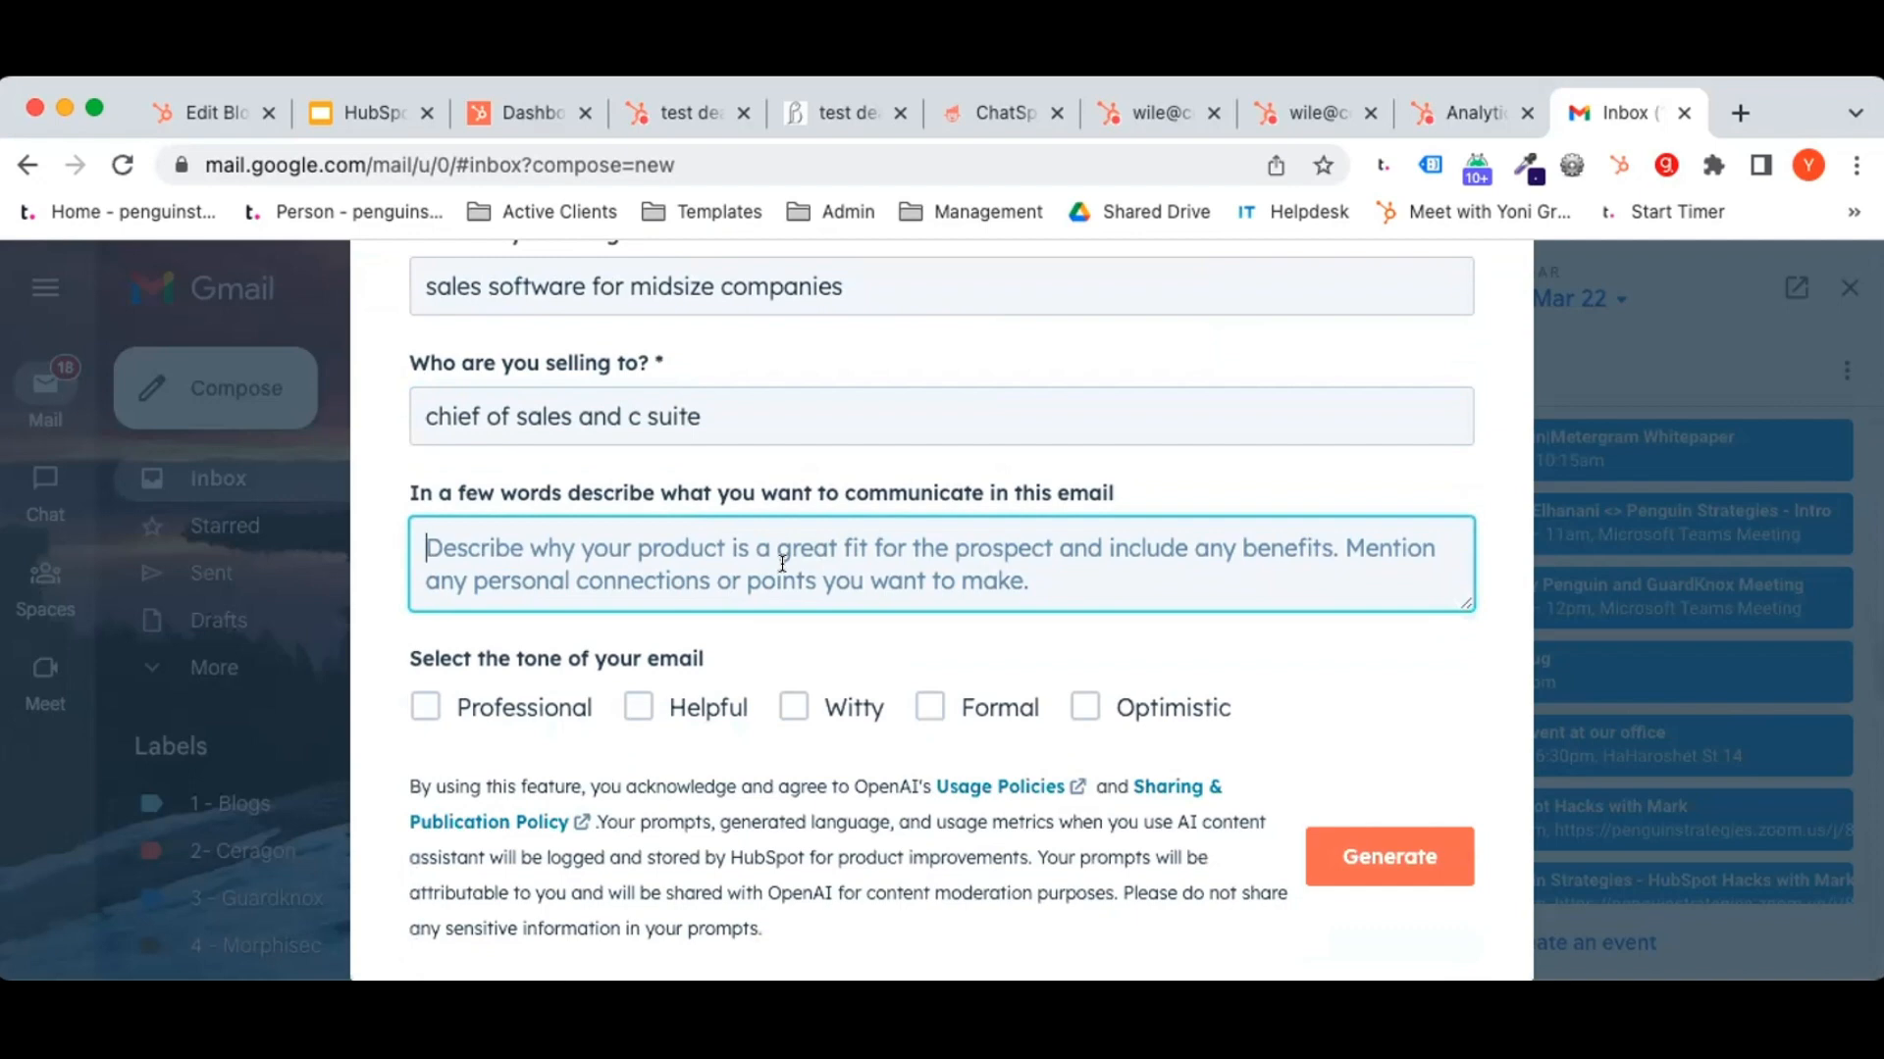
pyautogui.write('i have this ou')
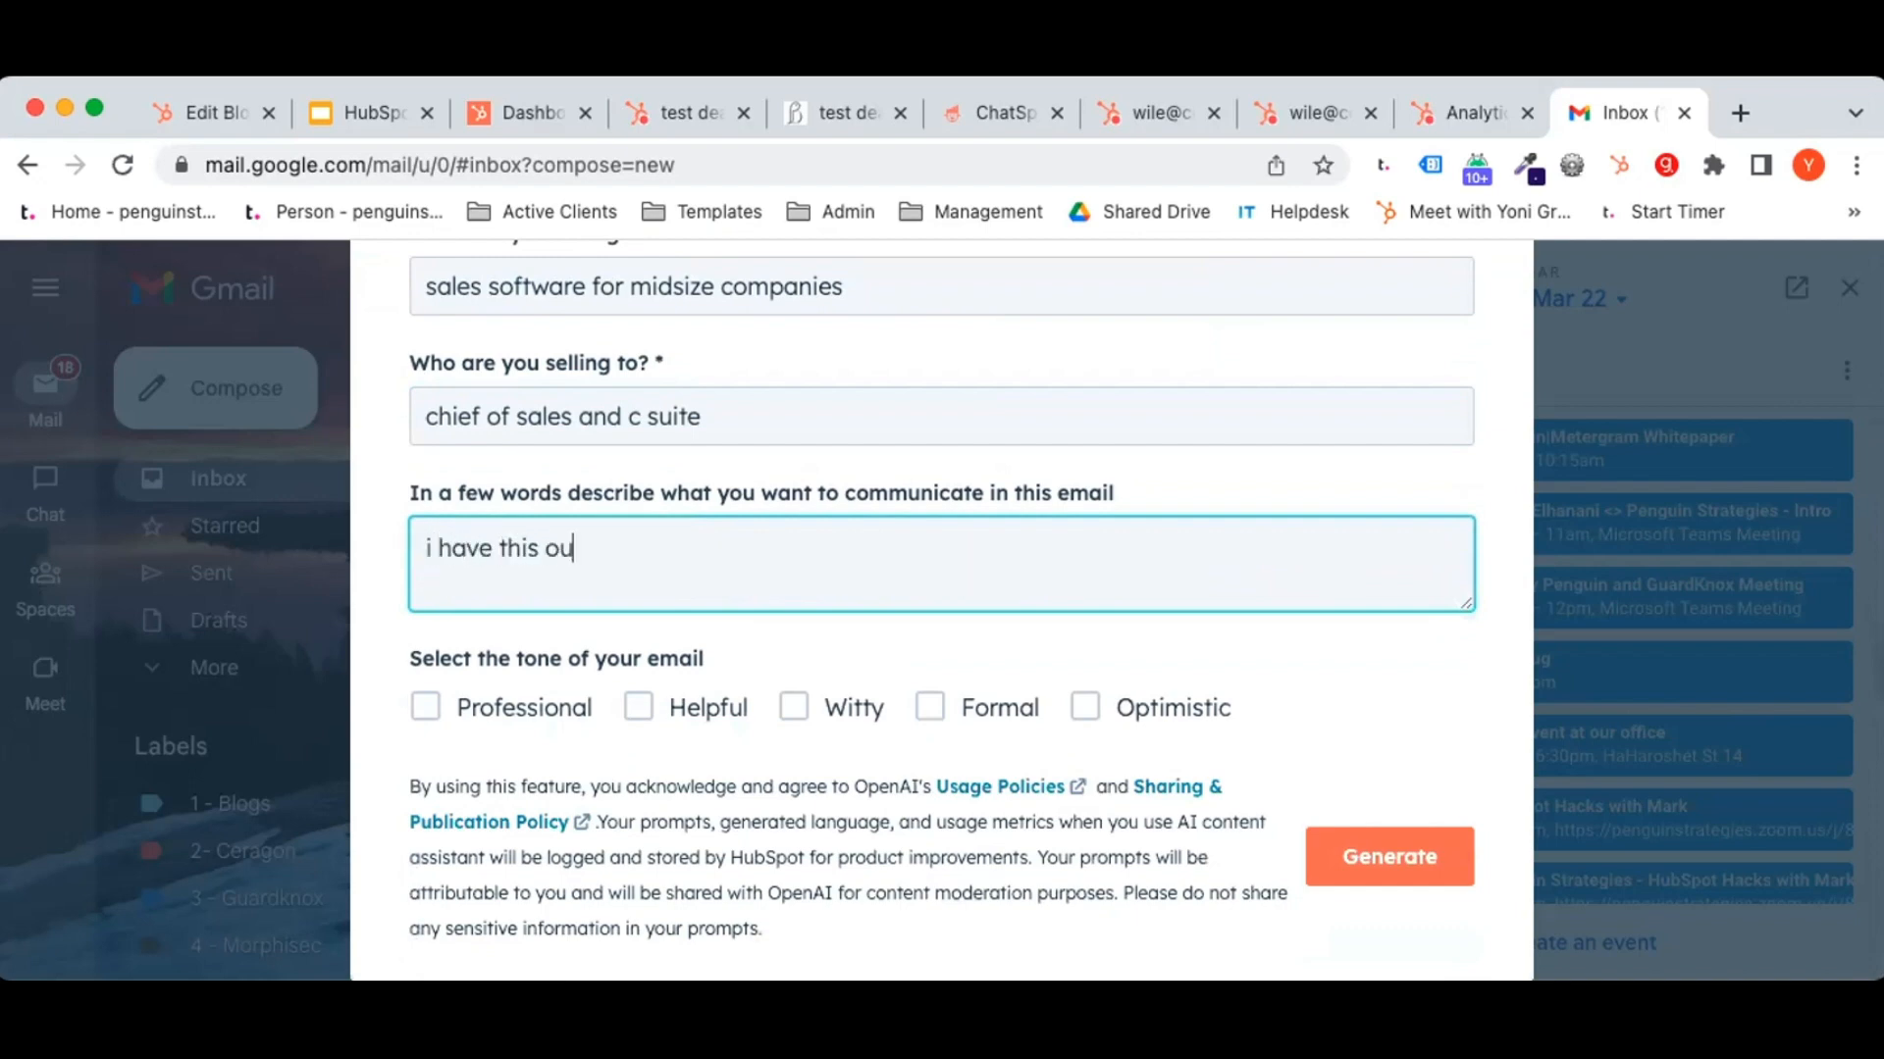
pyautogui.write('tstanding produ')
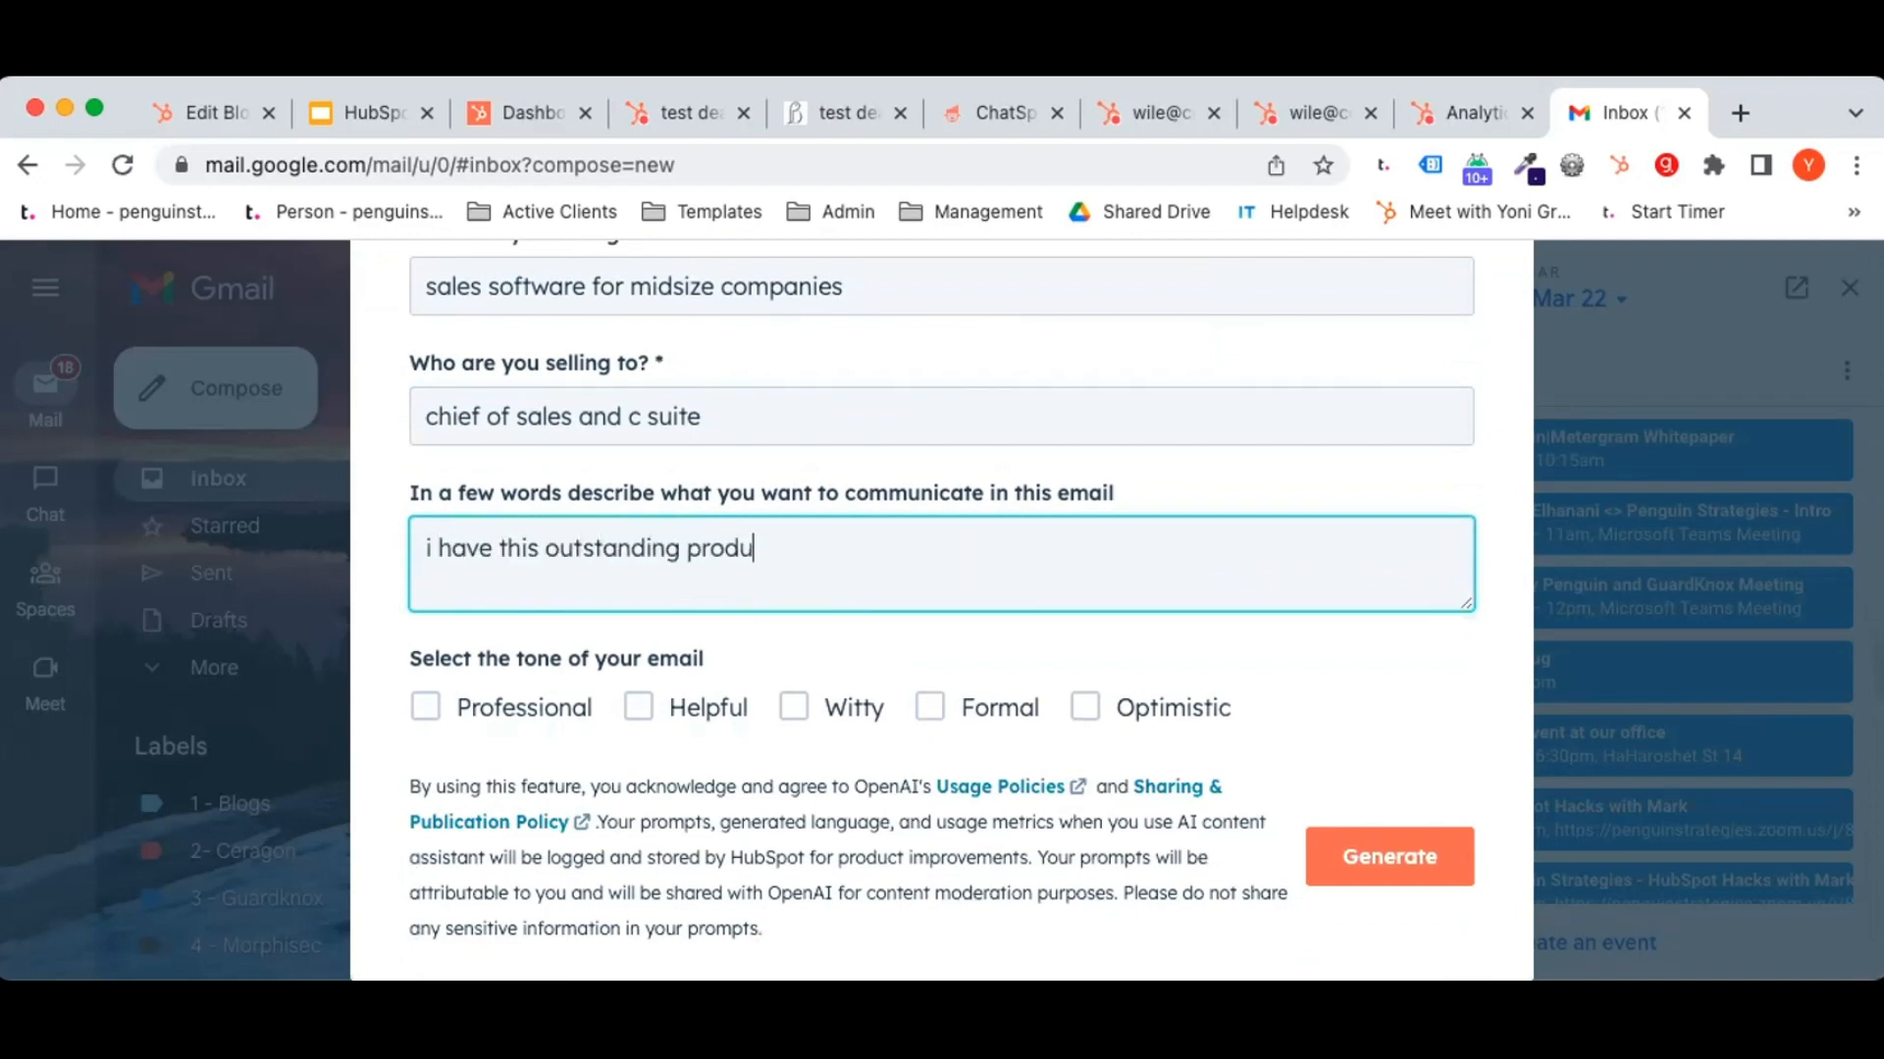
pyautogui.write('ct that will save')
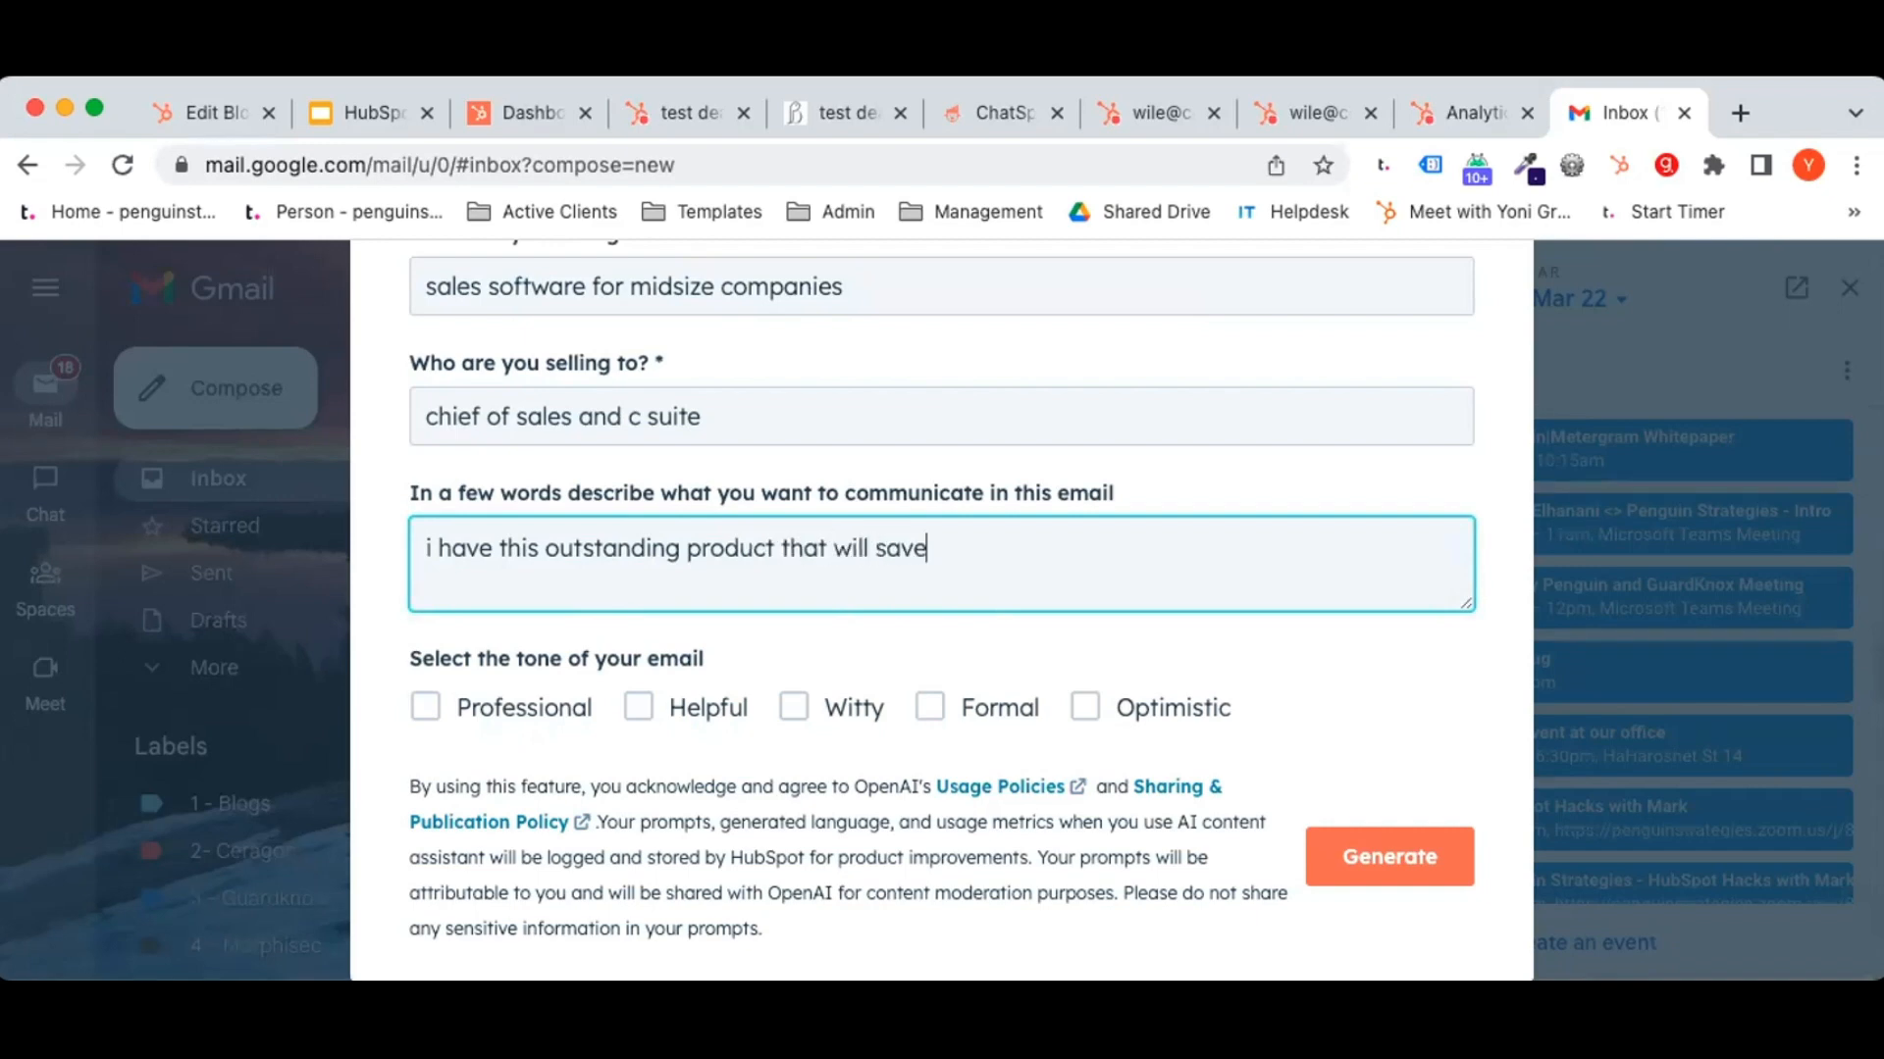
pyautogui.write(' you tens of hours')
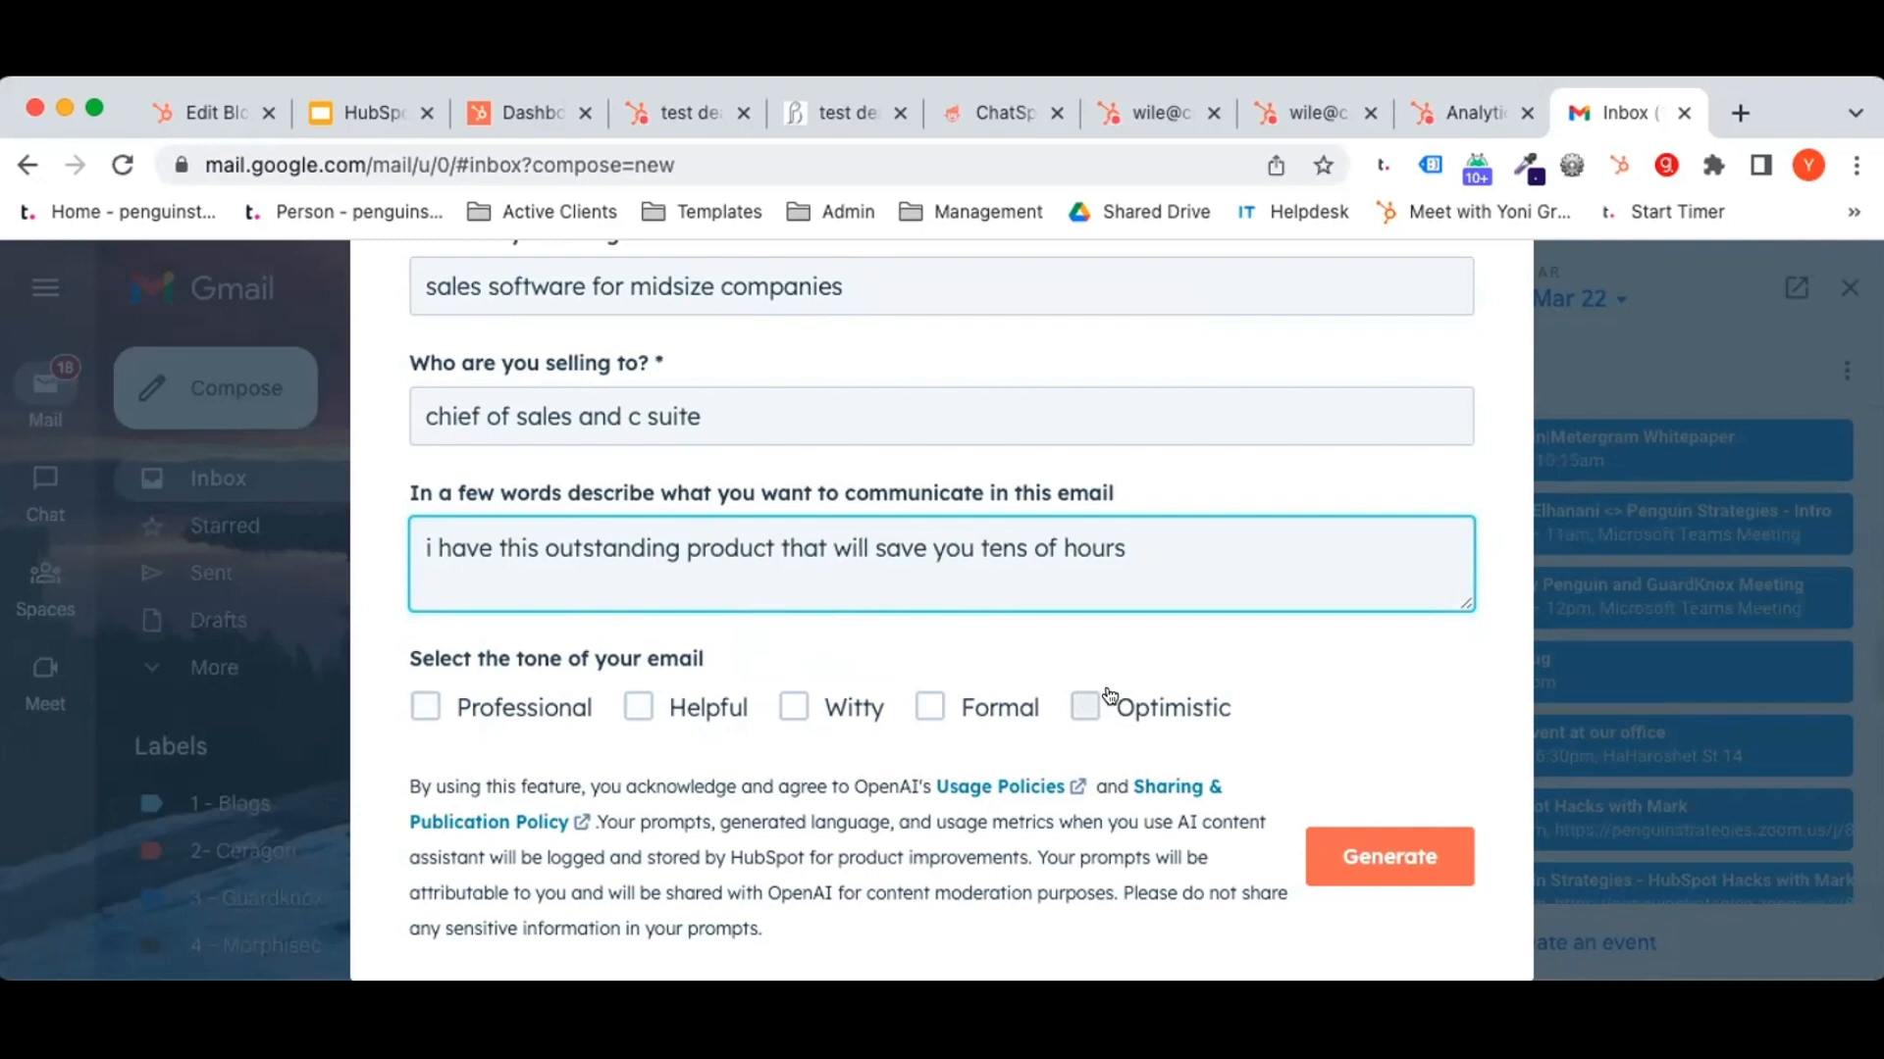
pyautogui.click(854, 709)
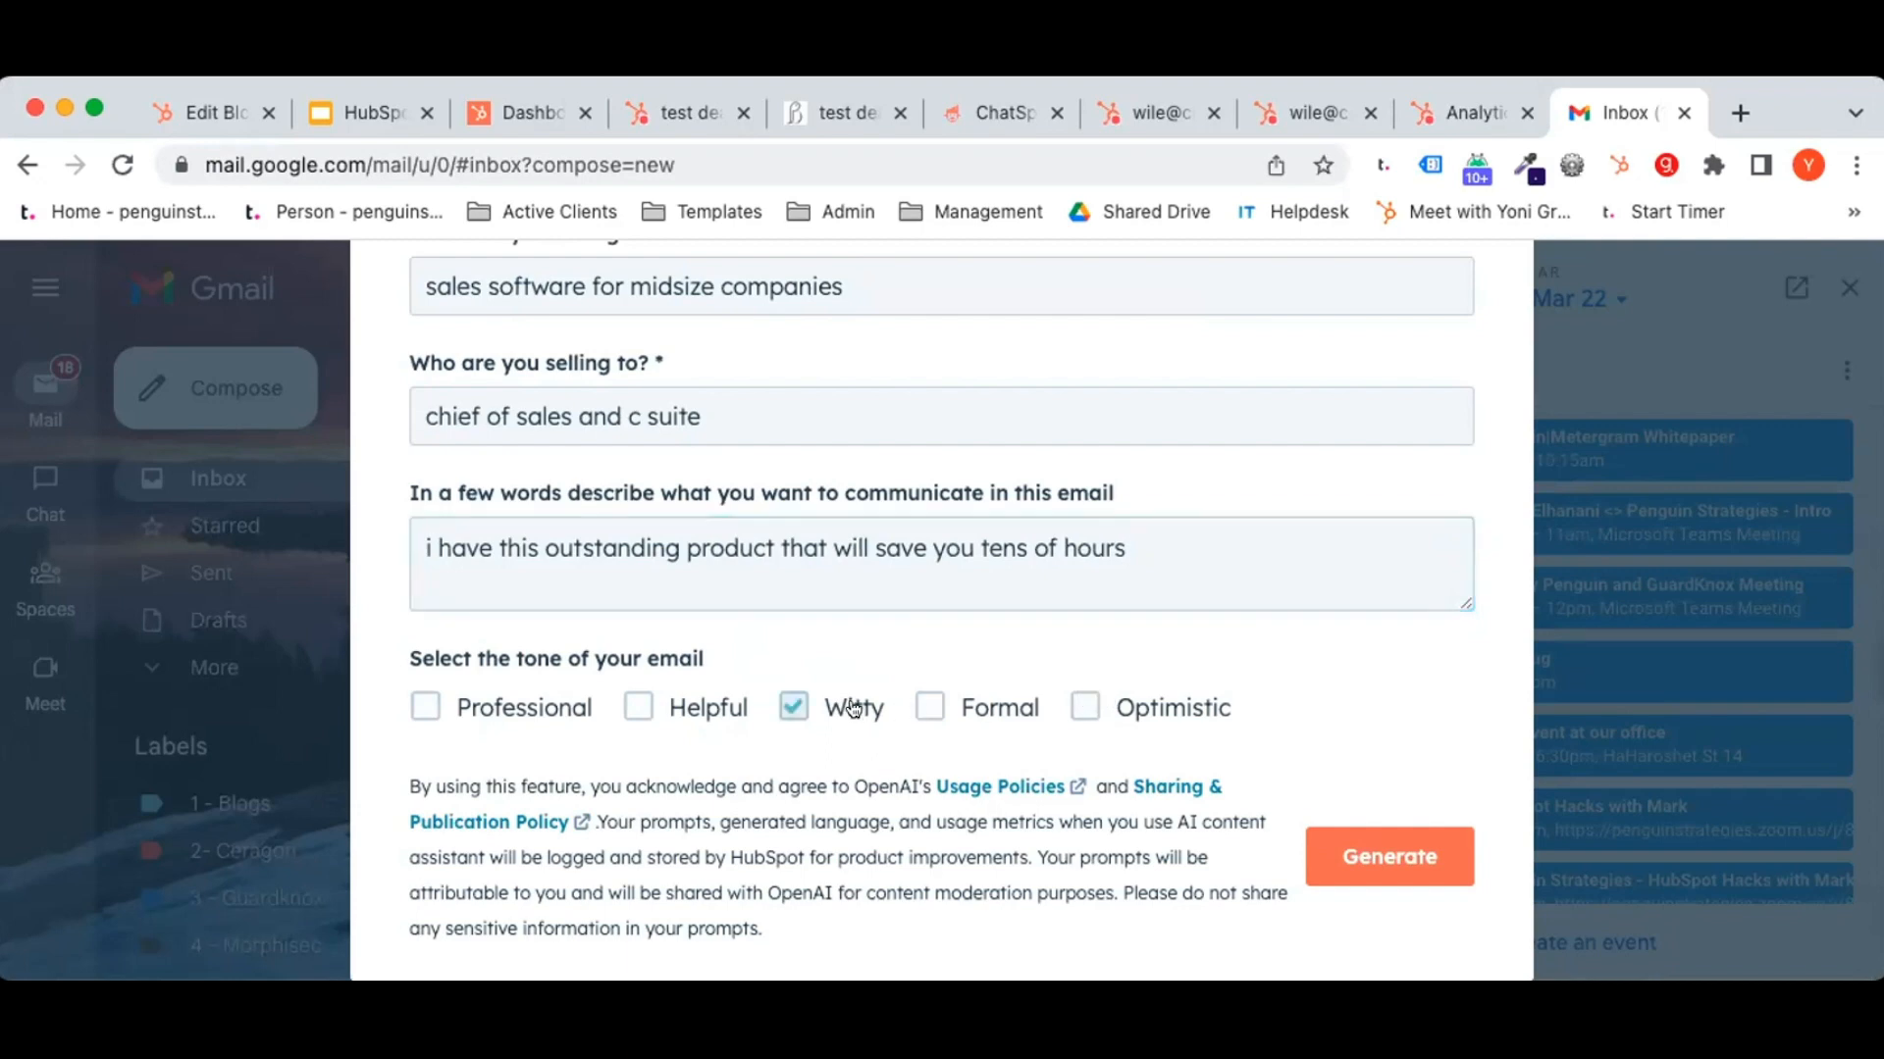
pyautogui.click(1366, 862)
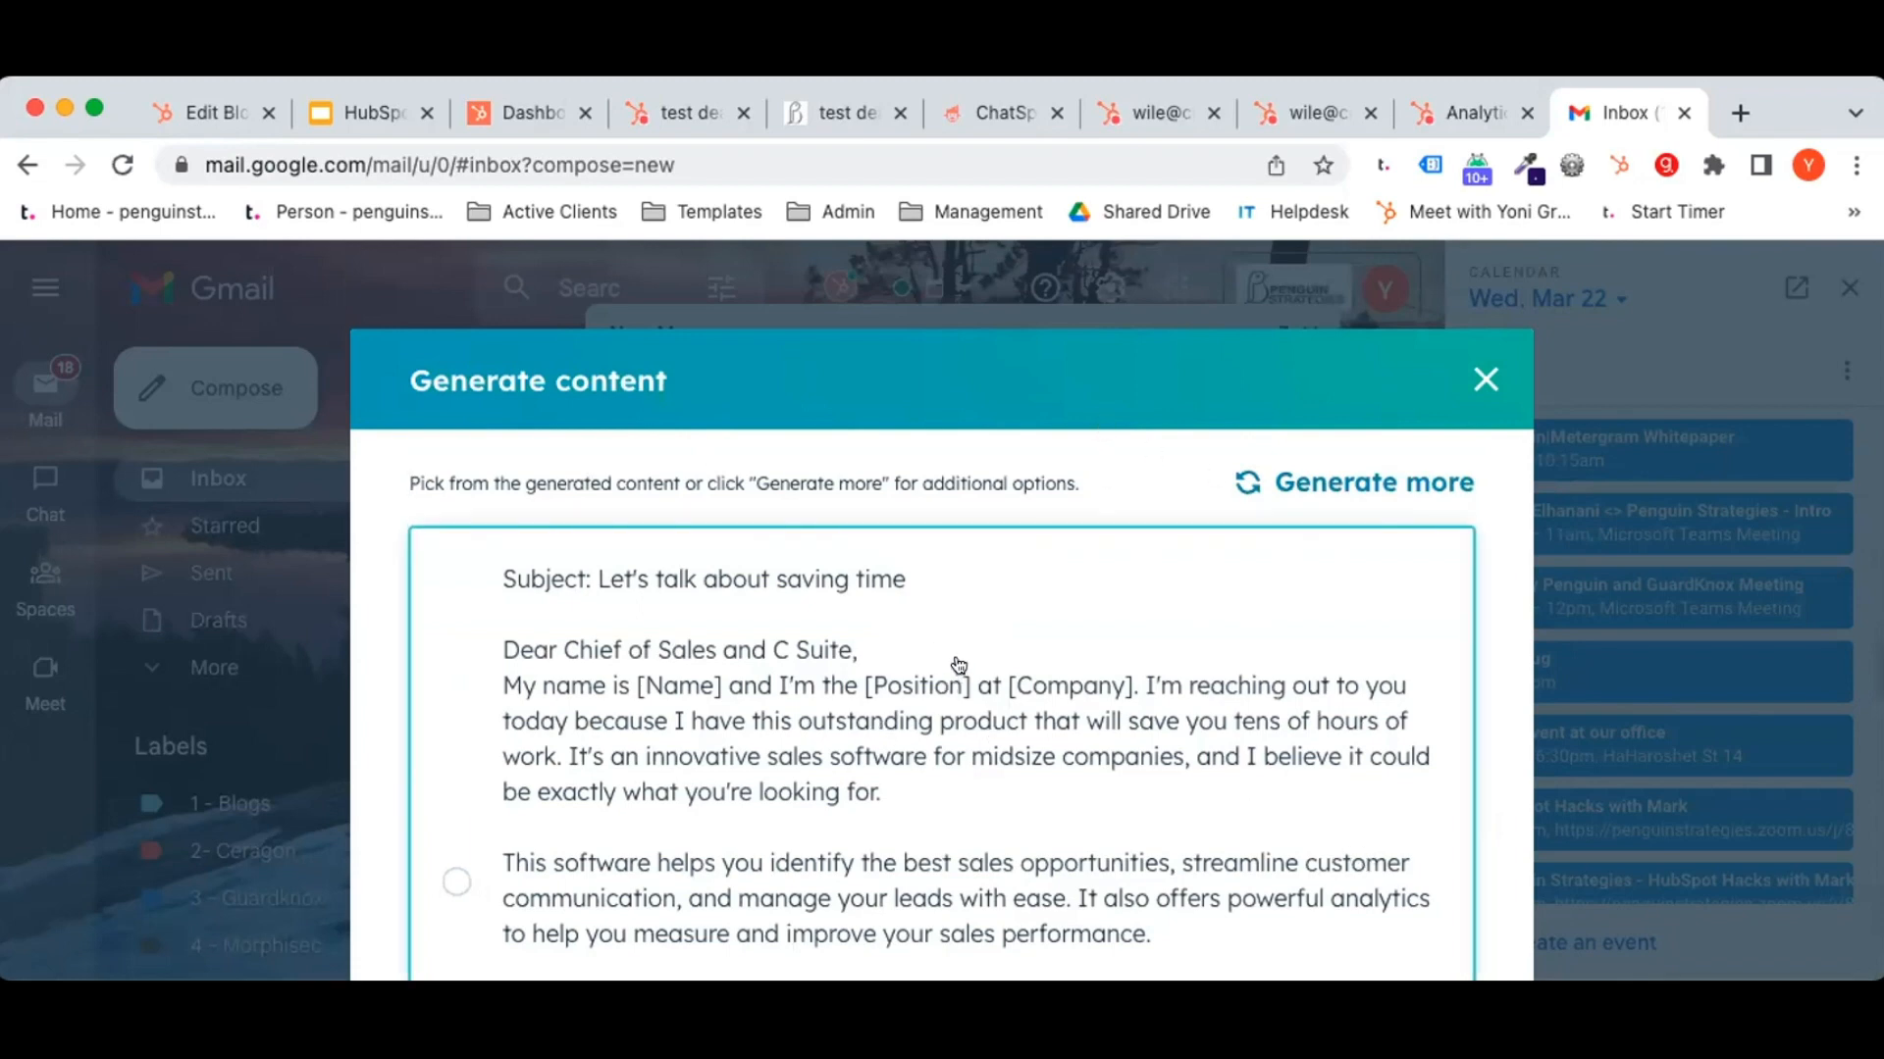
# Review and select the generated email "Let's talk about saving time", and request more generated options.
pyautogui.scroll(-3, 950, 685)
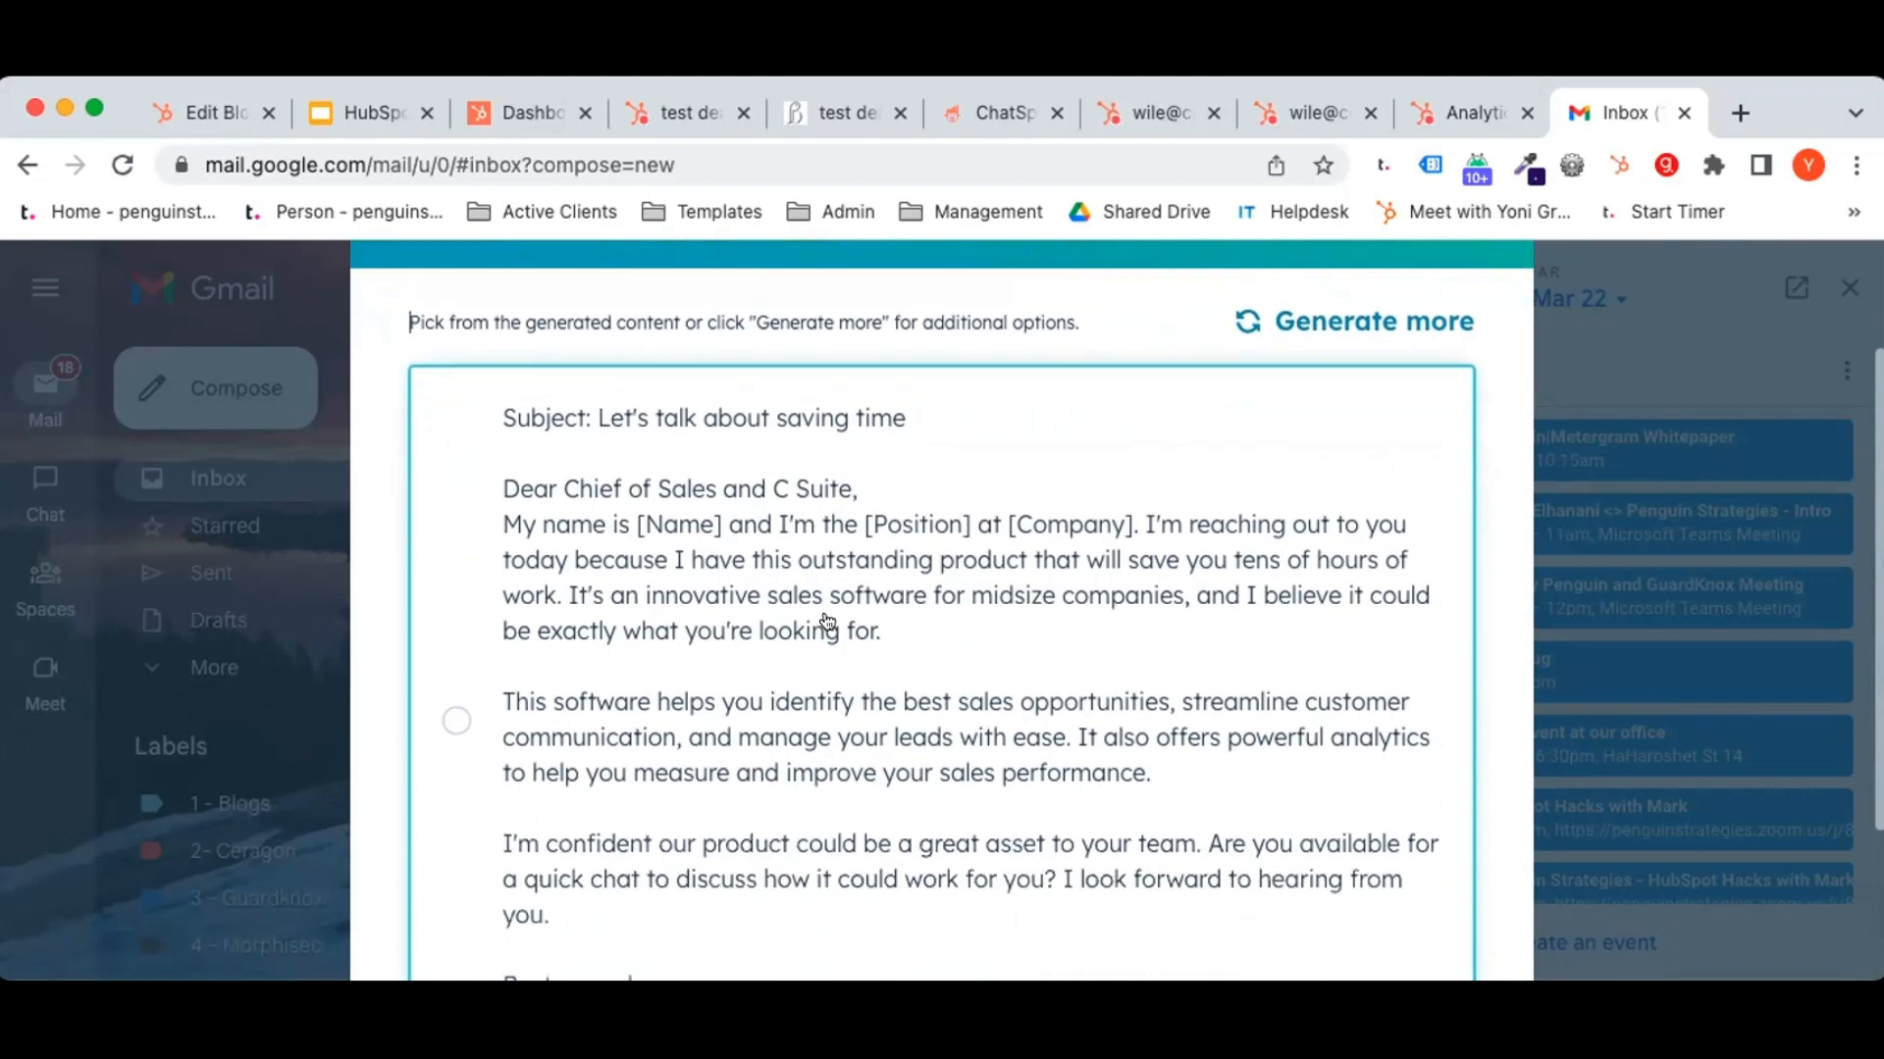
pyautogui.click(657, 524)
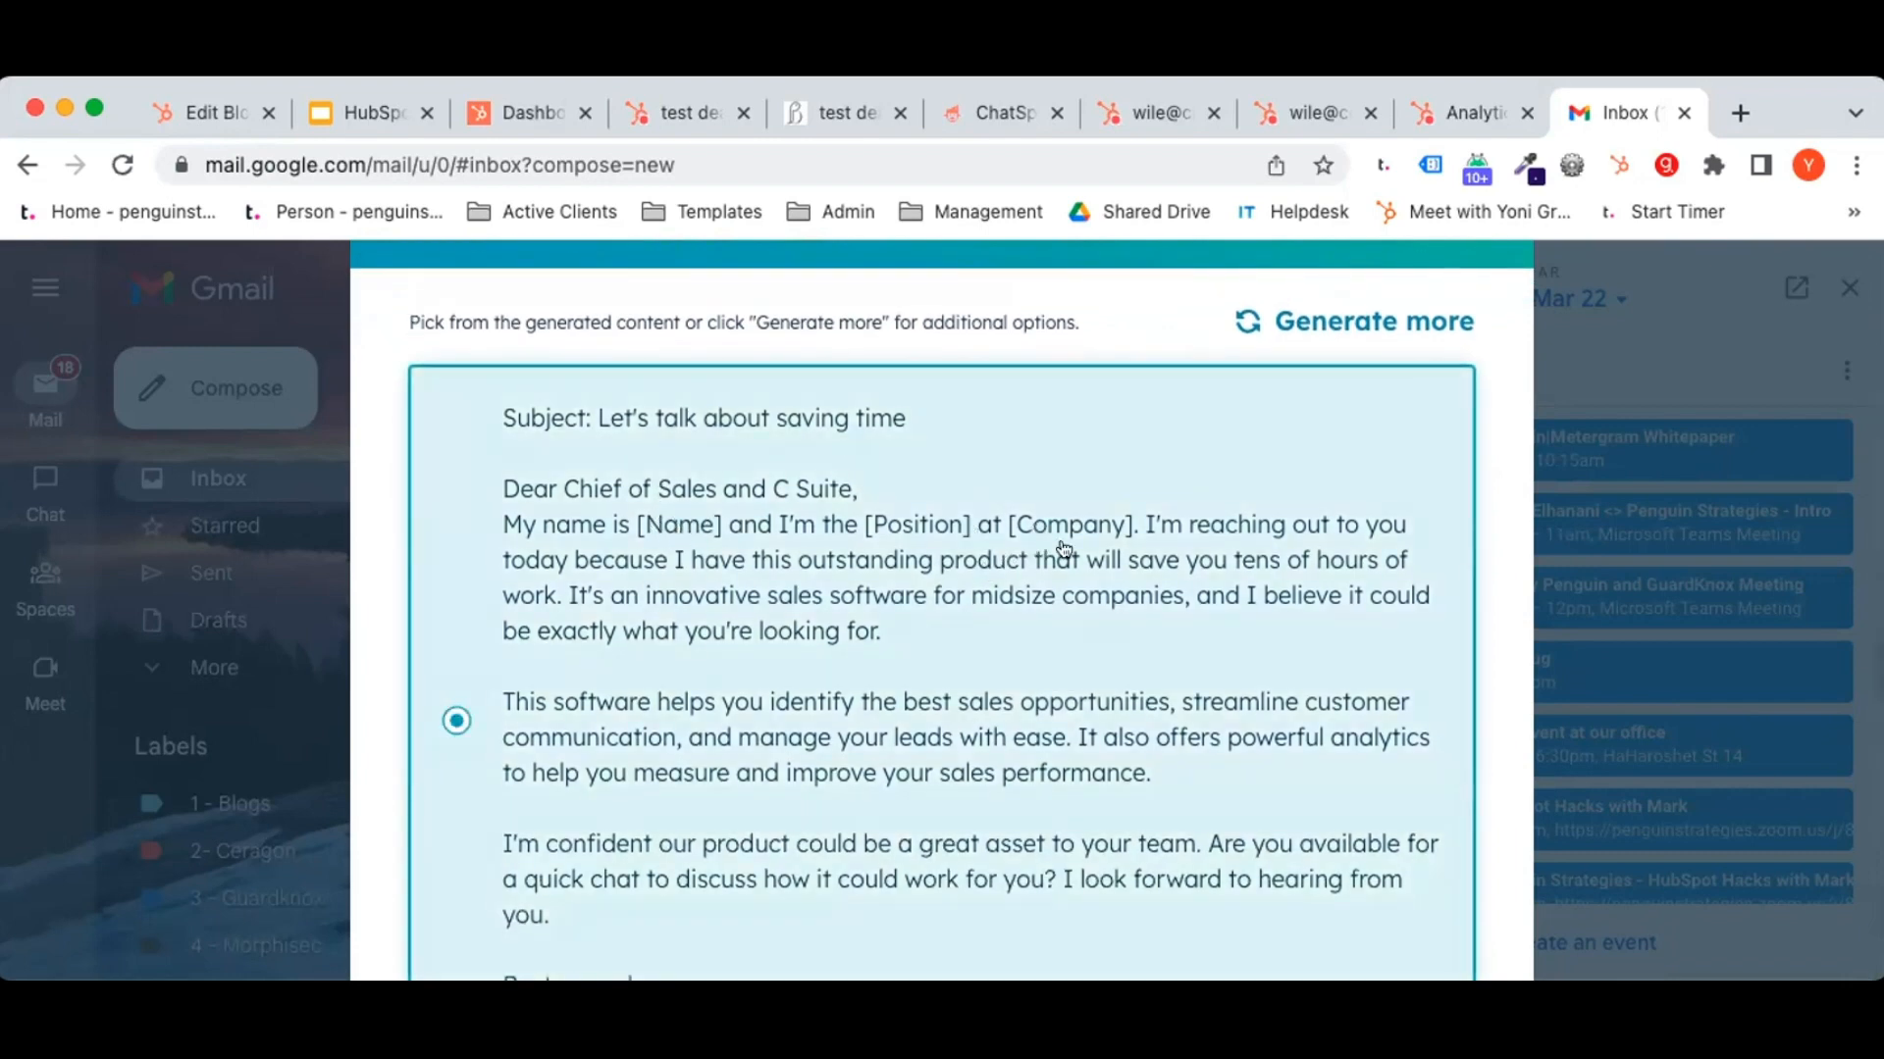
pyautogui.scroll(-2, 1079, 714)
pyautogui.scroll(-1, 1081, 715)
pyautogui.scroll(5, 1079, 715)
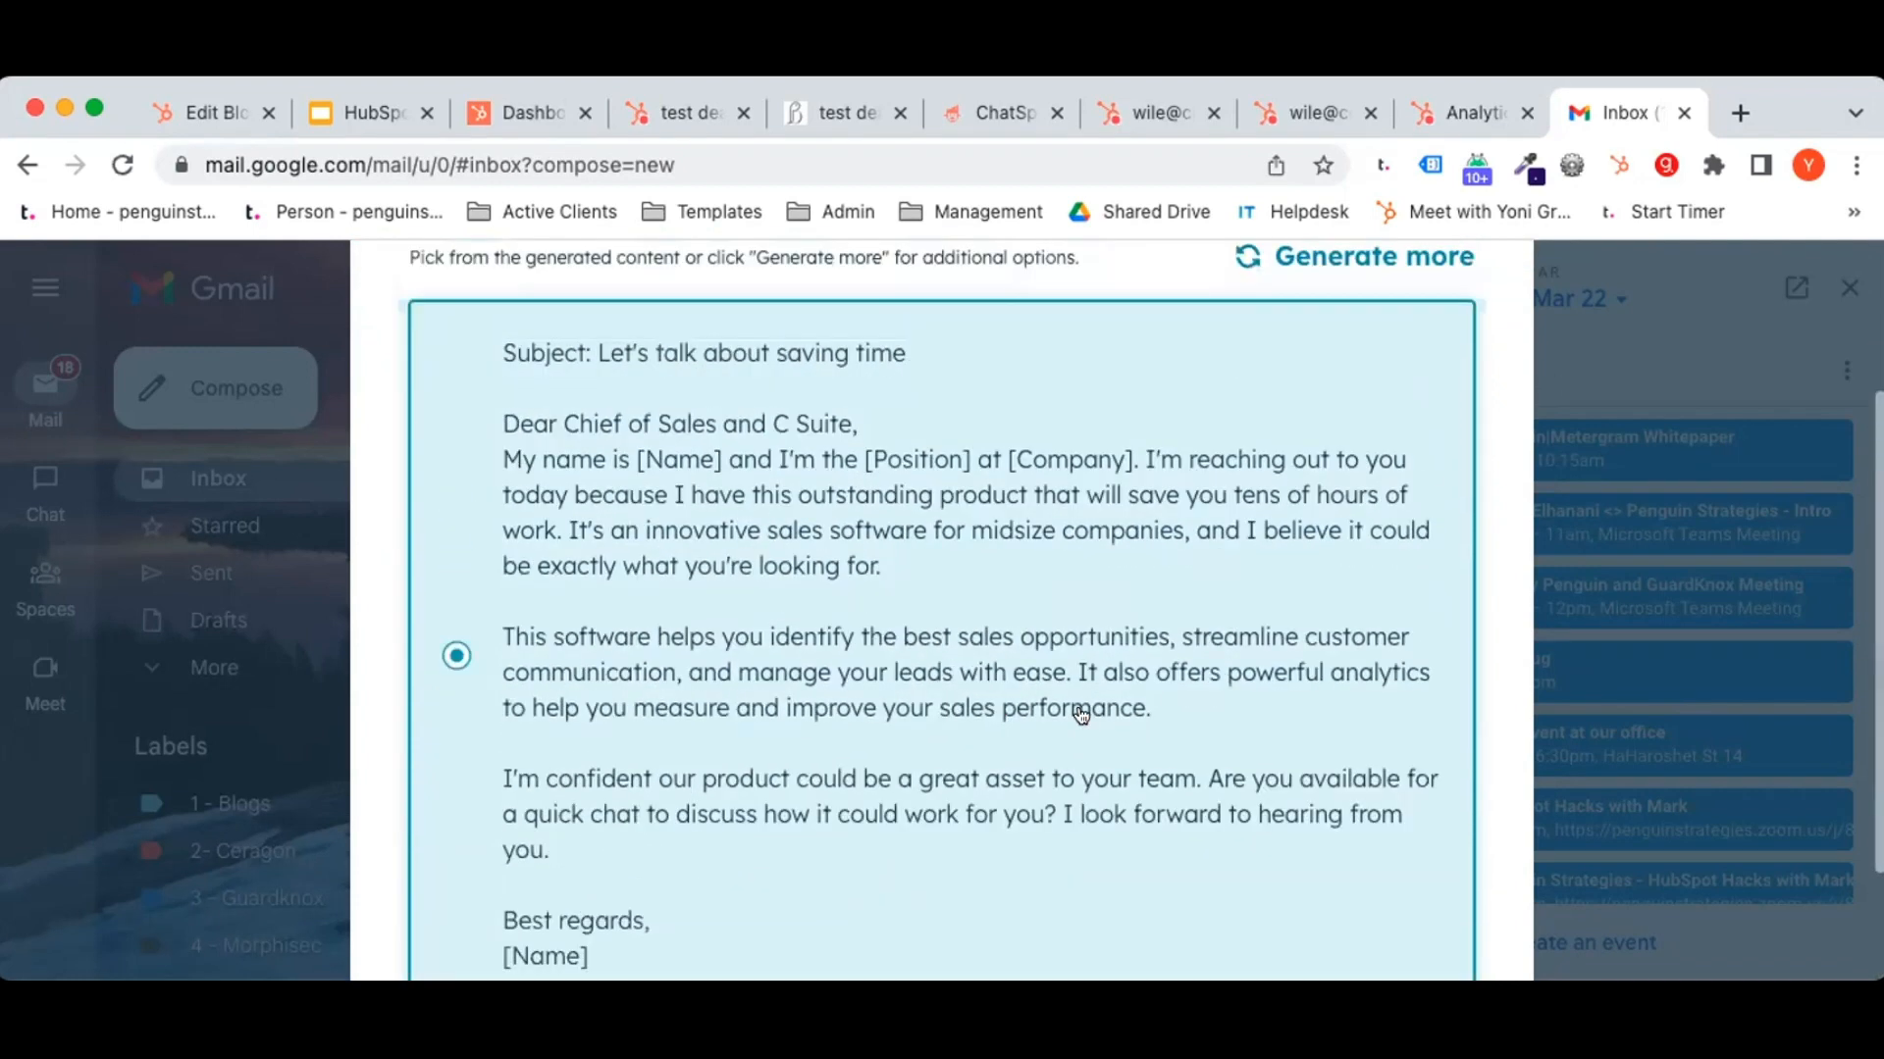
pyautogui.click(1322, 480)
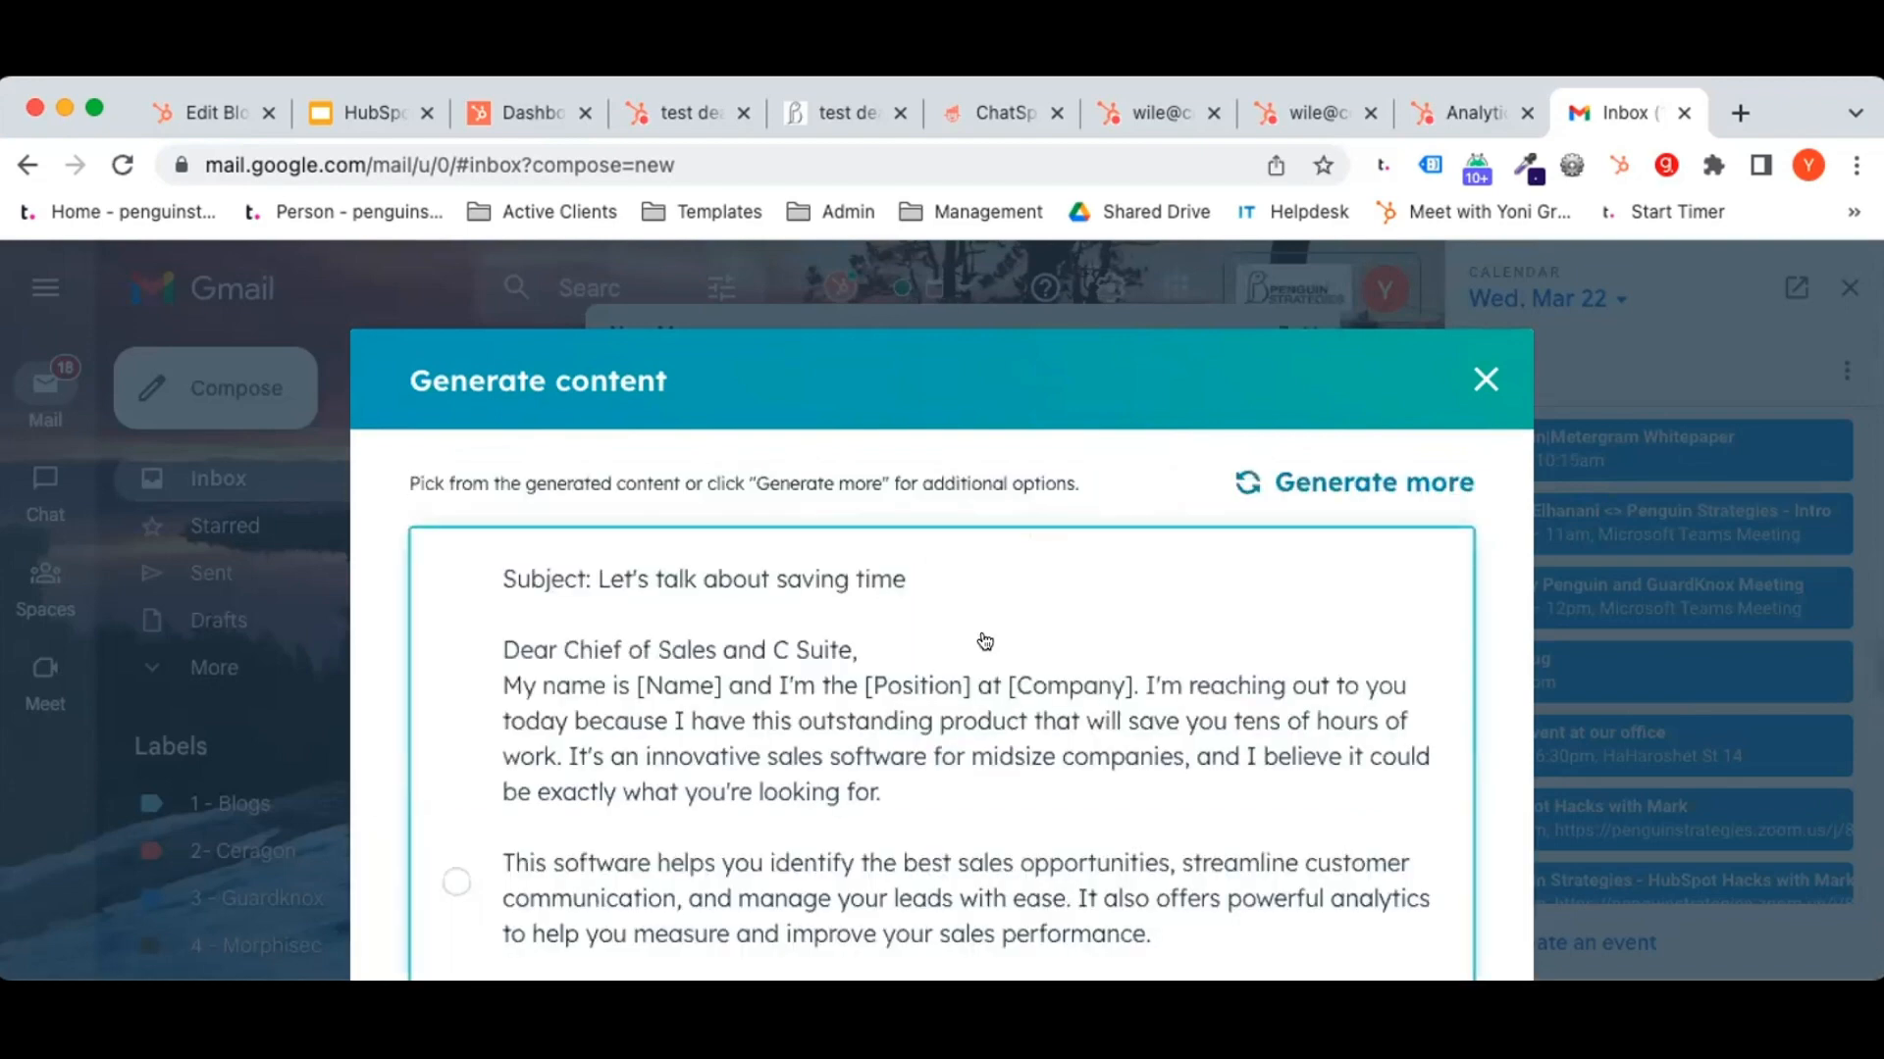
# Choose the generated email with the subject "Let's Talk Sales Software" and insert it into the new message.
pyautogui.scroll(-3, 981, 642)
pyautogui.scroll(-5, 984, 642)
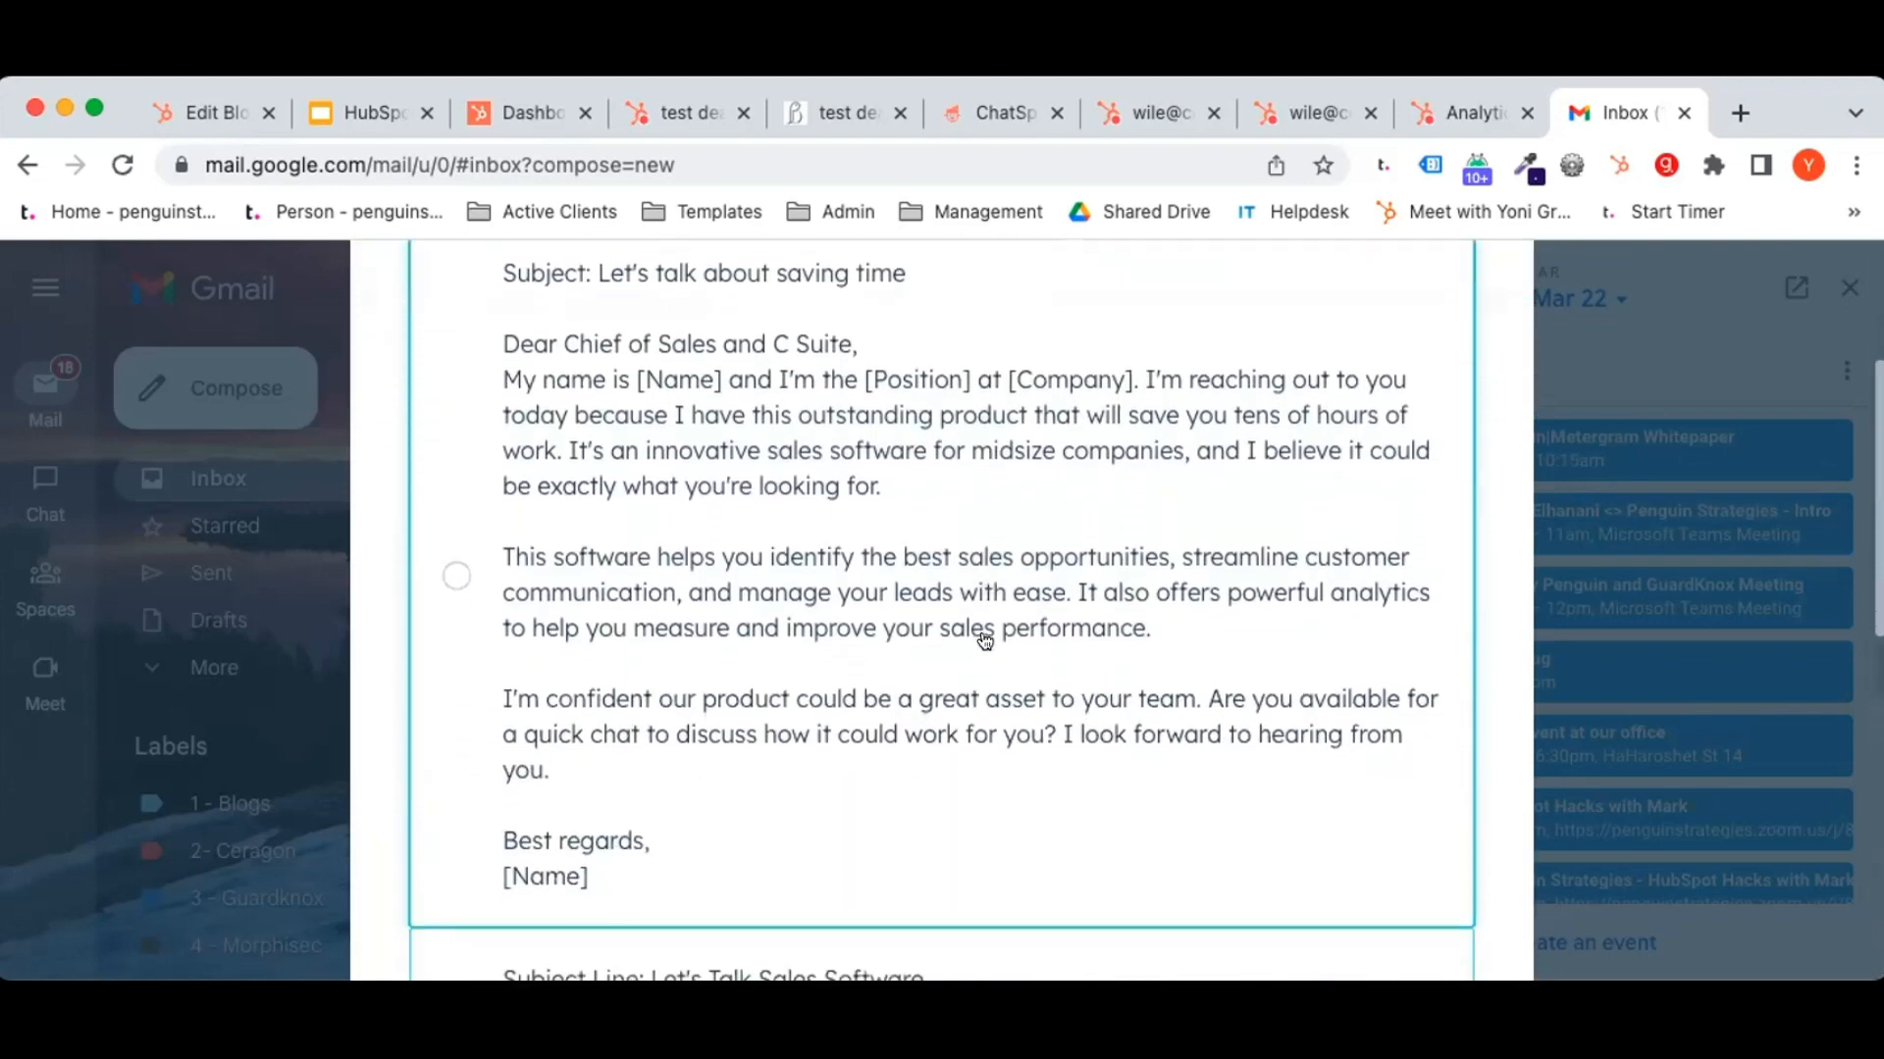
pyautogui.scroll(-10, 984, 642)
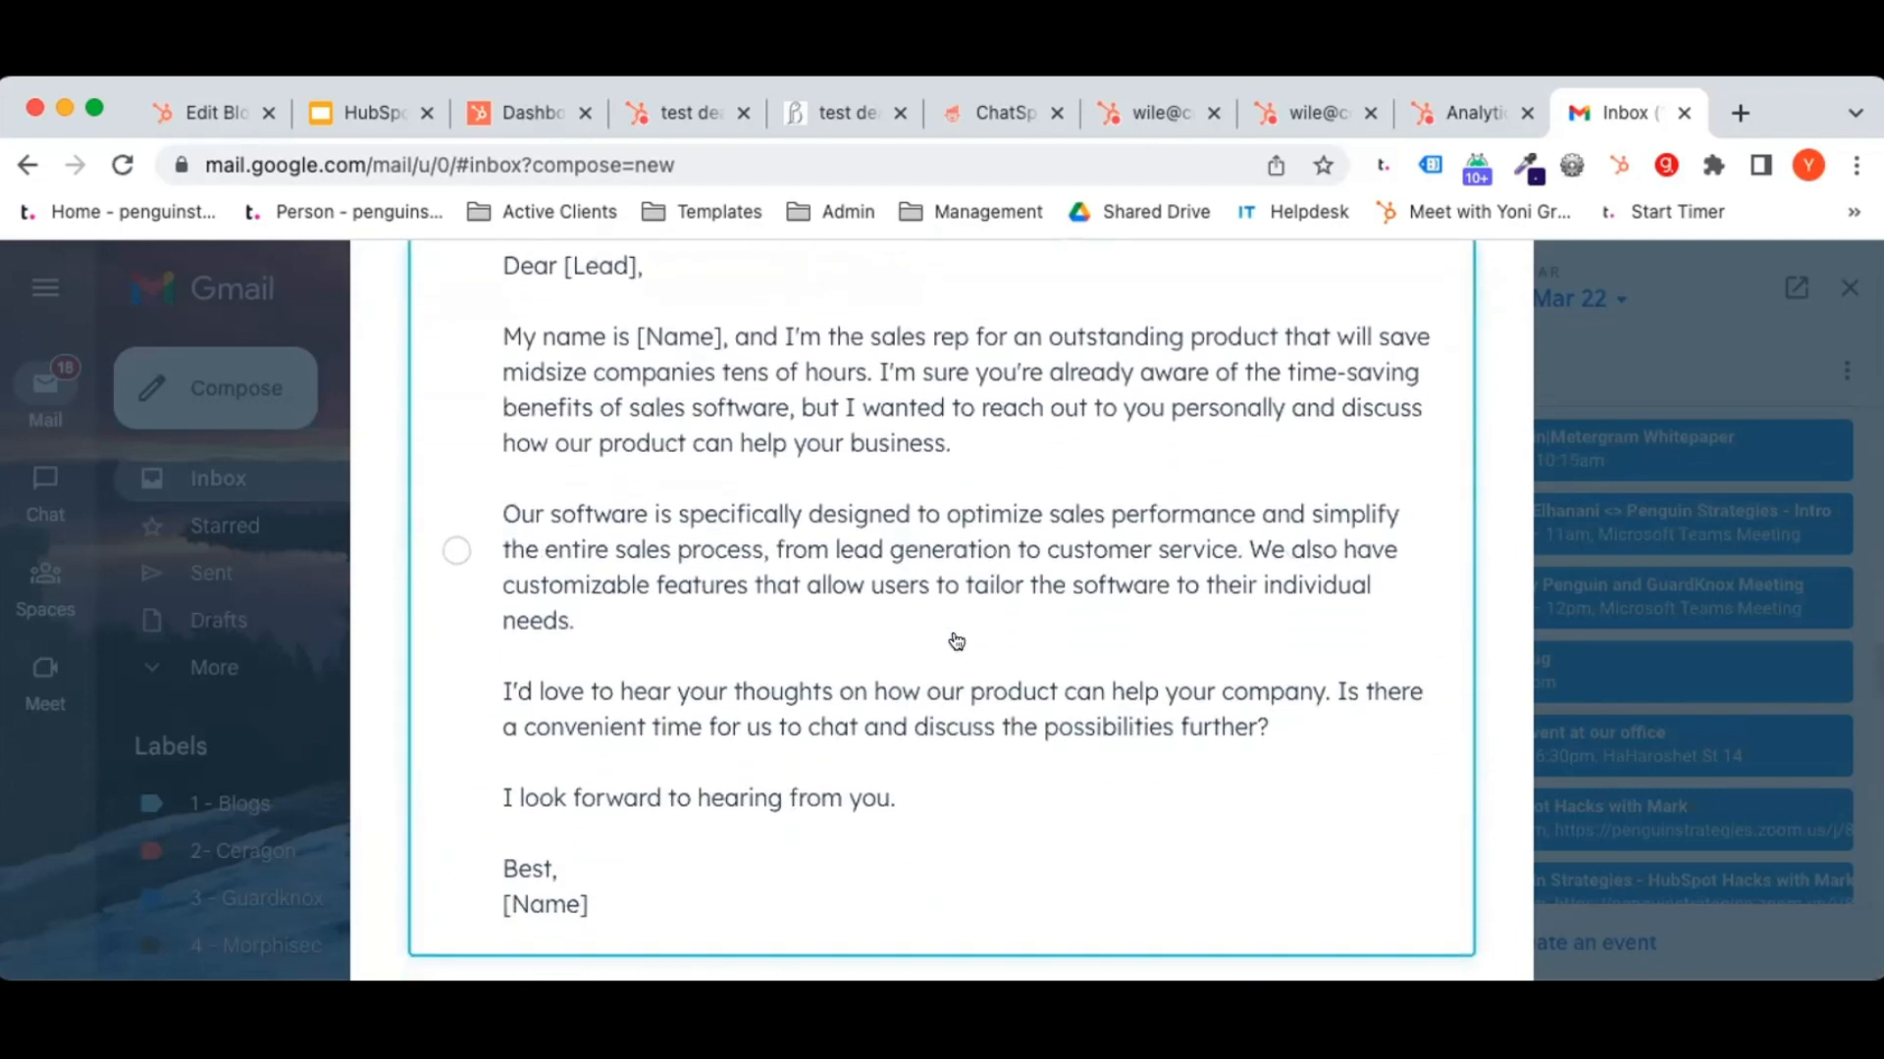
pyautogui.click(956, 641)
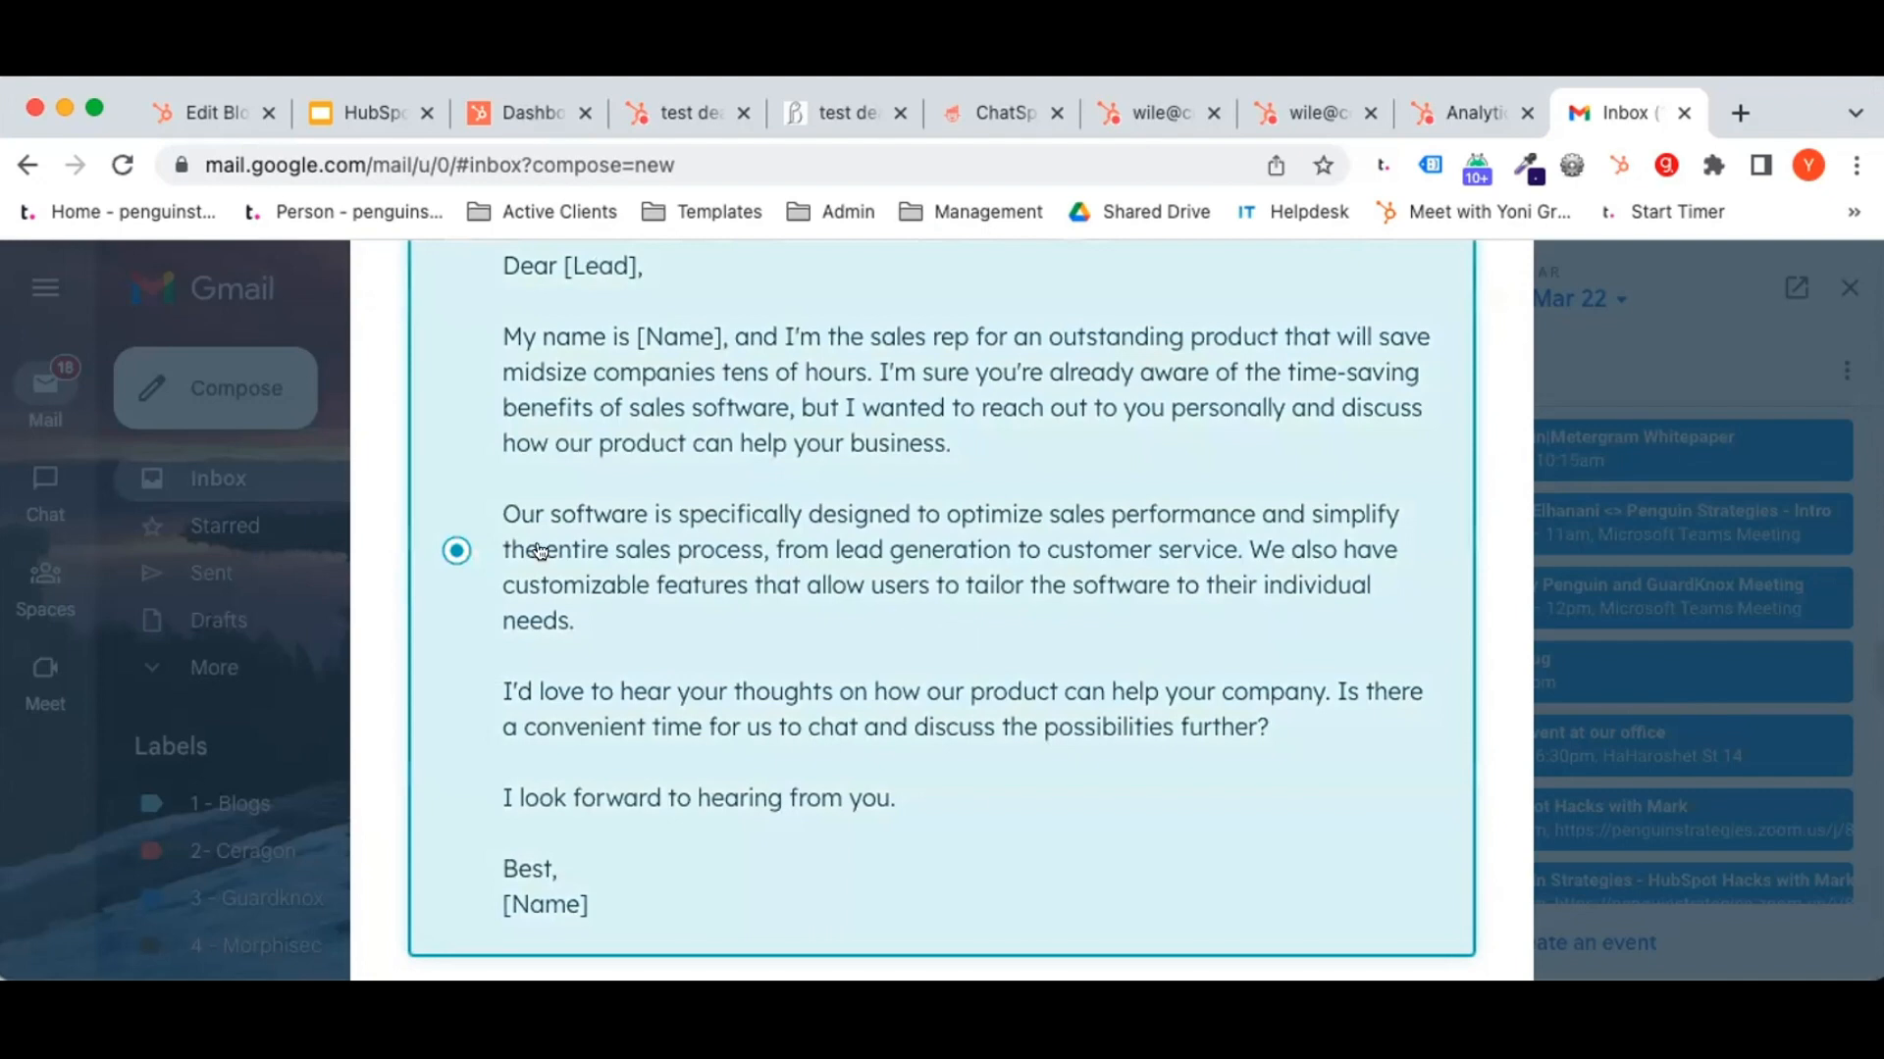
pyautogui.scroll(-2, 1079, 651)
pyautogui.click(1341, 903)
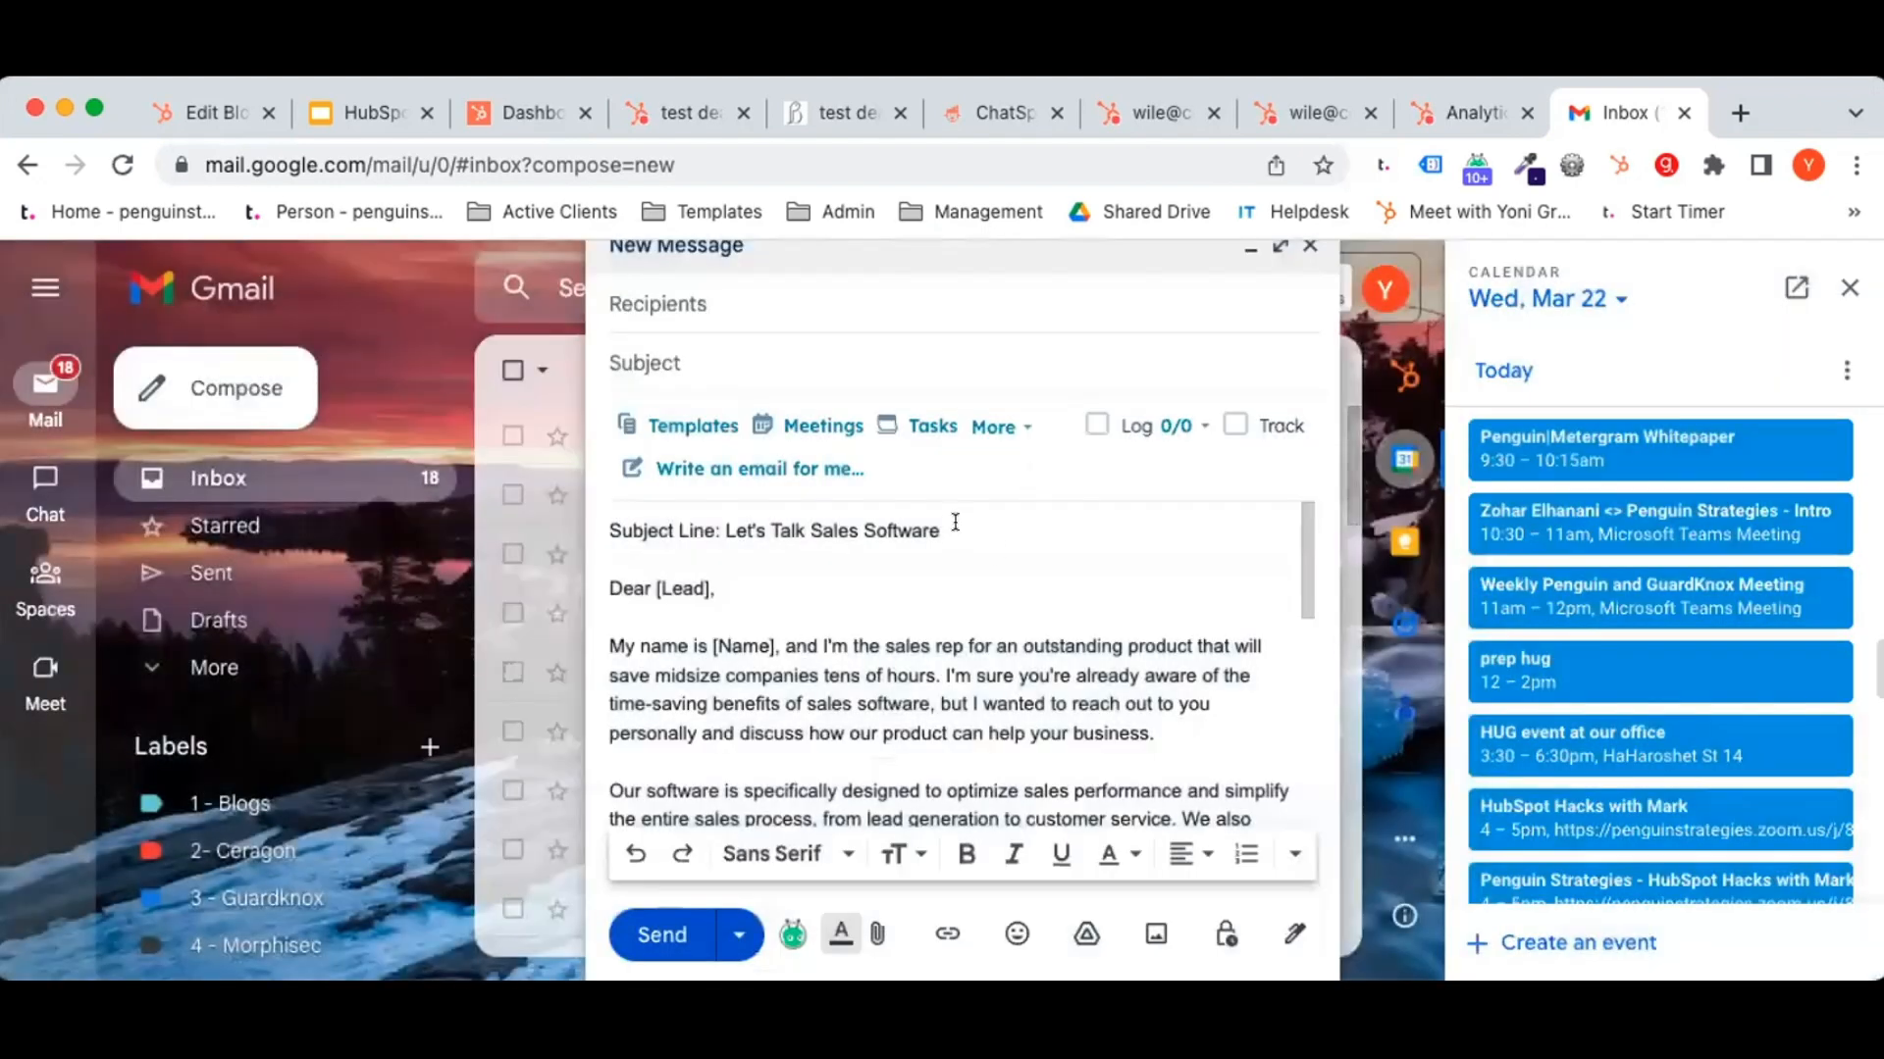
# Move "Let's Talk Sales Software" from the email body to the subject and delete the leftover "Subject Line:" text.
pyautogui.moveTo(955, 522); pyautogui.dragTo(717, 534)
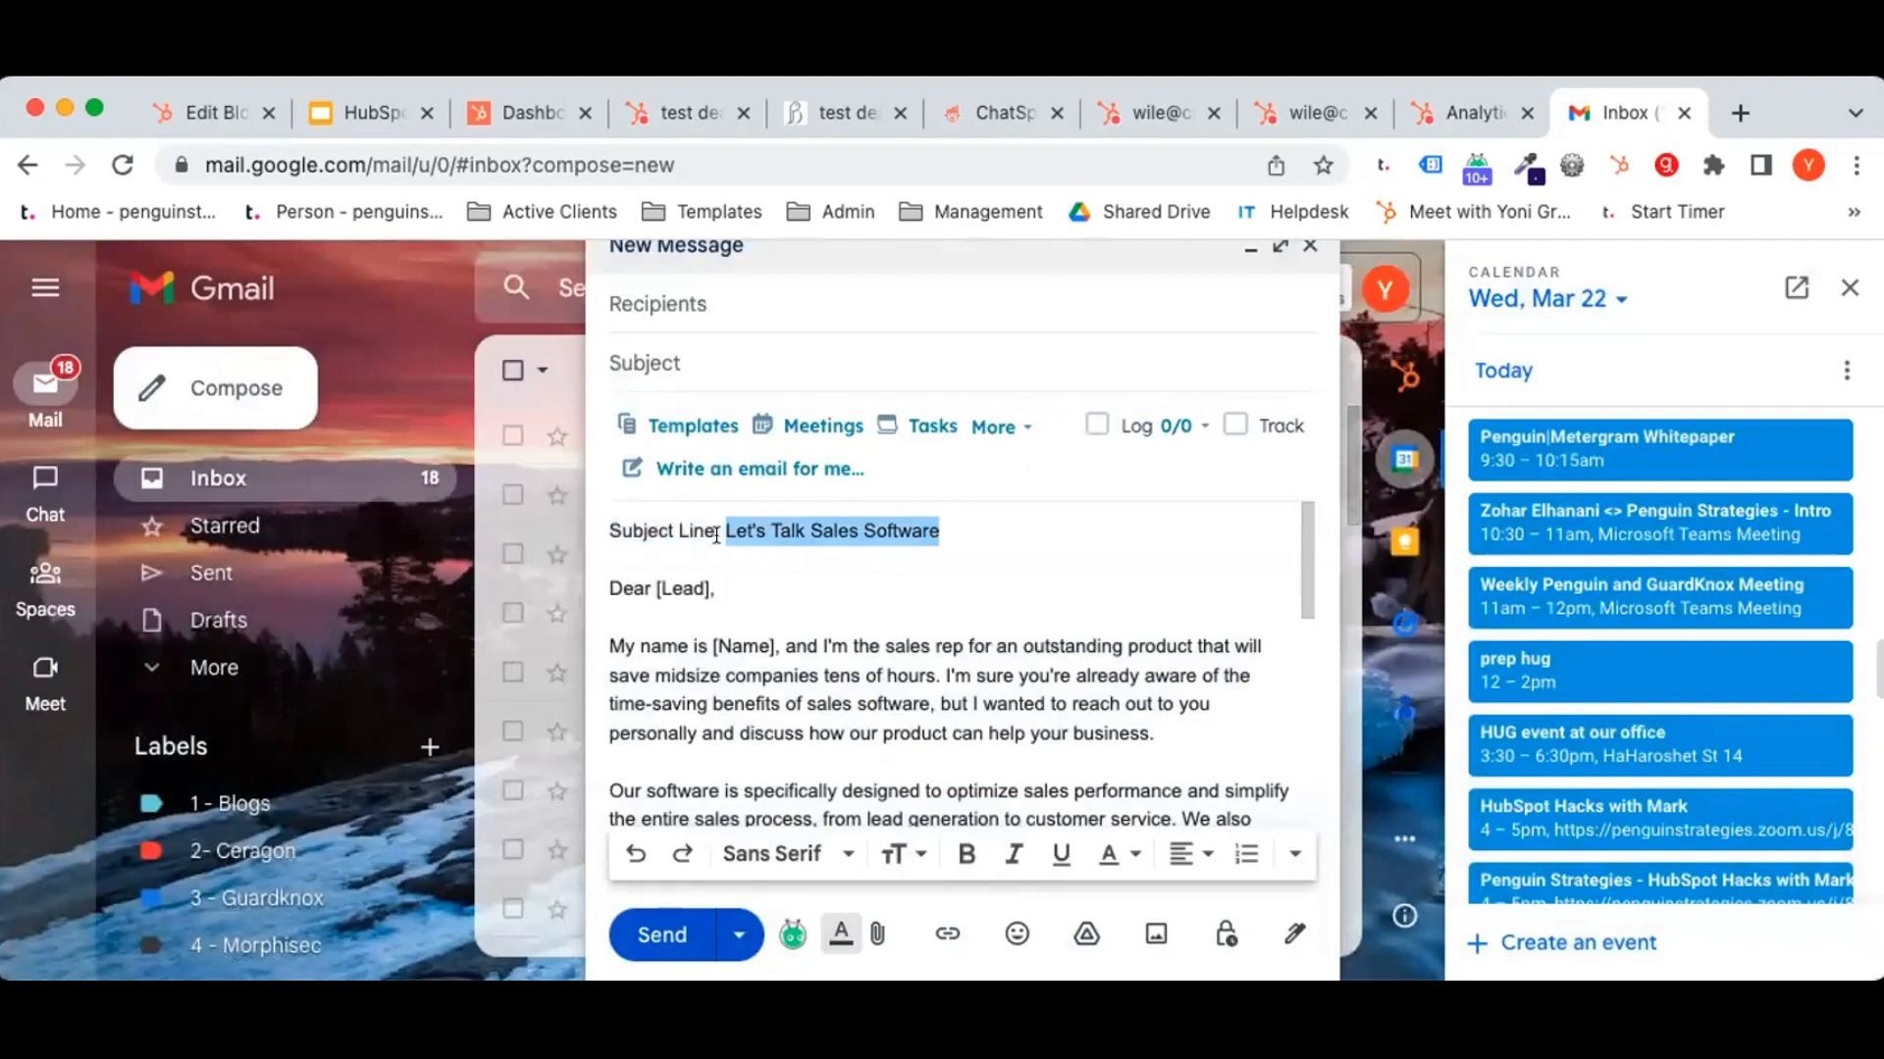
pyautogui.hotkey('ctrl', 'x')
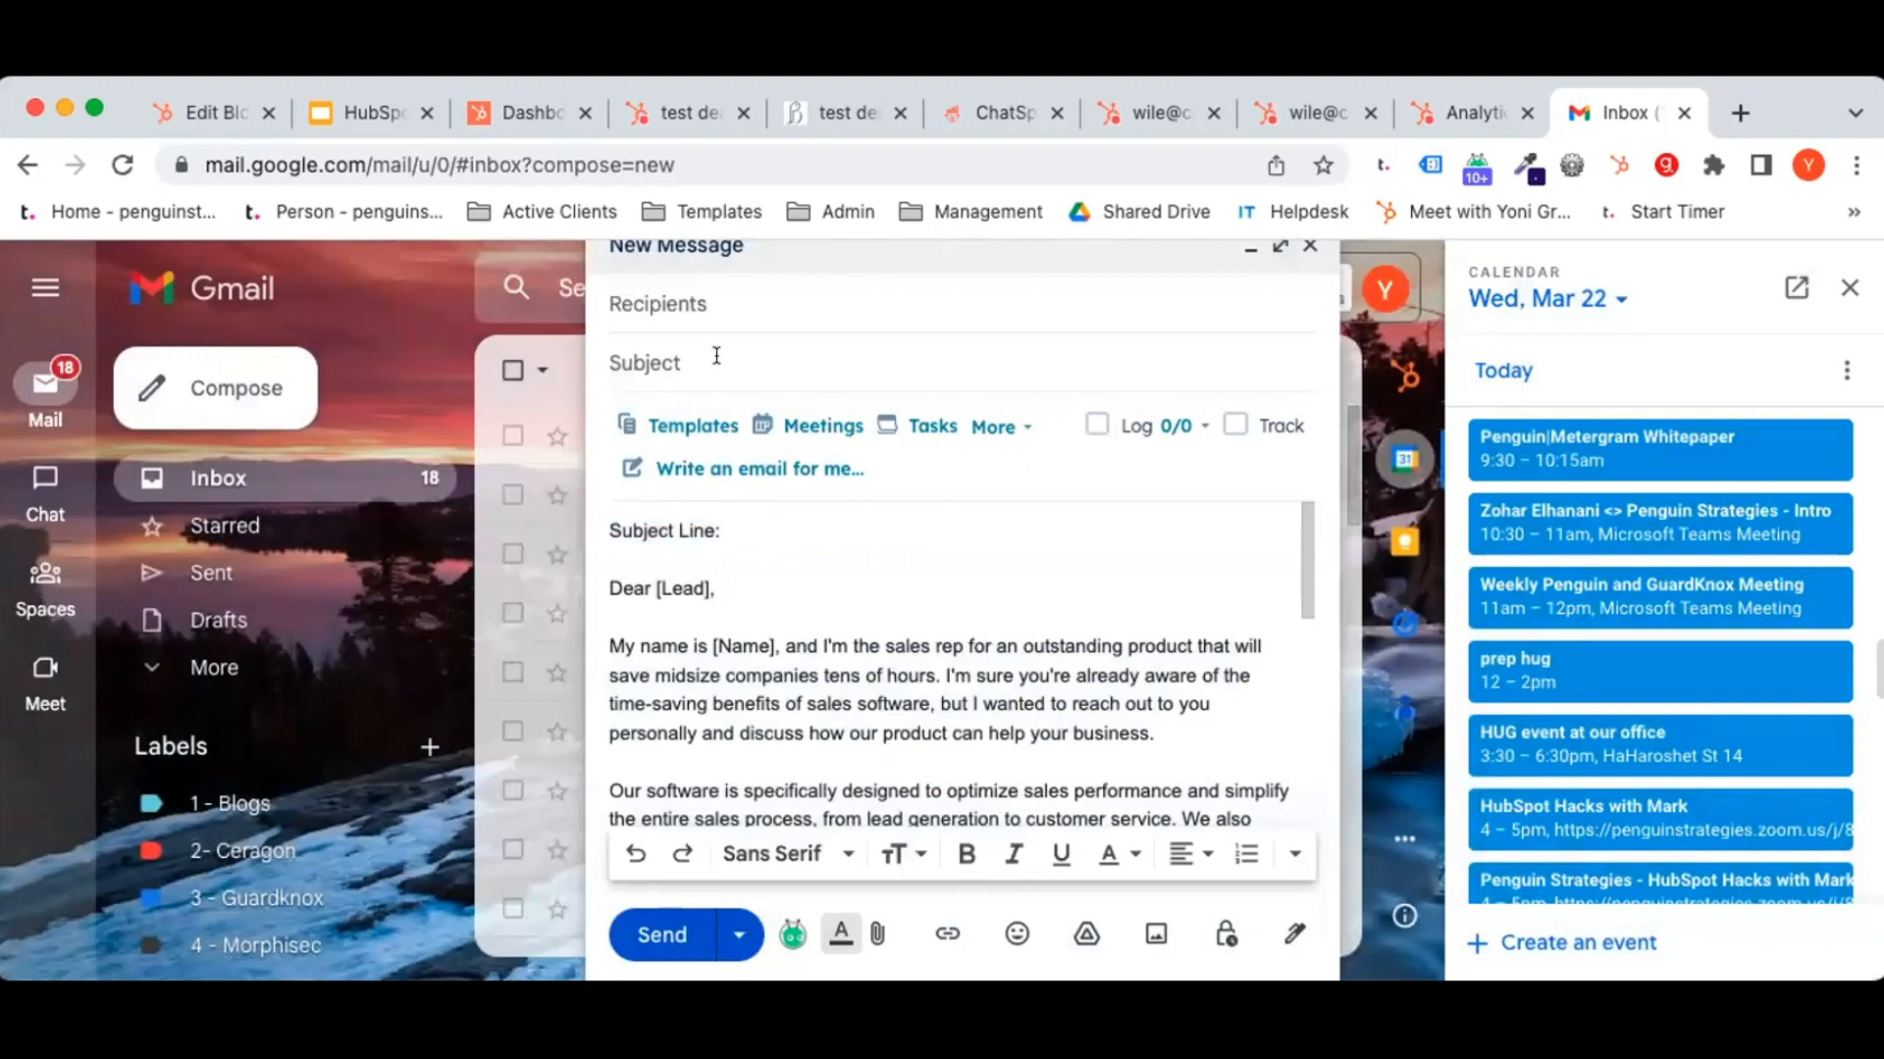
pyautogui.hotkey('ctrl', 'v')
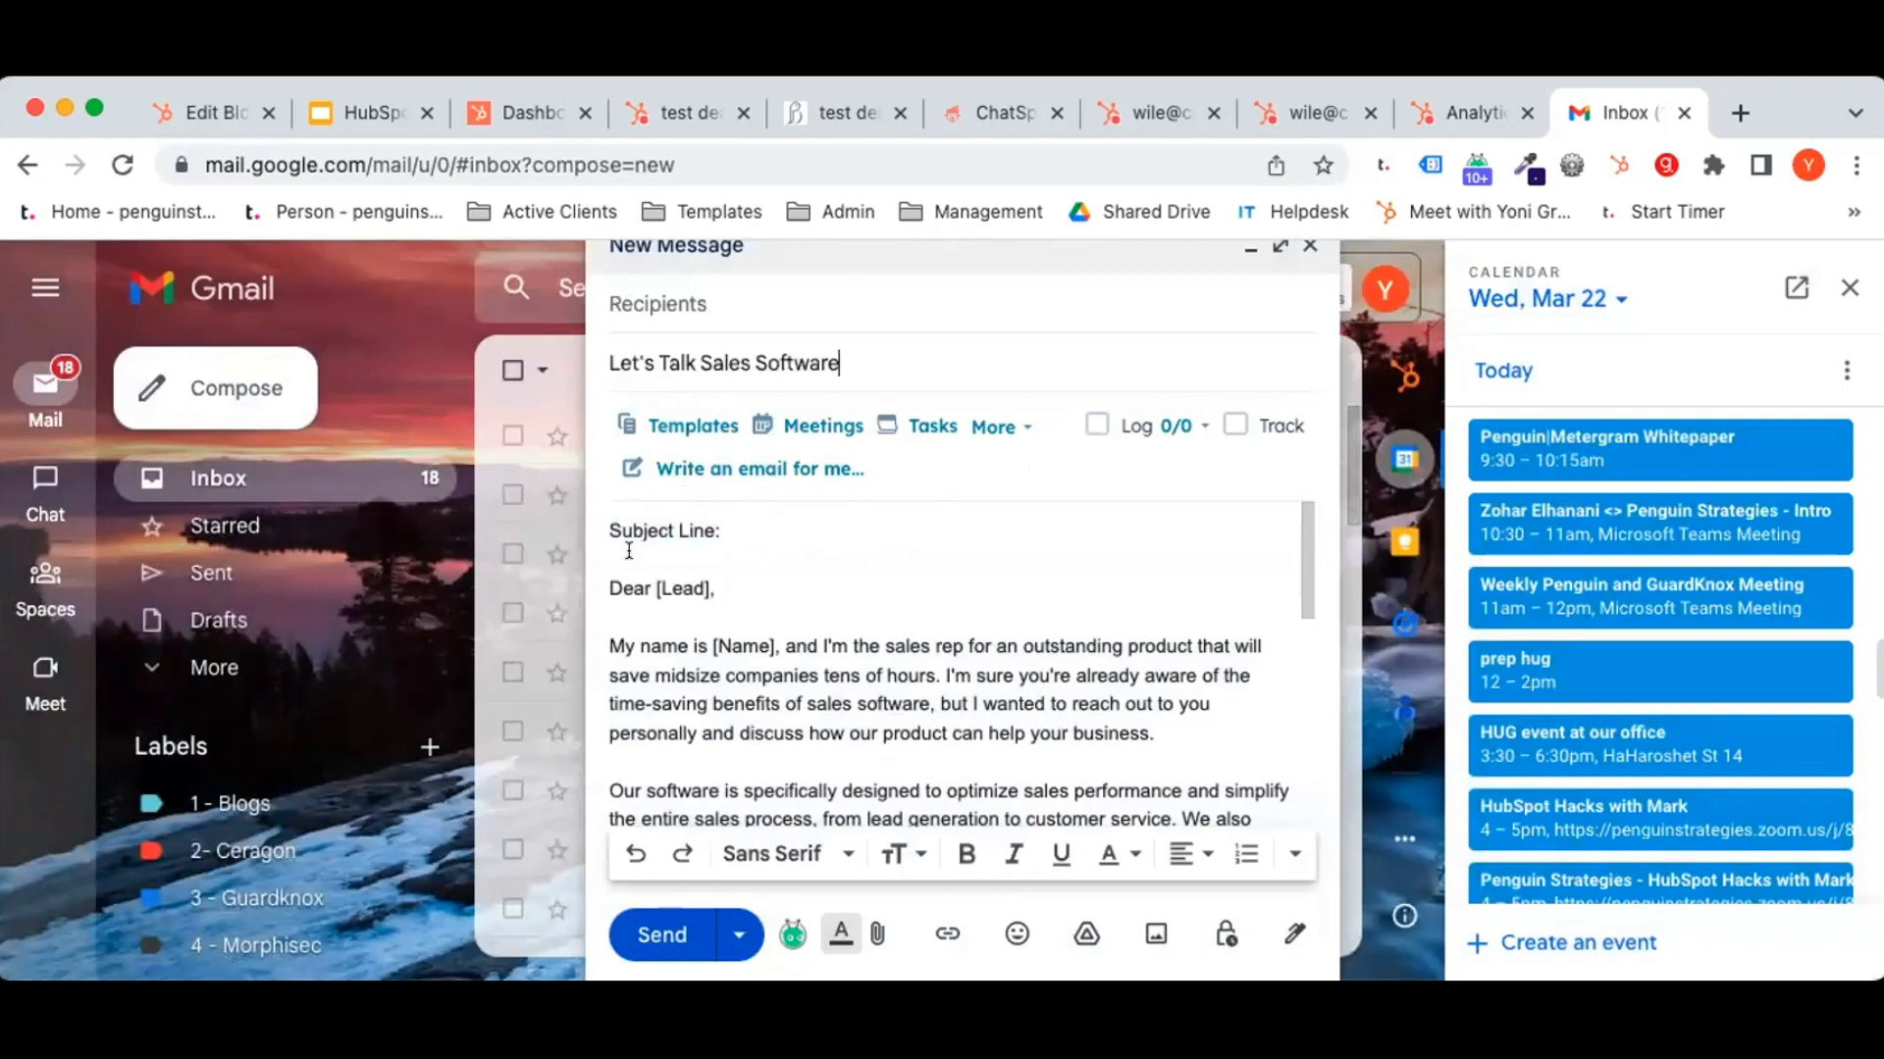
pyautogui.moveTo(604, 566); pyautogui.dragTo(600, 513)
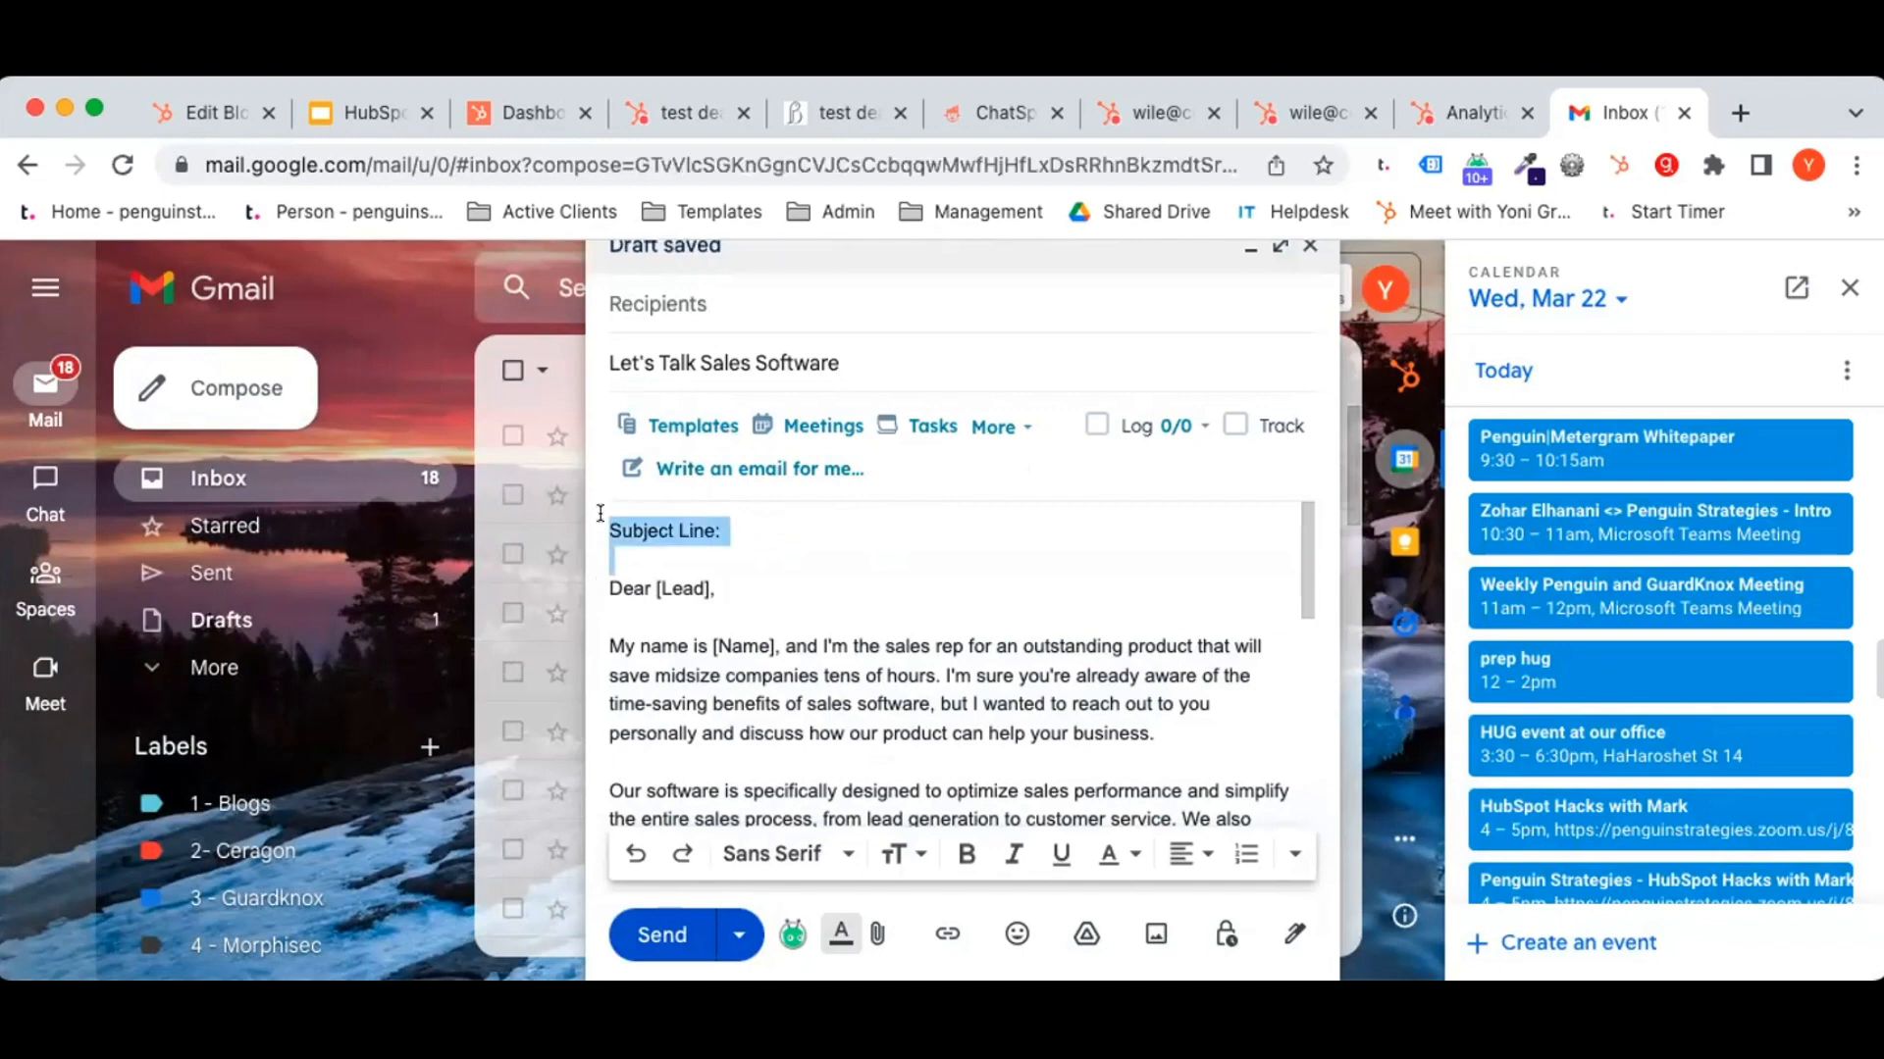
pyautogui.press('BackSpace')
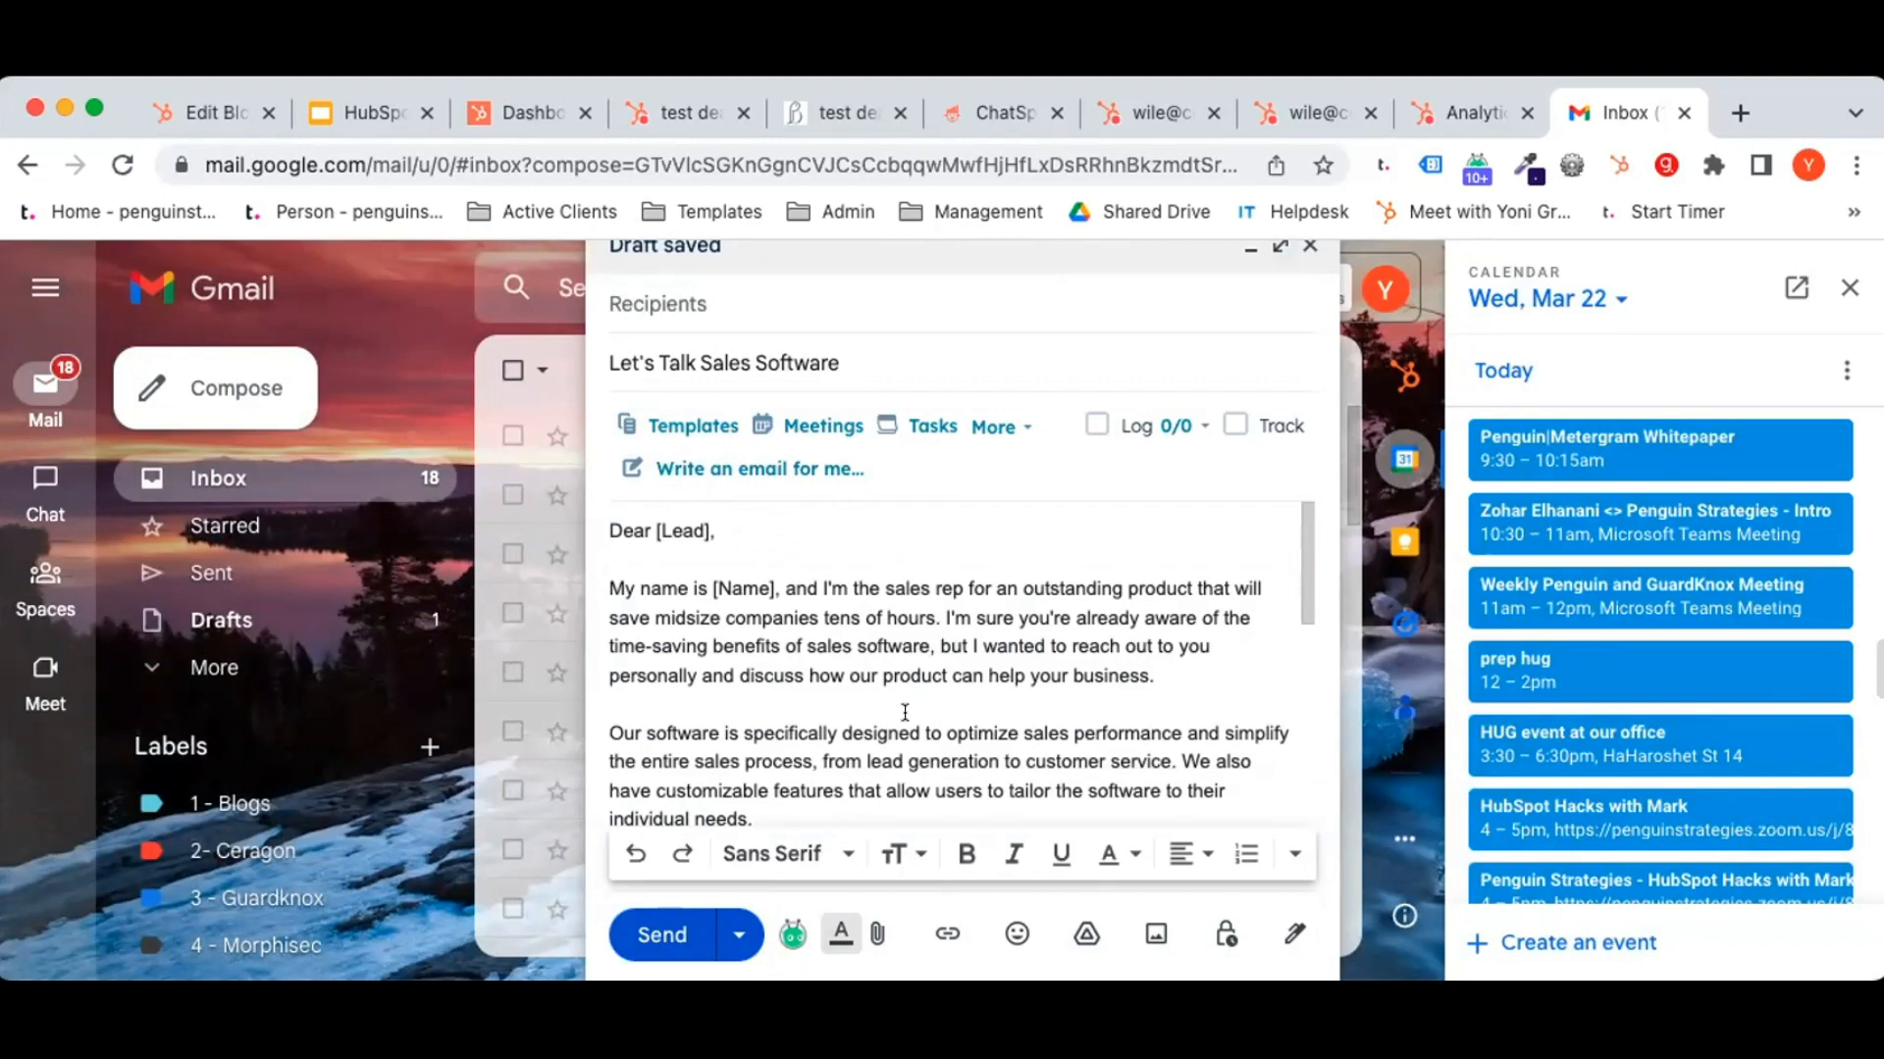
# Open HubSpot's email templates from the message draft.
pyautogui.click(690, 425)
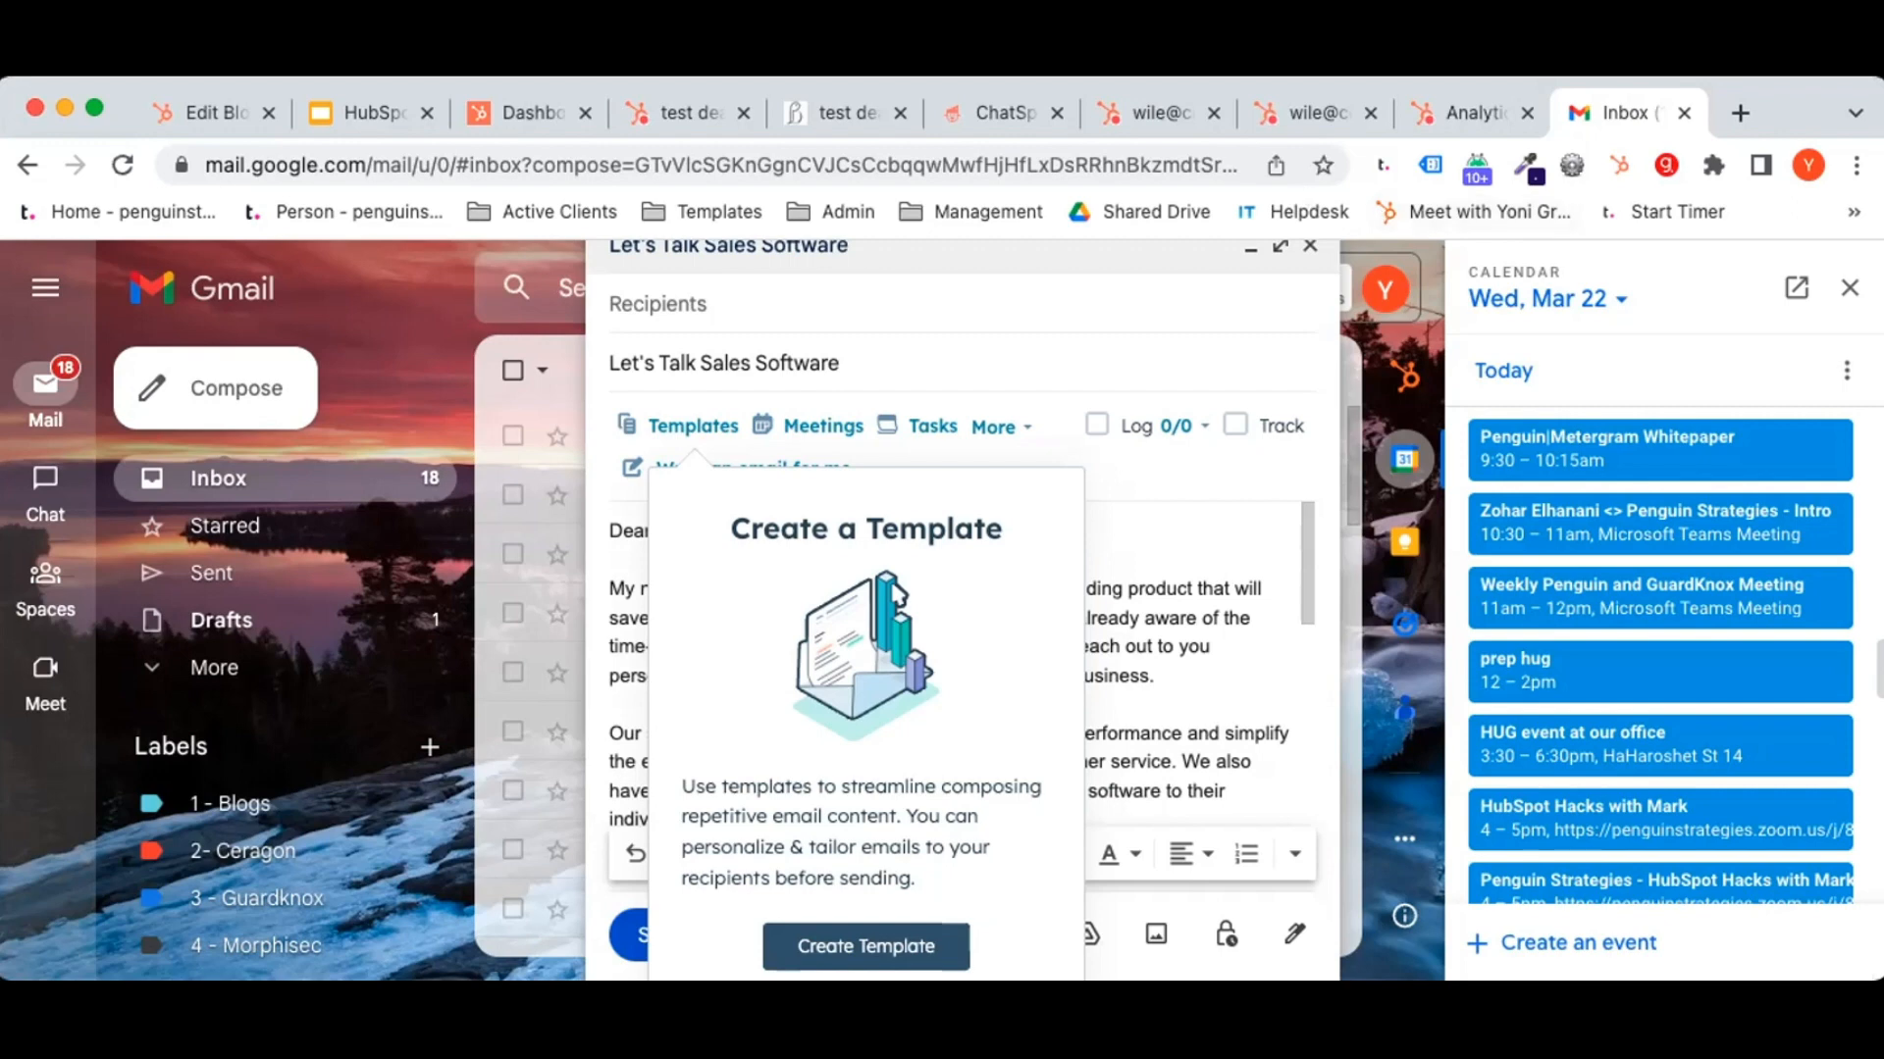
# Switch to the blog post being edited in HubSpot and go to the "Penguin Power" title near its beginning.
pyautogui.click(1468, 112)
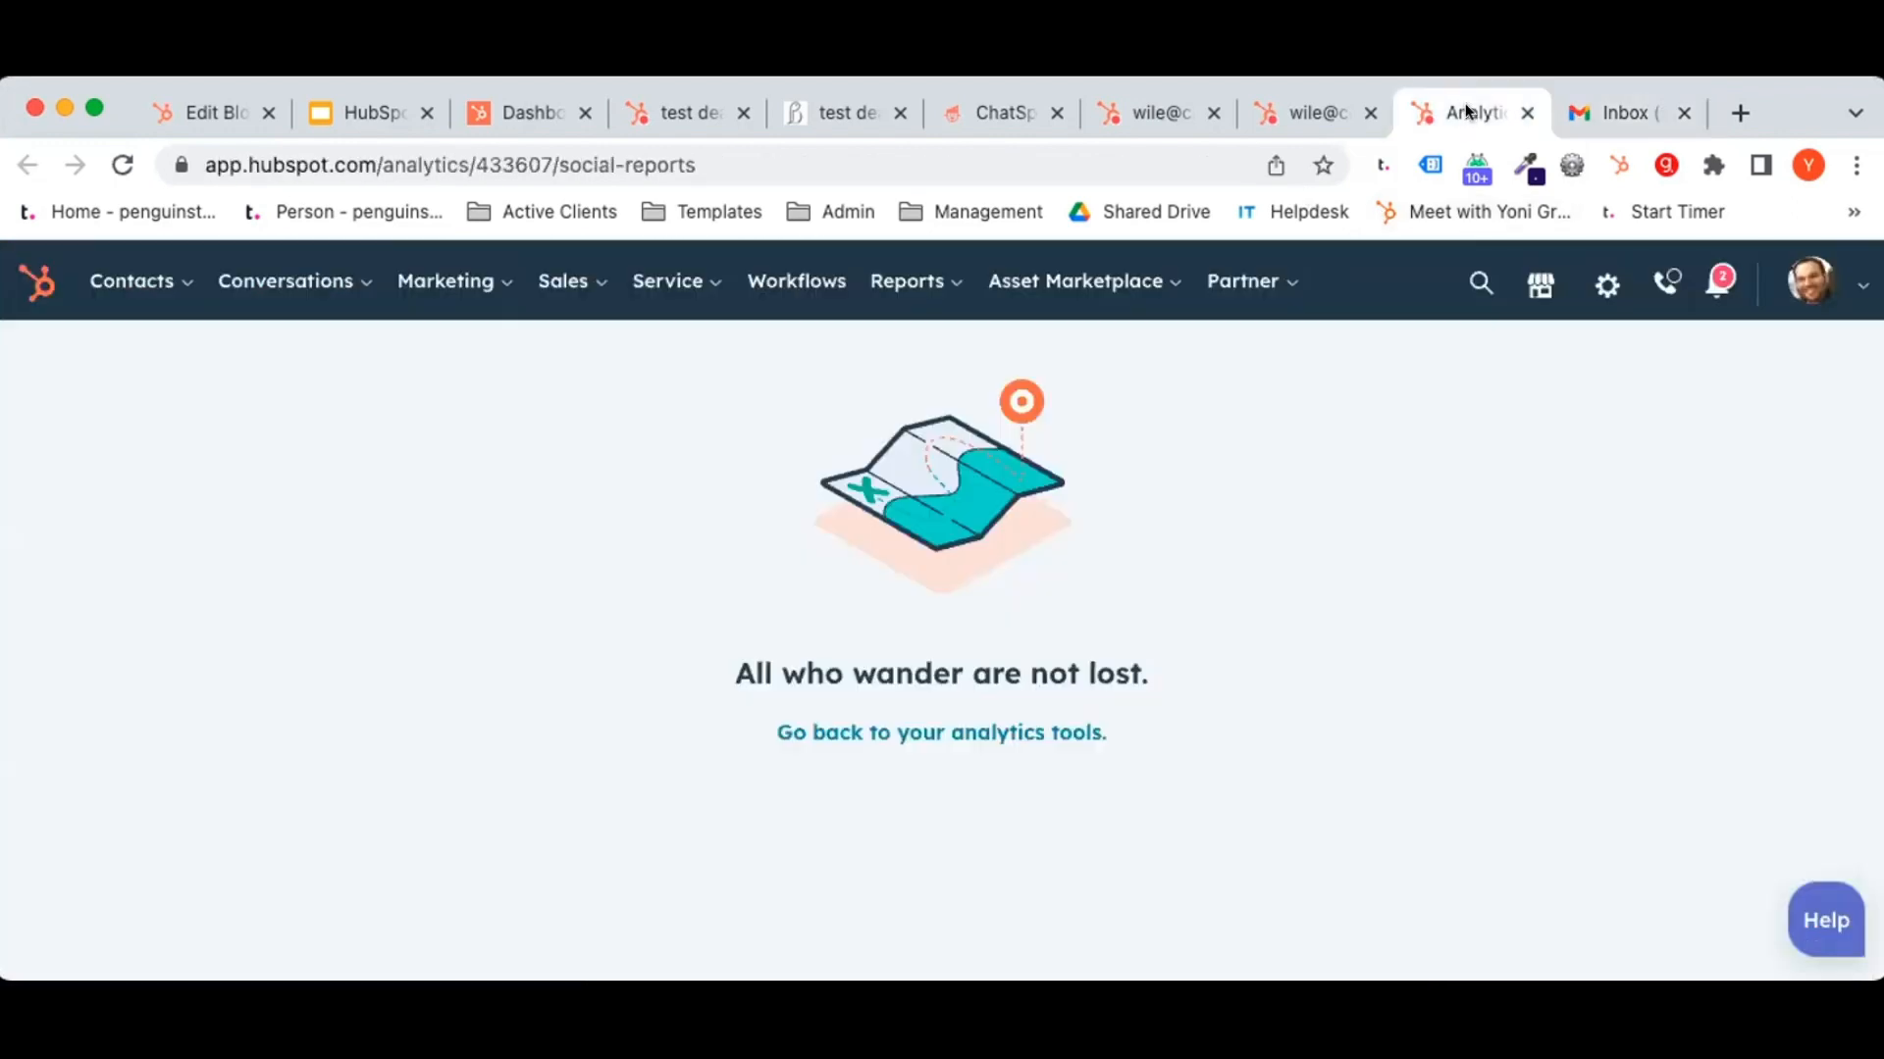
pyautogui.click(1309, 98)
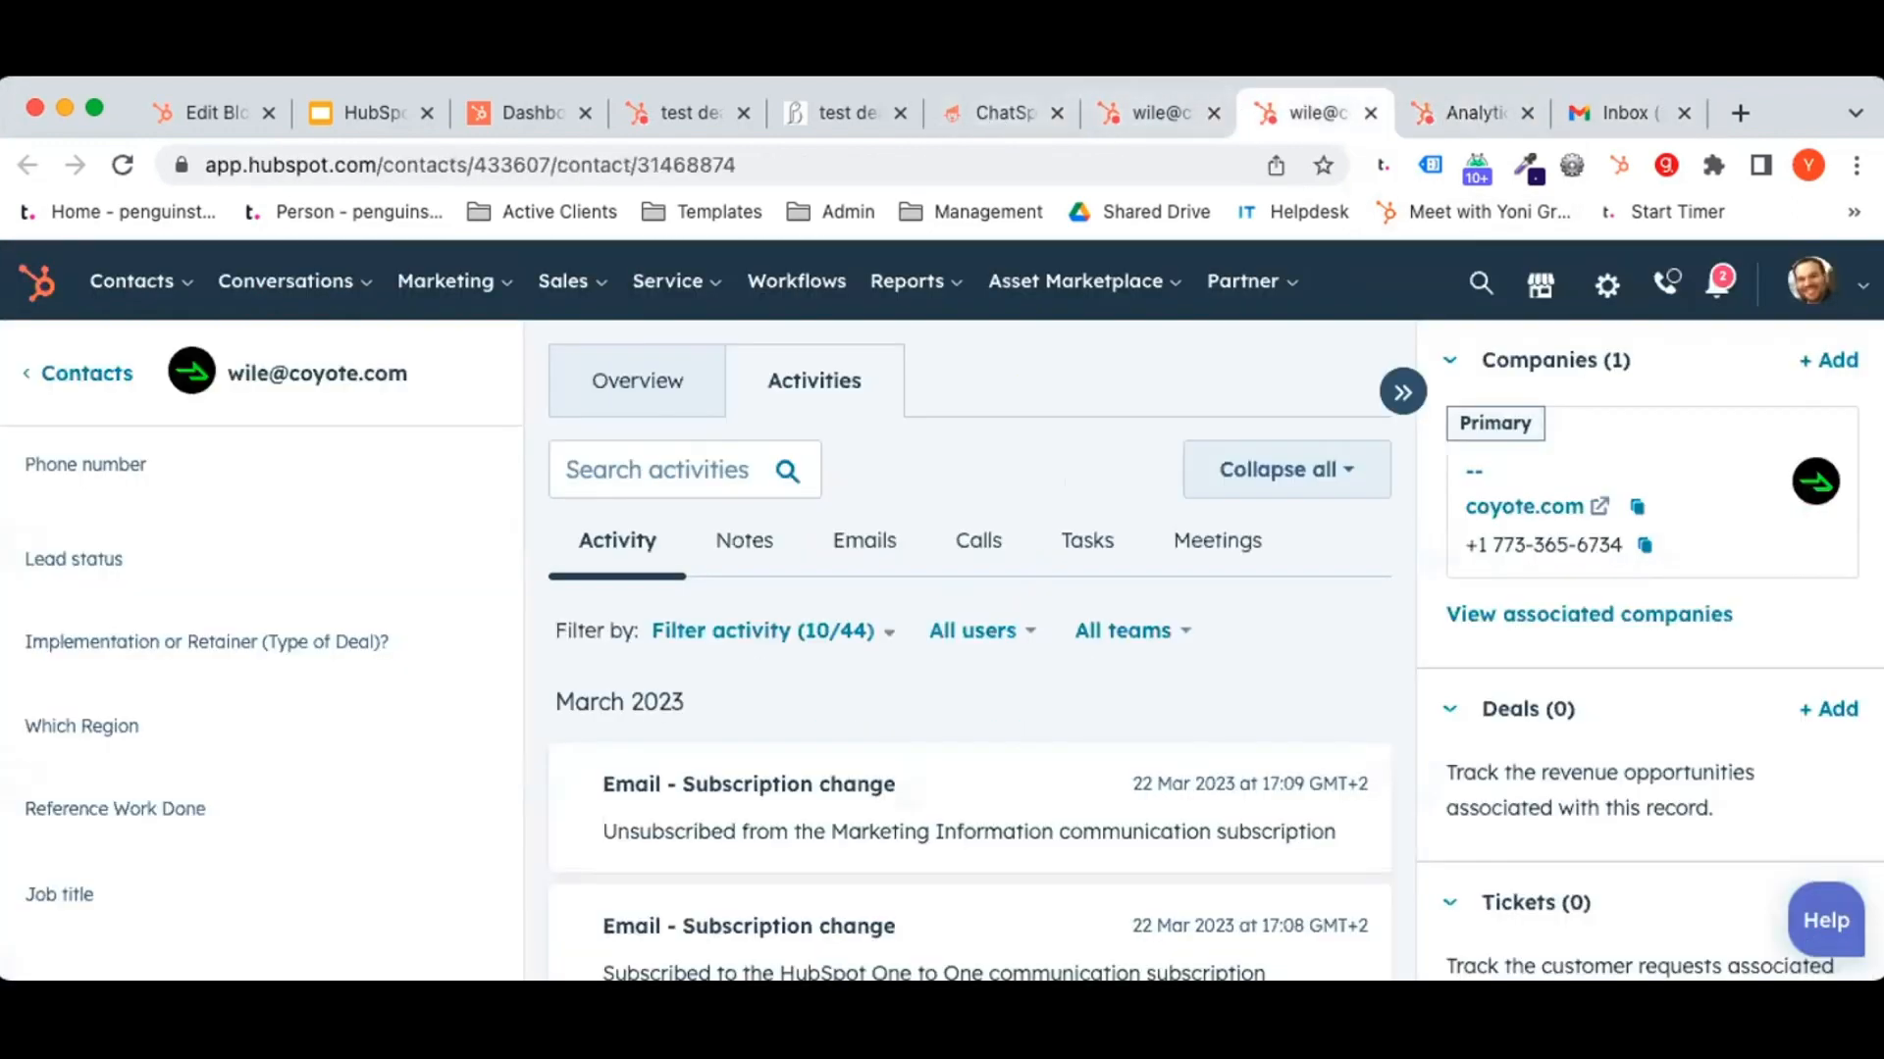
pyautogui.click(205, 110)
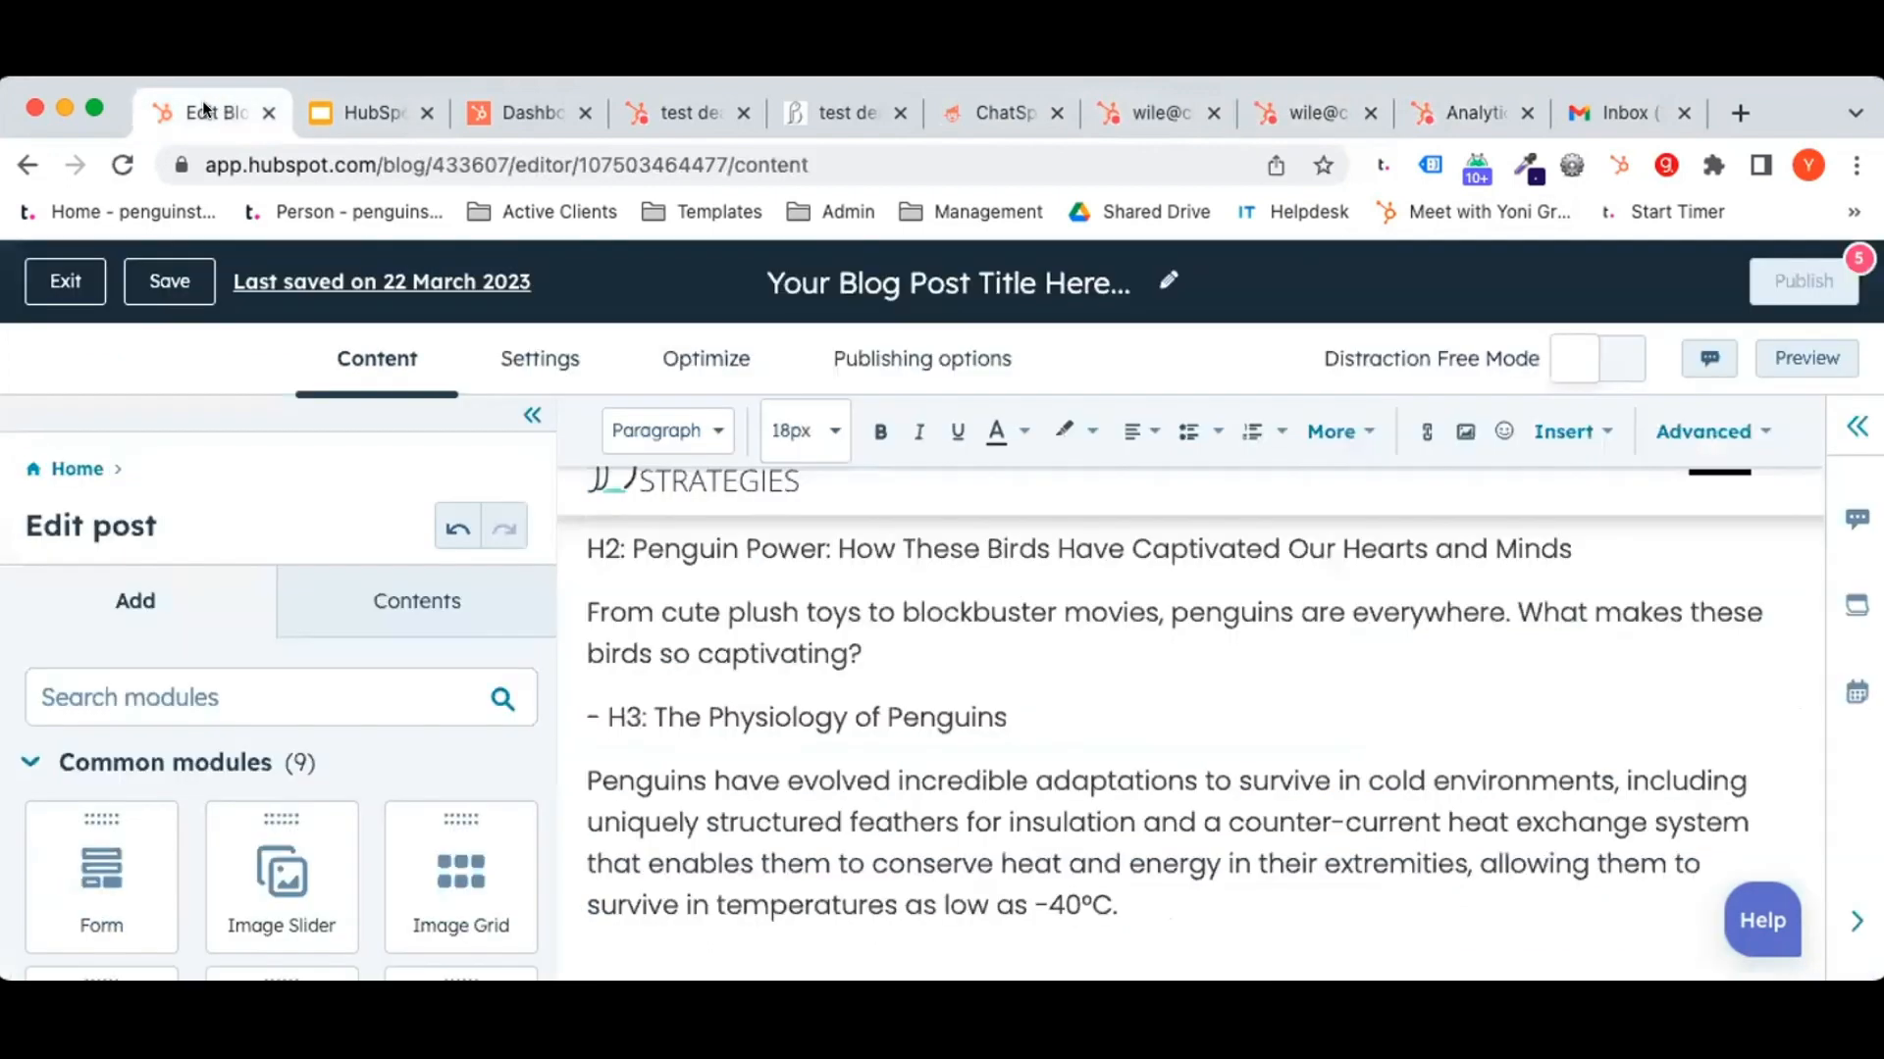
pyautogui.scroll(-3, 820, 620)
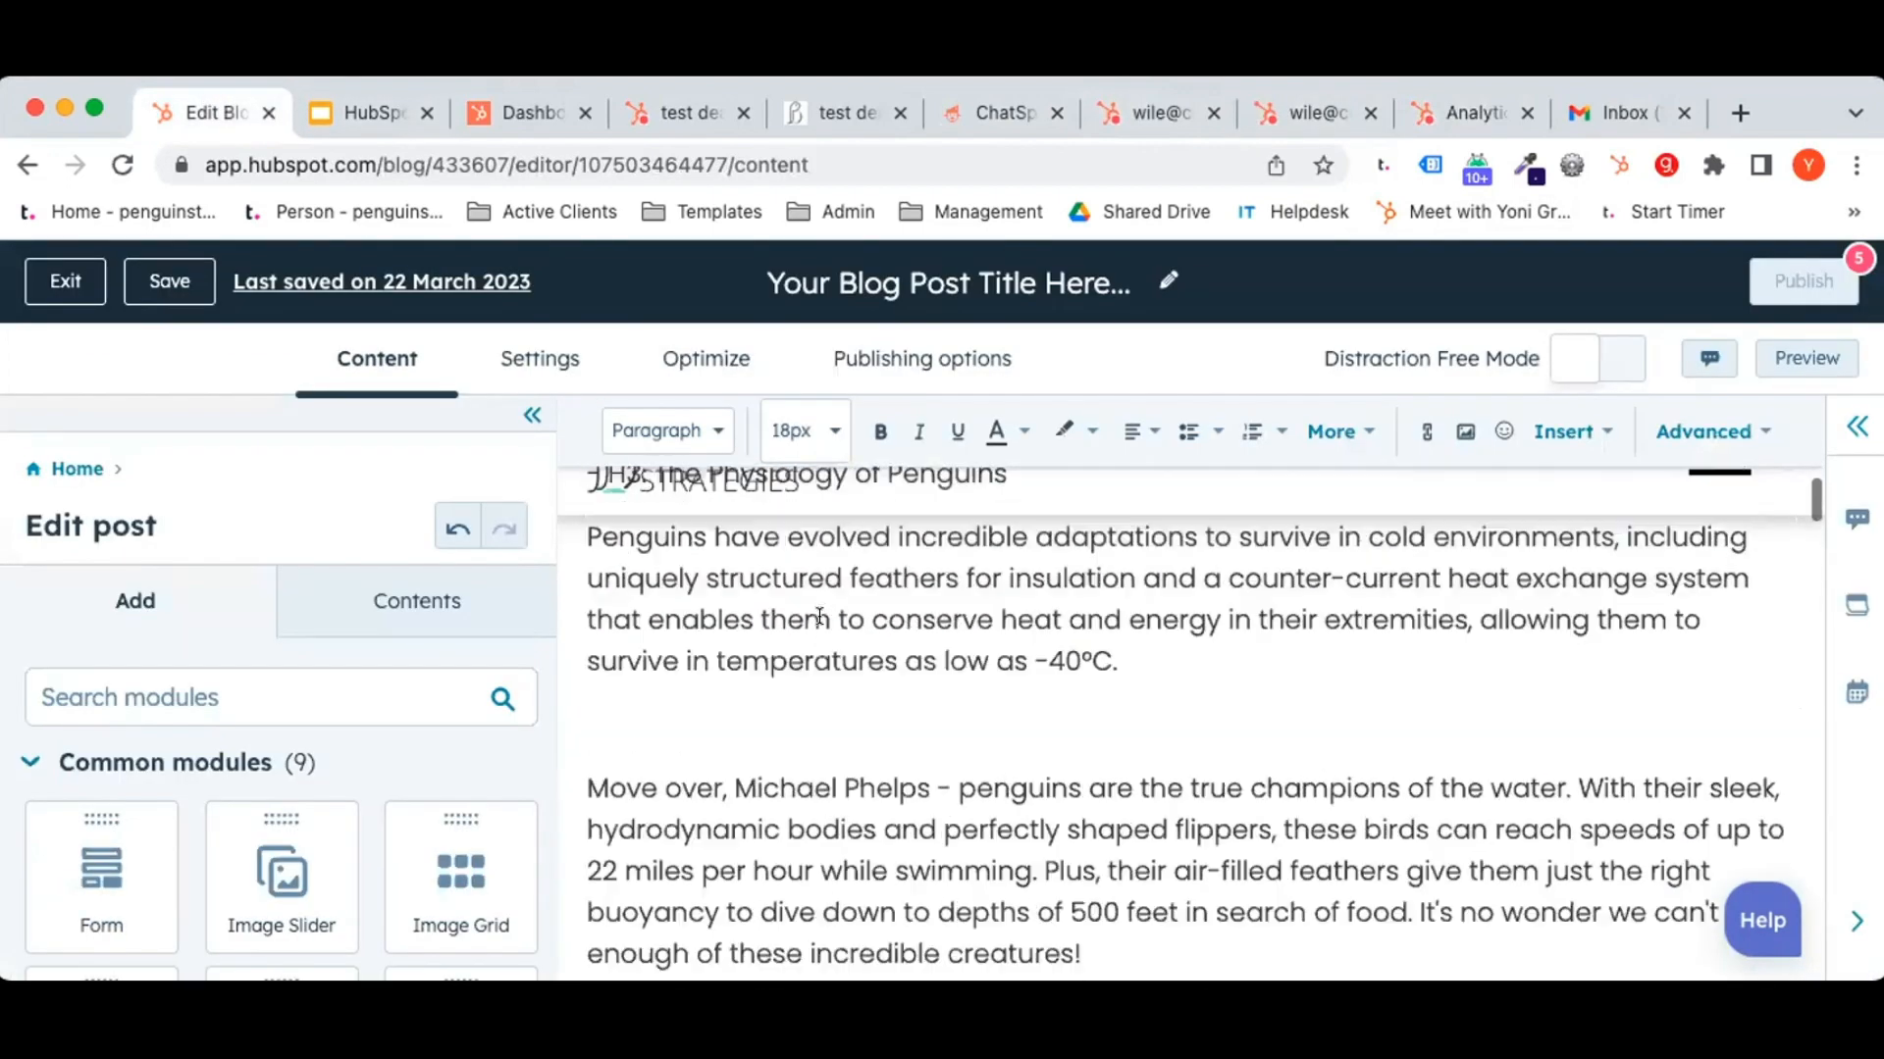
pyautogui.scroll(10, 819, 618)
pyautogui.scroll(-5, 819, 618)
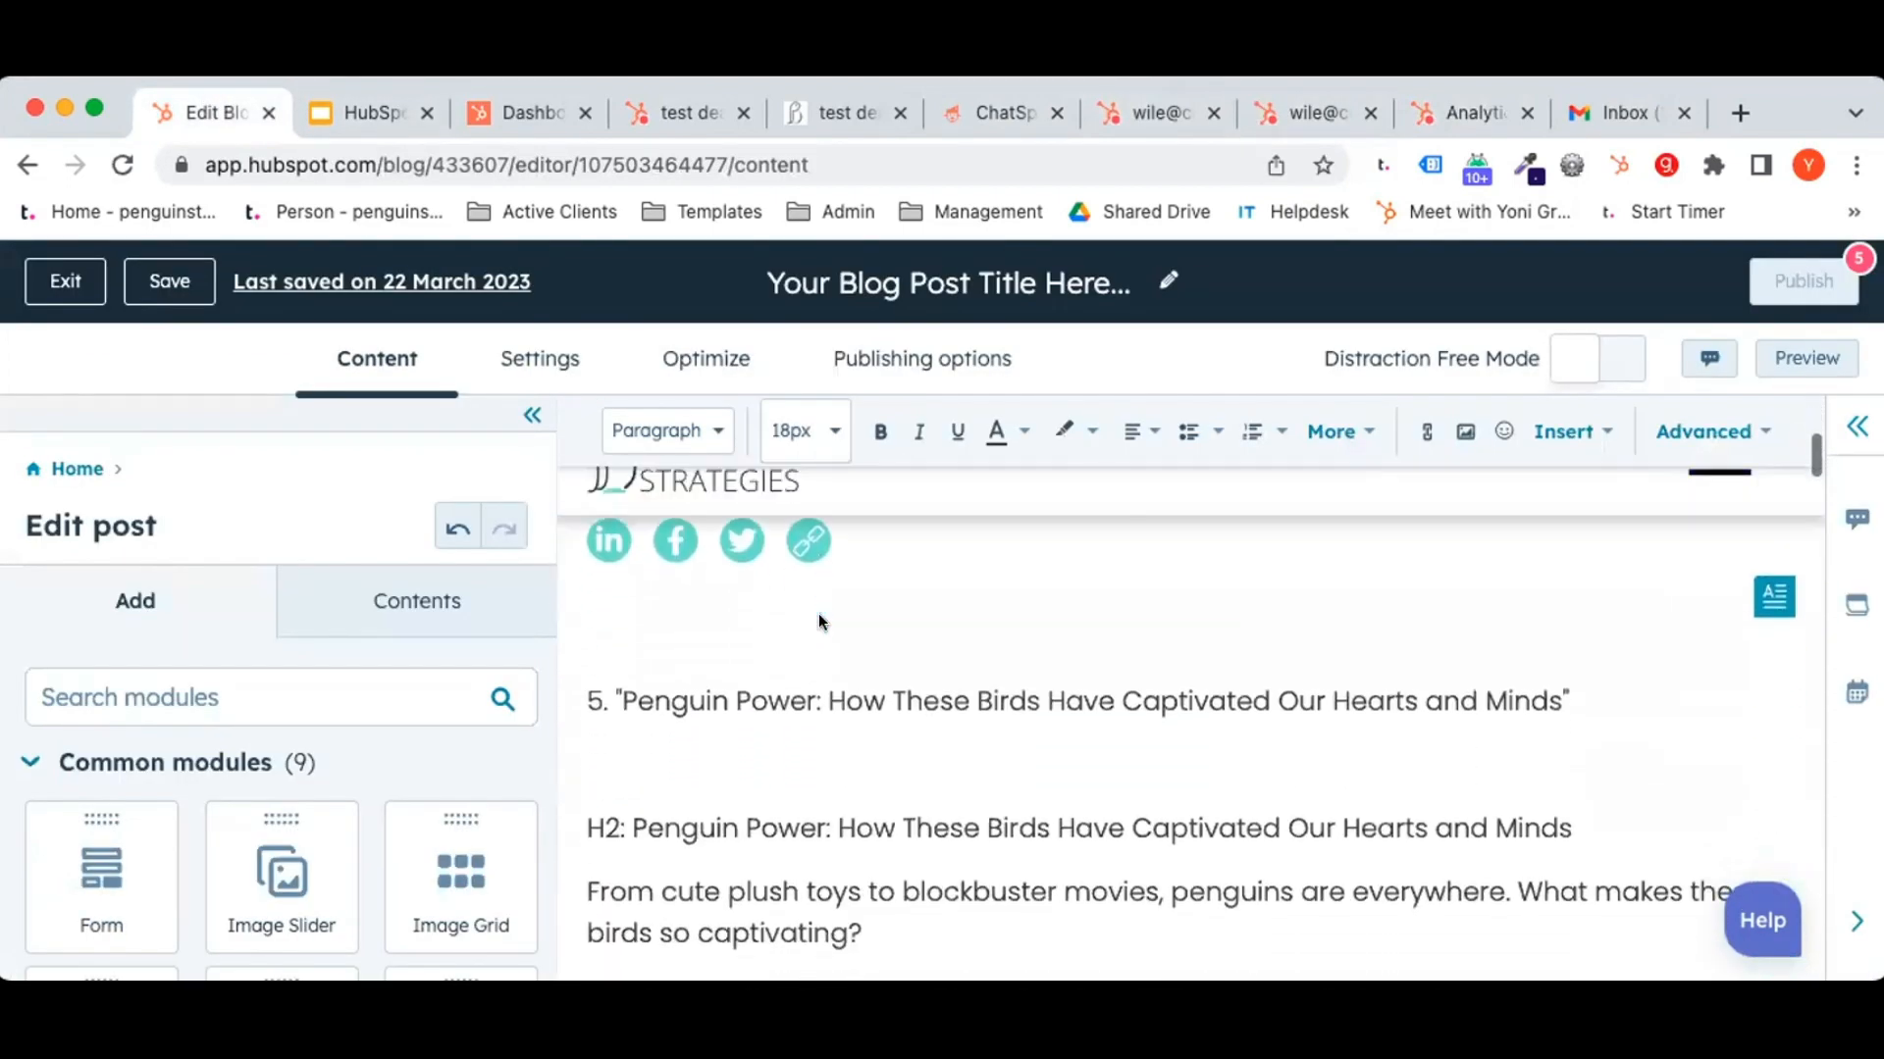
pyautogui.scroll(2, 849, 804)
pyautogui.scroll(-2, 852, 813)
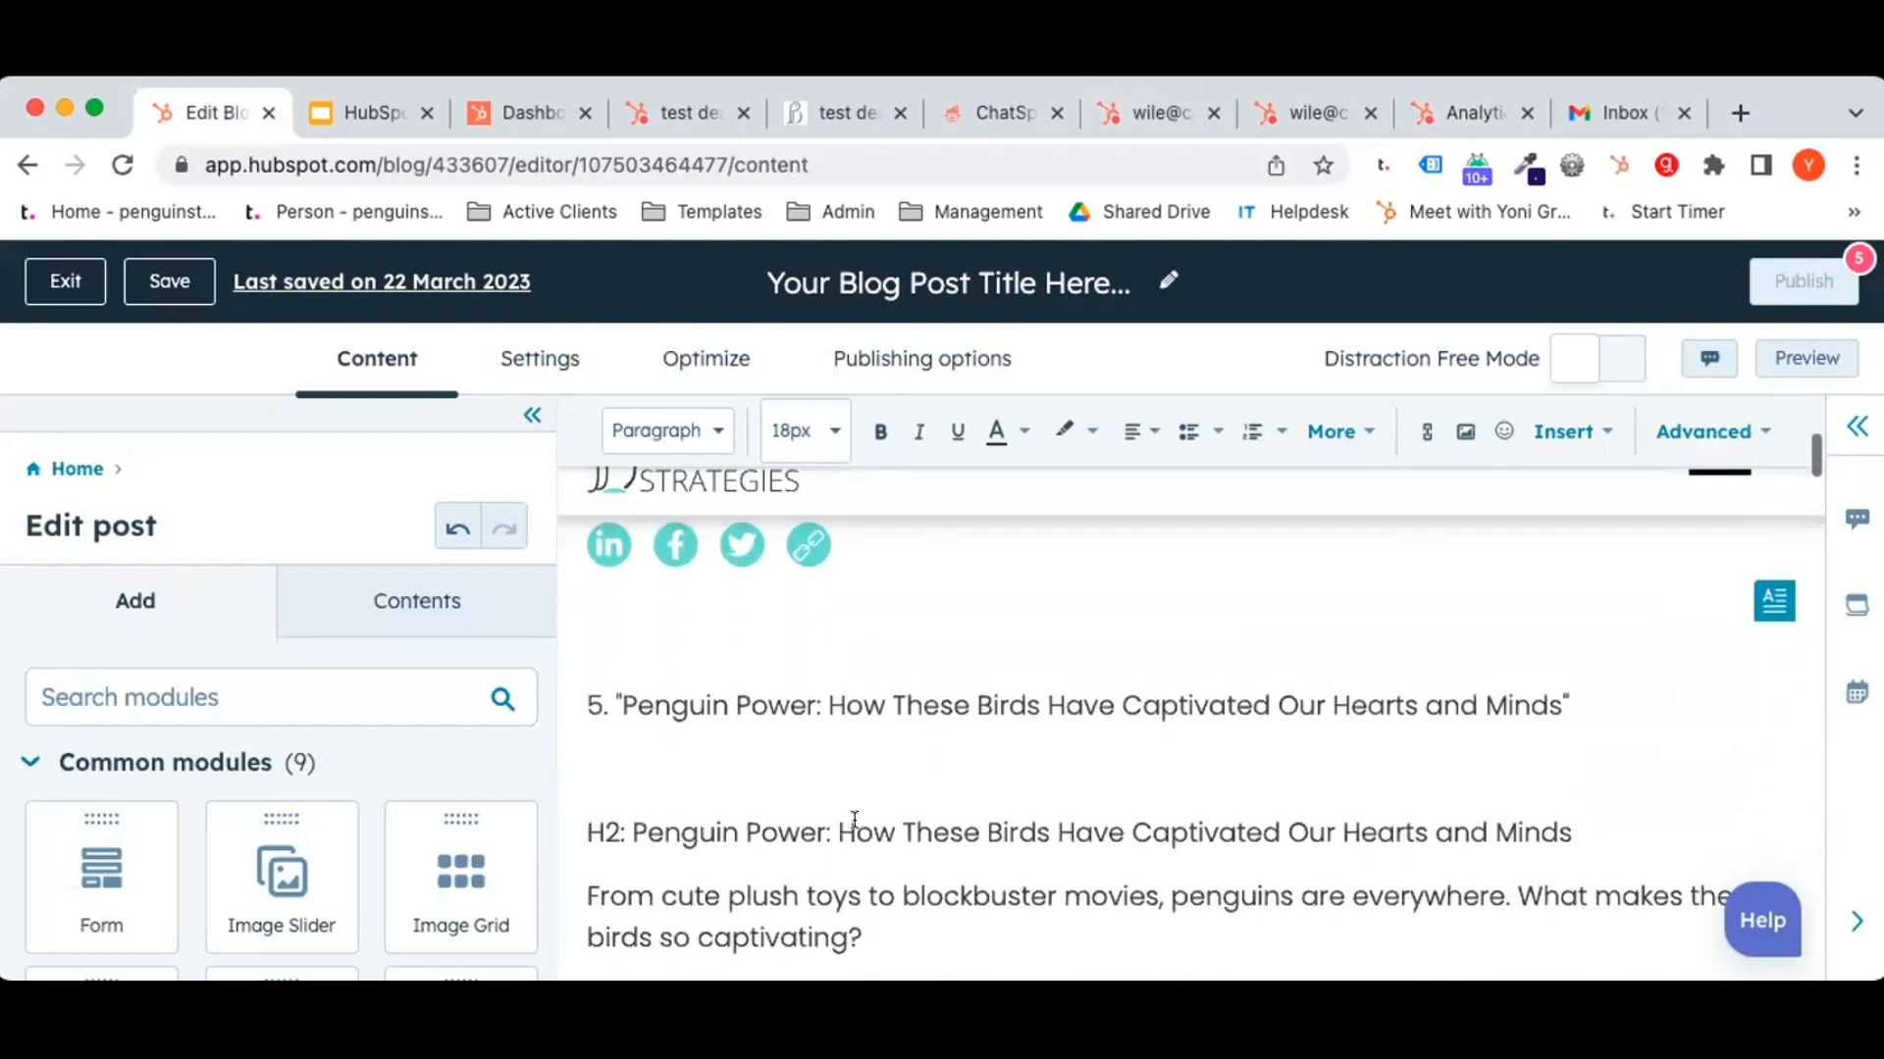
# Use the content assistant's Generate ideas command on the empty line below the quoted title with the prompt "ideas for a blog. about collectibles".
pyautogui.click(590, 755)
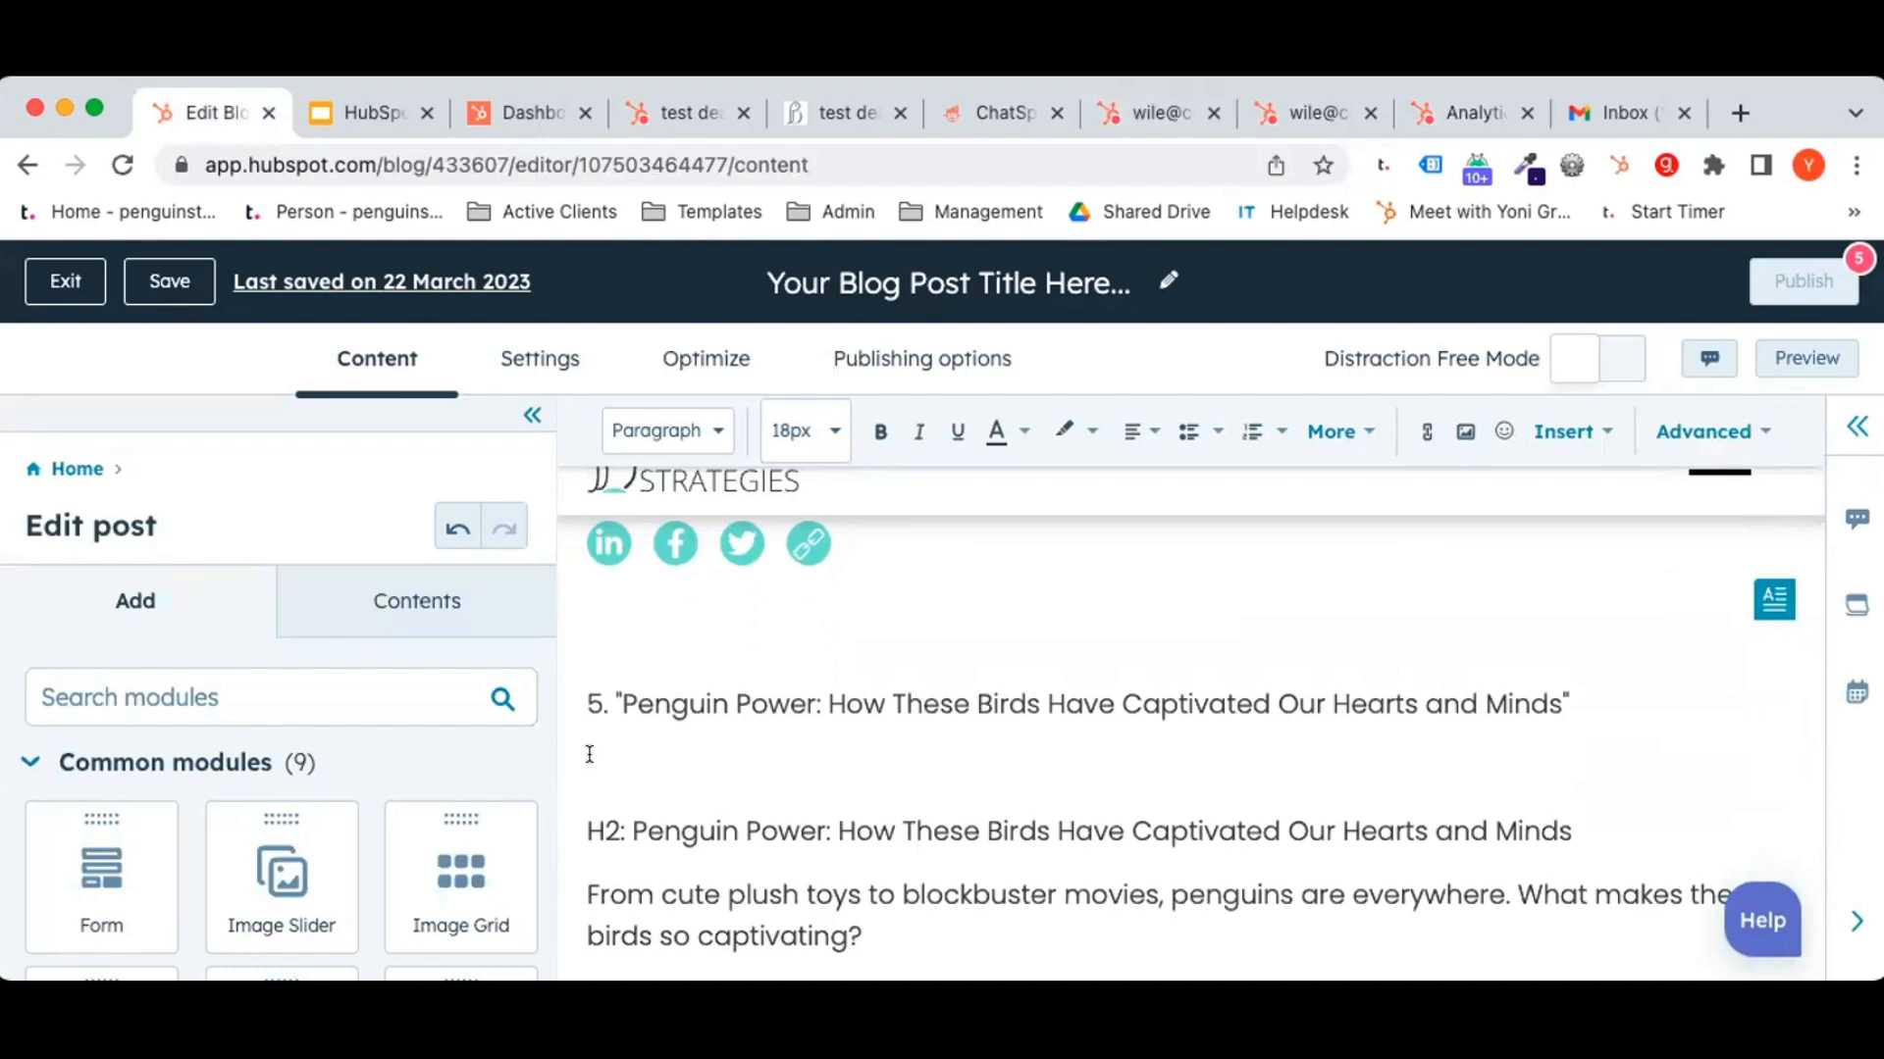
pyautogui.write('/')
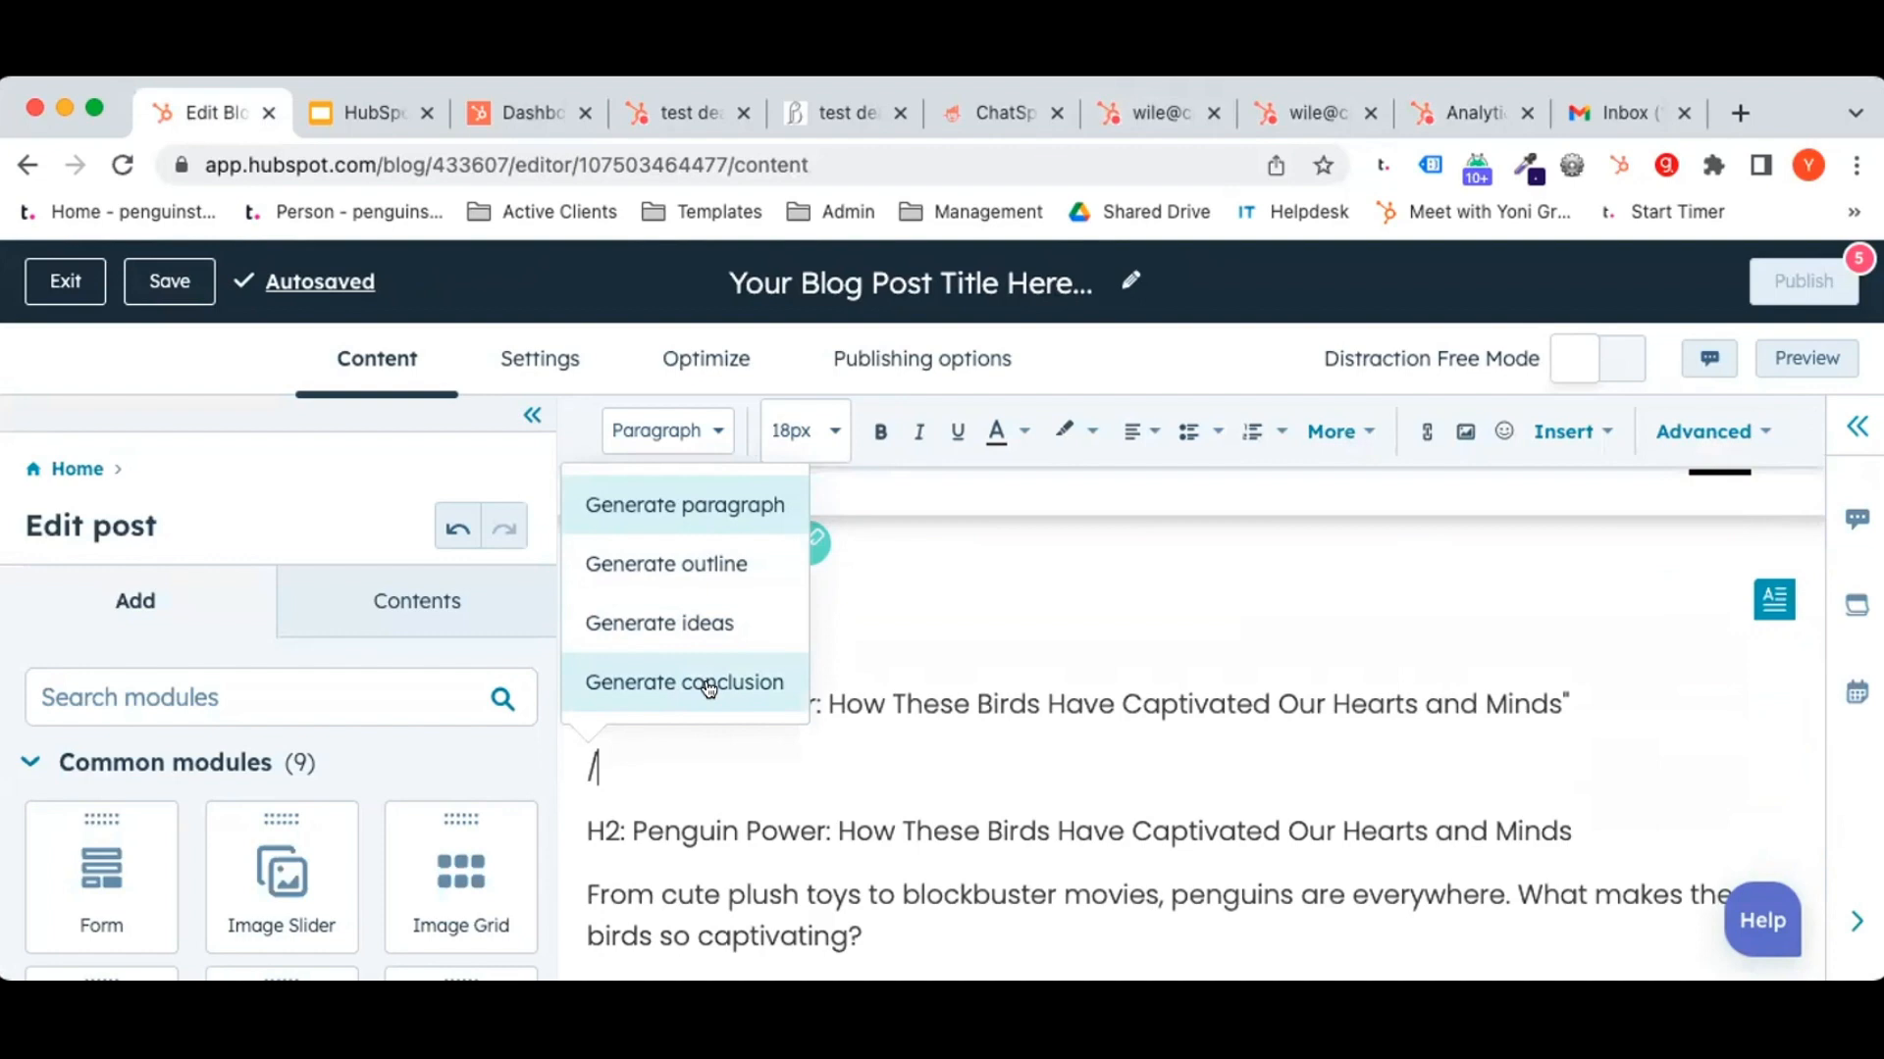
pyautogui.click(701, 617)
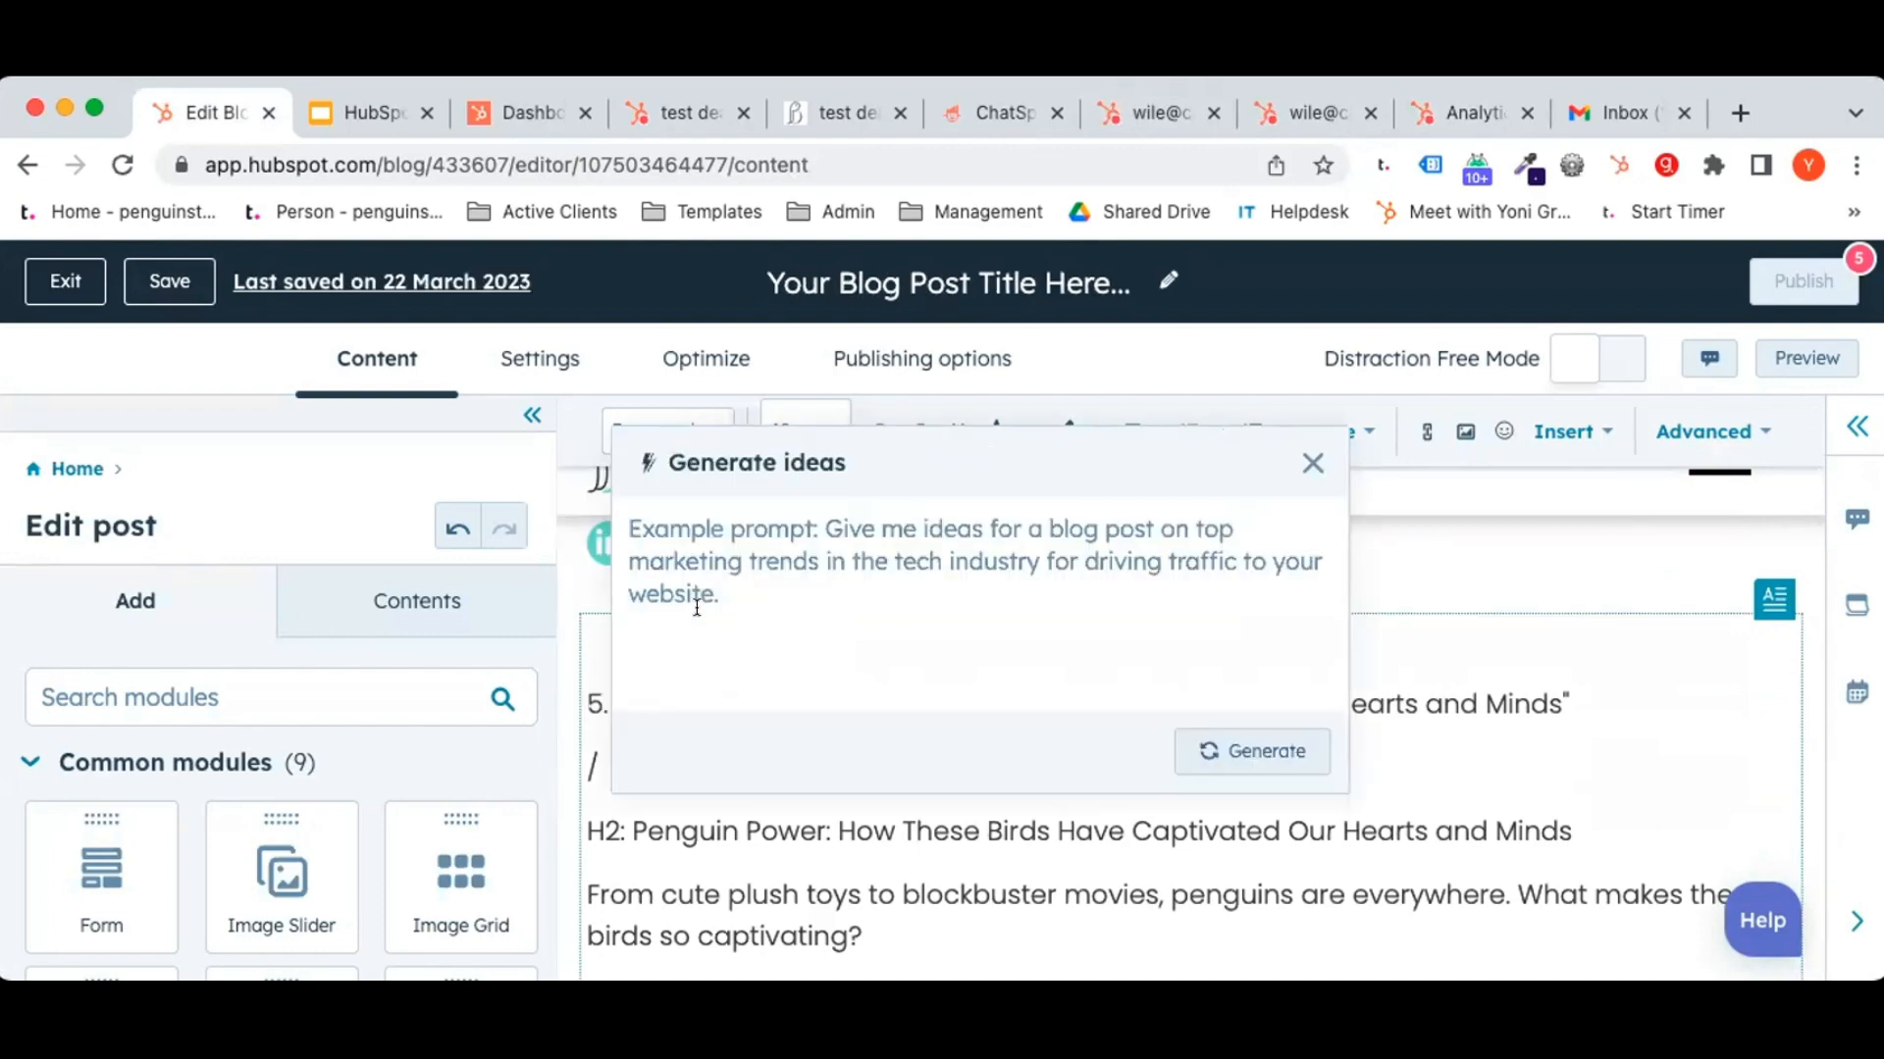
pyautogui.write('write a blog. about collectibles')
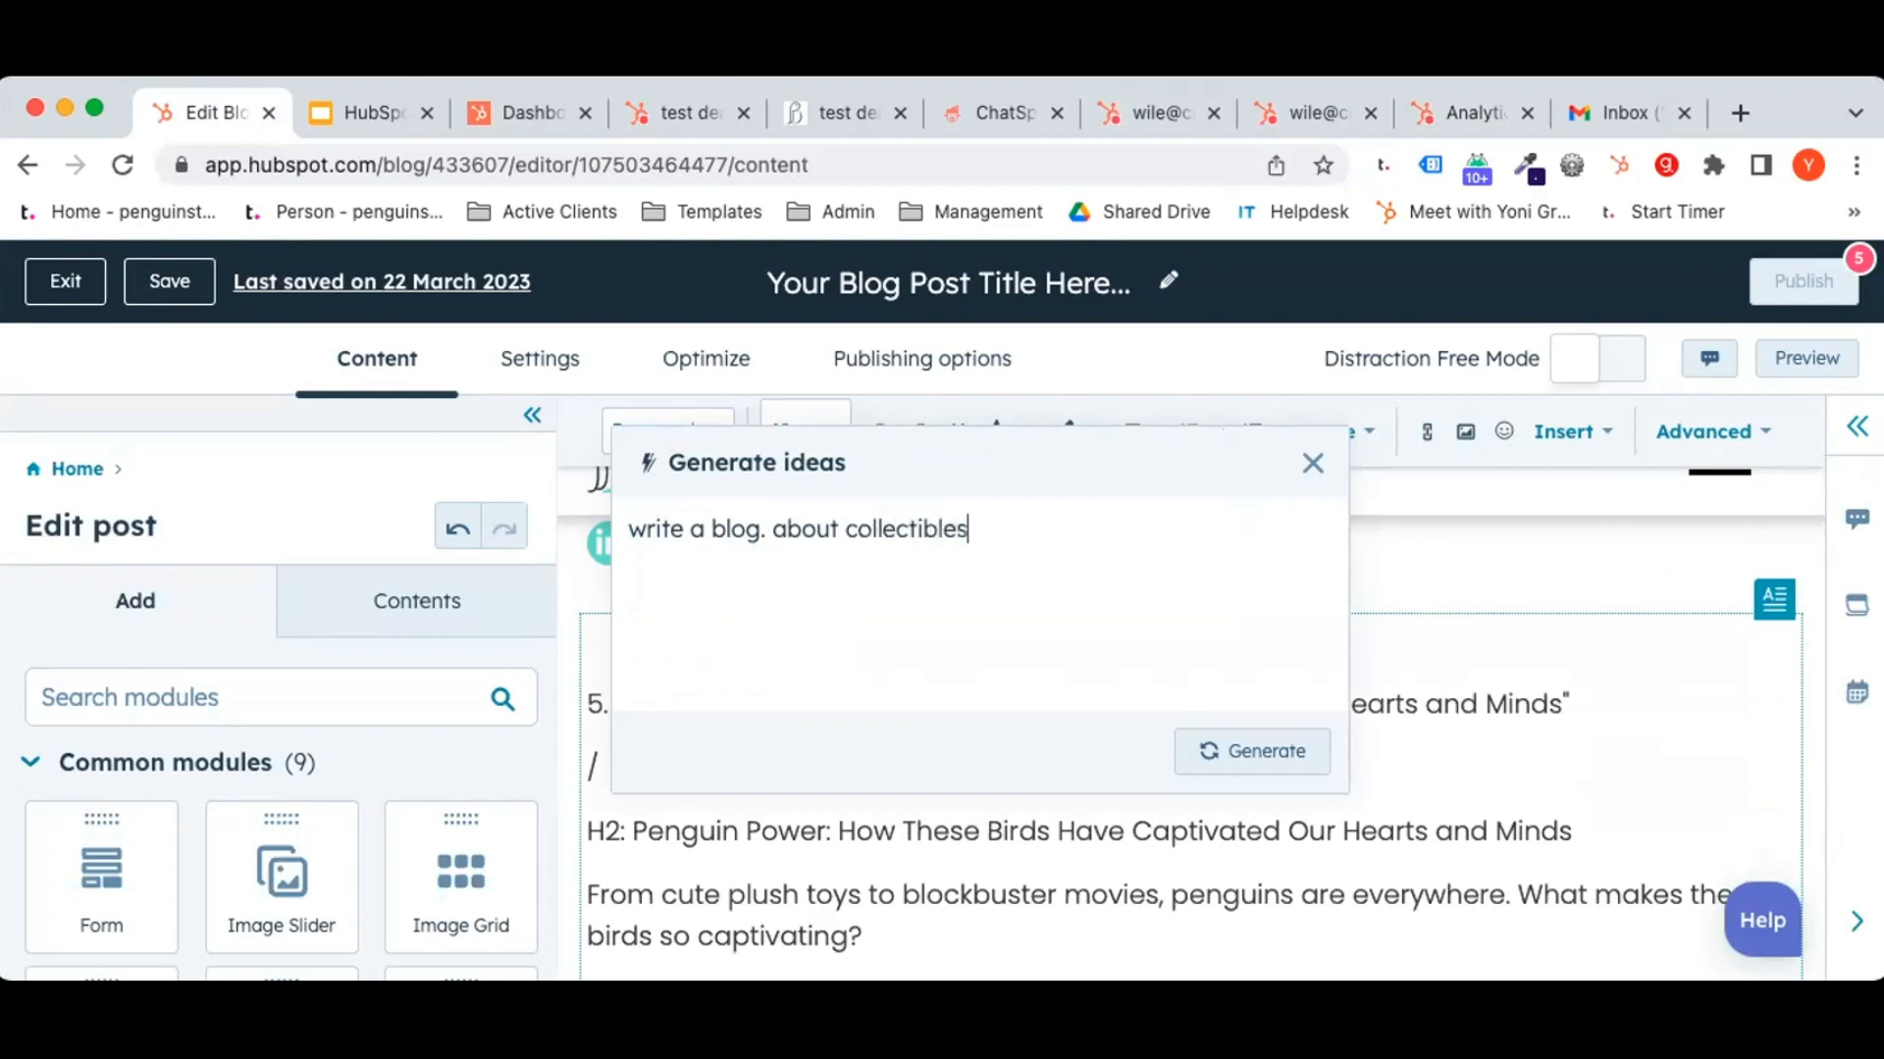
pyautogui.doubleClick(648, 528)
pyautogui.write('ideas for')
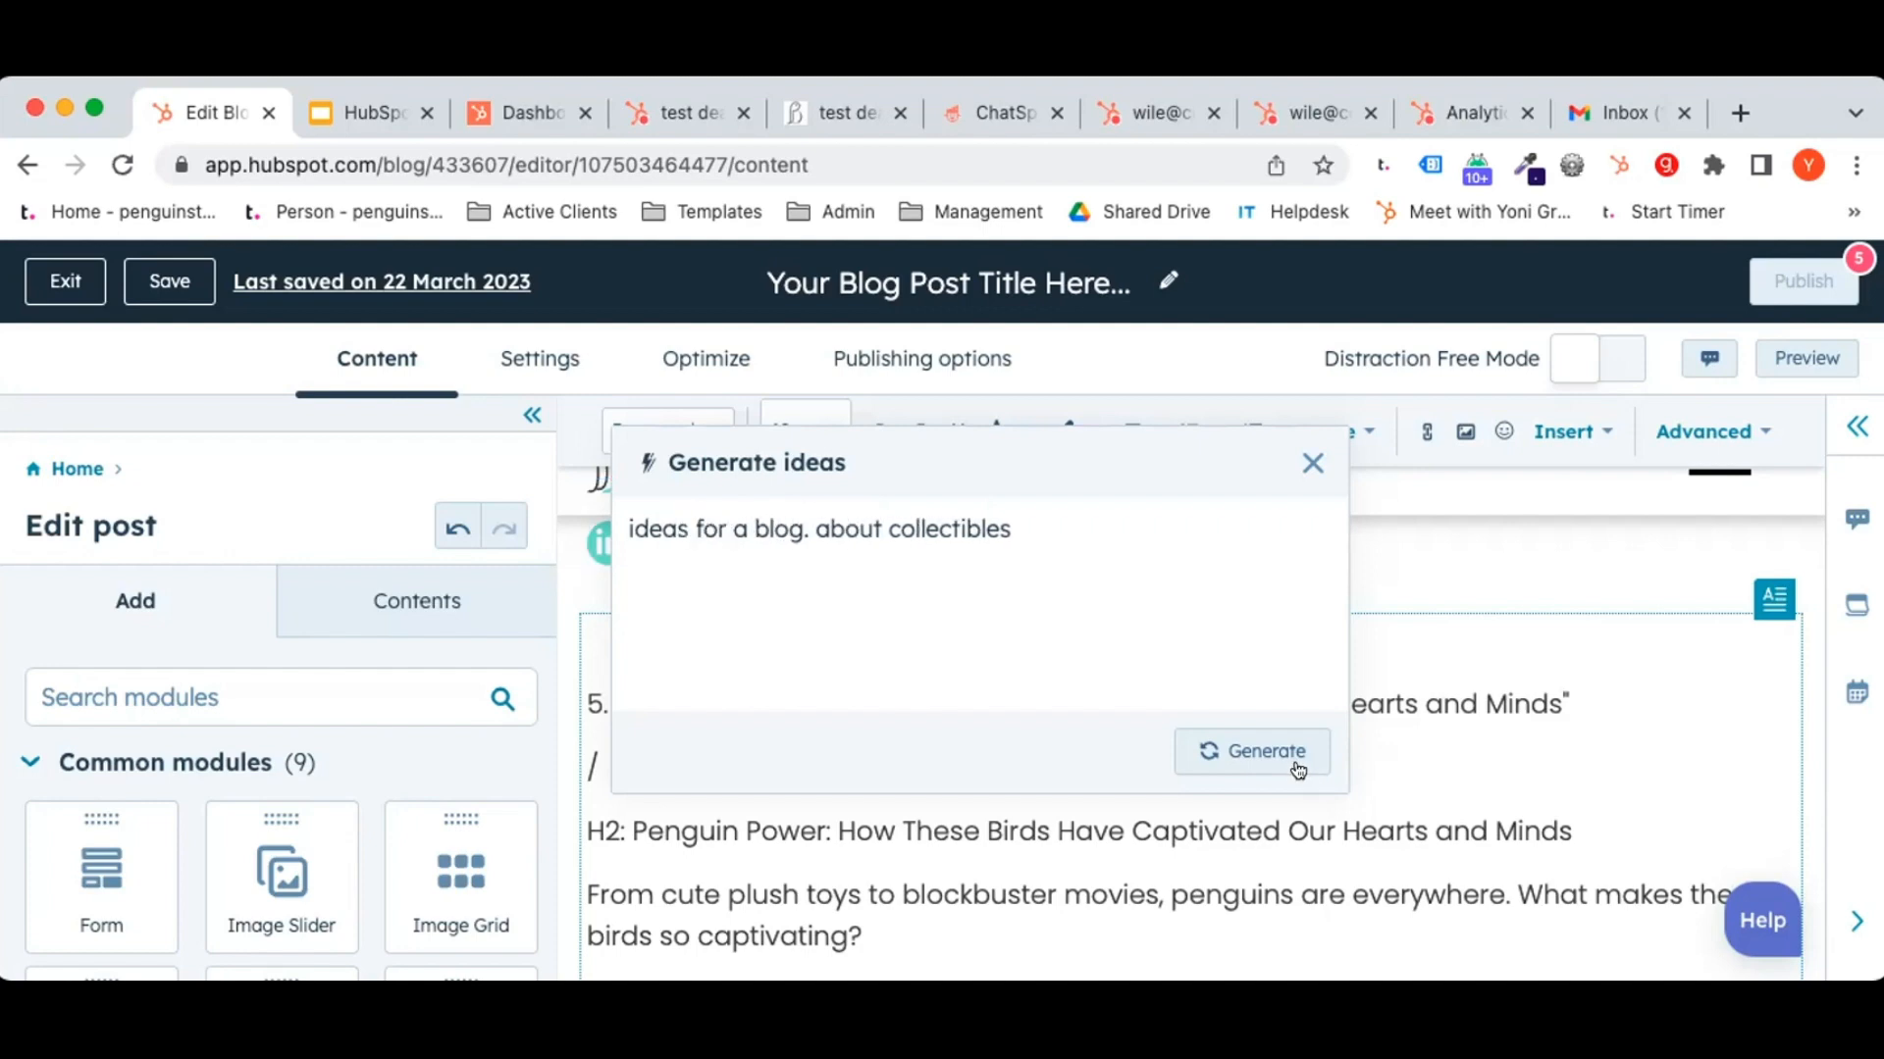
pyautogui.click(1280, 751)
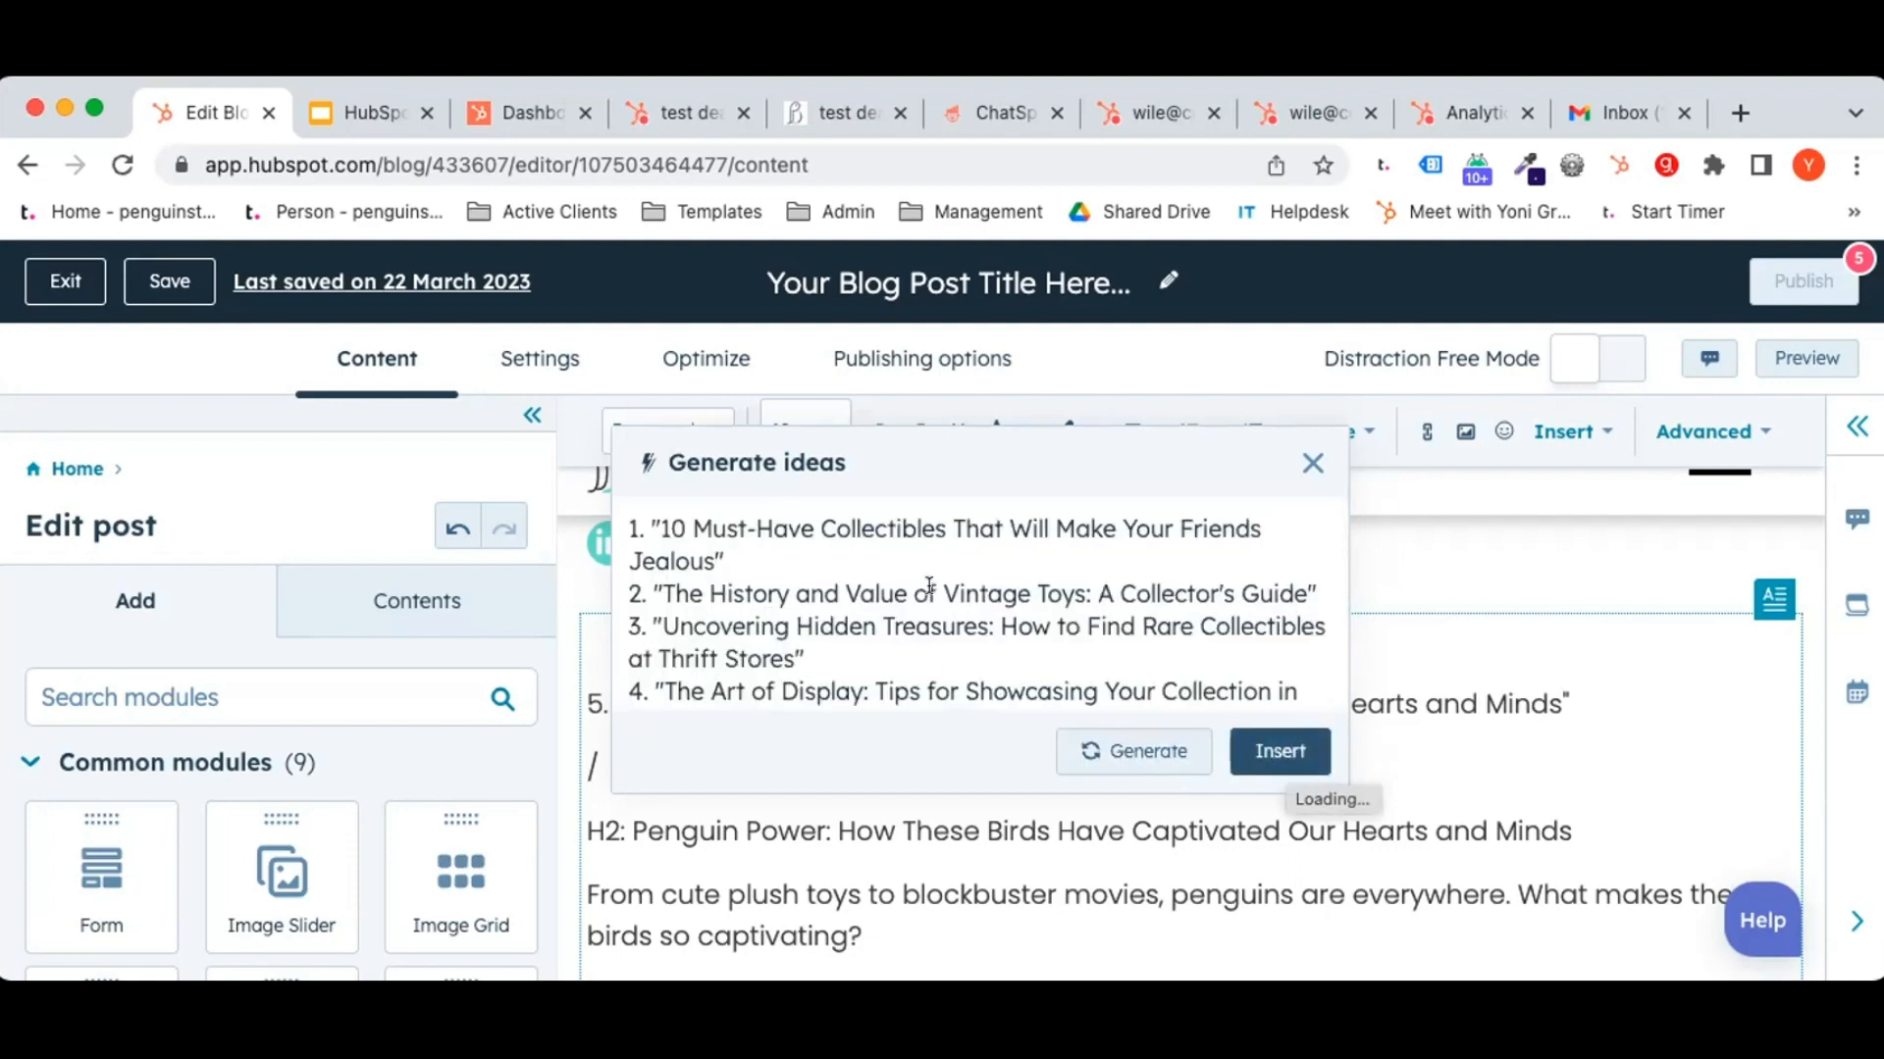
pyautogui.scroll(-2, 929, 586)
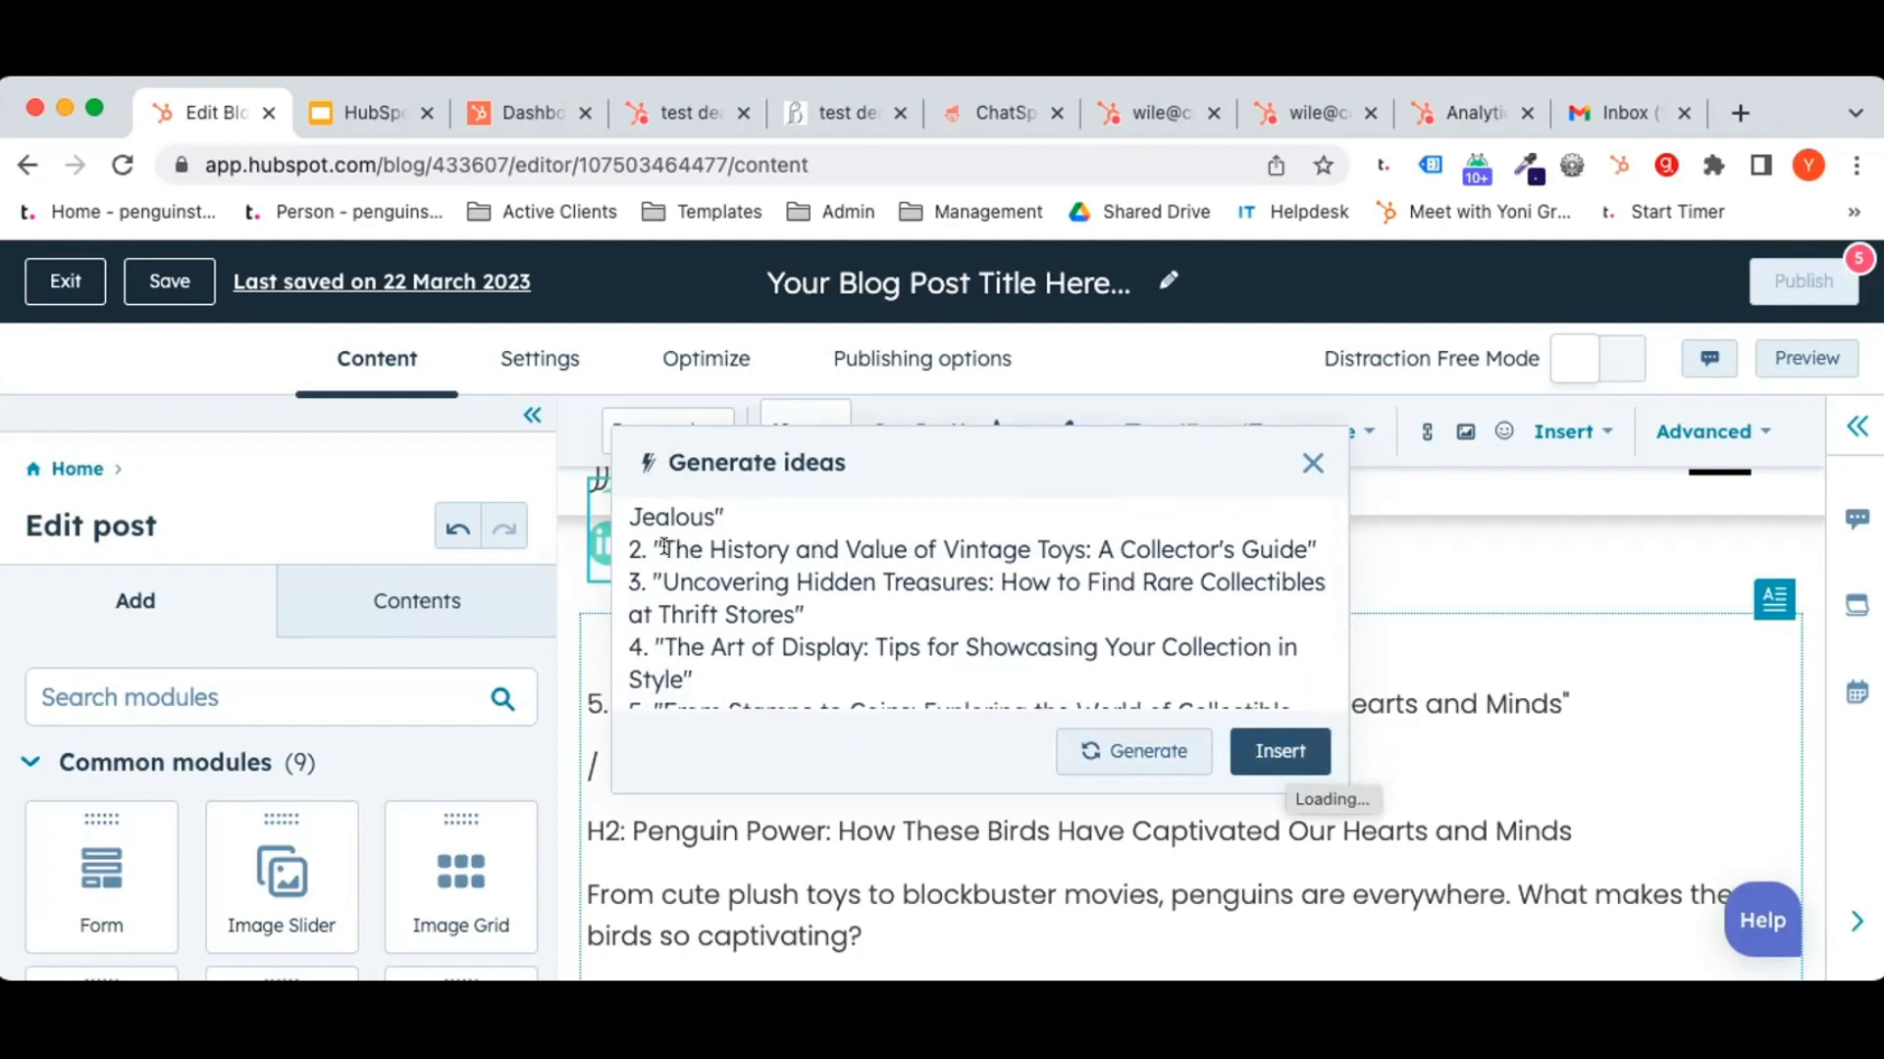
# Copy the title "The History and Value of Vintage Toys: A Collector's Guide" from the generated ideas and view the remaining ones.
pyautogui.moveTo(663, 548); pyautogui.dragTo(1334, 550)
pyautogui.press('super+c')
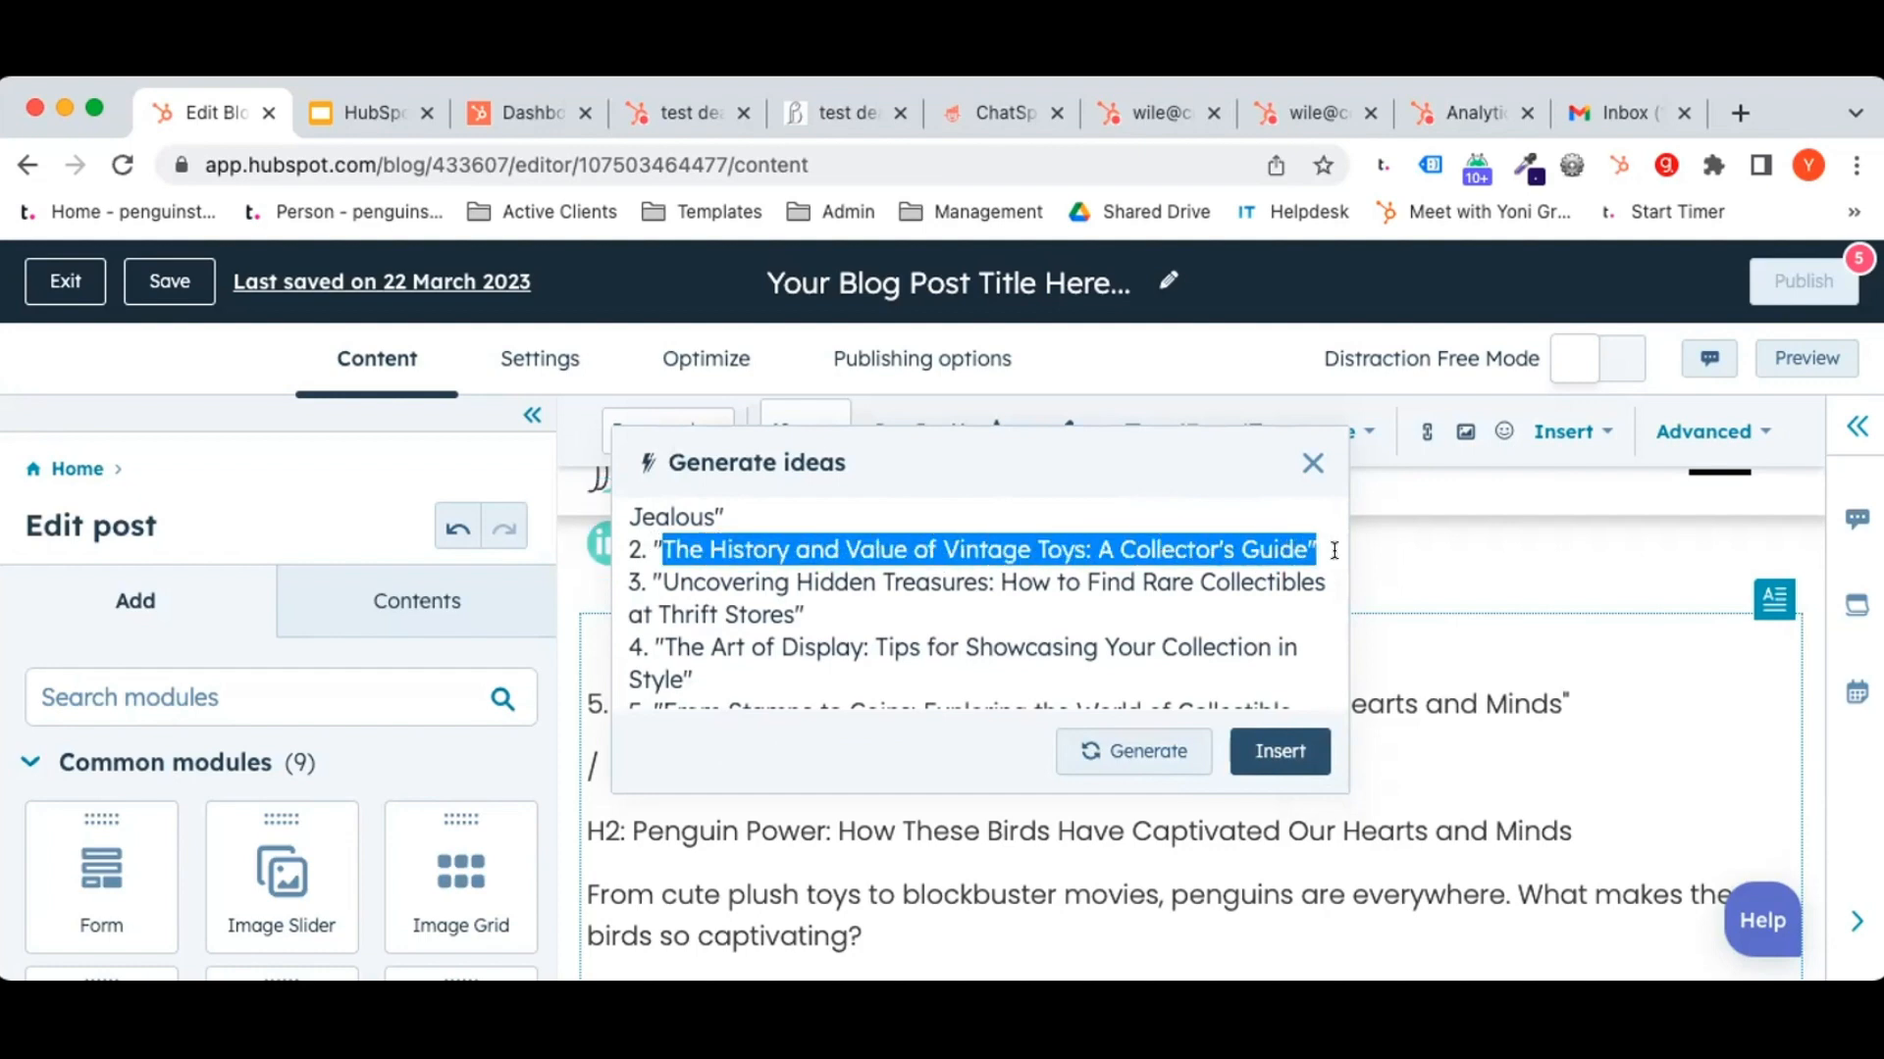
pyautogui.scroll(-2, 1172, 607)
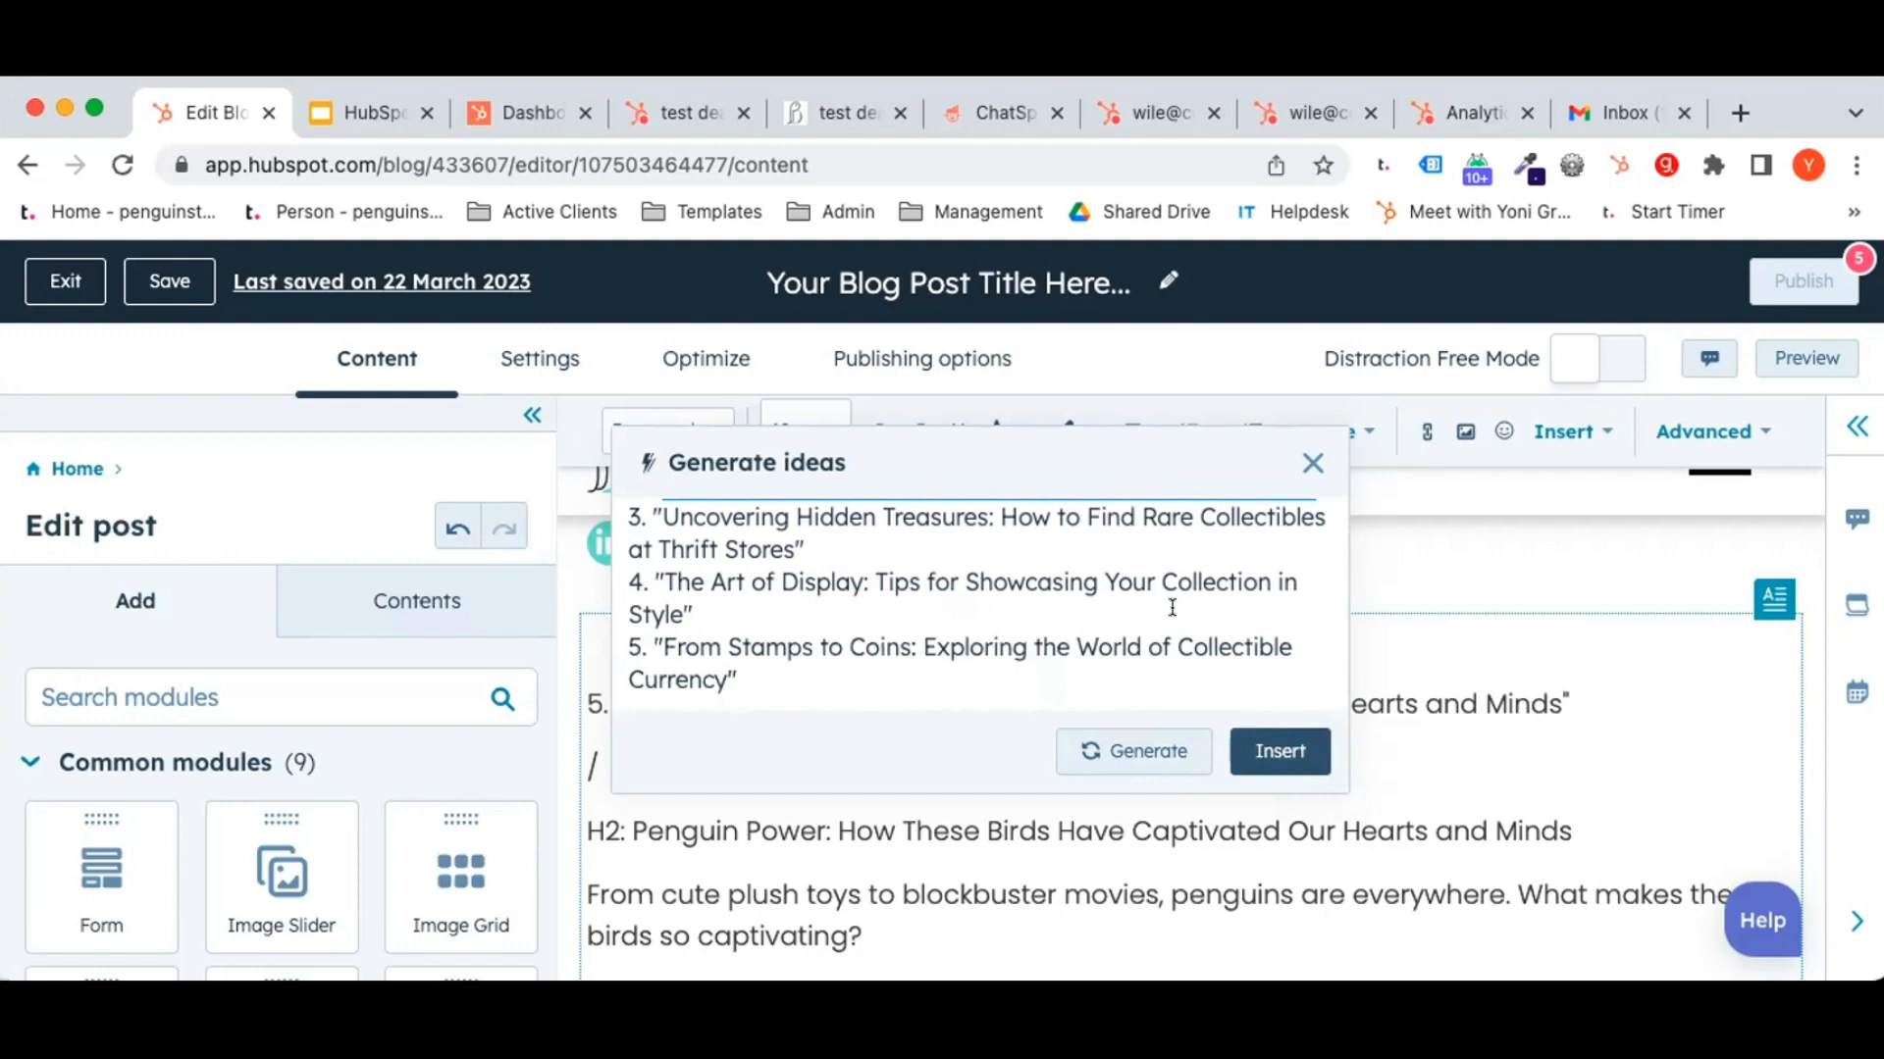
# Regenerate the ideas, delete all except "The Top 10 Most Valuable Collectibles of All Time", and insert that one into the post.
pyautogui.click(1126, 751)
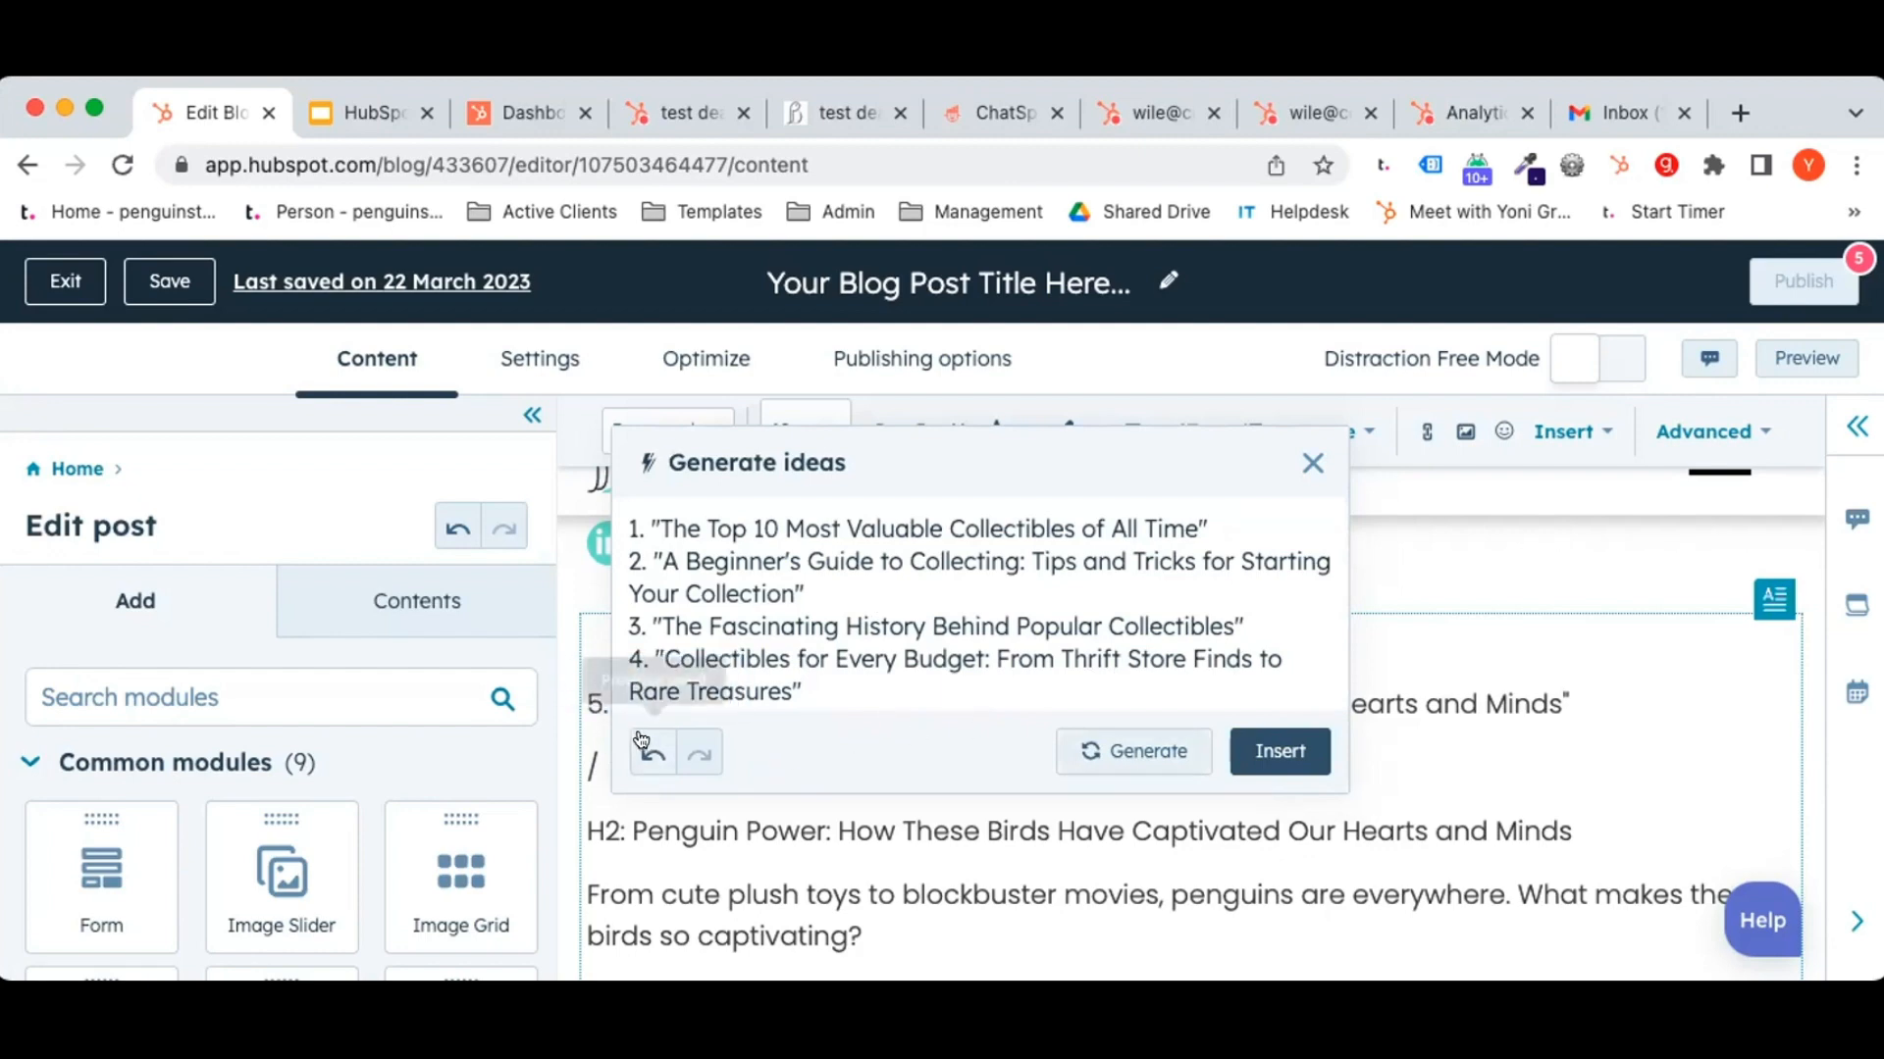
pyautogui.tripleClick(876, 563)
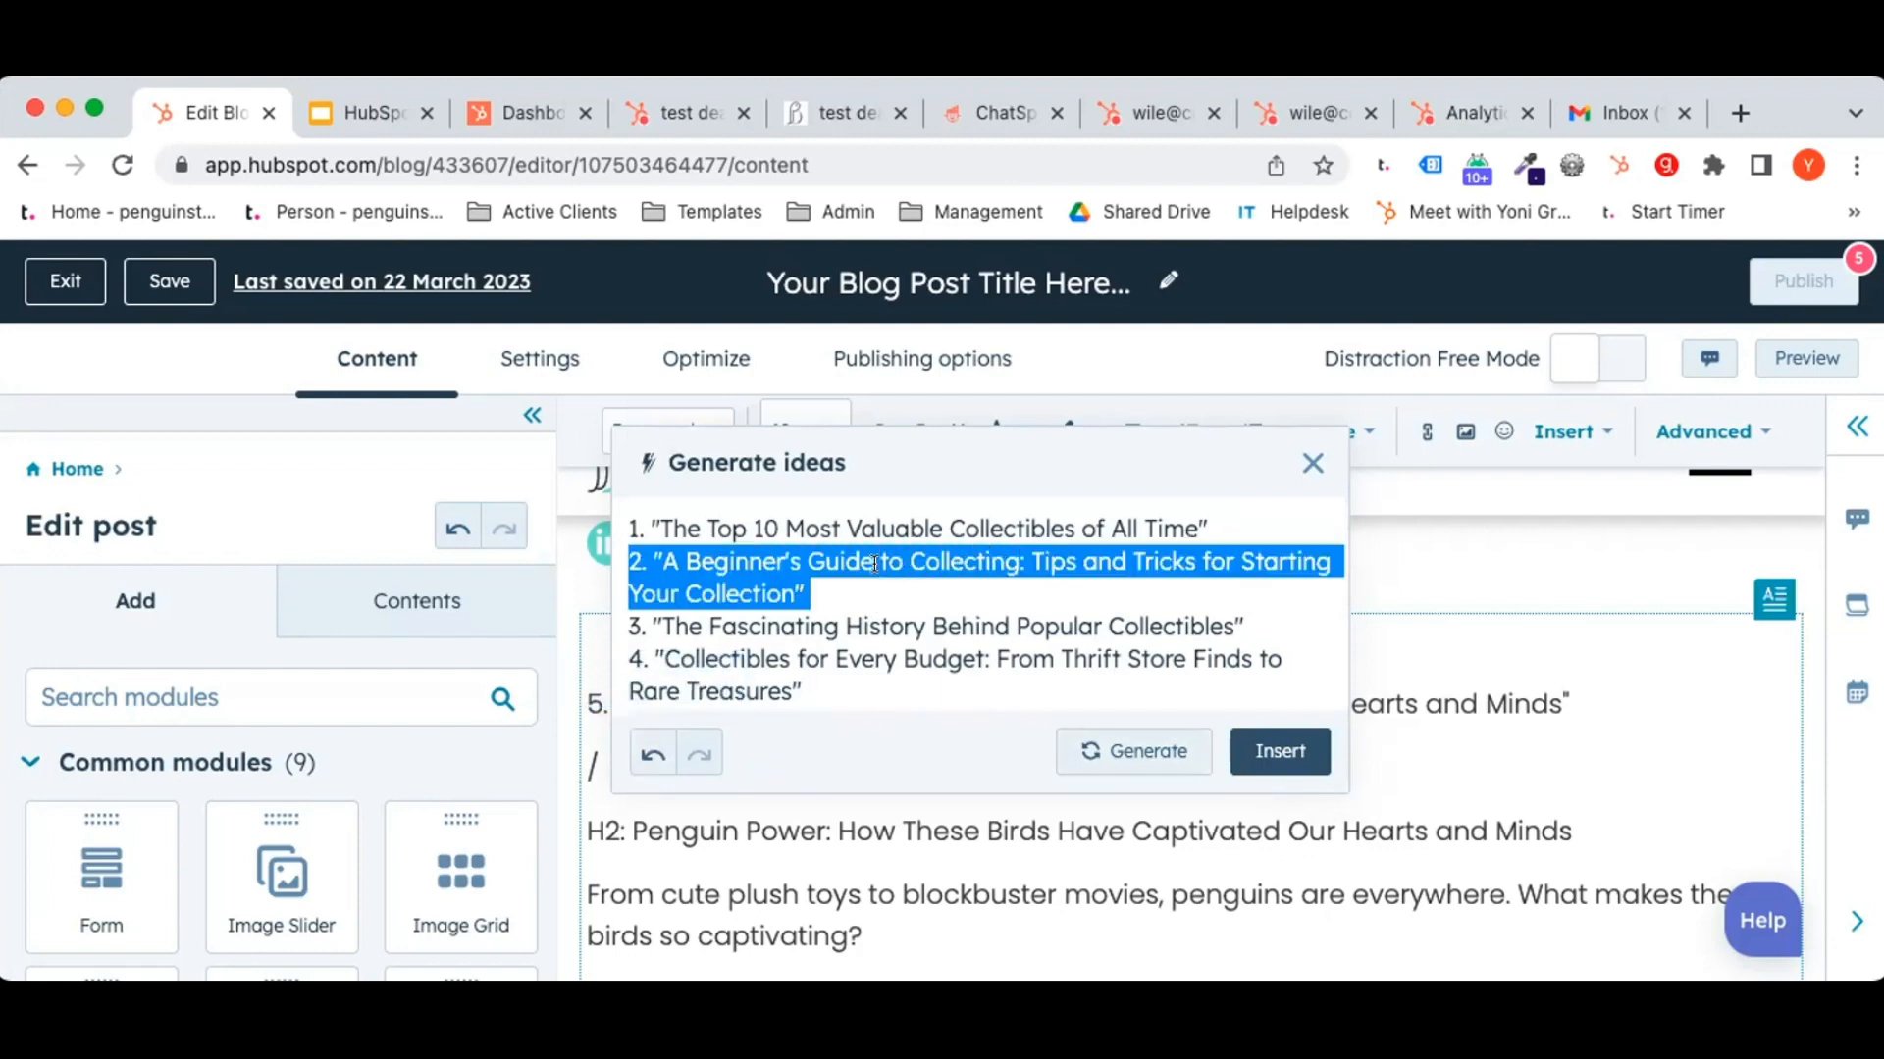
pyautogui.press('BackSpace')
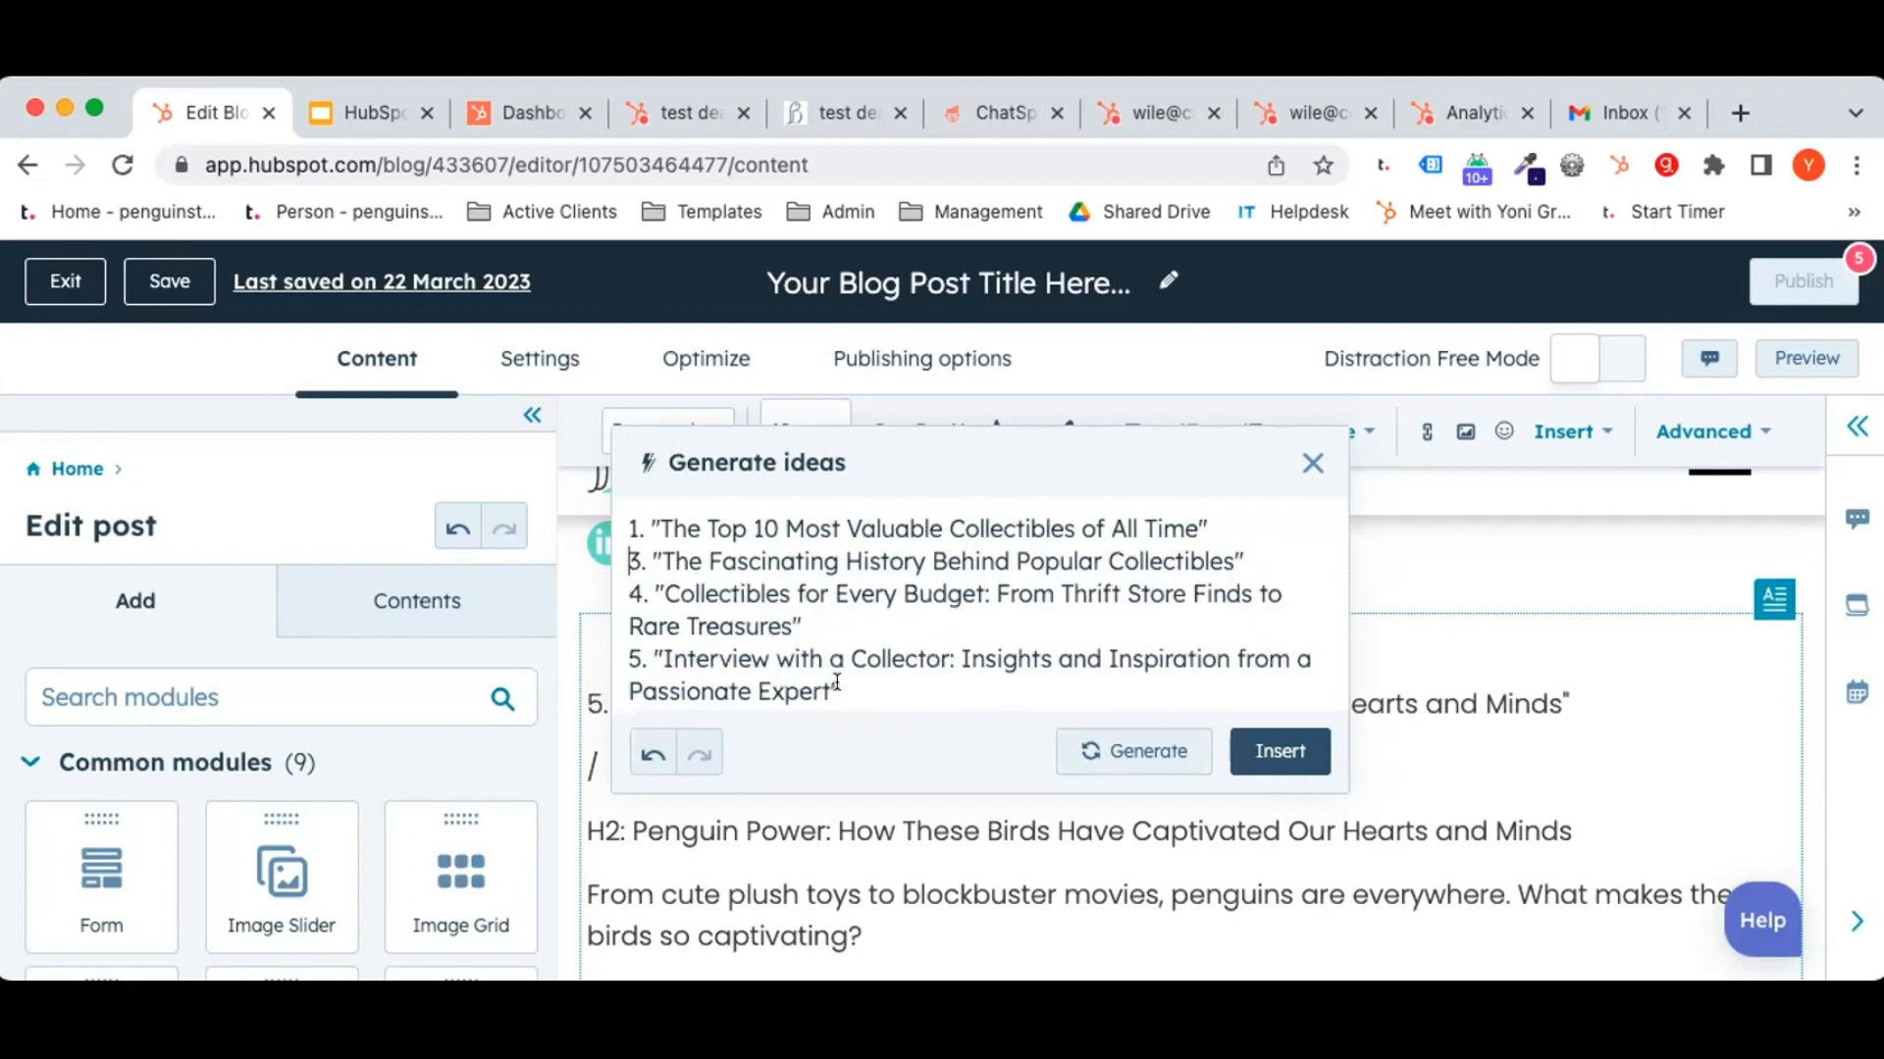
pyautogui.moveTo(841, 691); pyautogui.dragTo(618, 559)
pyautogui.press('BackSpace')
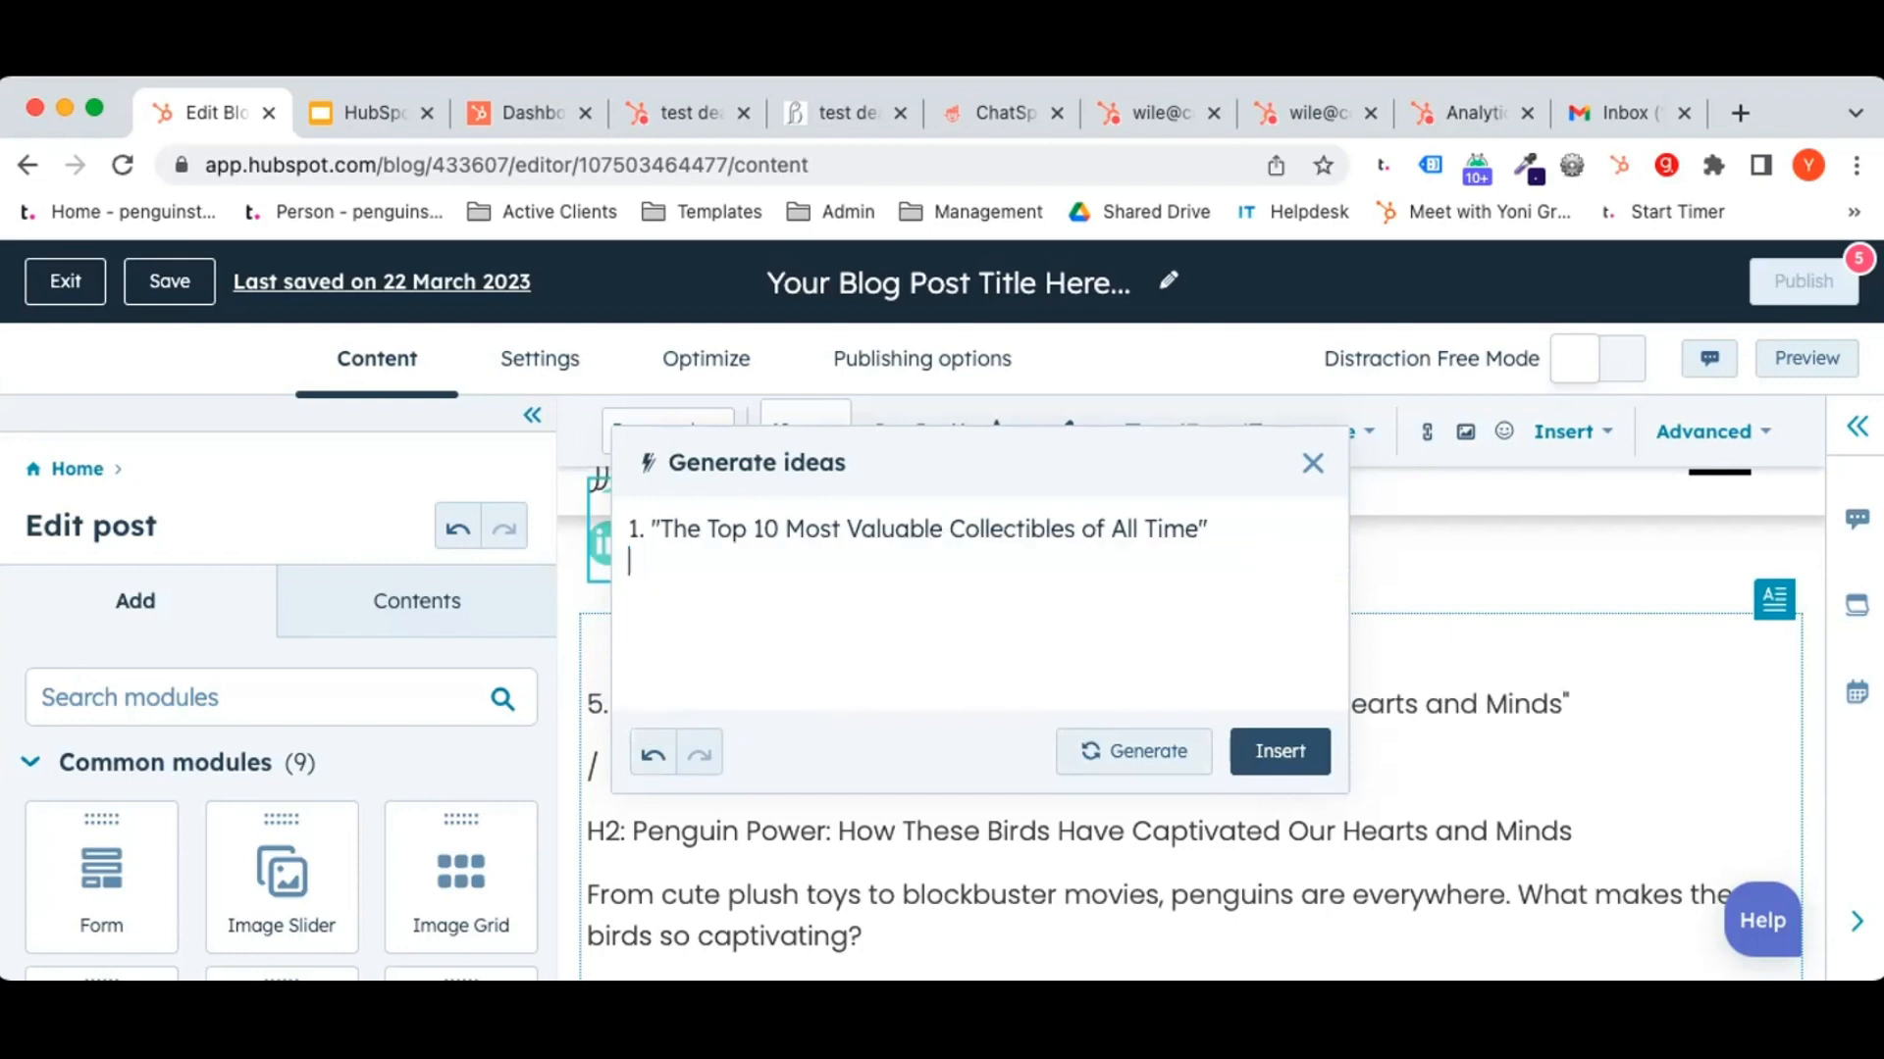
pyautogui.click(1282, 751)
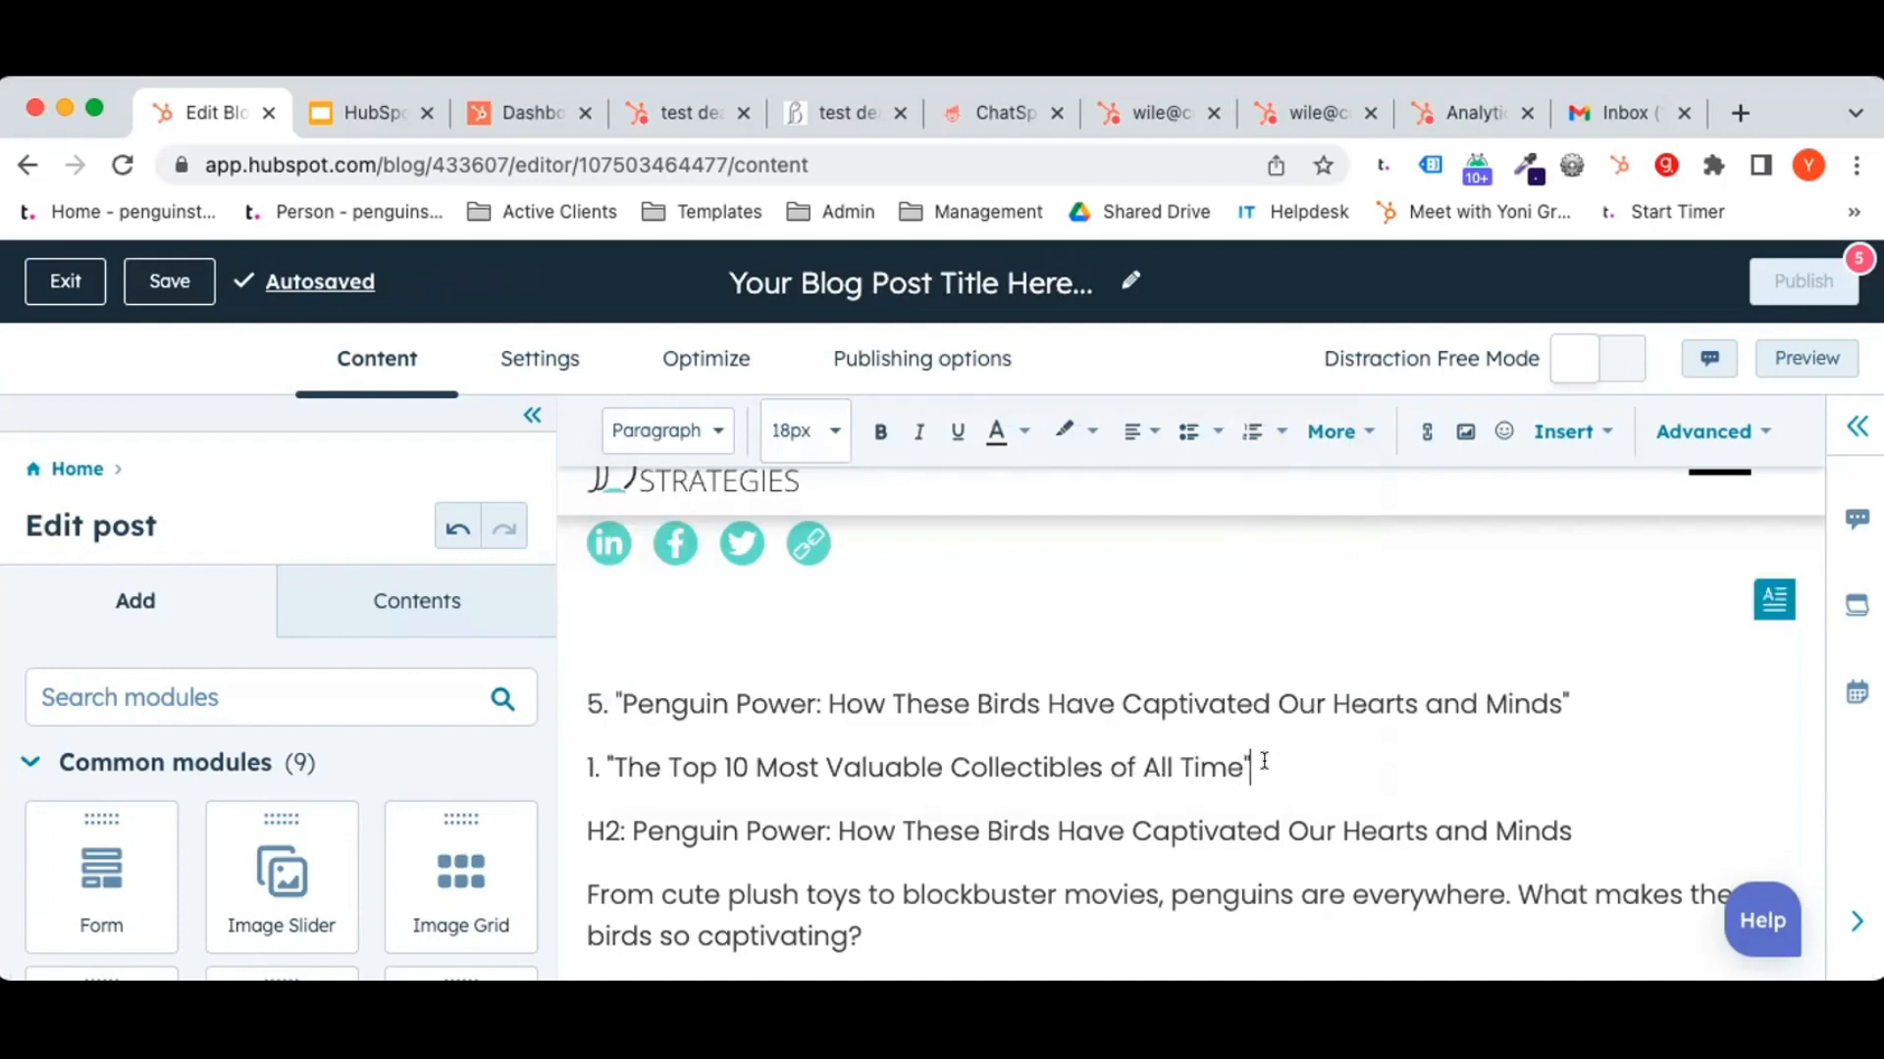
# Replace the quoted Penguin Power title and the collectibles idea with the copied vintage toys title, adding empty lines between it and the H2 heading.
pyautogui.moveTo(1264, 762); pyautogui.dragTo(662, 597)
pyautogui.press('super+v')
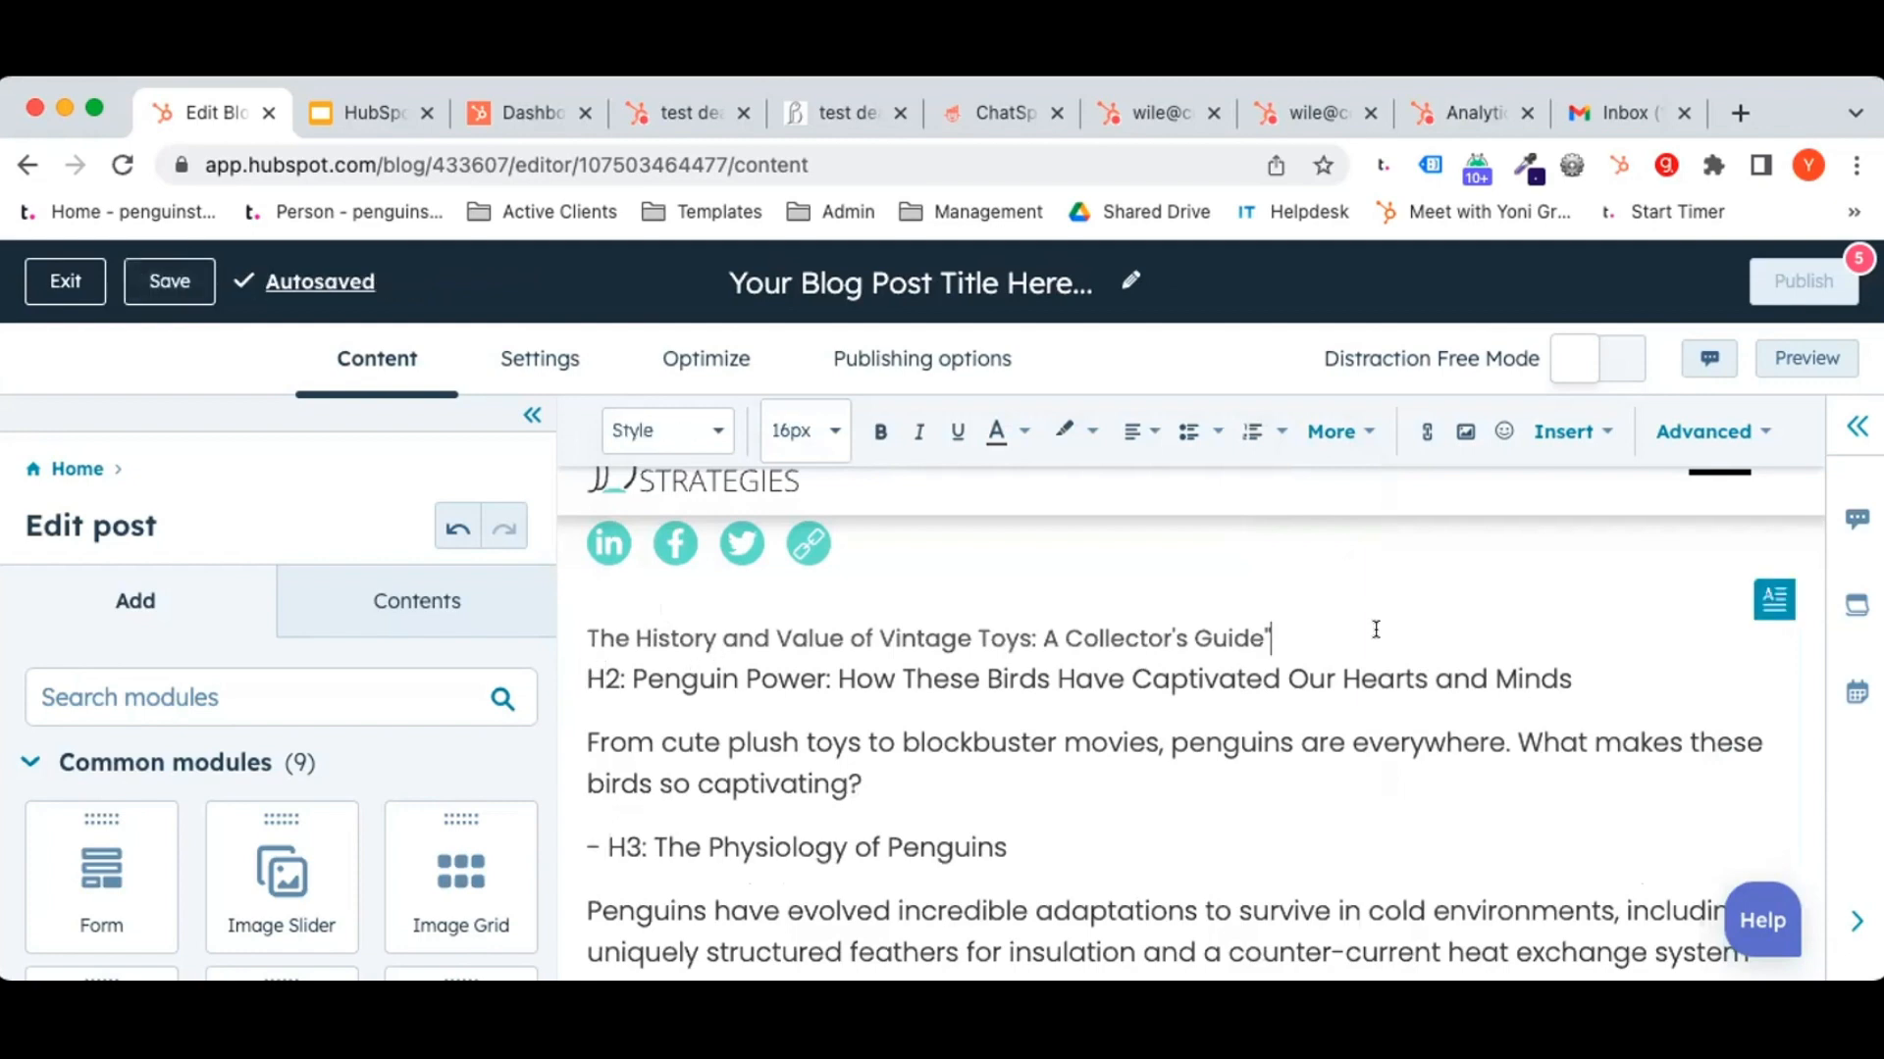
pyautogui.press('Return')
pyautogui.press('Return')
pyautogui.press('Return')
pyautogui.press('Return')
pyautogui.press('BackSpace')
pyautogui.press('BackSpace')
pyautogui.press('BackSpace')
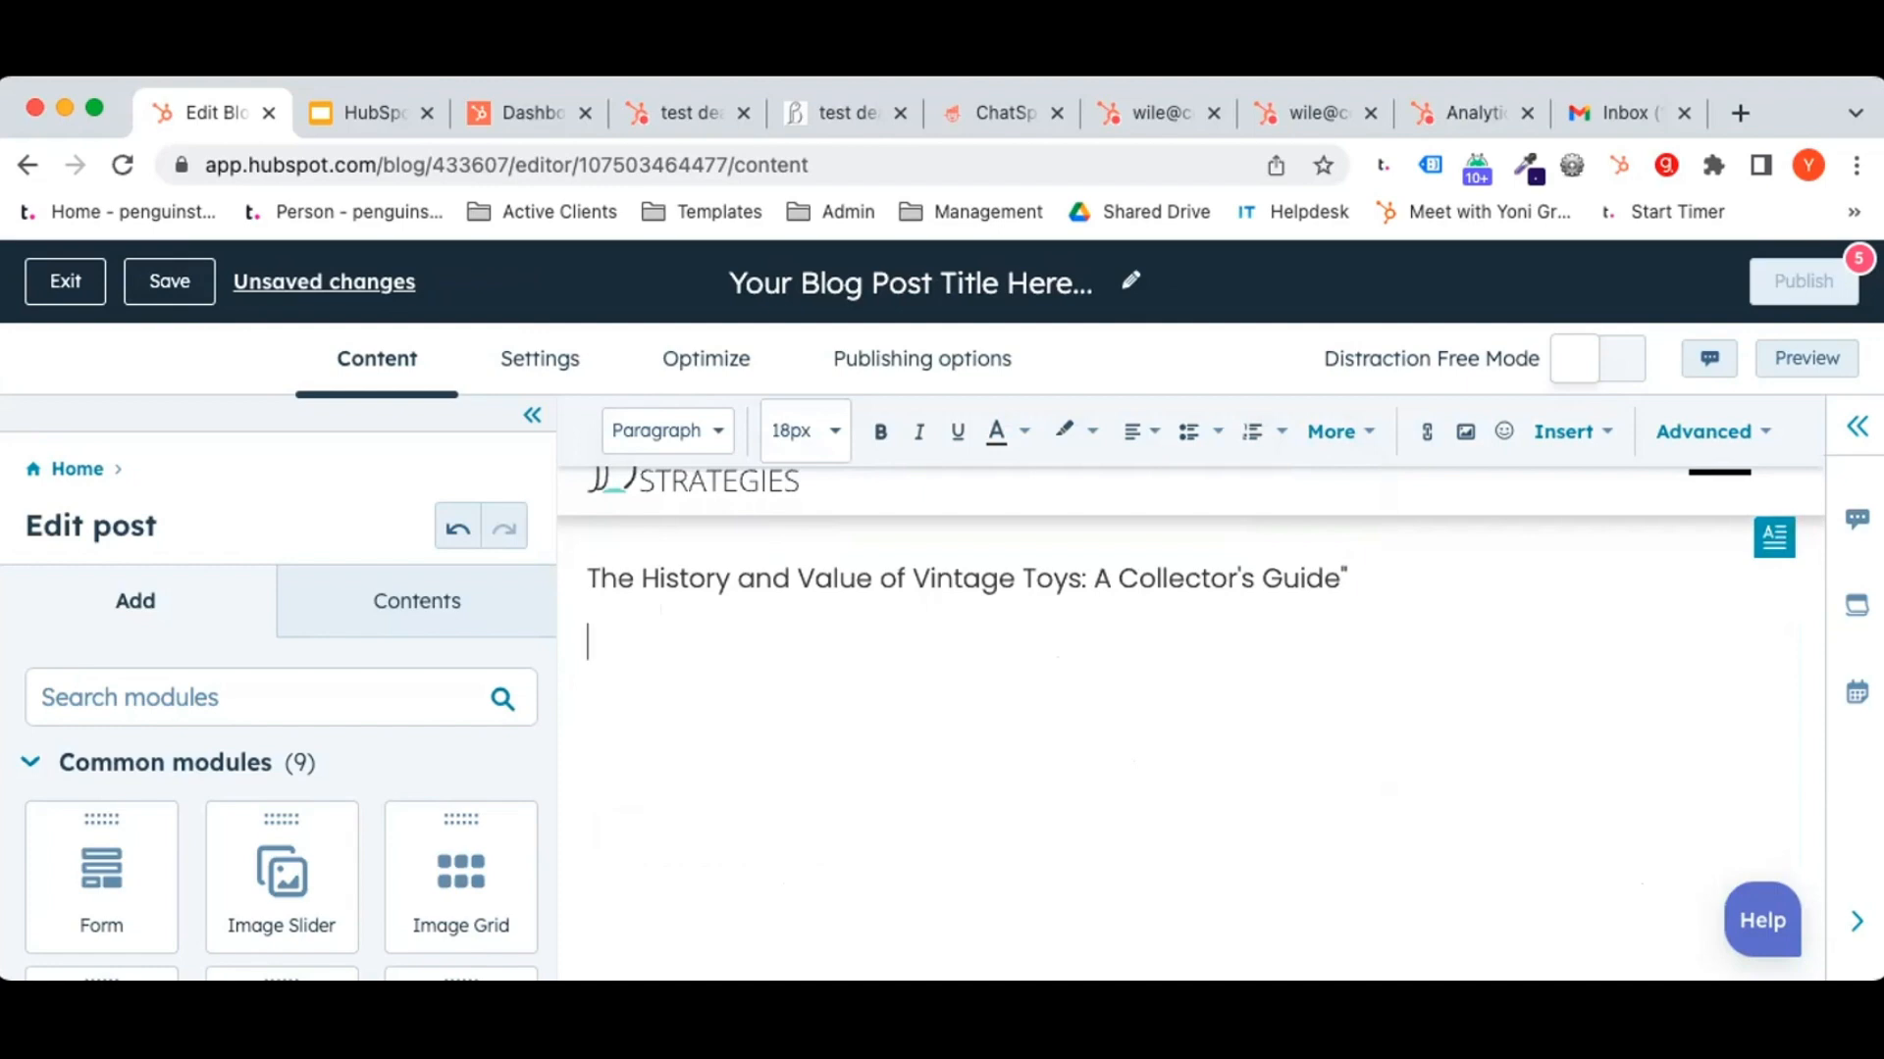
# Add an empty line above the vintage toys title.
pyautogui.click(1348, 577)
pyautogui.moveTo(1348, 578); pyautogui.dragTo(512, 557)
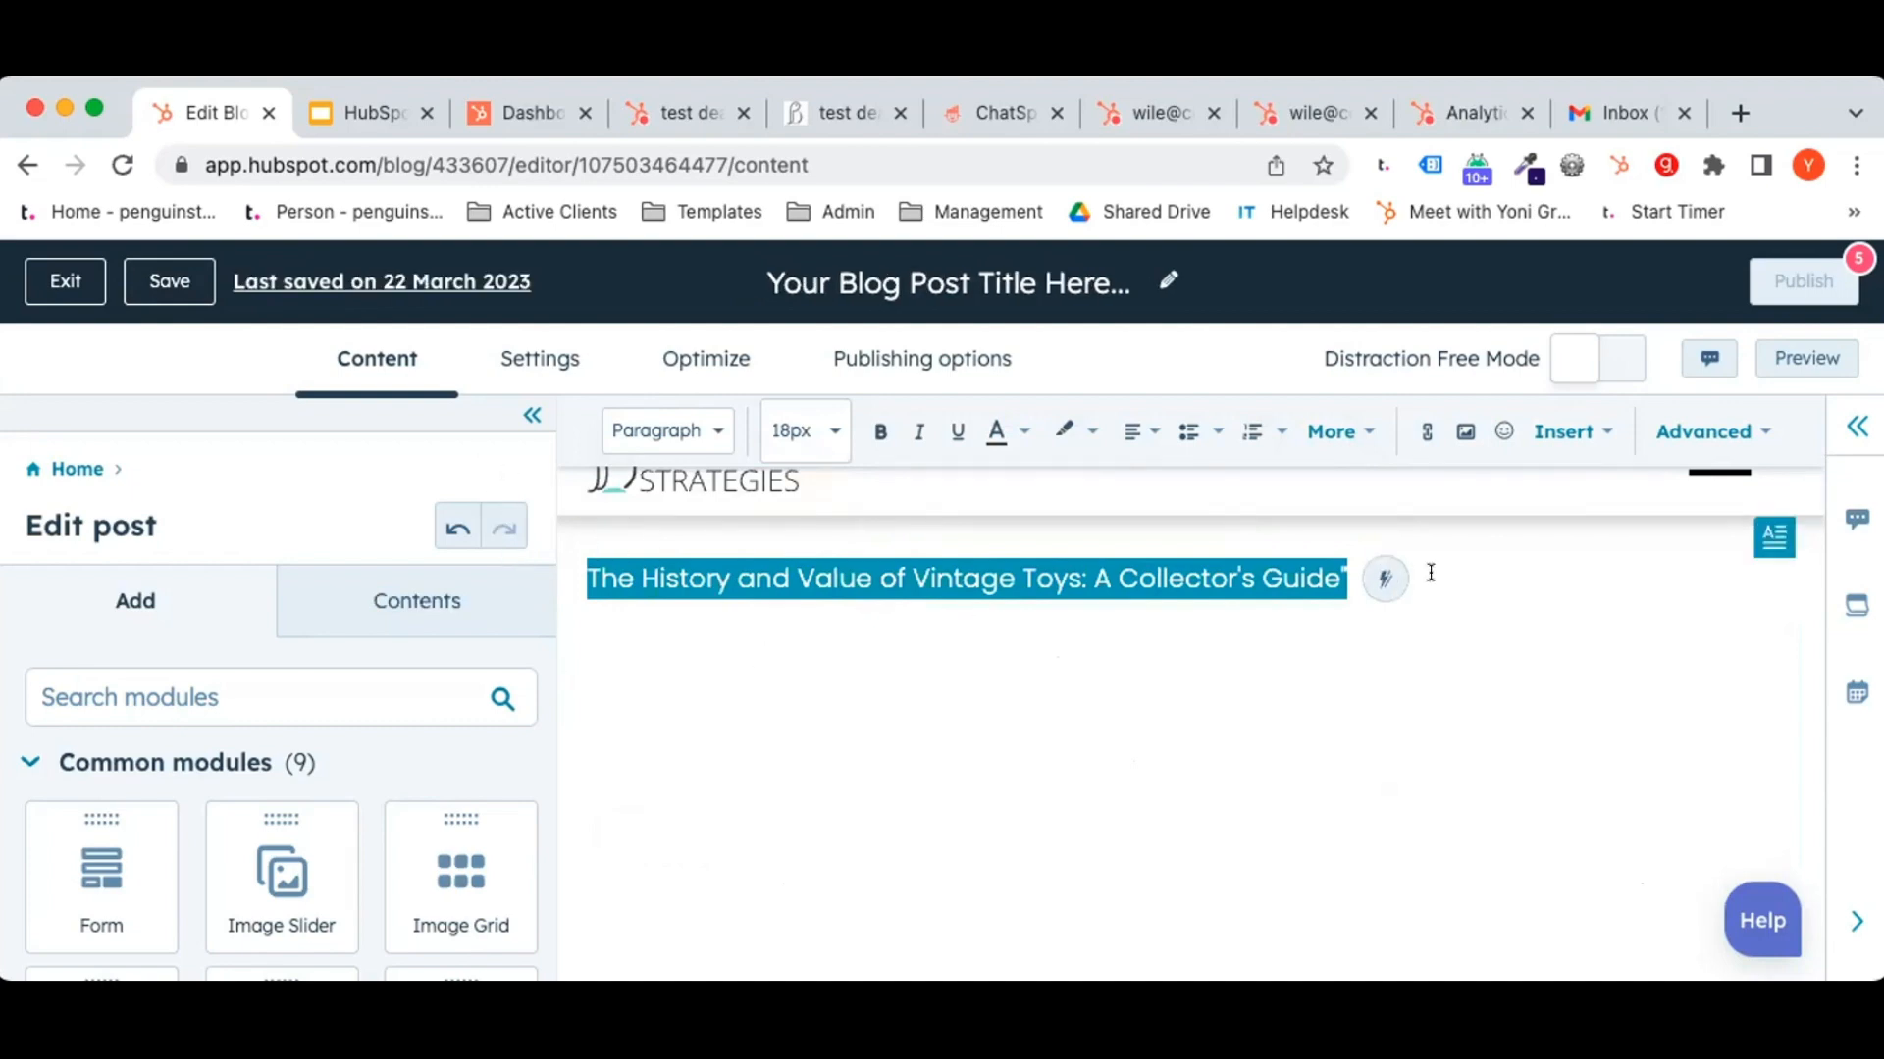
pyautogui.press('Left')
pyautogui.press('Return')
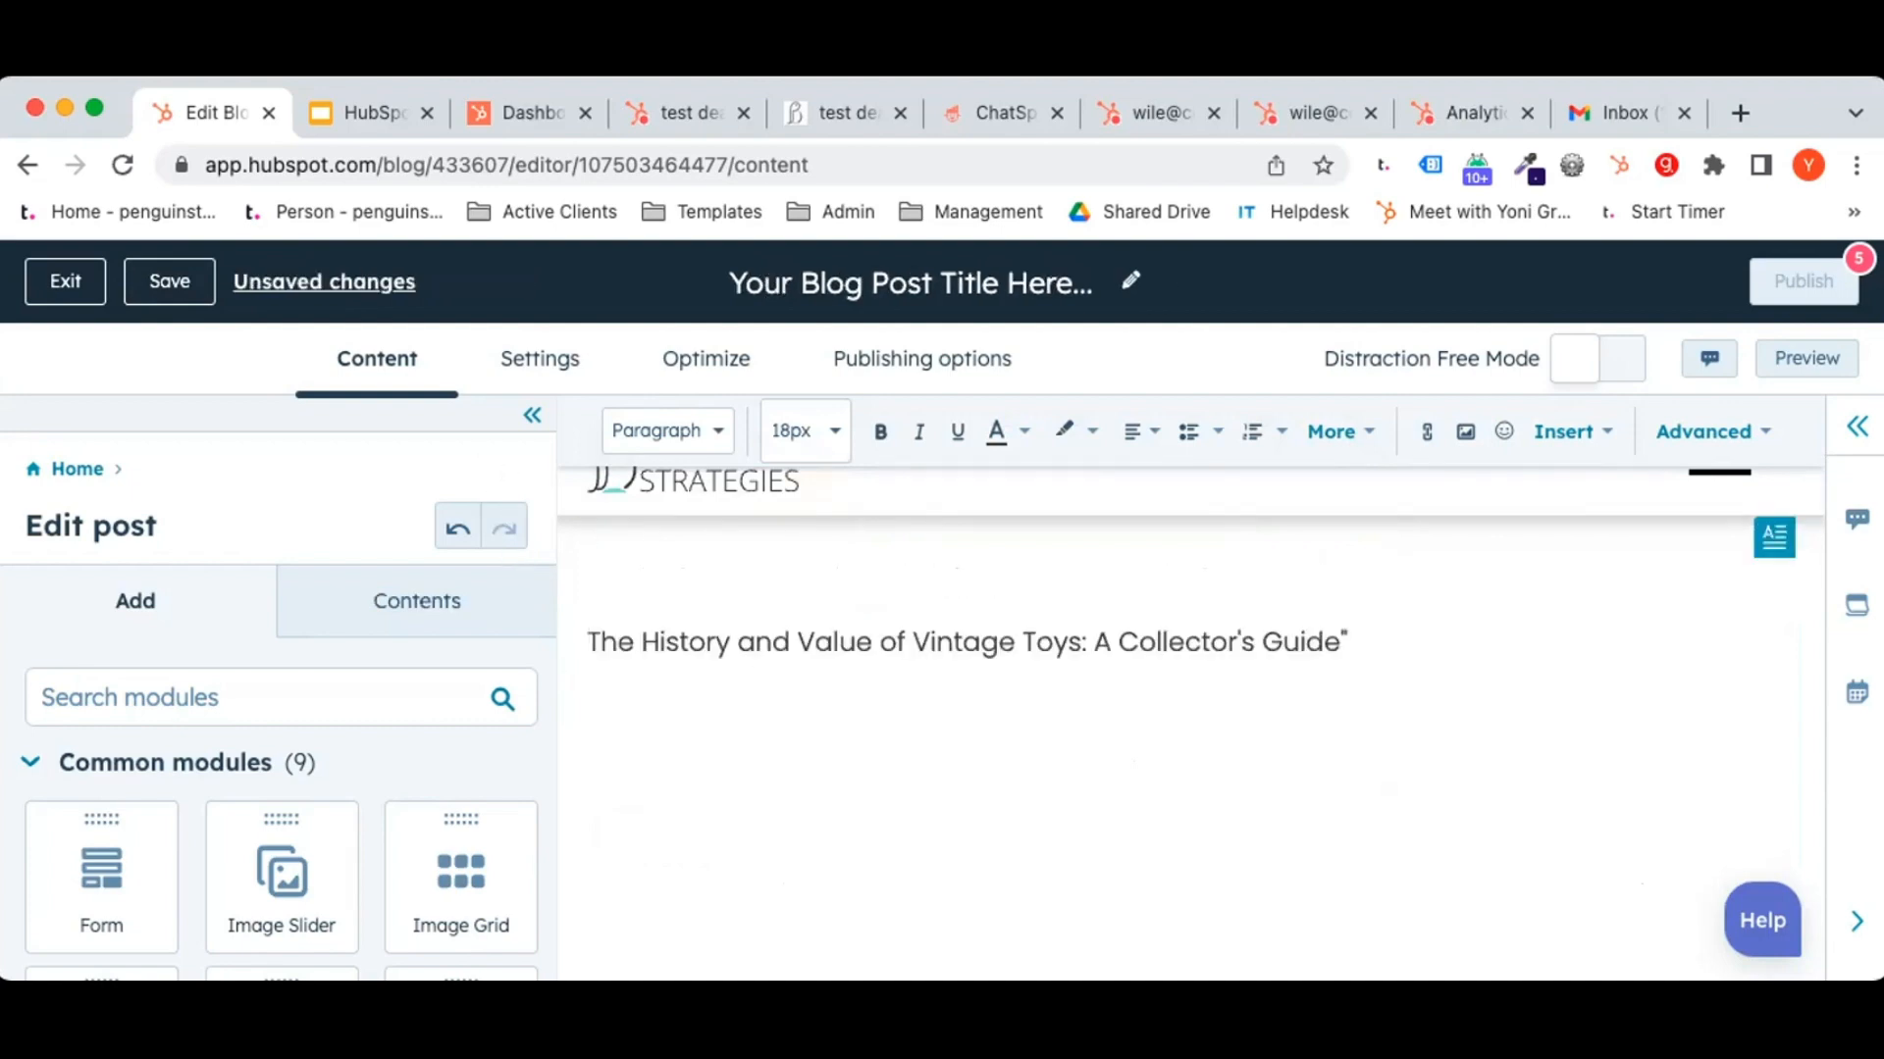
# Try to generate an outline below the title with the prompt "600 word blog about" followed by the copied vintage toys title.
pyautogui.click(1538, 653)
pyautogui.press('Return')
pyautogui.write('/')
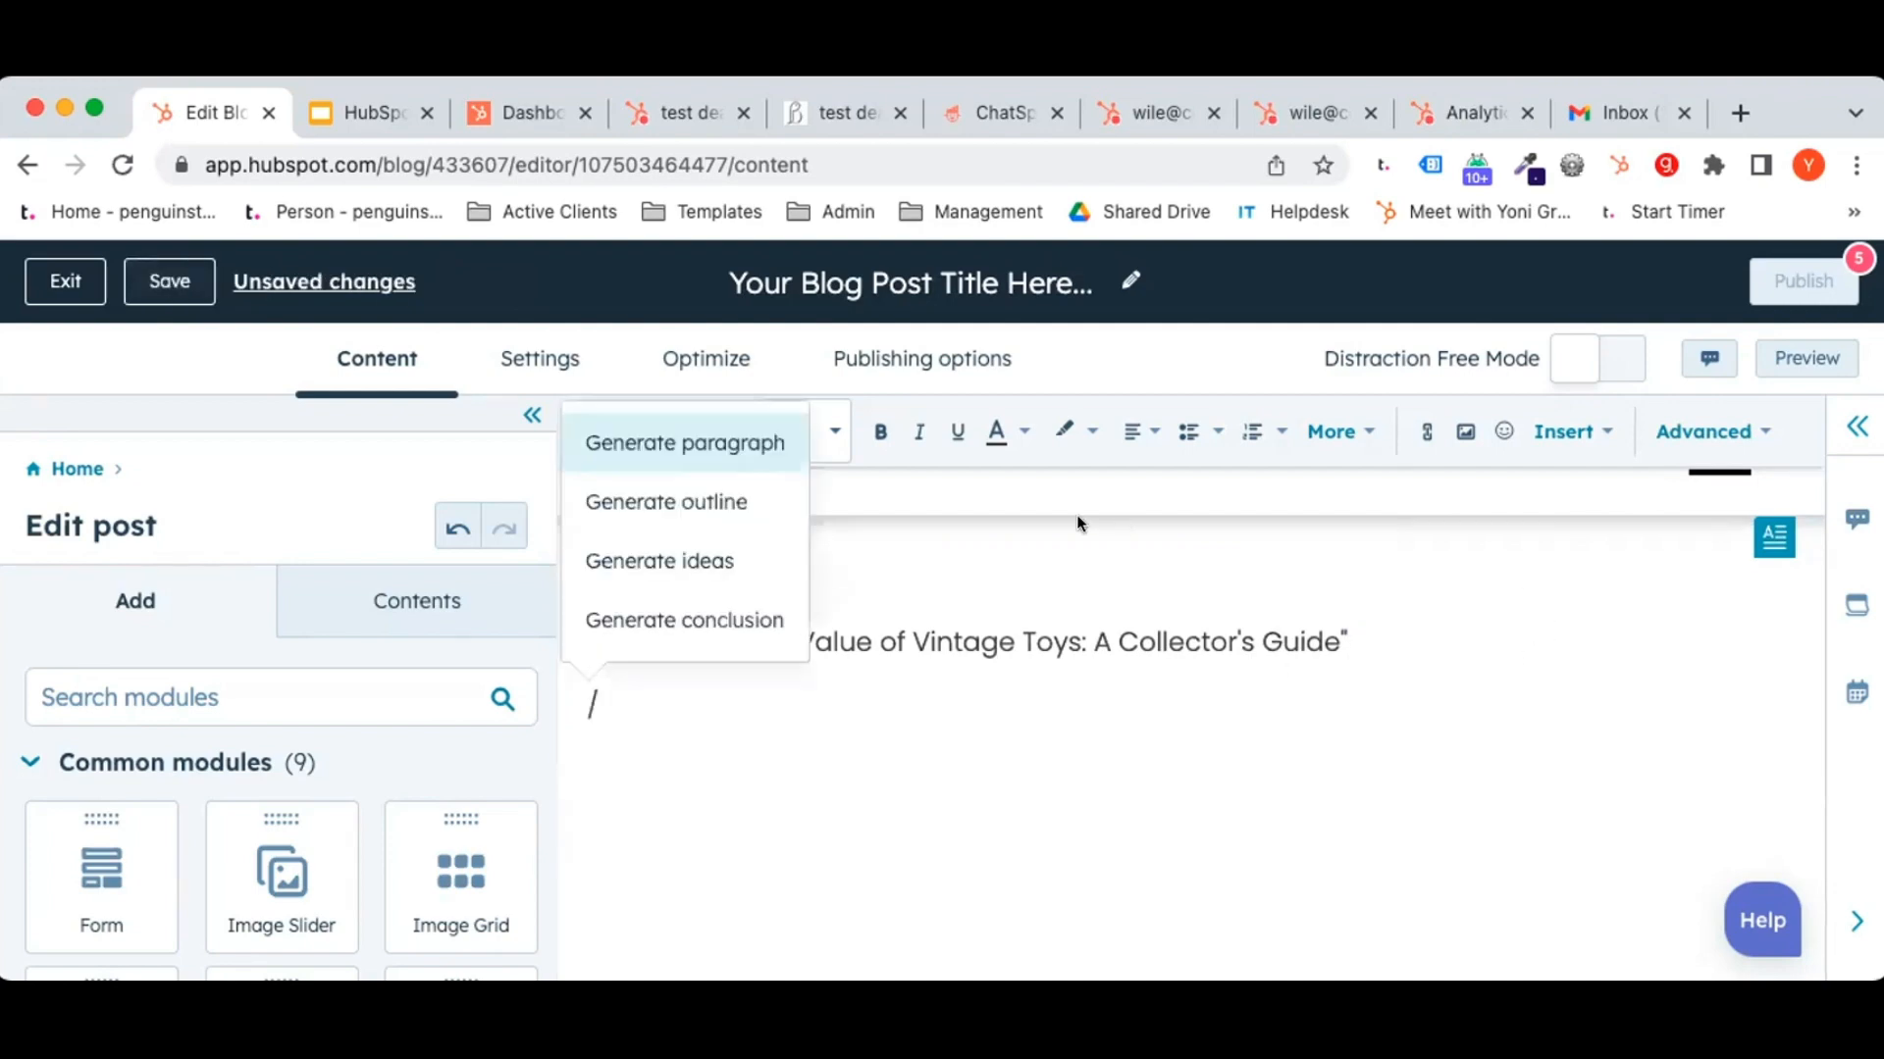
pyautogui.click(726, 503)
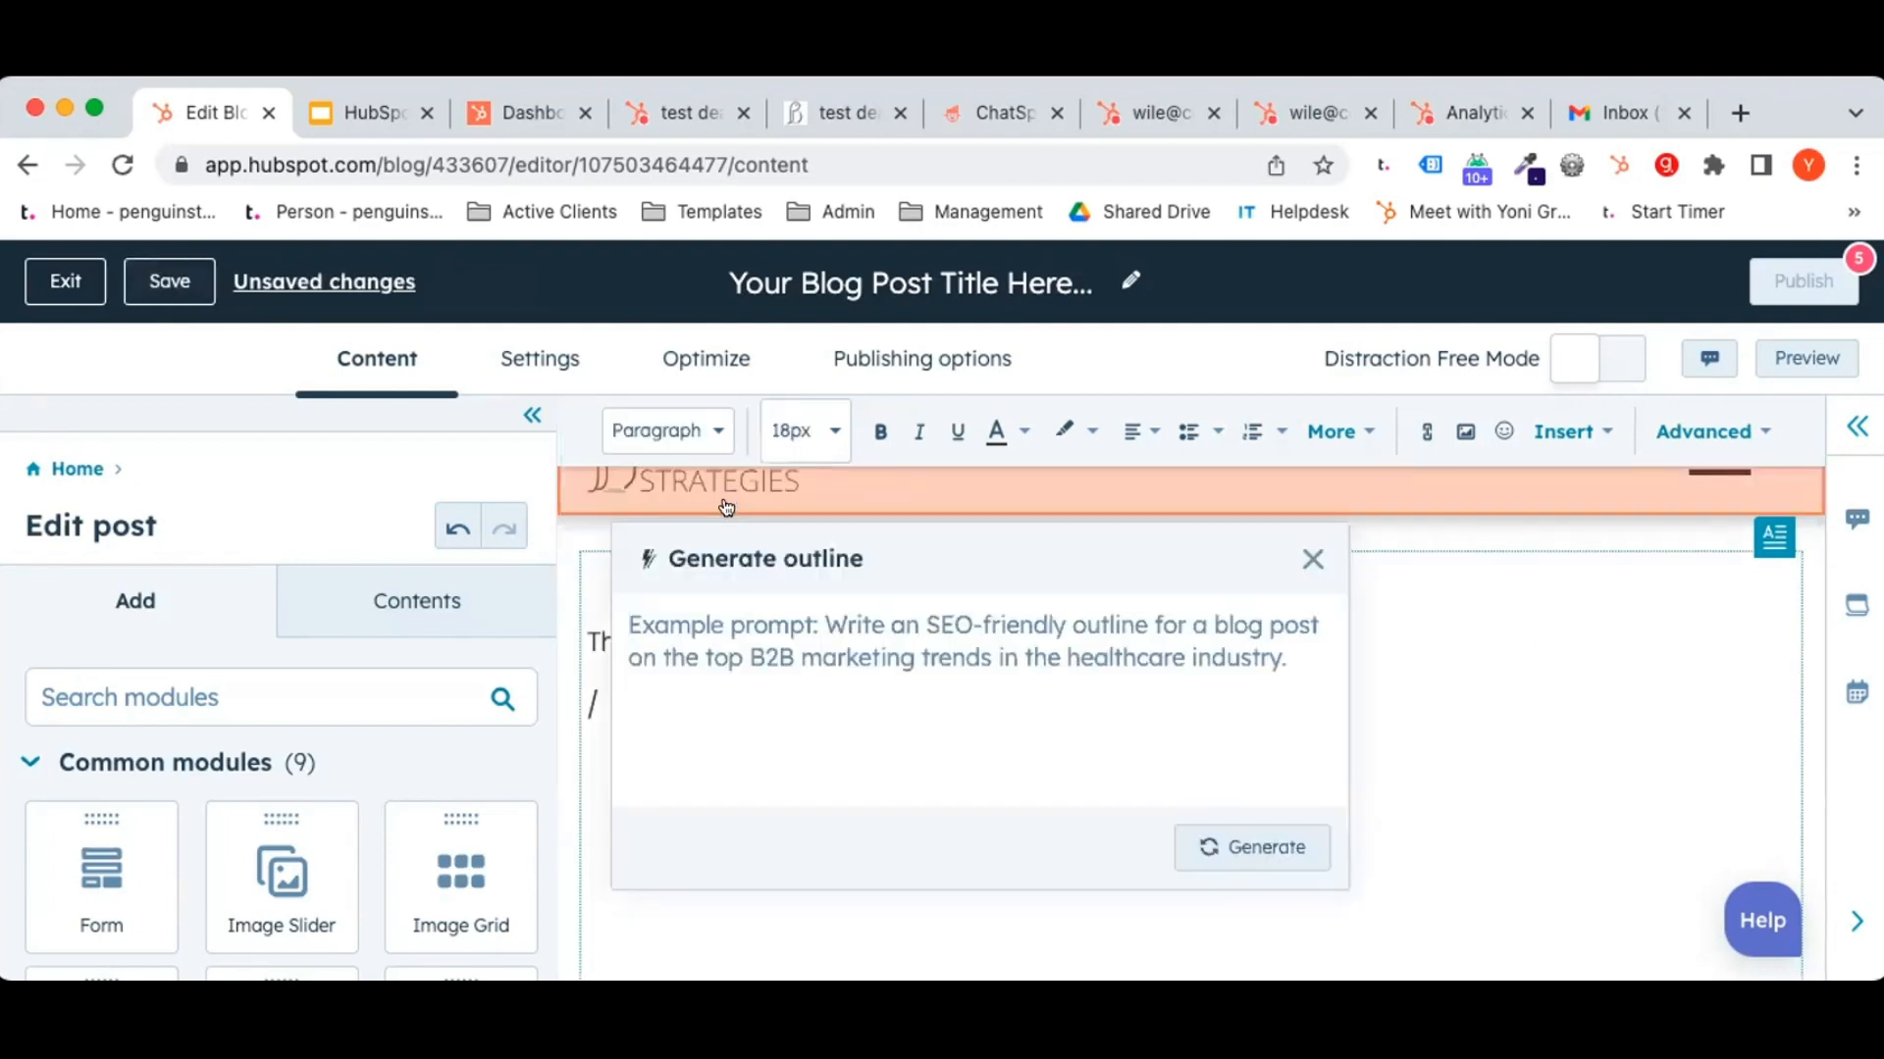
pyautogui.write('6')
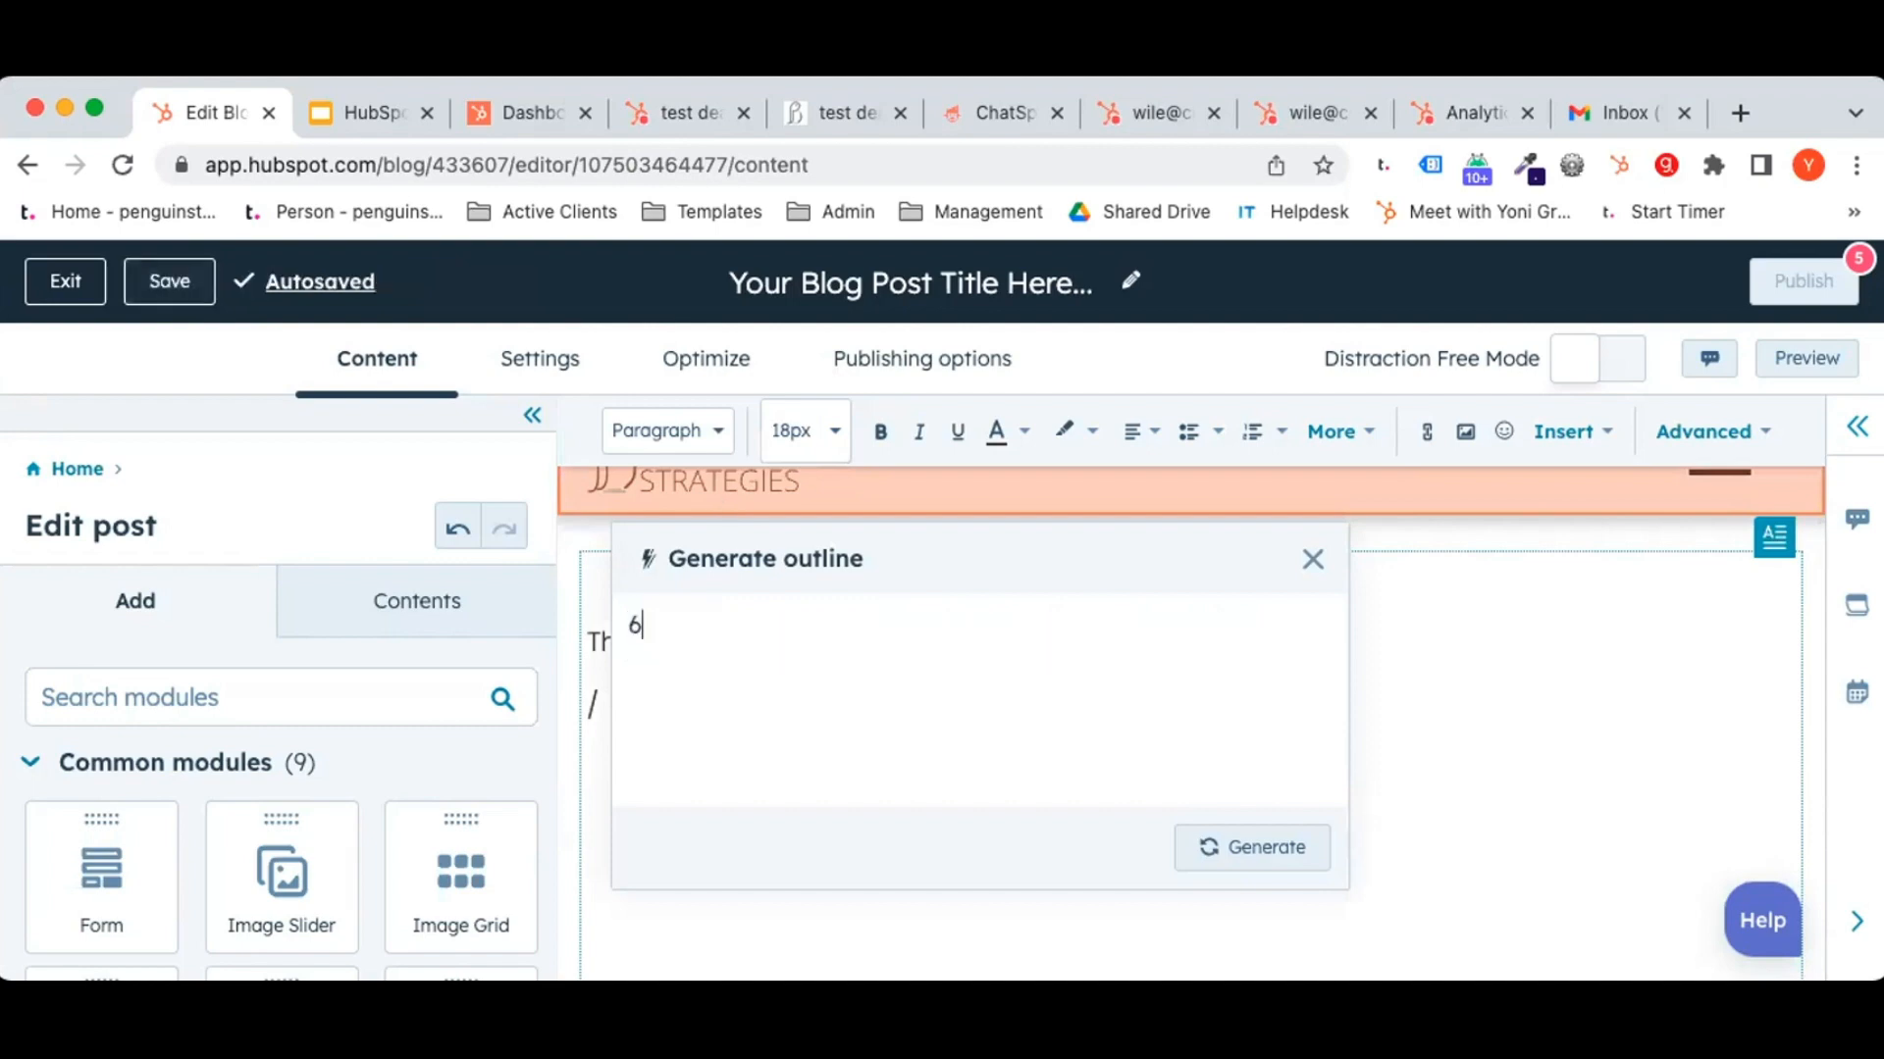
pyautogui.write('00 word blog about')
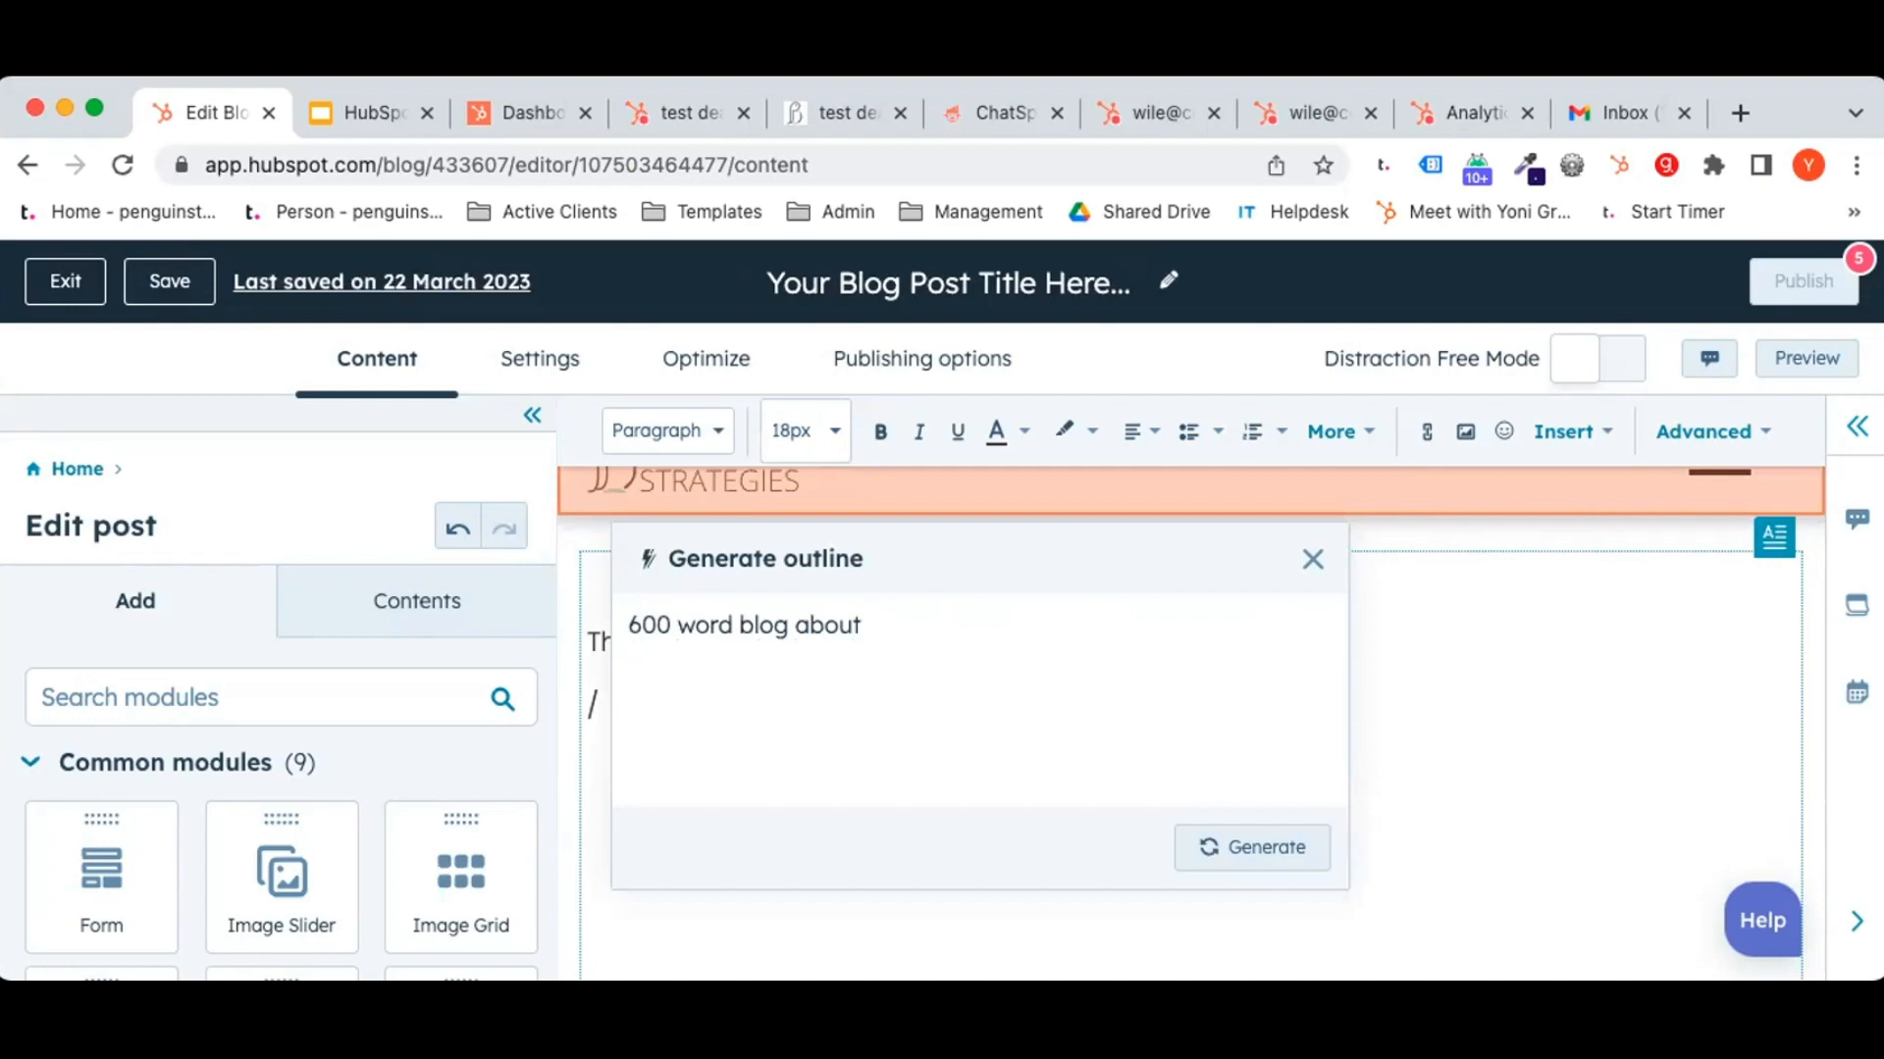
pyautogui.press('super+v')
pyautogui.press('Return')
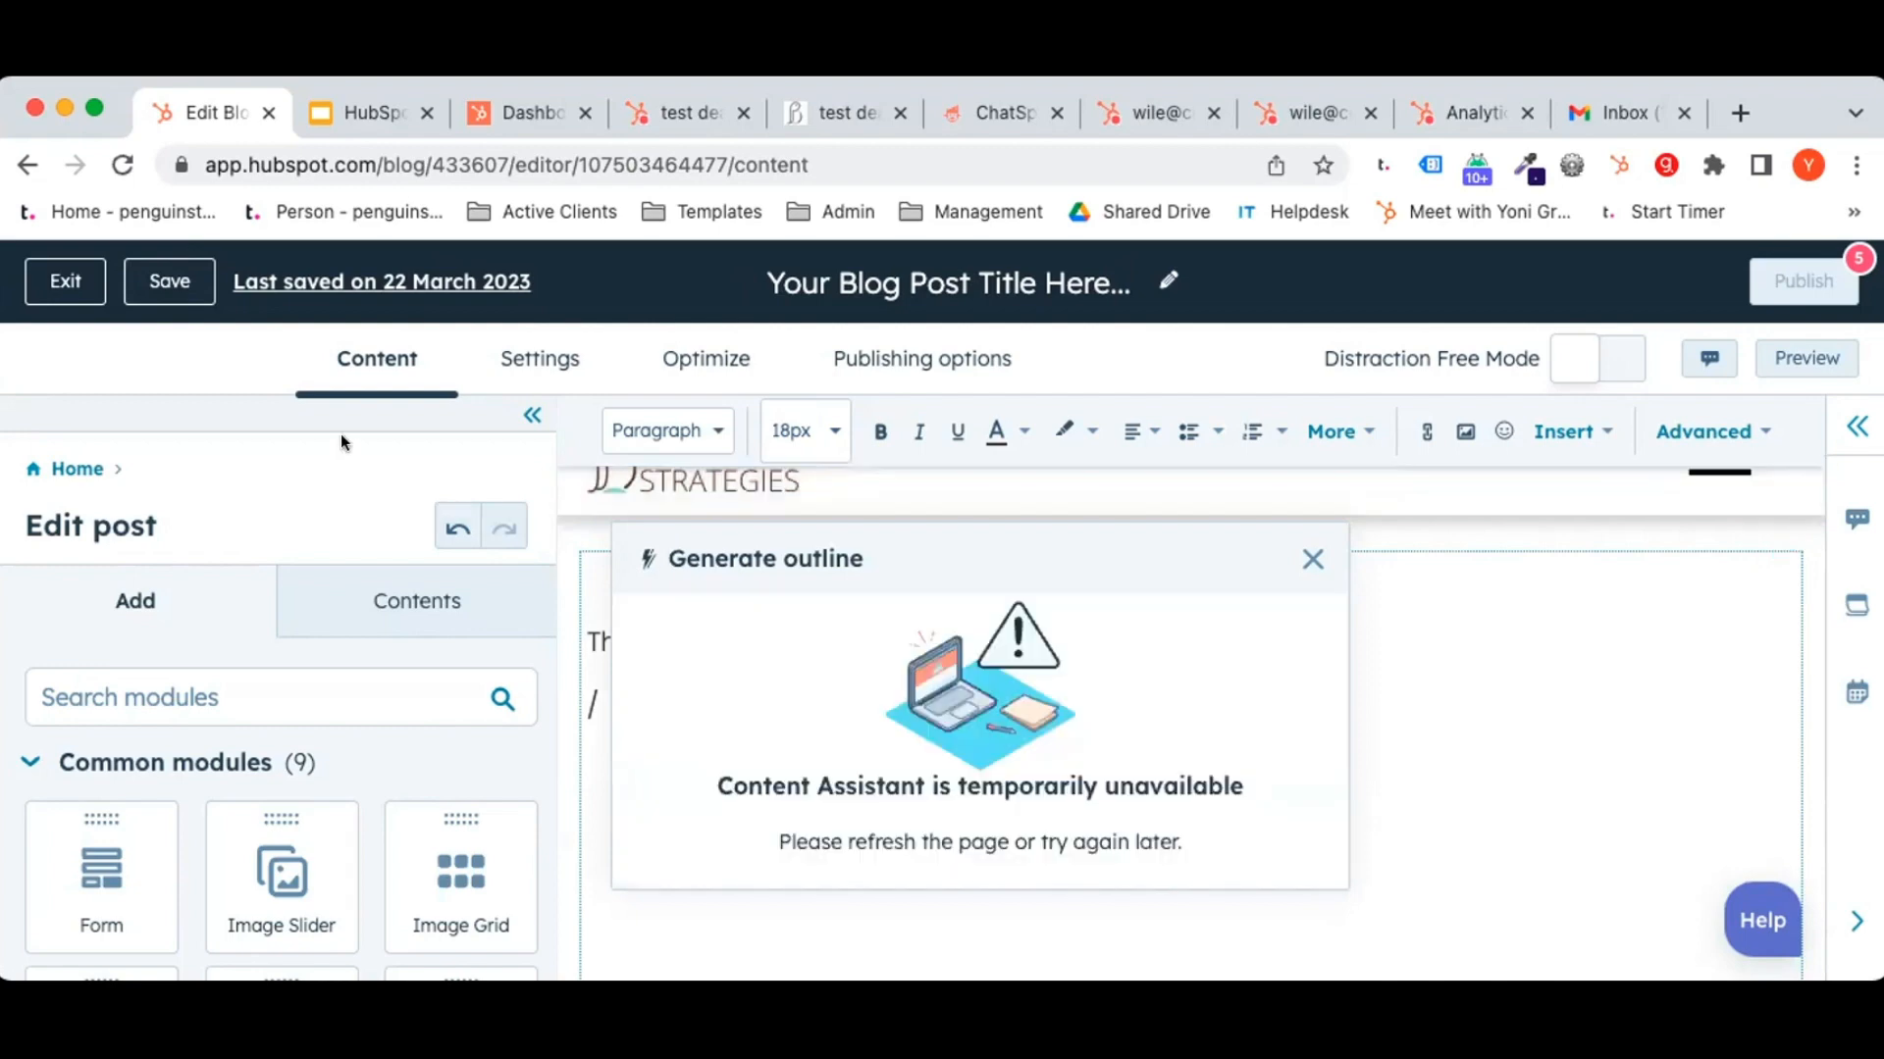
# Reload the post and retry Generate outline below the title, using only the copied title "The History and Value of Vintage Toys: A Collector's Guide" as prompt.
pyautogui.click(123, 163)
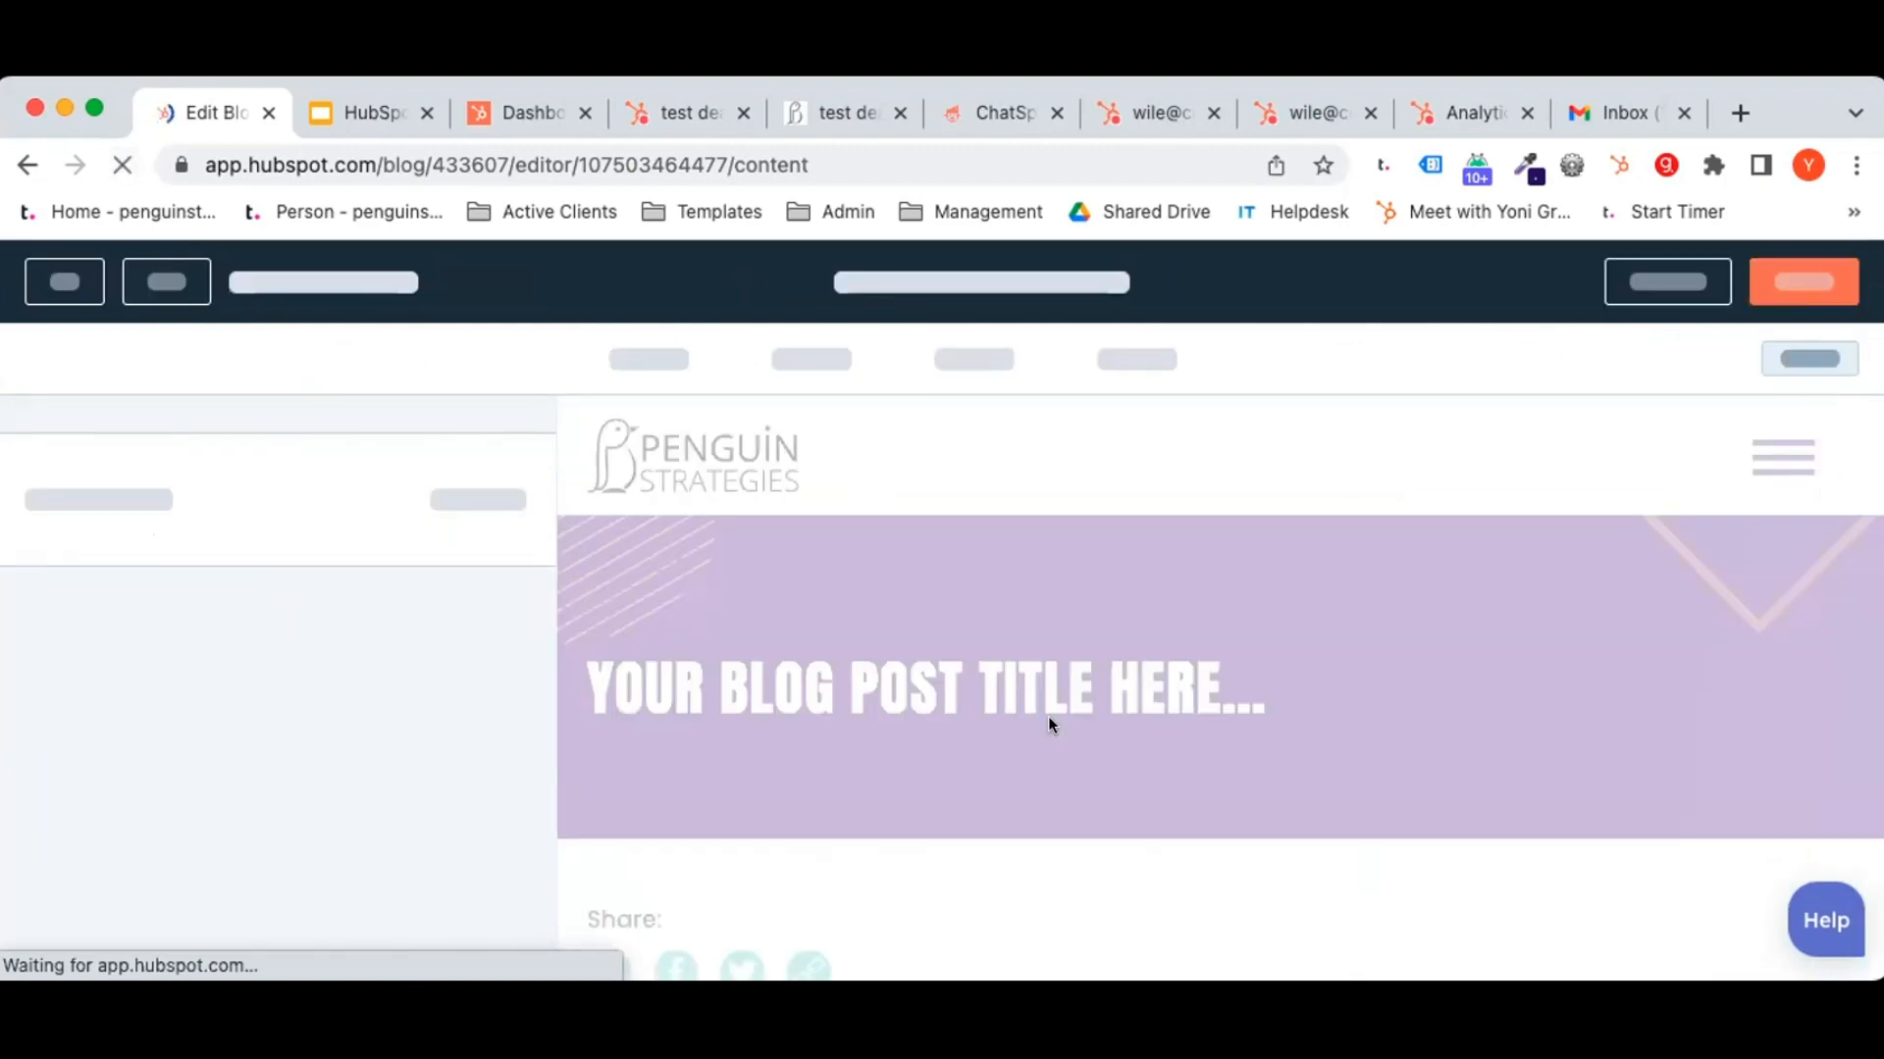
pyautogui.scroll(-5, 1079, 805)
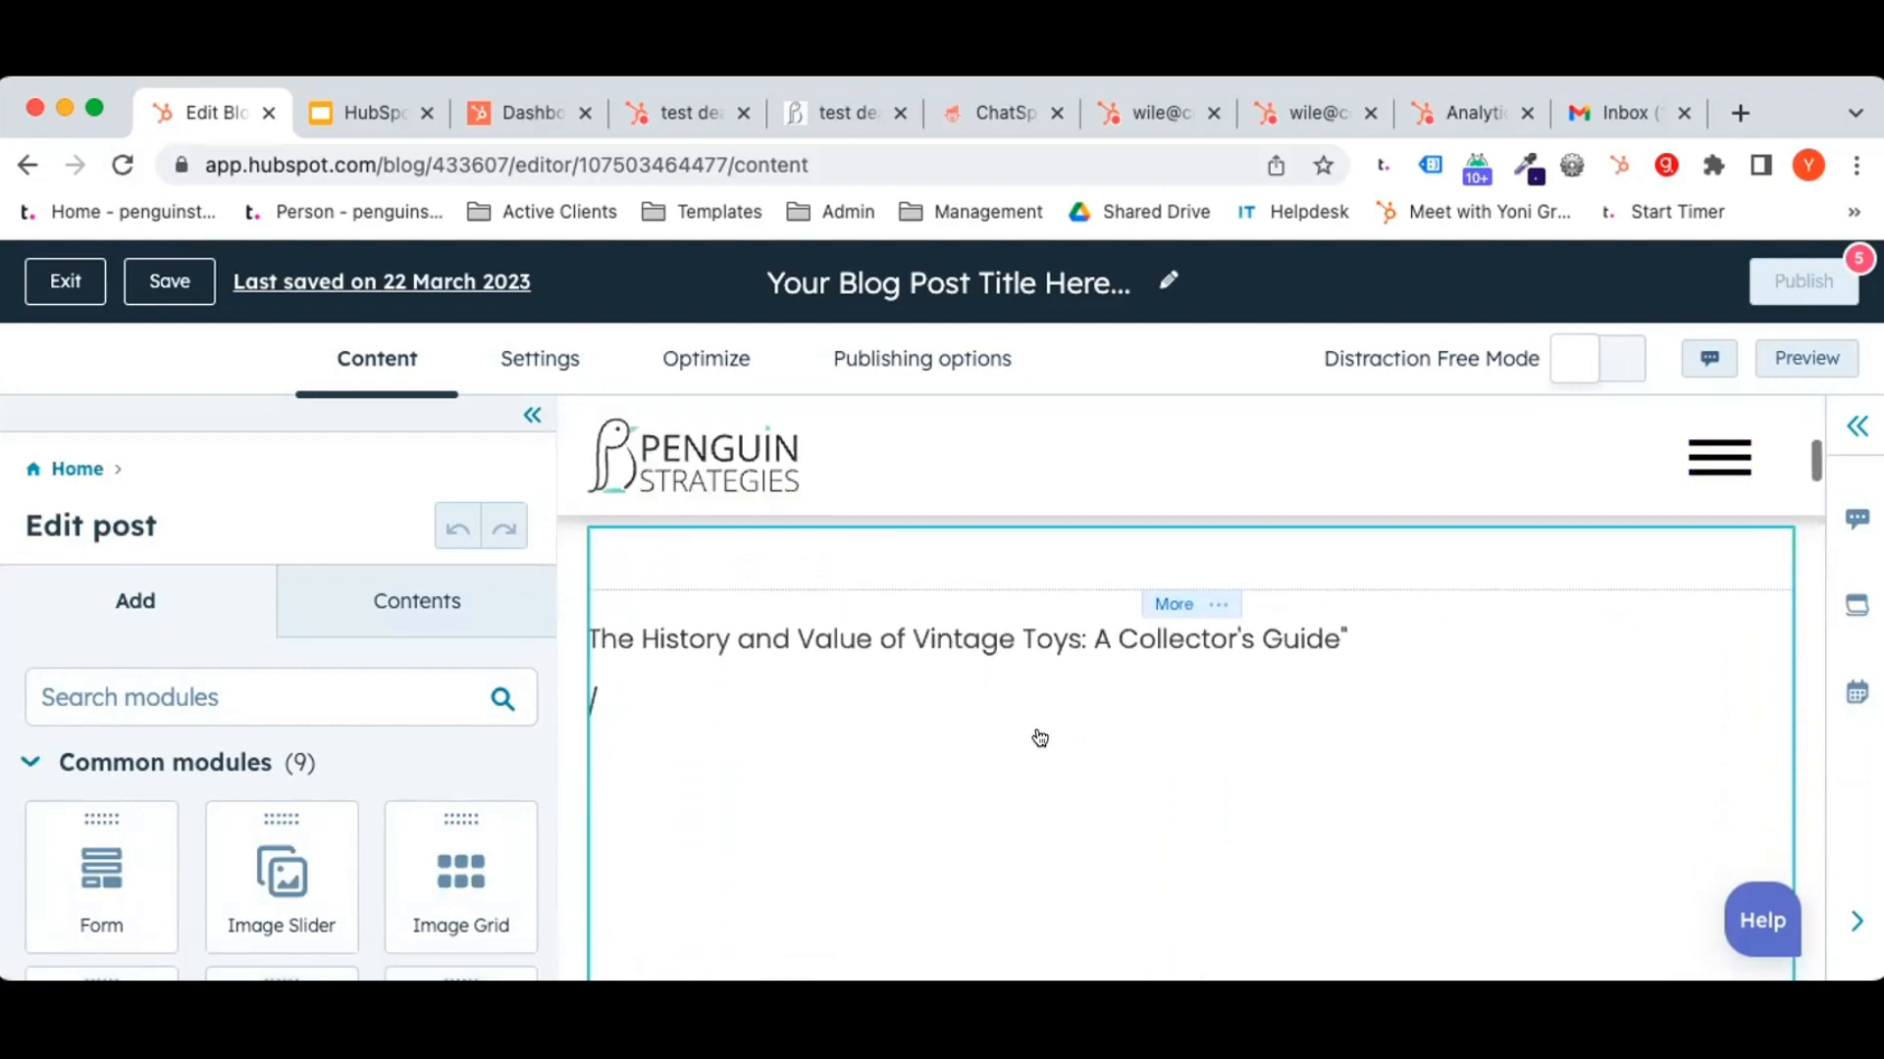
pyautogui.click(628, 686)
pyautogui.press('BackSpace')
pyautogui.write('/')
pyautogui.click(663, 520)
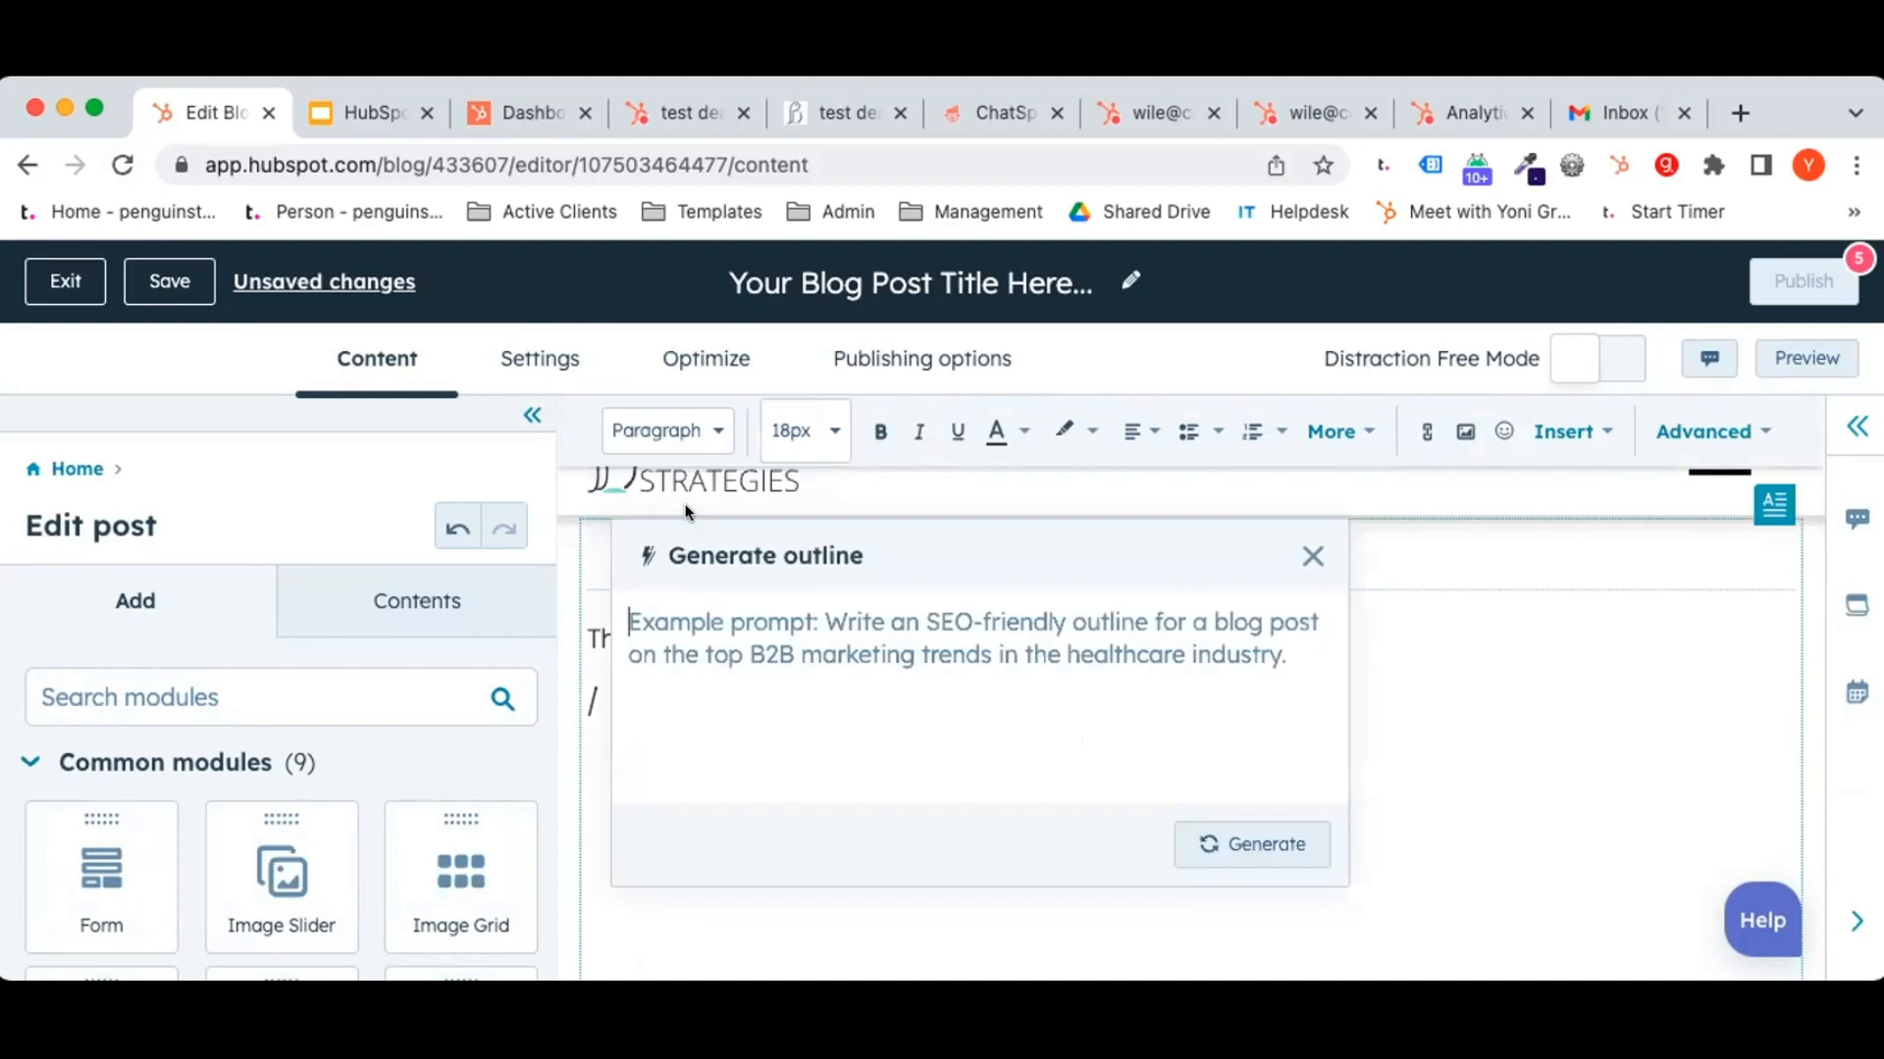
pyautogui.press('super+v')
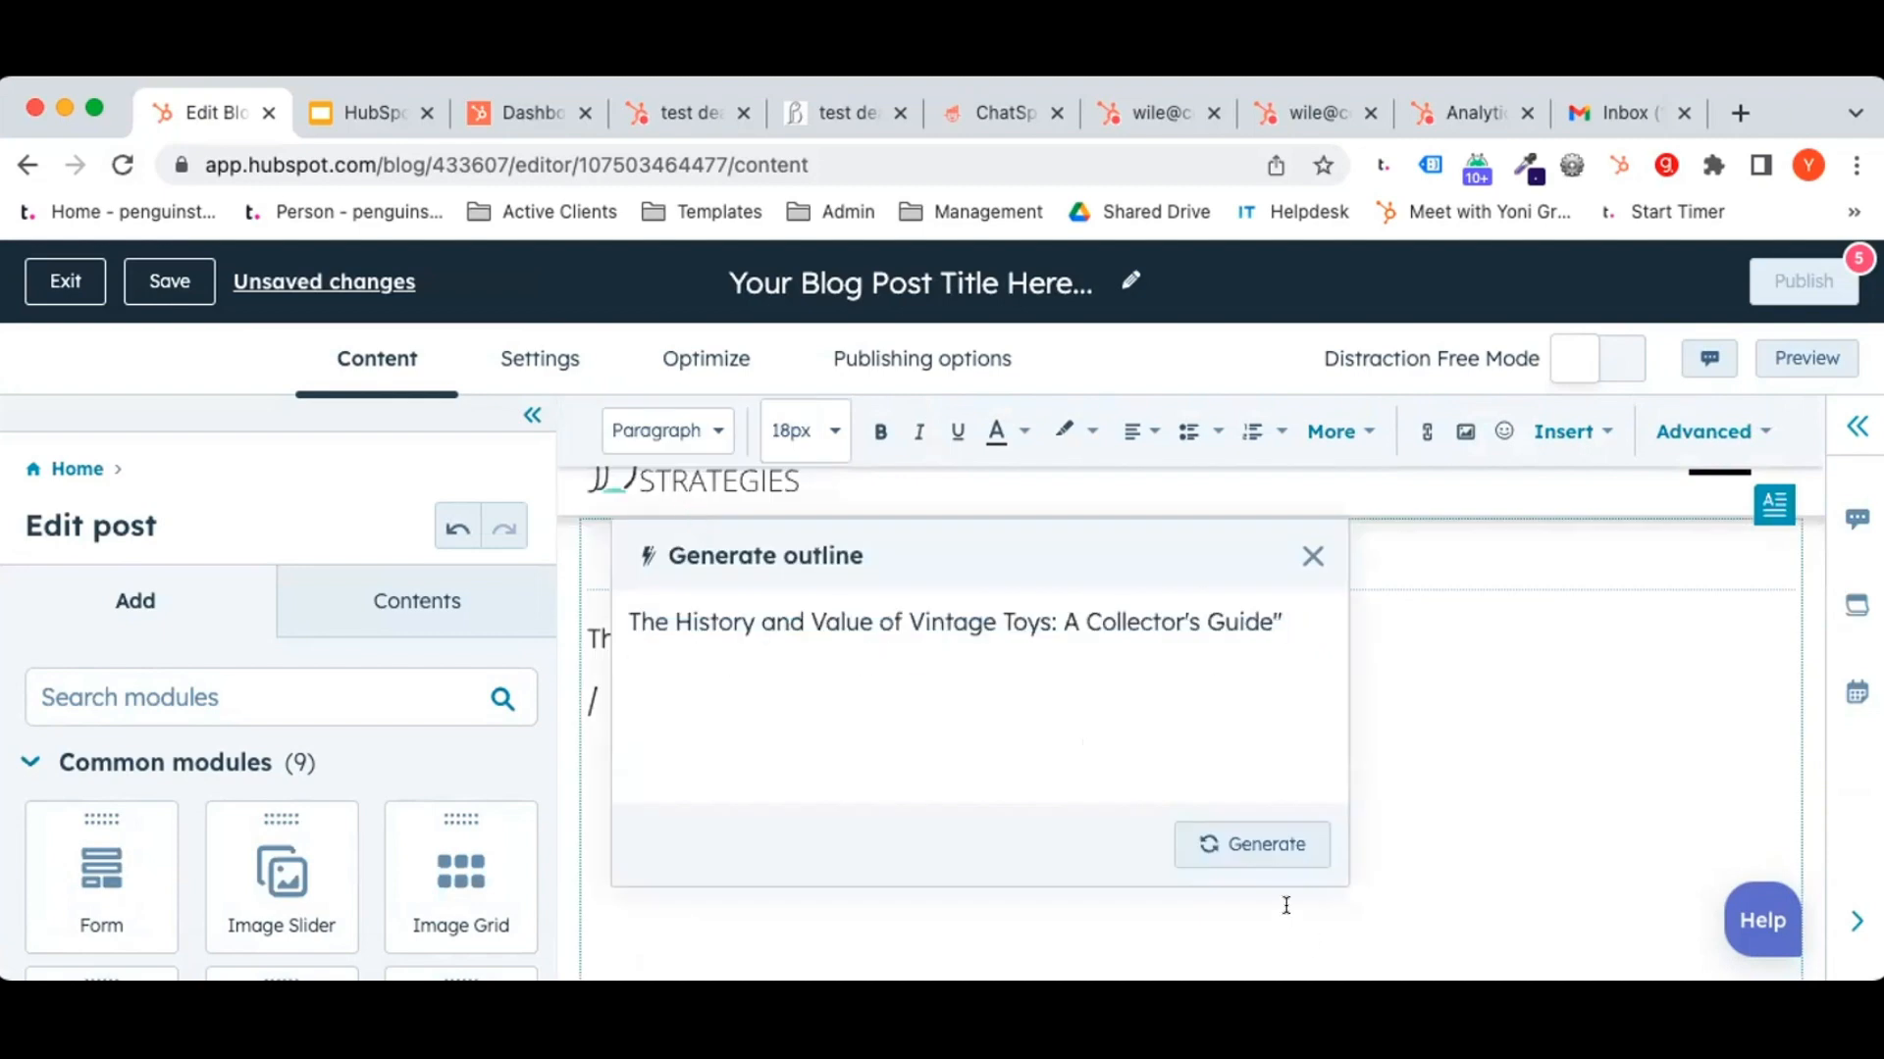
pyautogui.click(1298, 845)
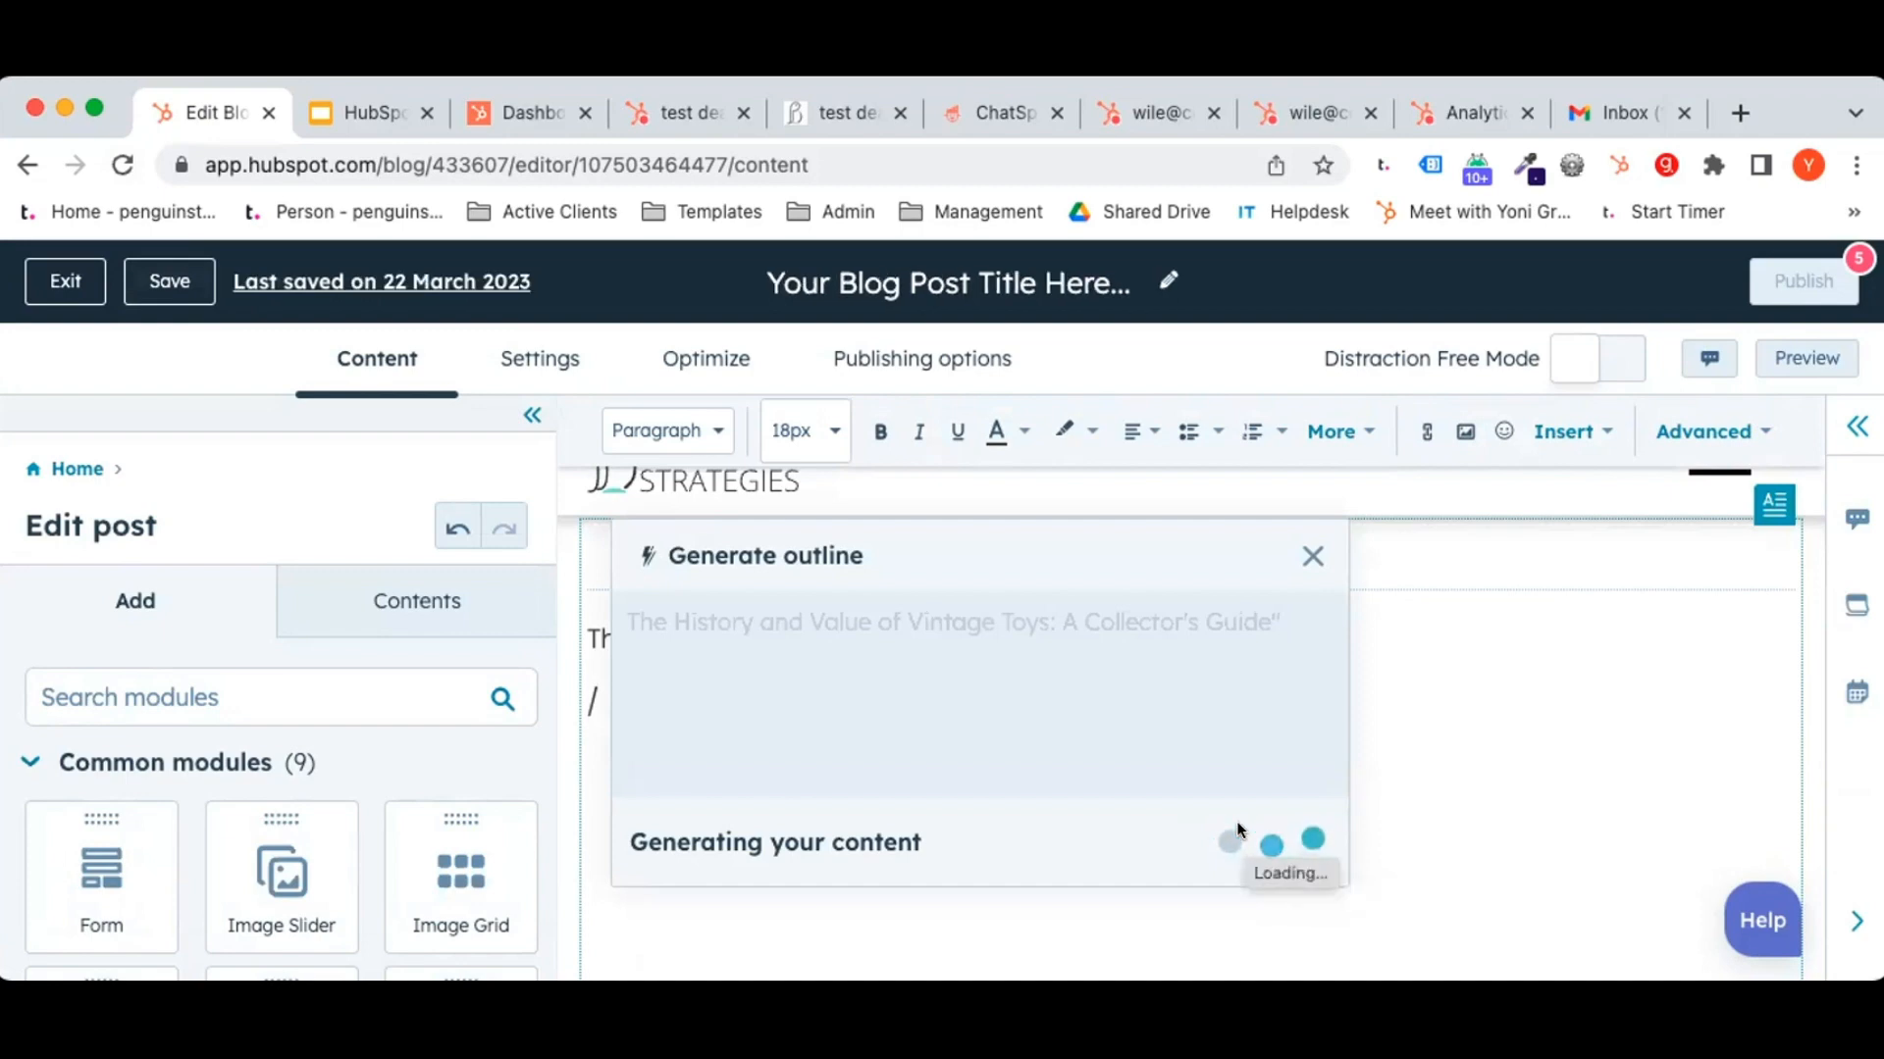
pyautogui.scroll(-3, 1588, 829)
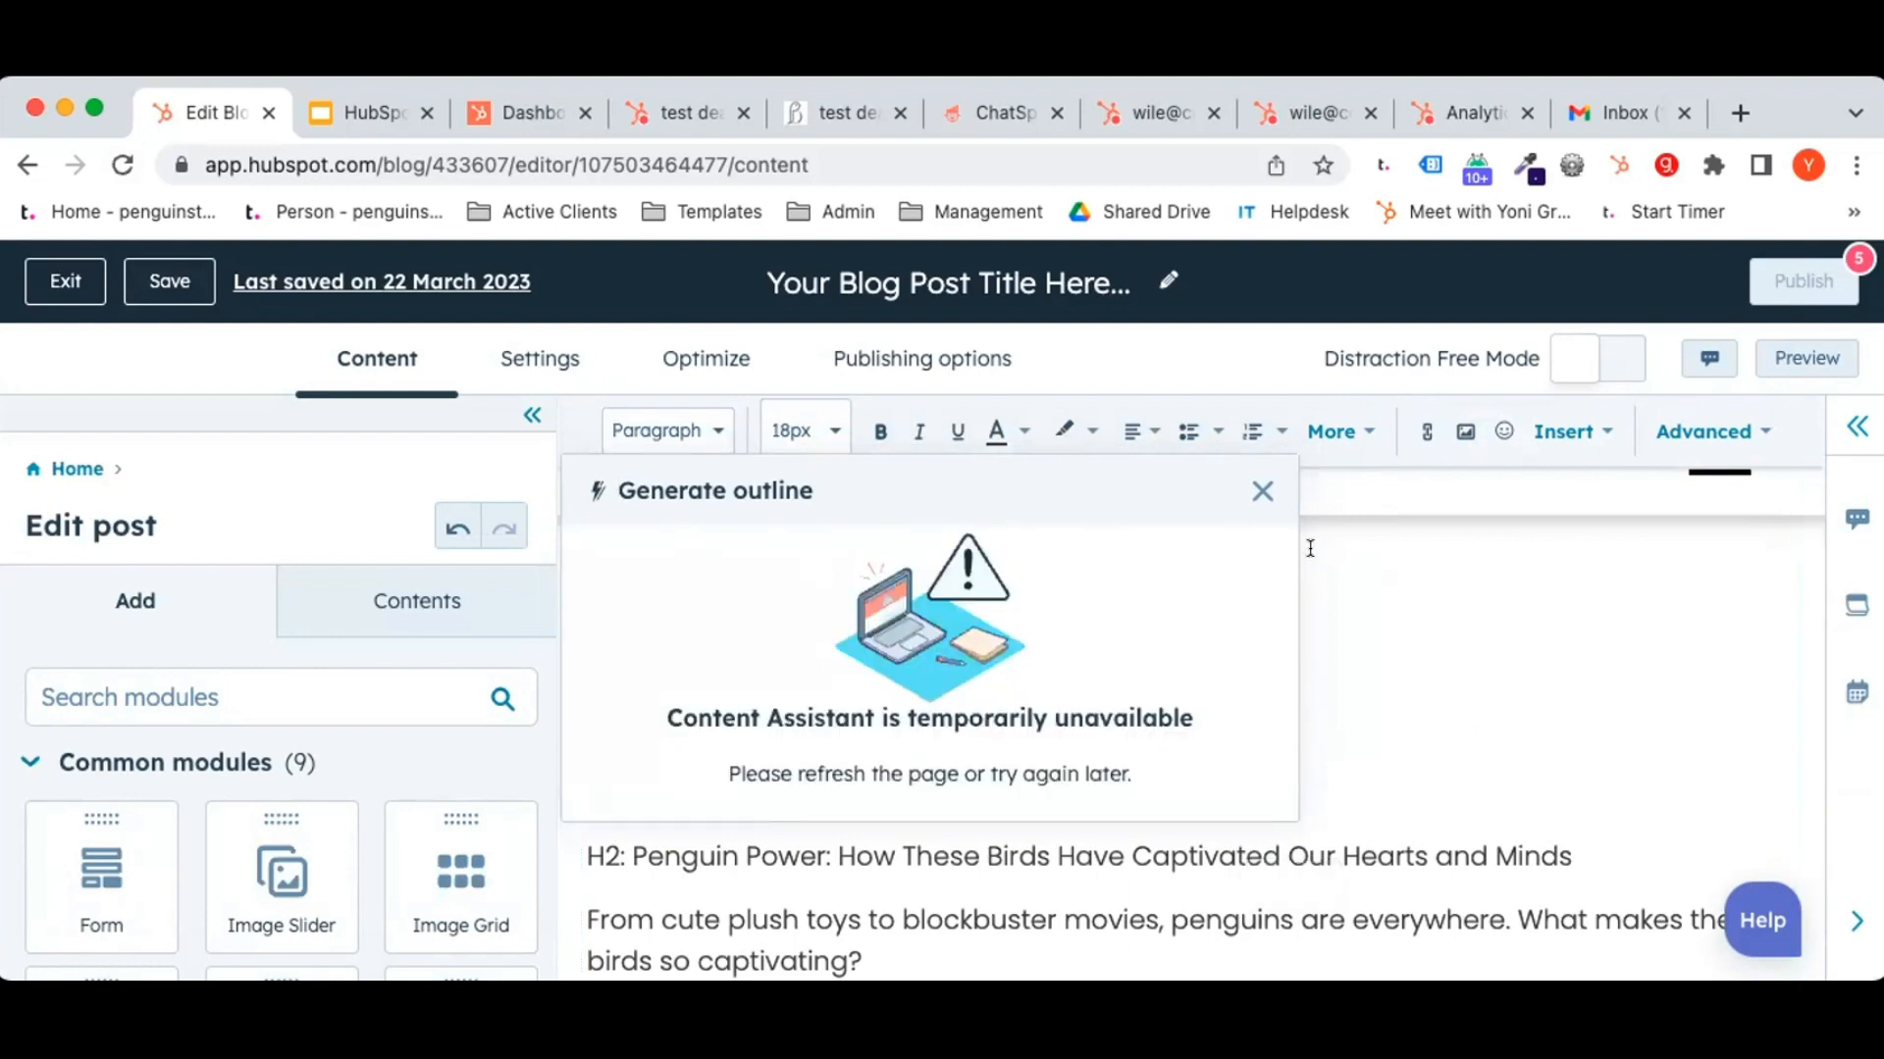
pyautogui.click(1263, 491)
# Examine the existing penguin outline further down the post, including its H2 and H3 headings and the topics to explore.
pyautogui.scroll(-2, 1138, 707)
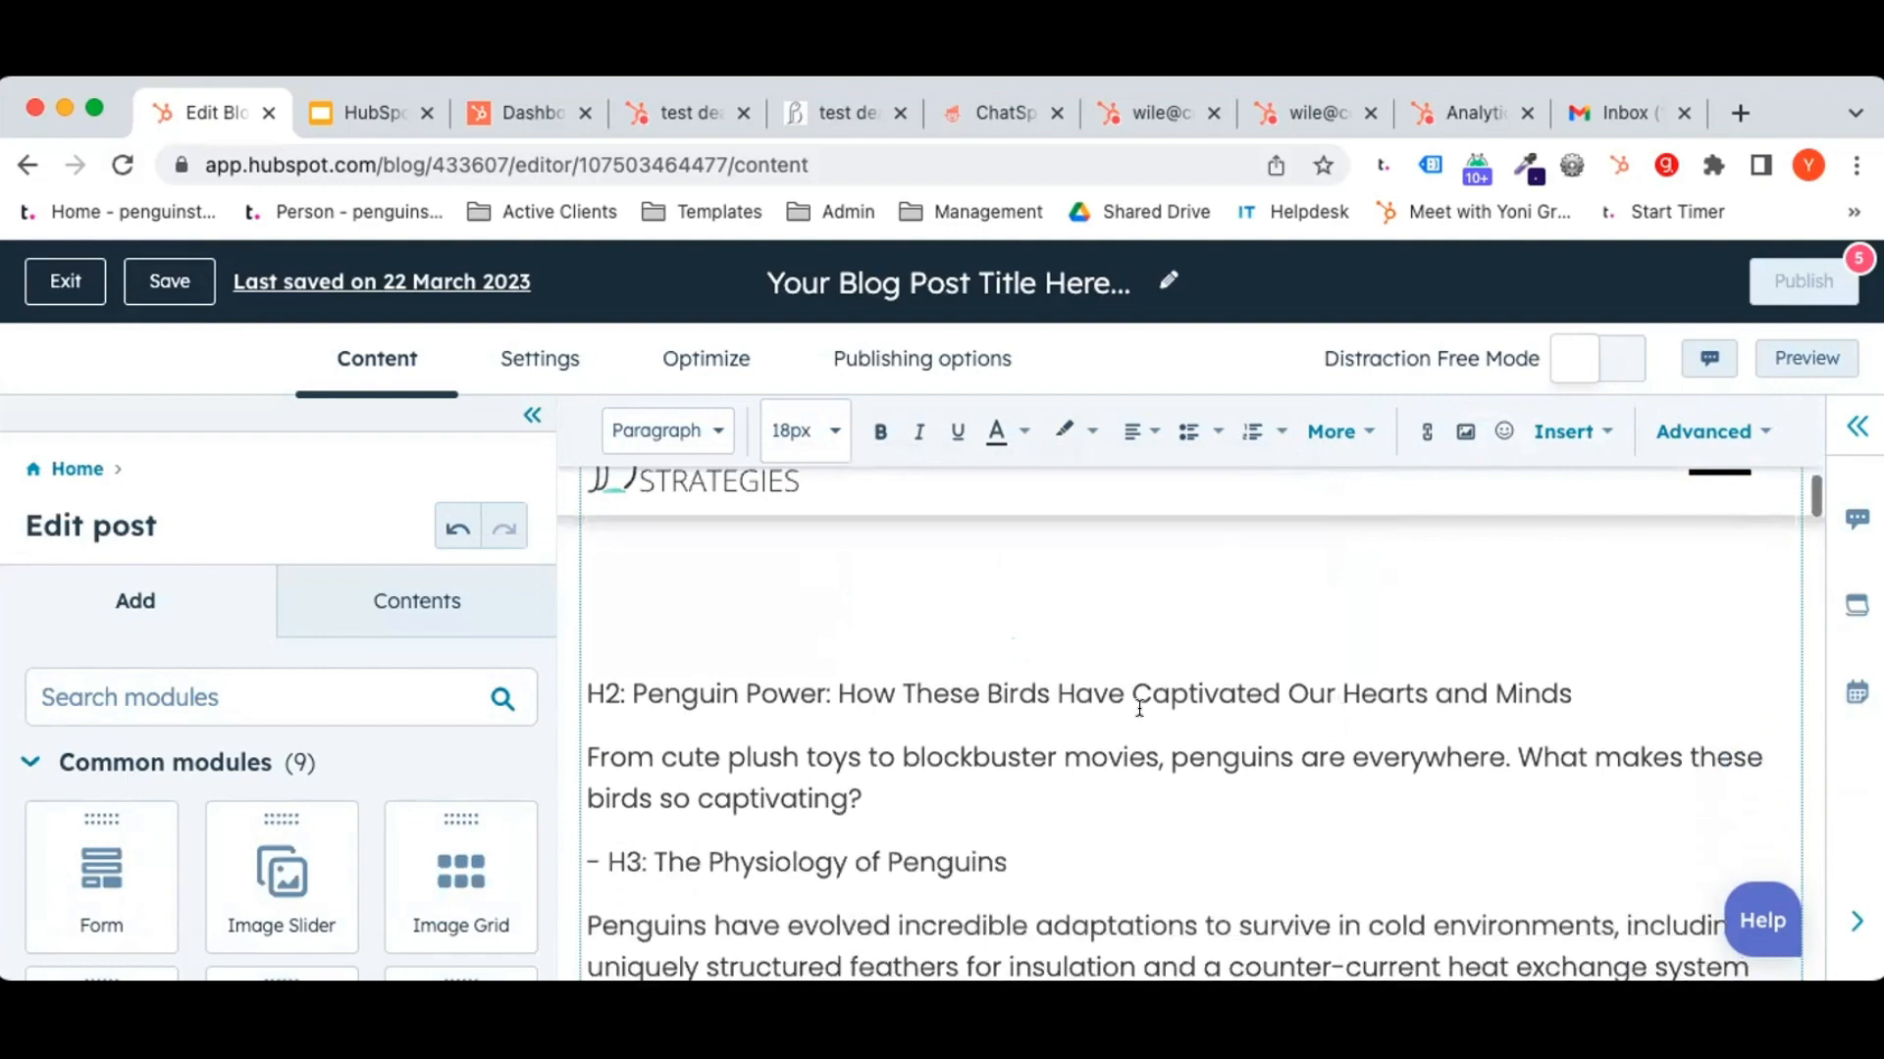
pyautogui.scroll(-4, 750, 786)
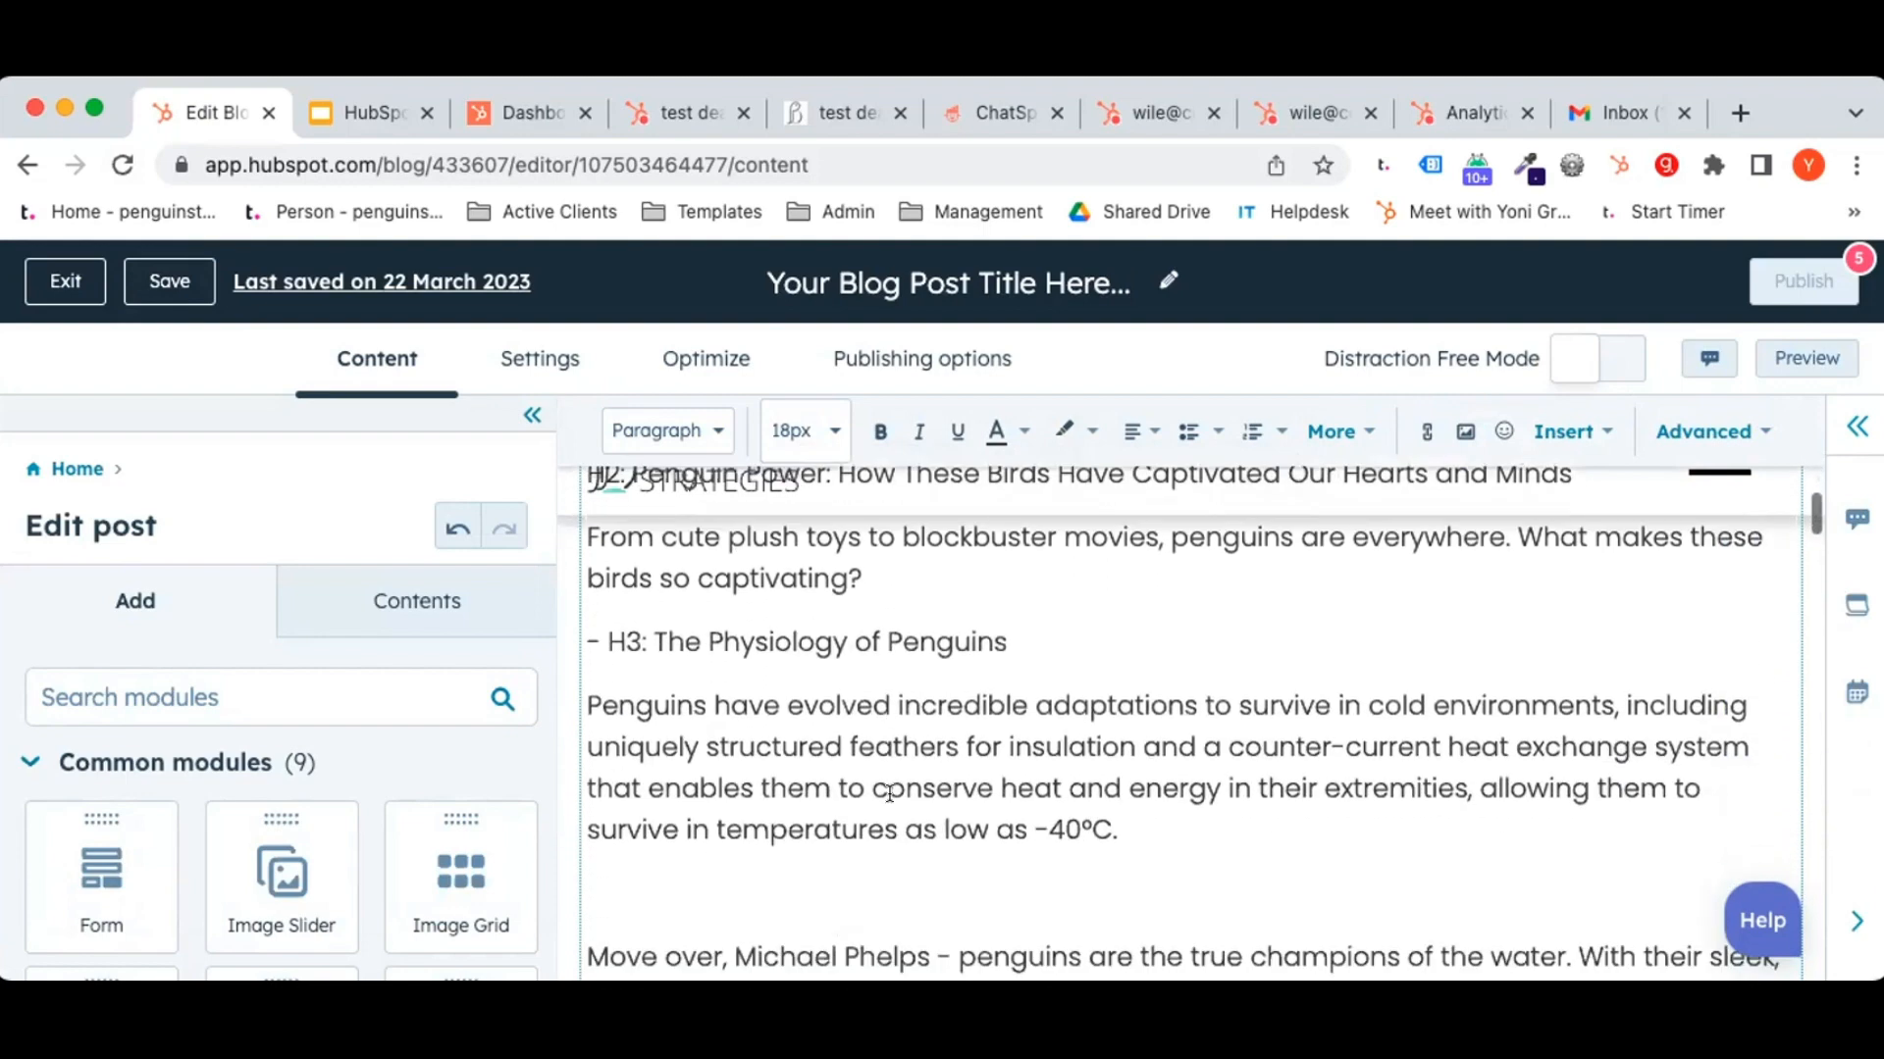
pyautogui.scroll(-5, 889, 792)
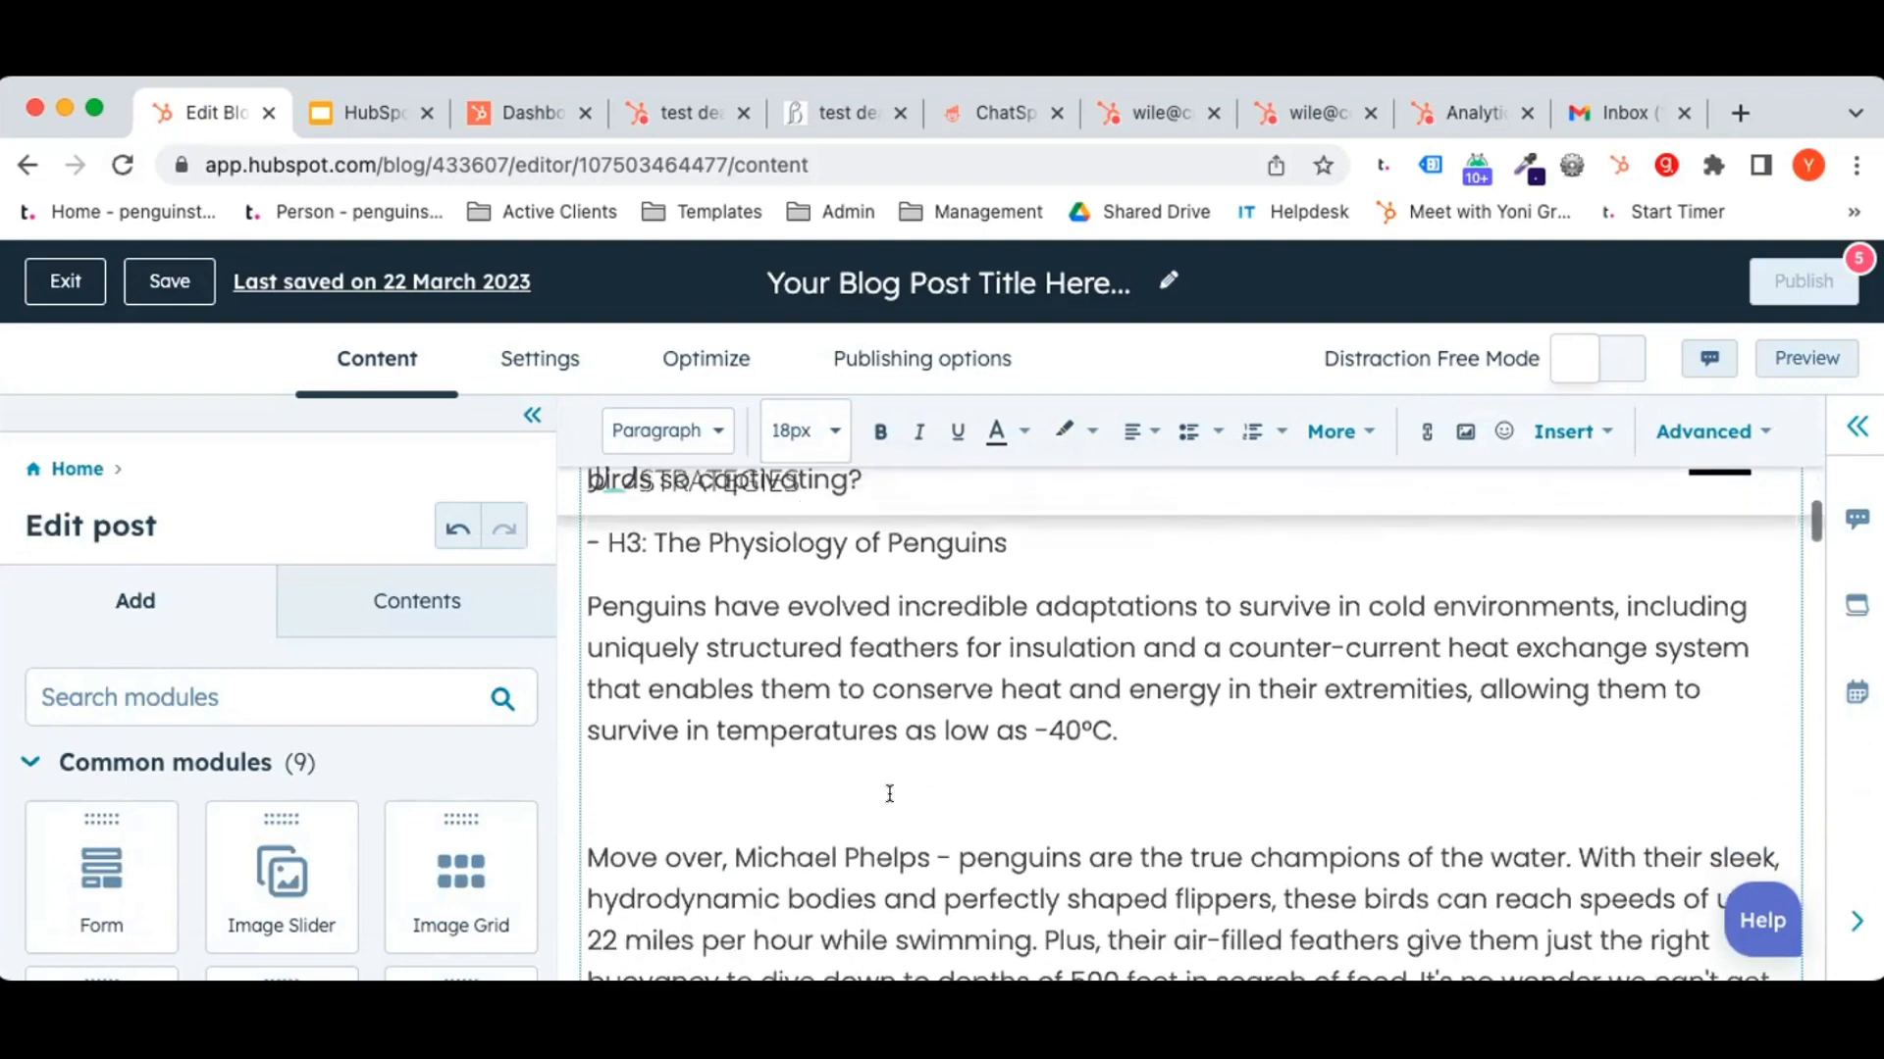
pyautogui.scroll(-10, 889, 793)
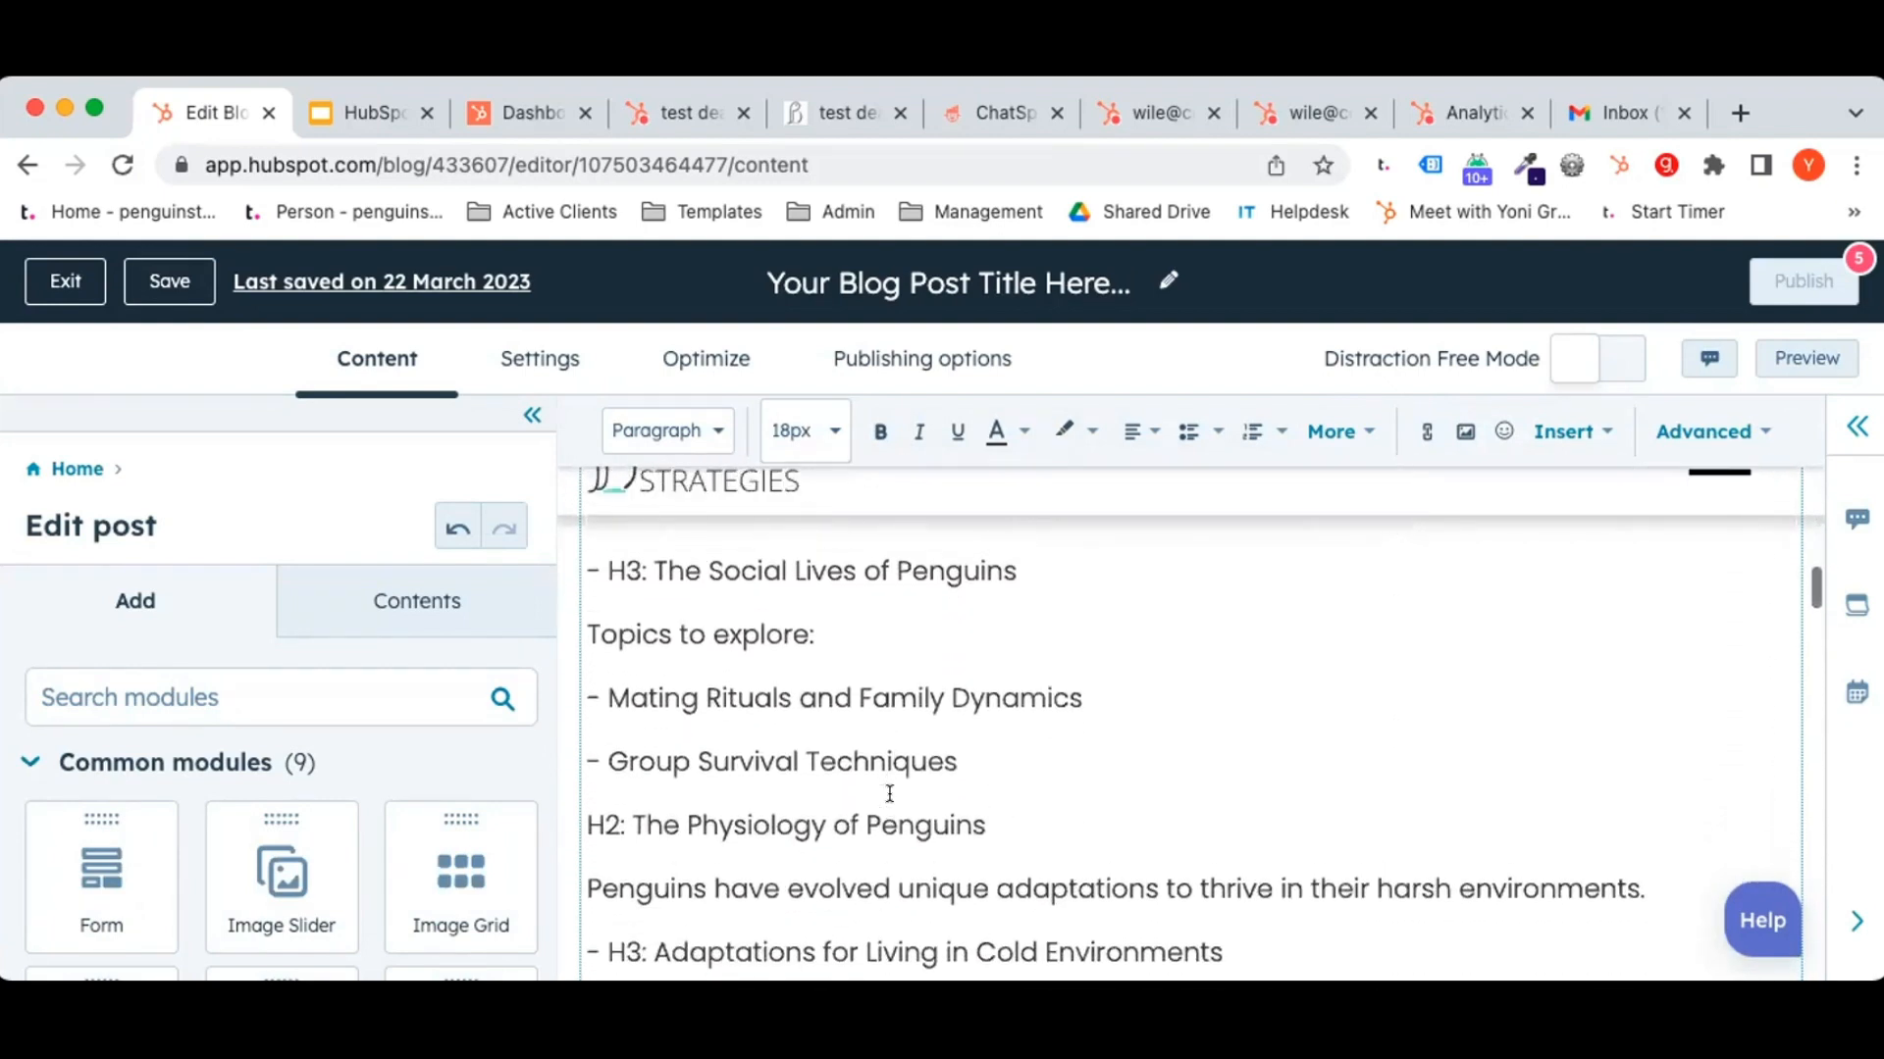
pyautogui.scroll(-3, 889, 793)
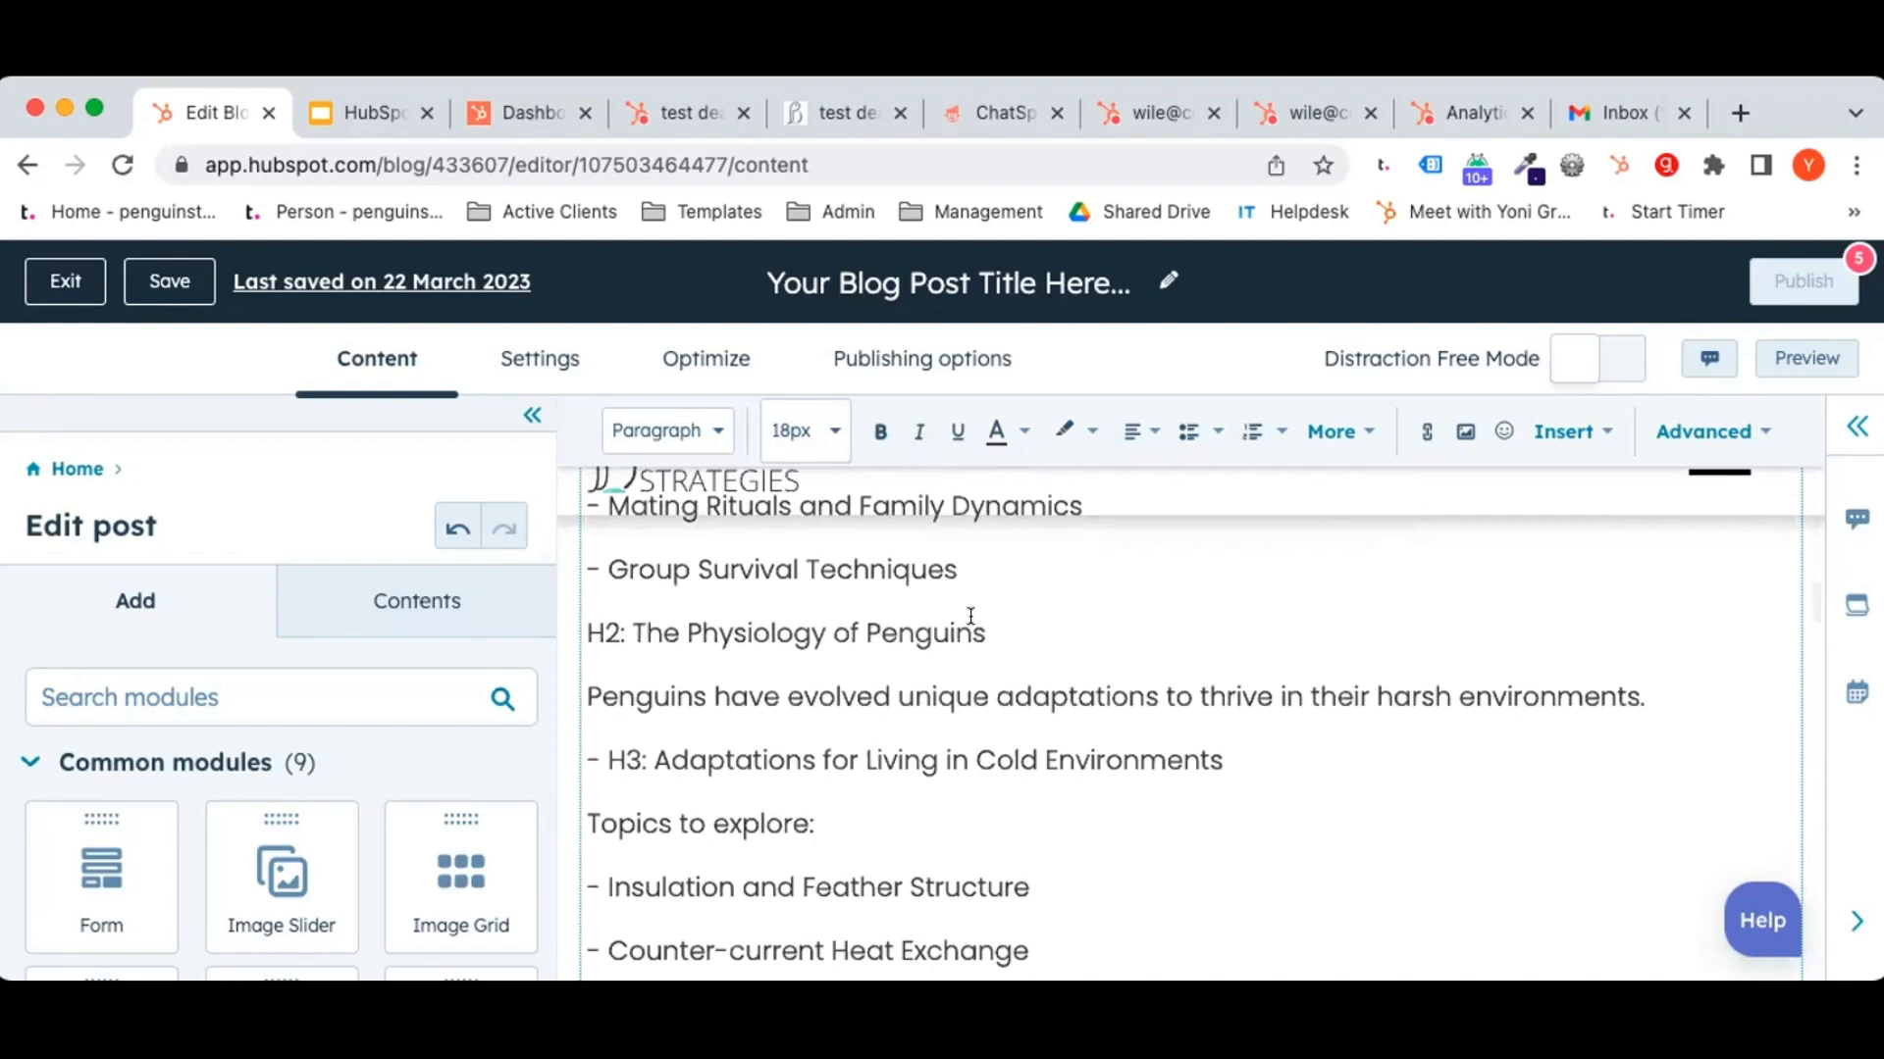
pyautogui.moveTo(991, 633); pyautogui.dragTo(557, 650)
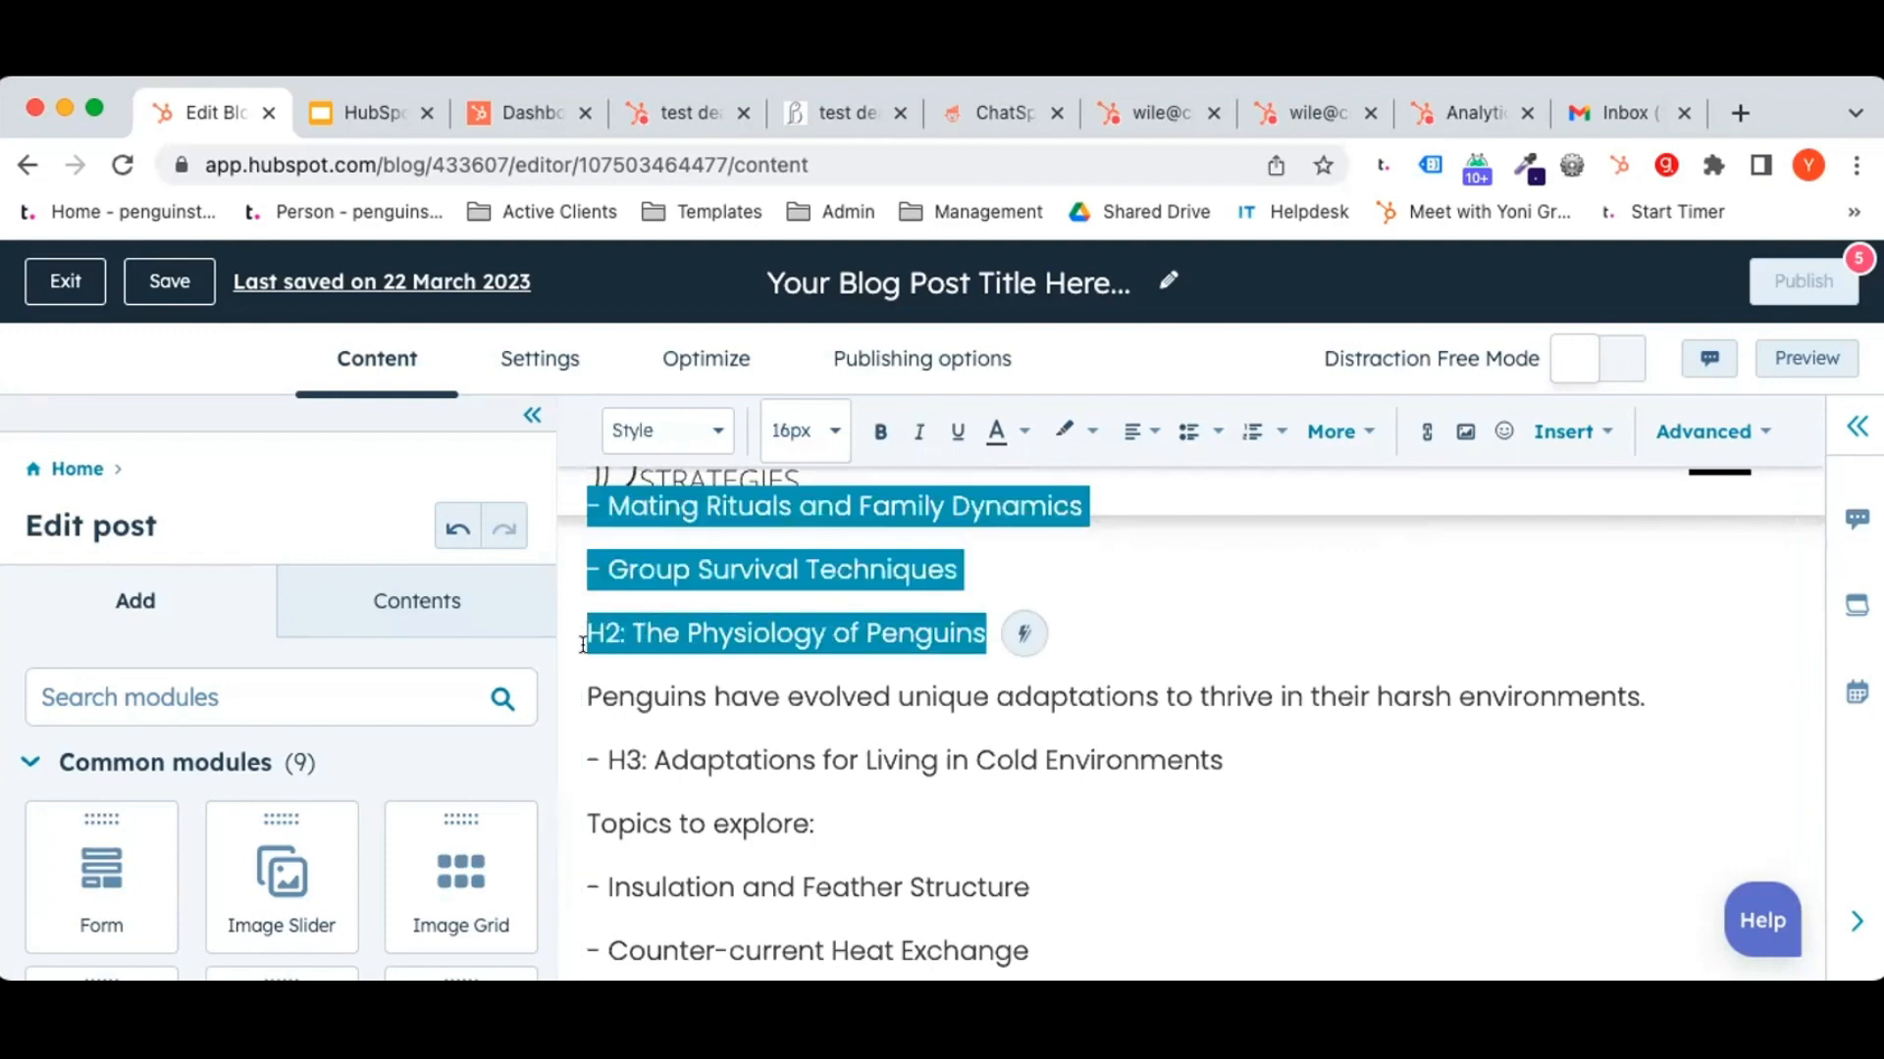
pyautogui.click(642, 645)
pyautogui.moveTo(1046, 763); pyautogui.dragTo(700, 796)
pyautogui.scroll(-3, 922, 824)
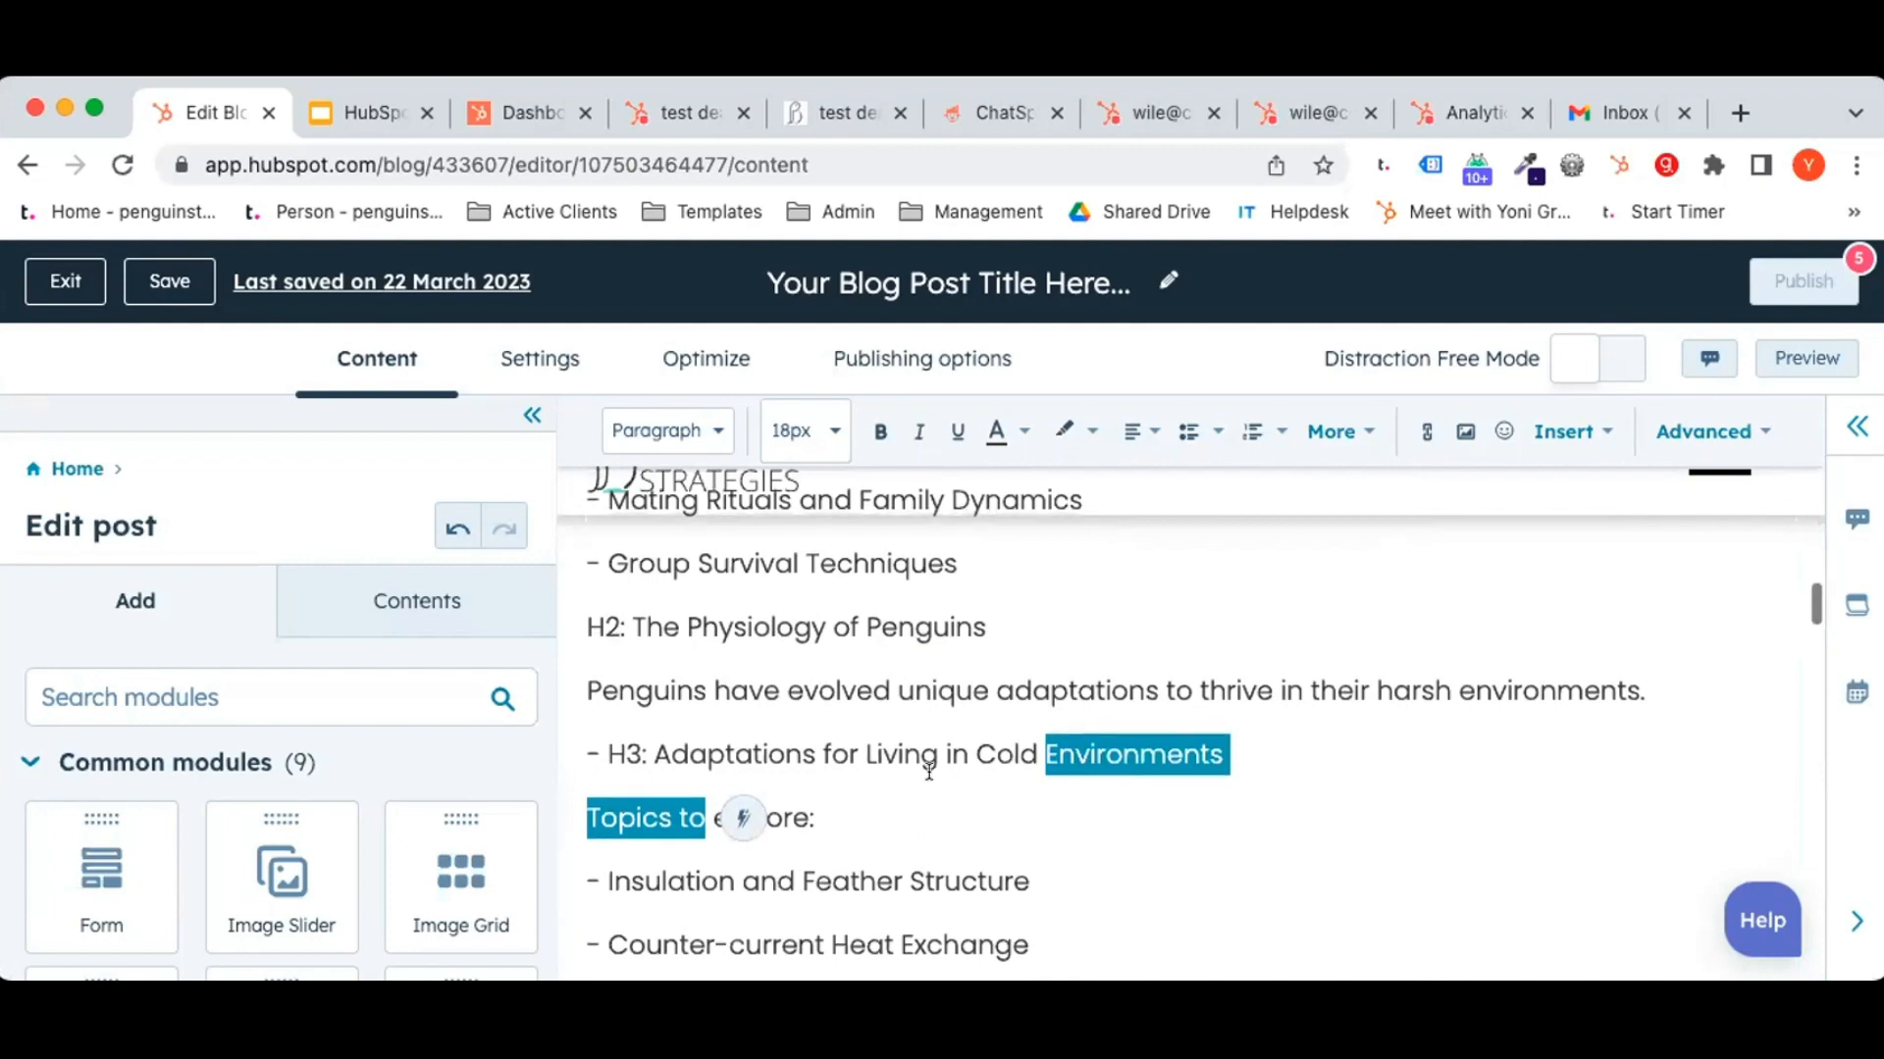
pyautogui.scroll(-6, 929, 772)
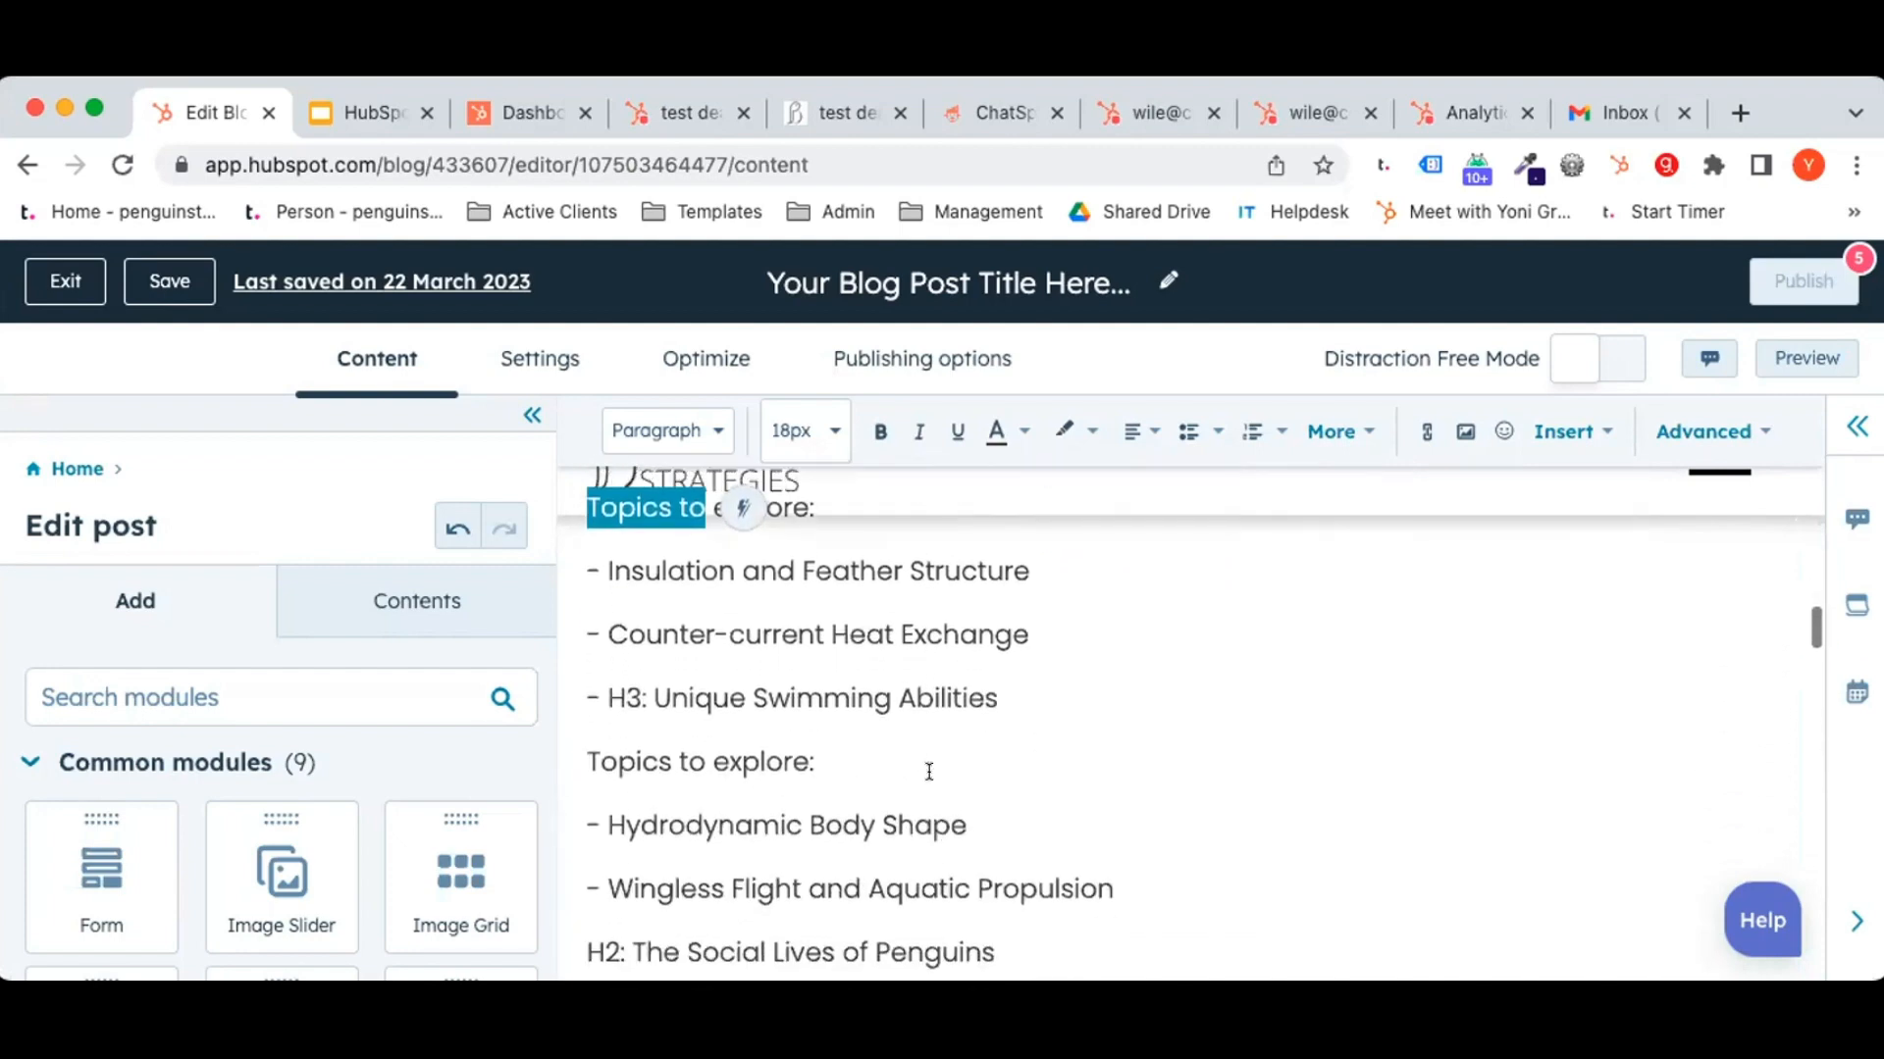
pyautogui.scroll(-4, 928, 772)
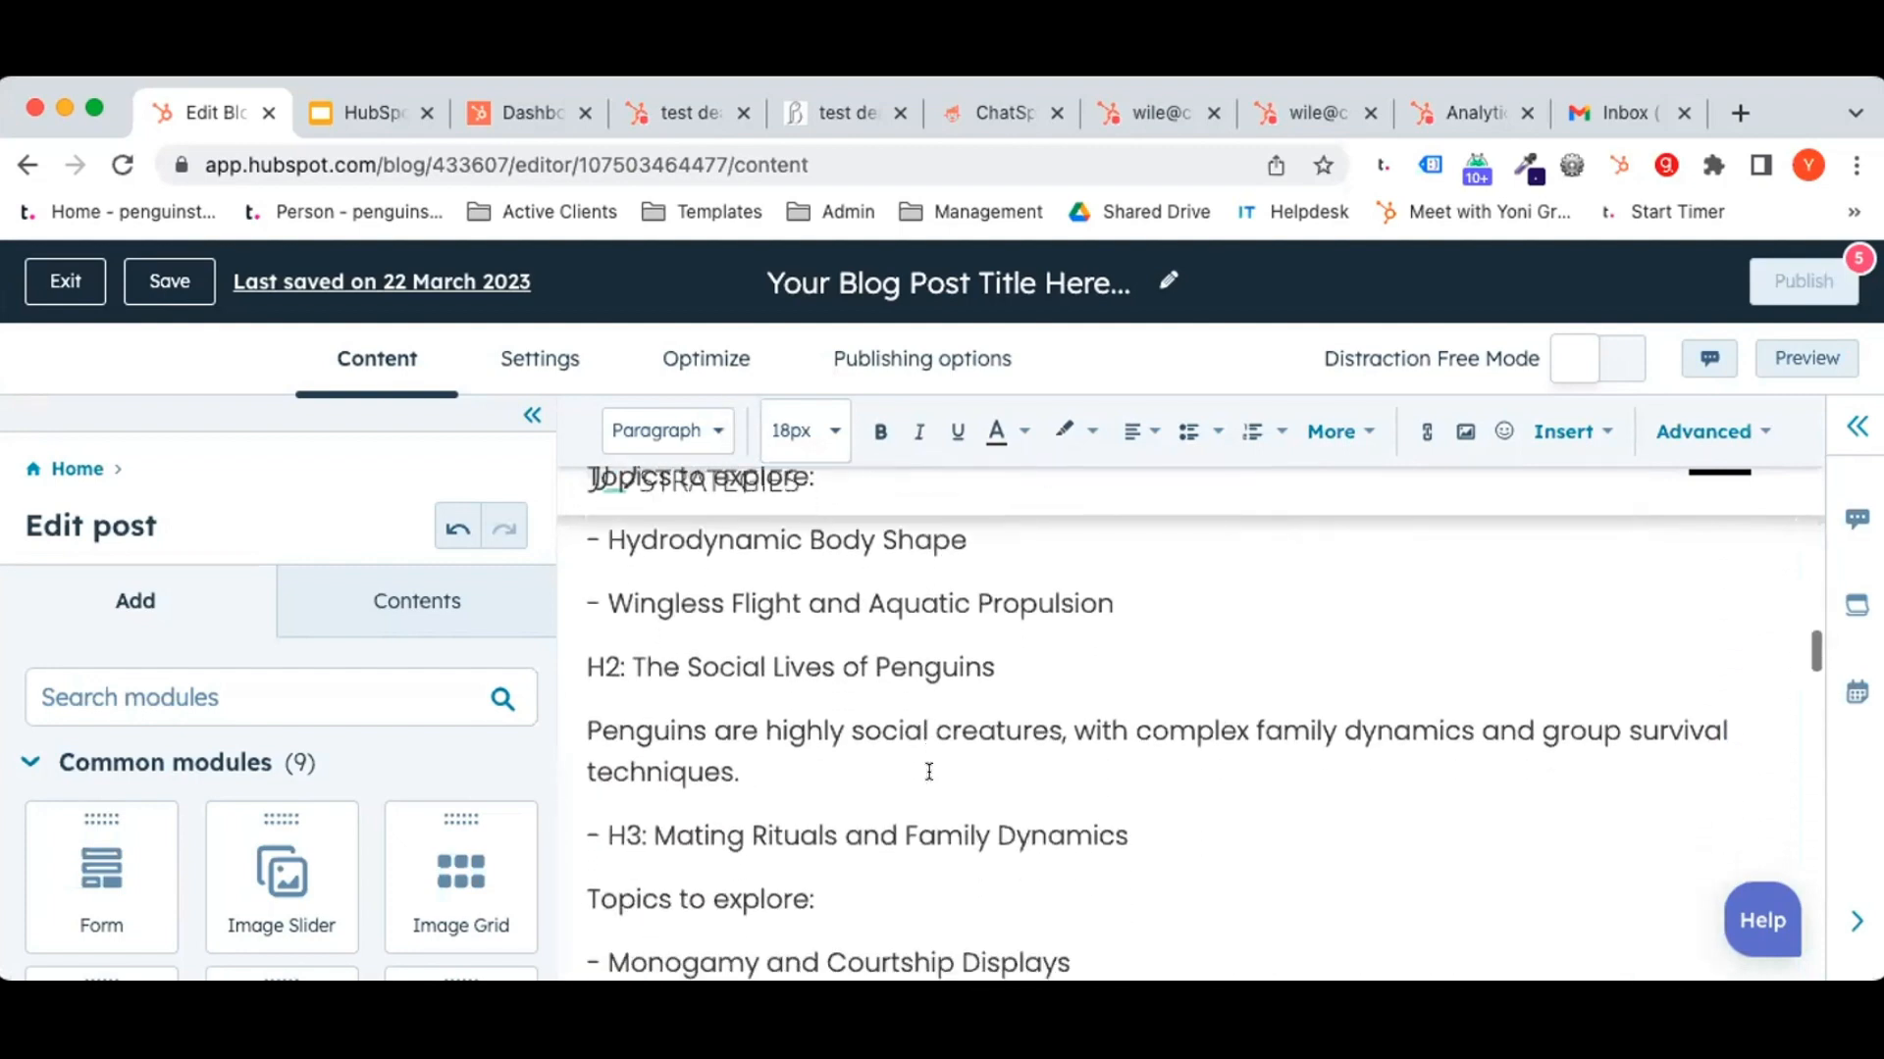
pyautogui.scroll(-10, 929, 772)
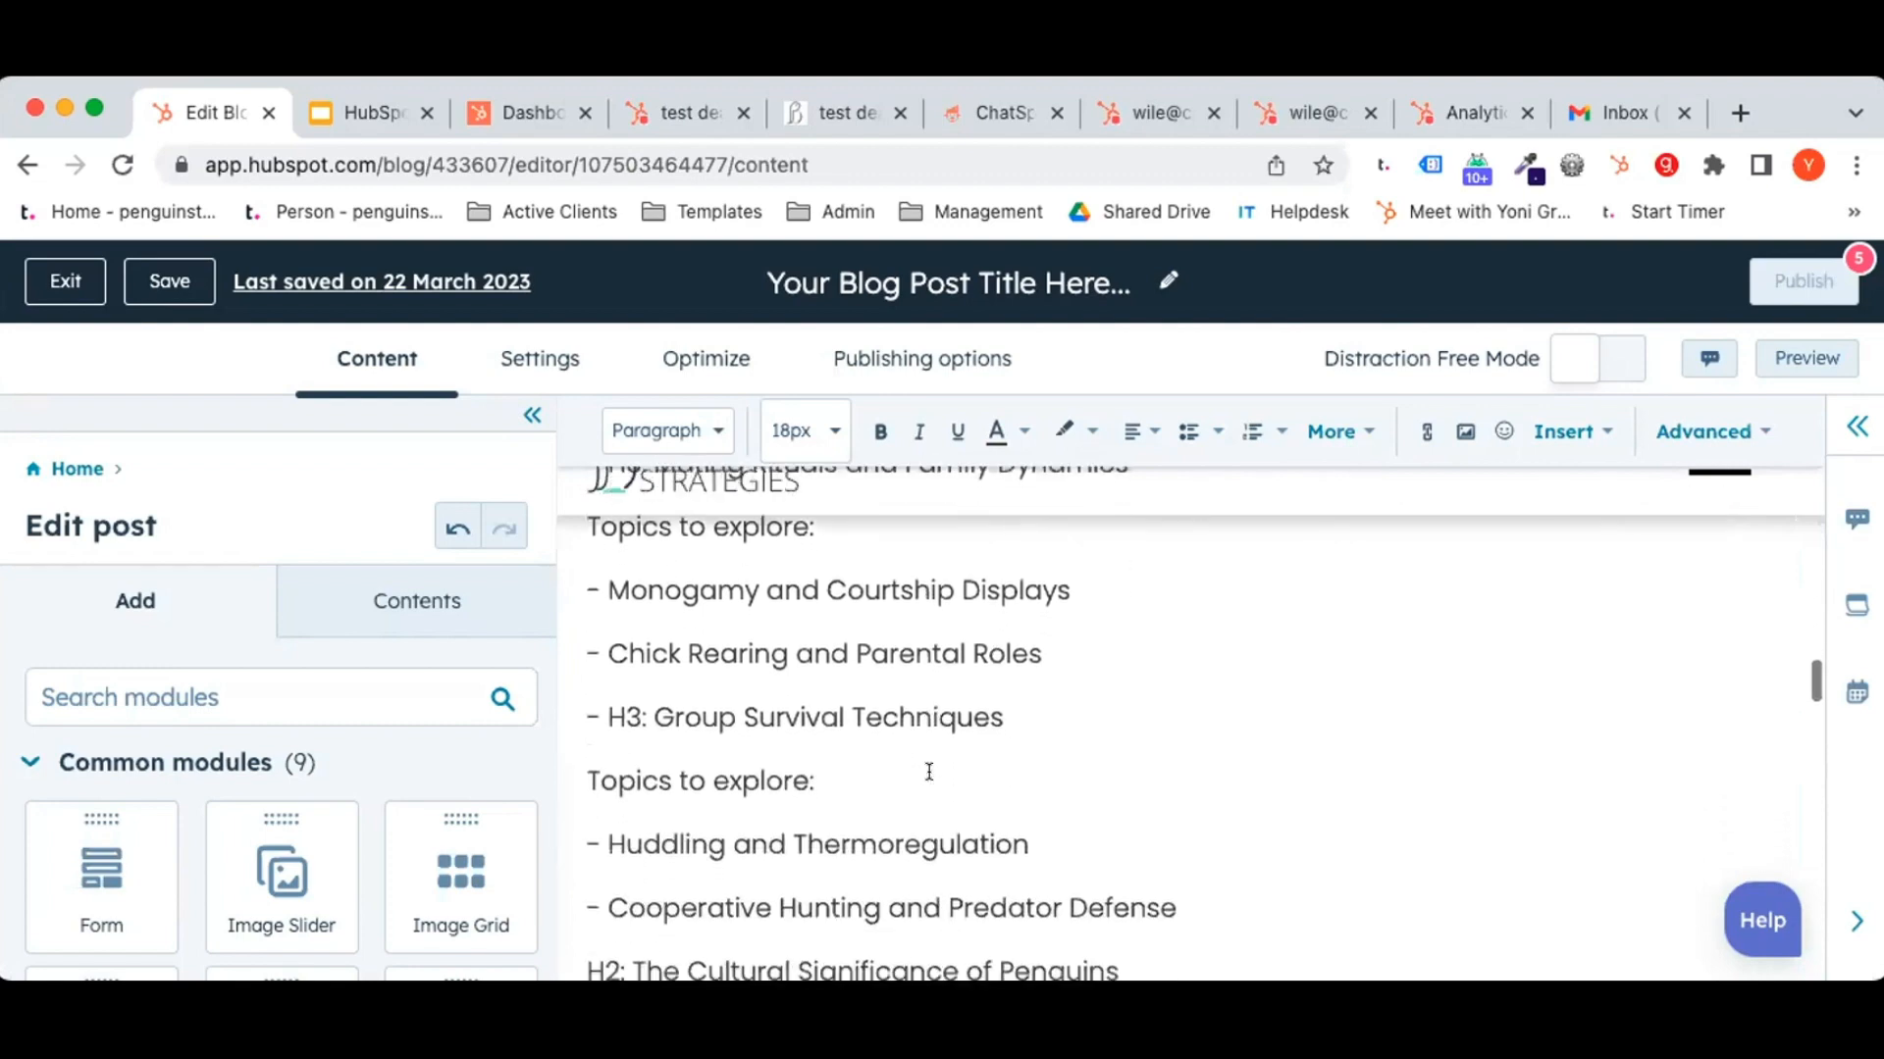
# Generate an expanded version of the outline topic "Wingless Flight and Aquatic Propulsion" with the content assistant's Expand command.
pyautogui.scroll(8, 929, 772)
pyautogui.scroll(5, 929, 772)
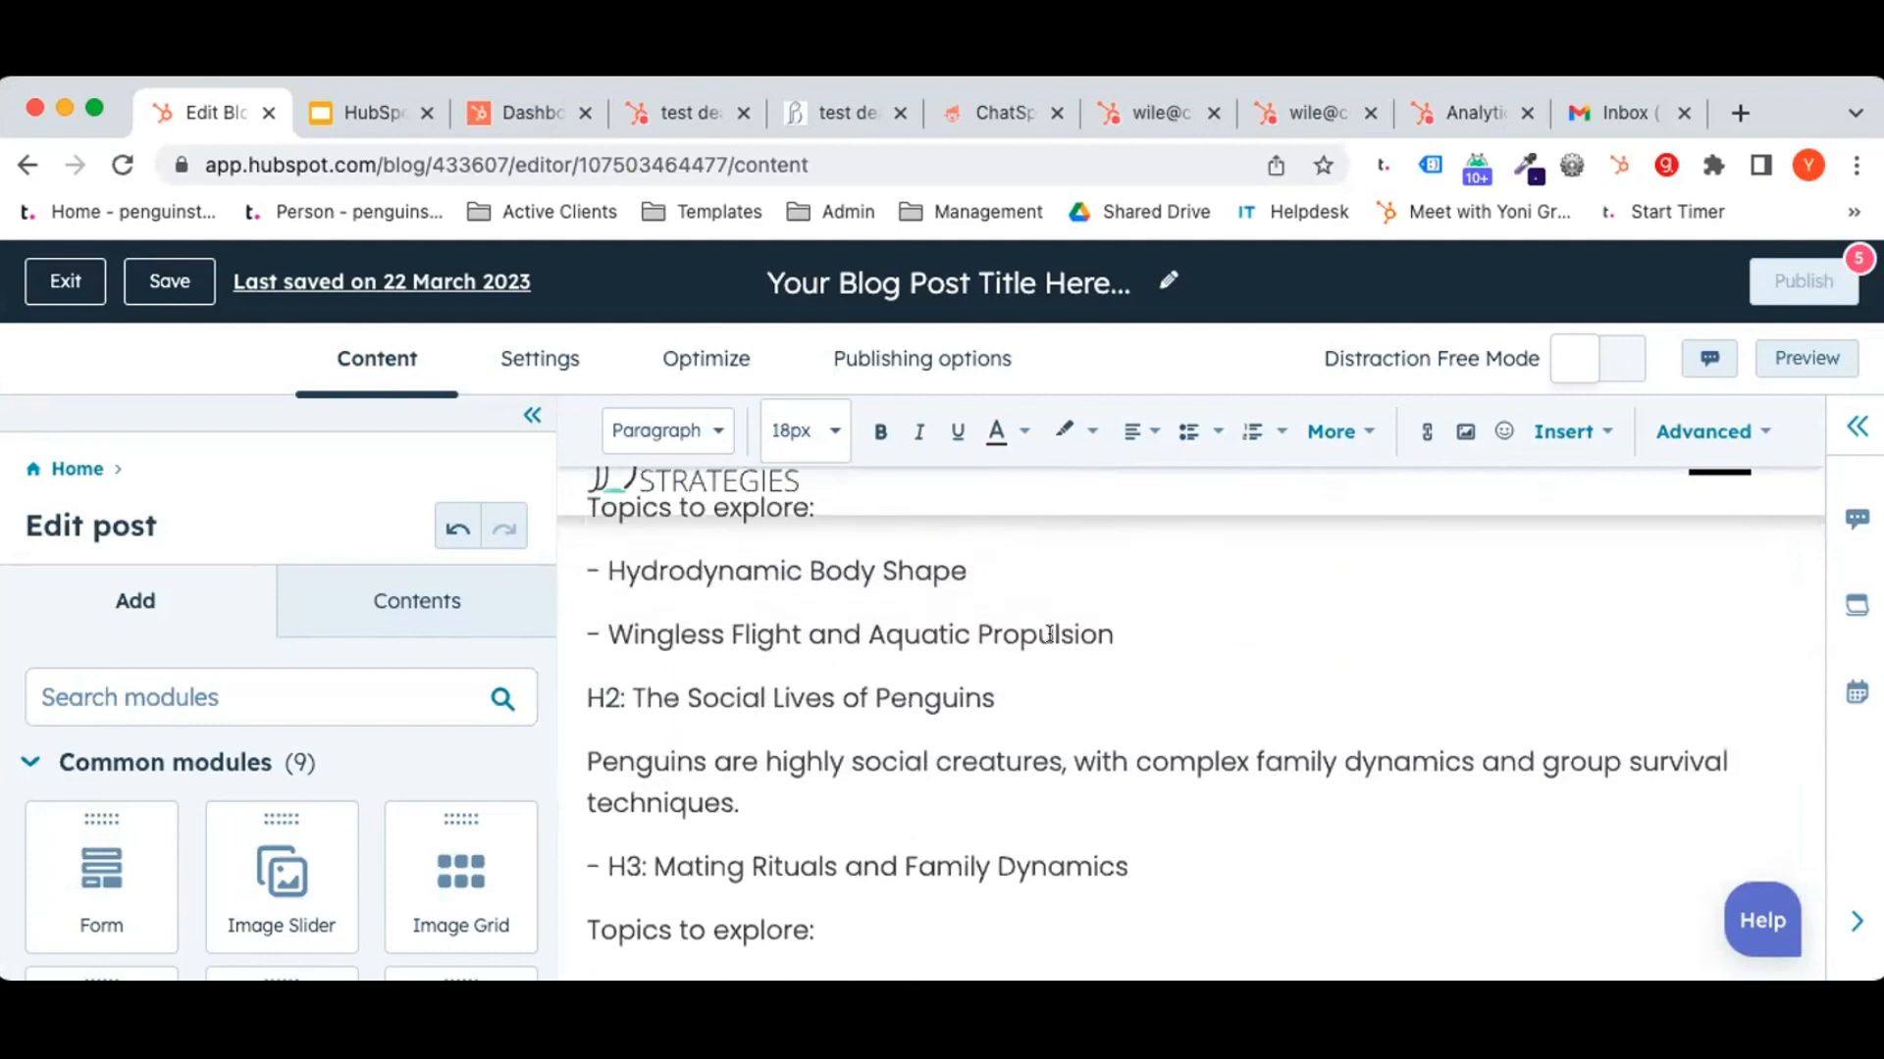
pyautogui.scroll(2, 1026, 606)
pyautogui.click(1112, 734)
pyautogui.moveTo(1115, 734); pyautogui.dragTo(603, 736)
pyautogui.click(1153, 735)
pyautogui.click(1163, 651)
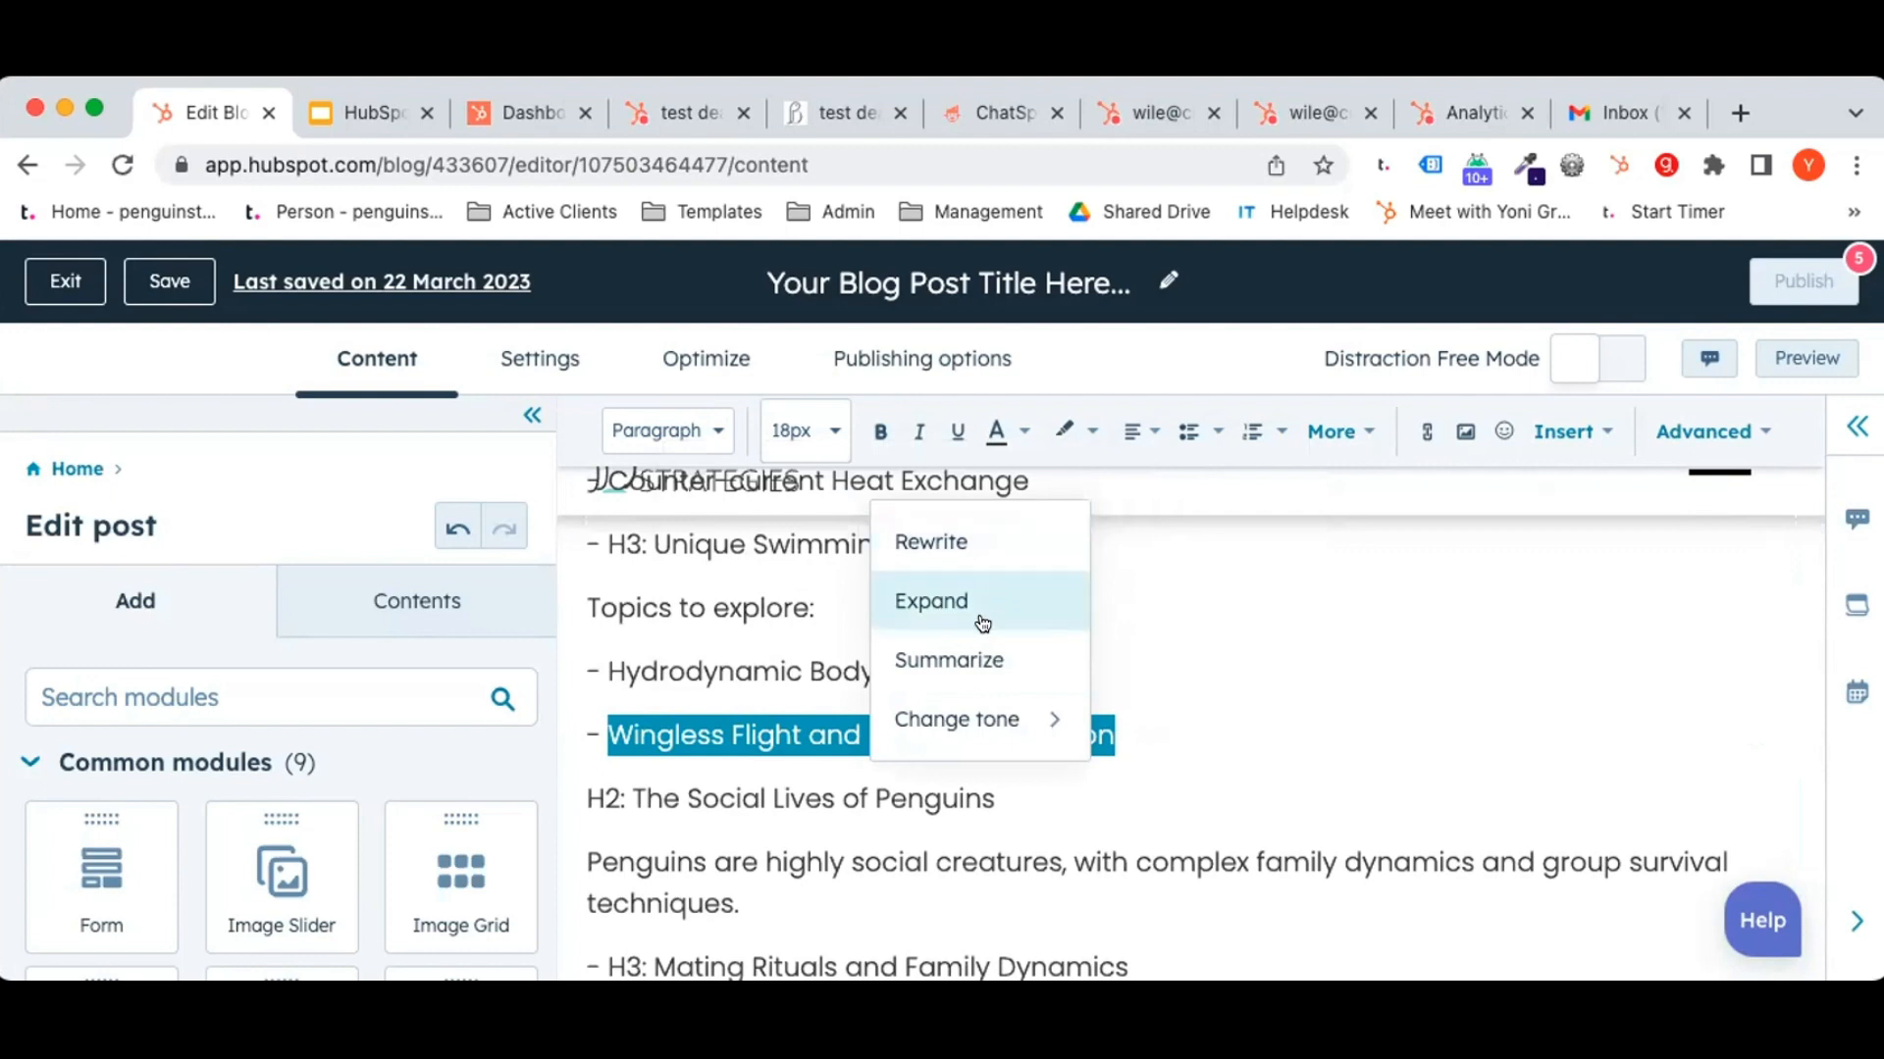
pyautogui.moveTo(986, 721)
pyautogui.click(946, 601)
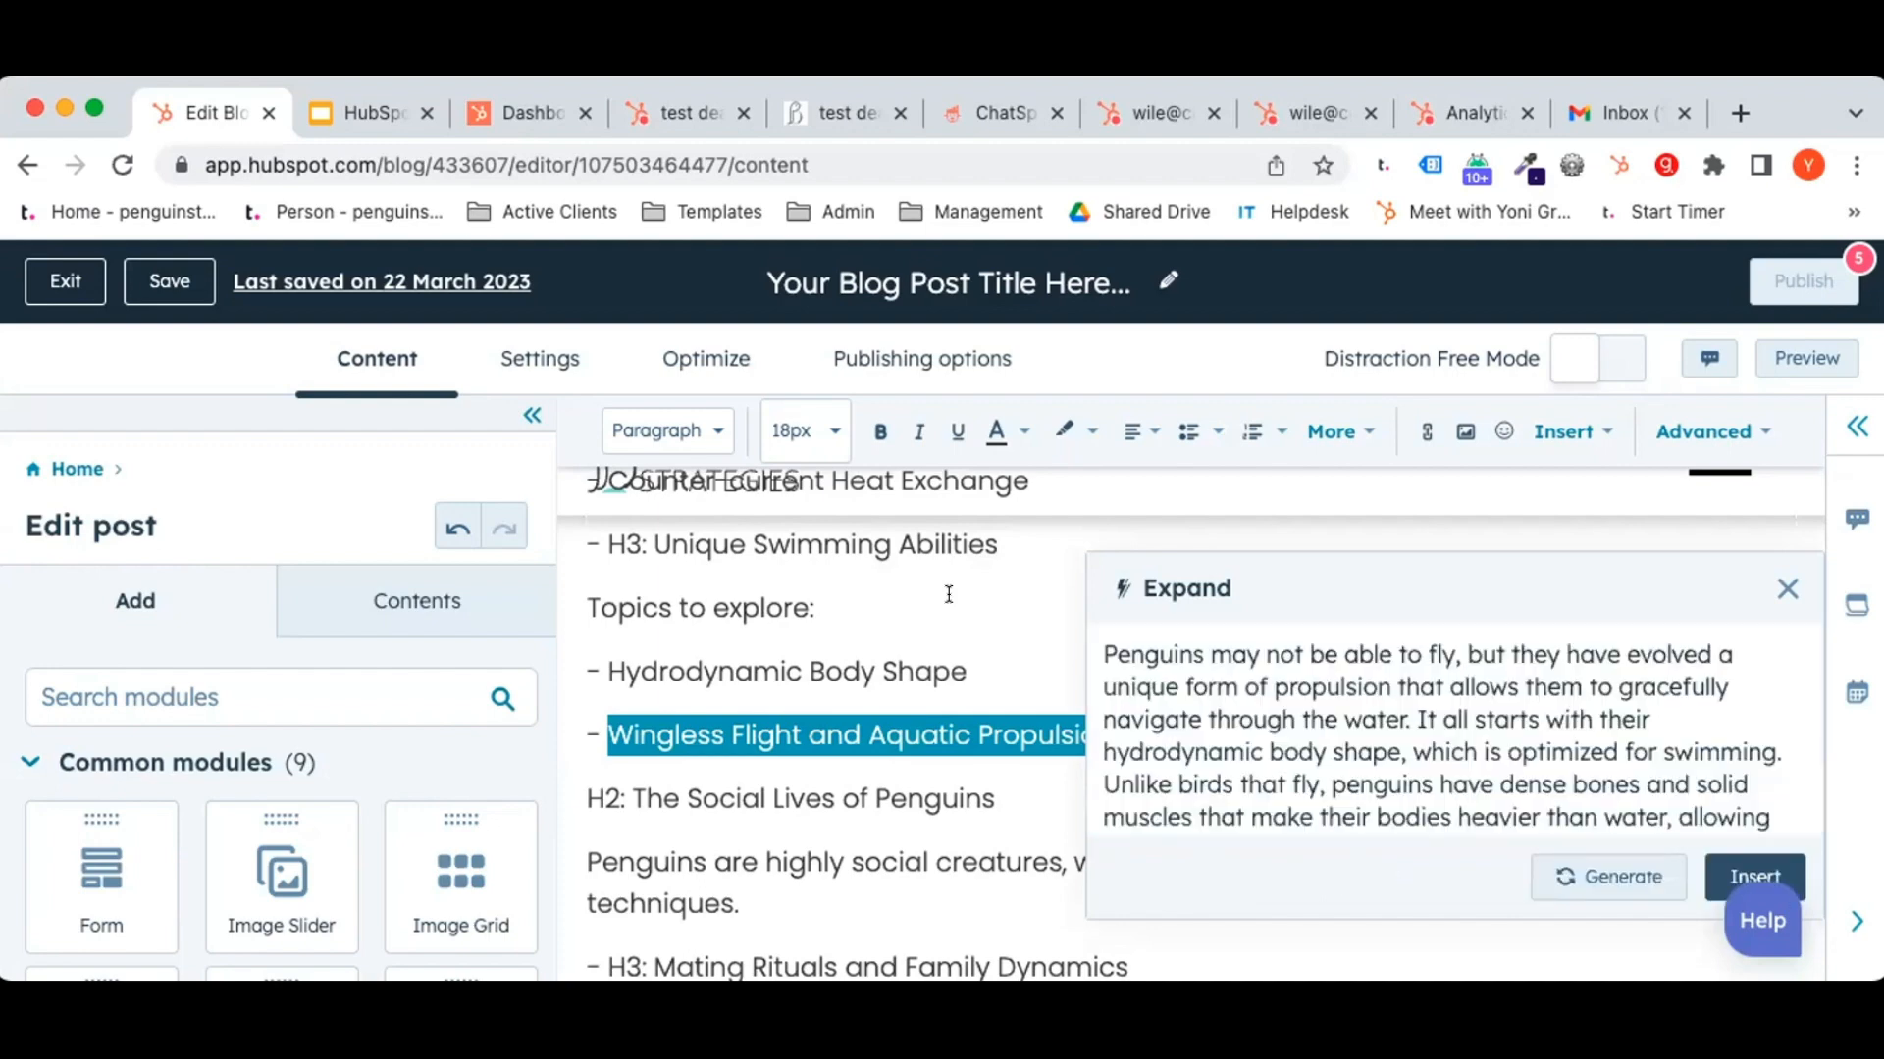
# Insert the full generated expansion in place of the "Wingless Flight and Aquatic Propulsion" topic and check the inserted paragraphs.
pyautogui.scroll(-10, 1363, 687)
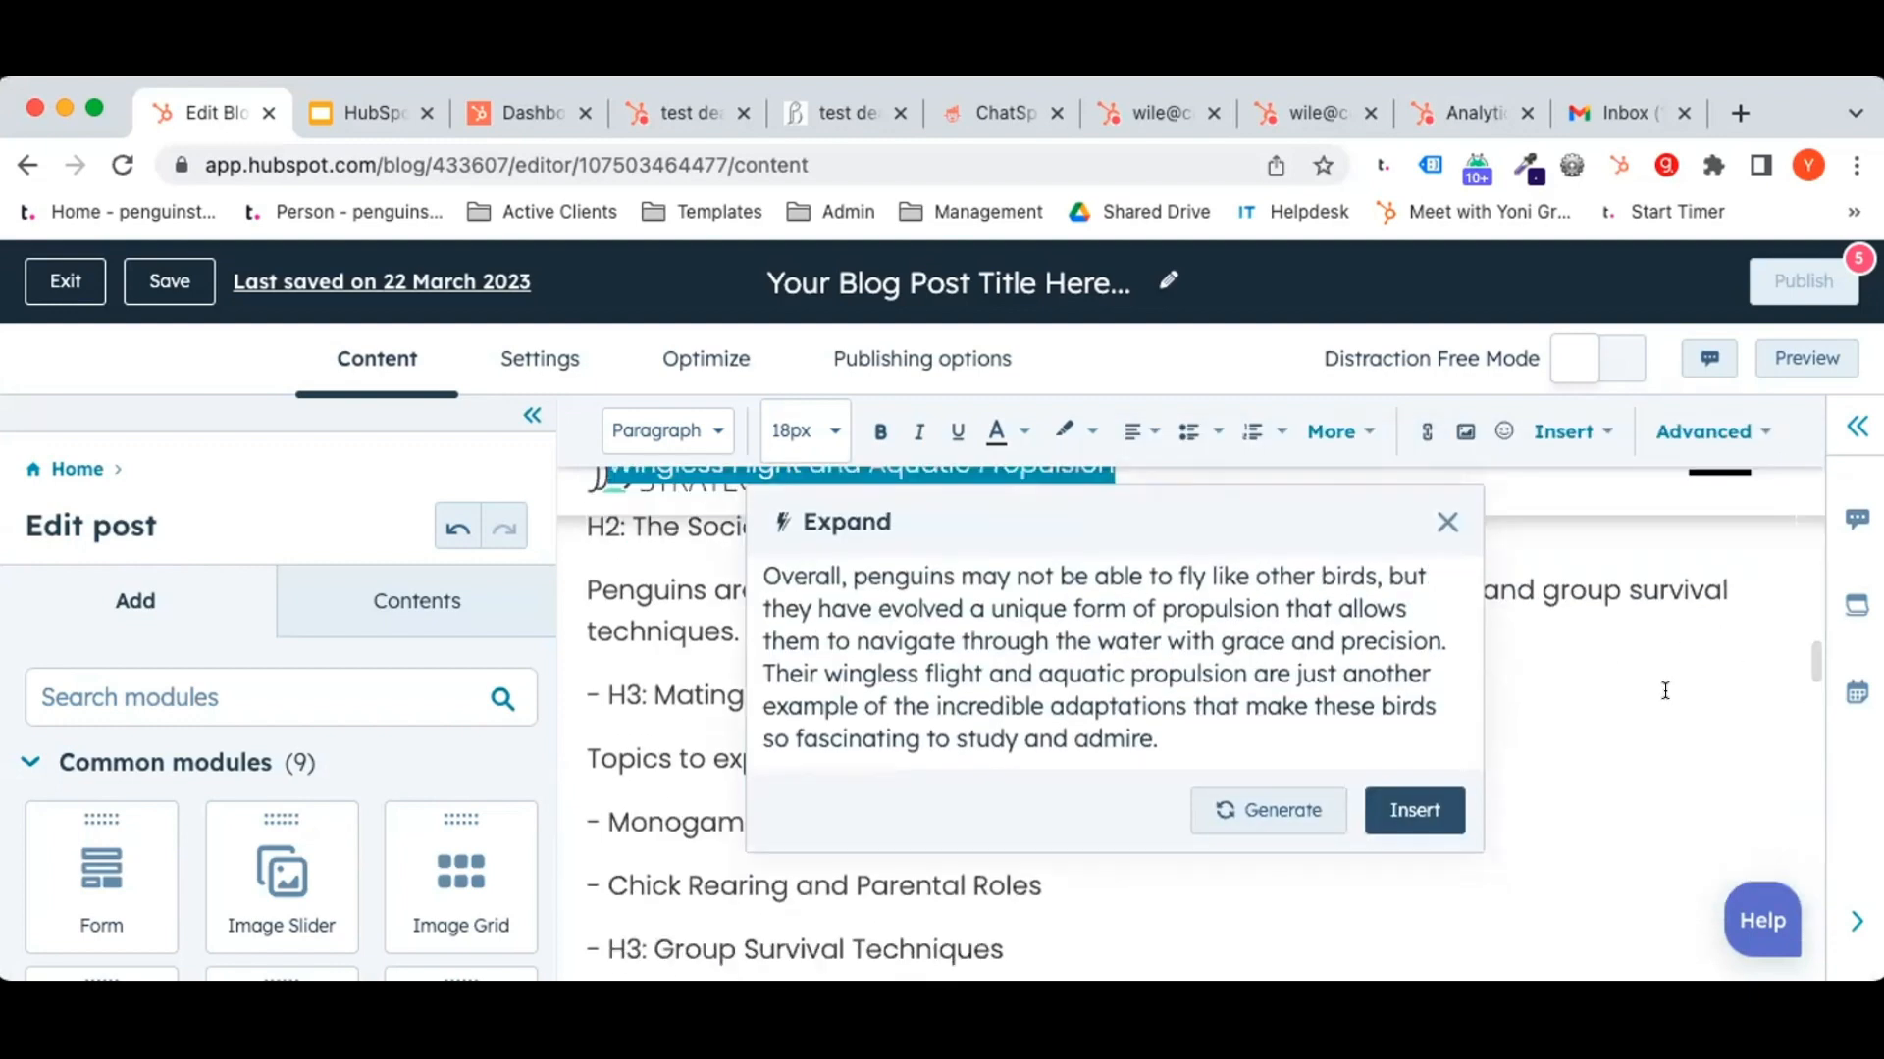
pyautogui.click(1414, 811)
pyautogui.scroll(6, 1063, 699)
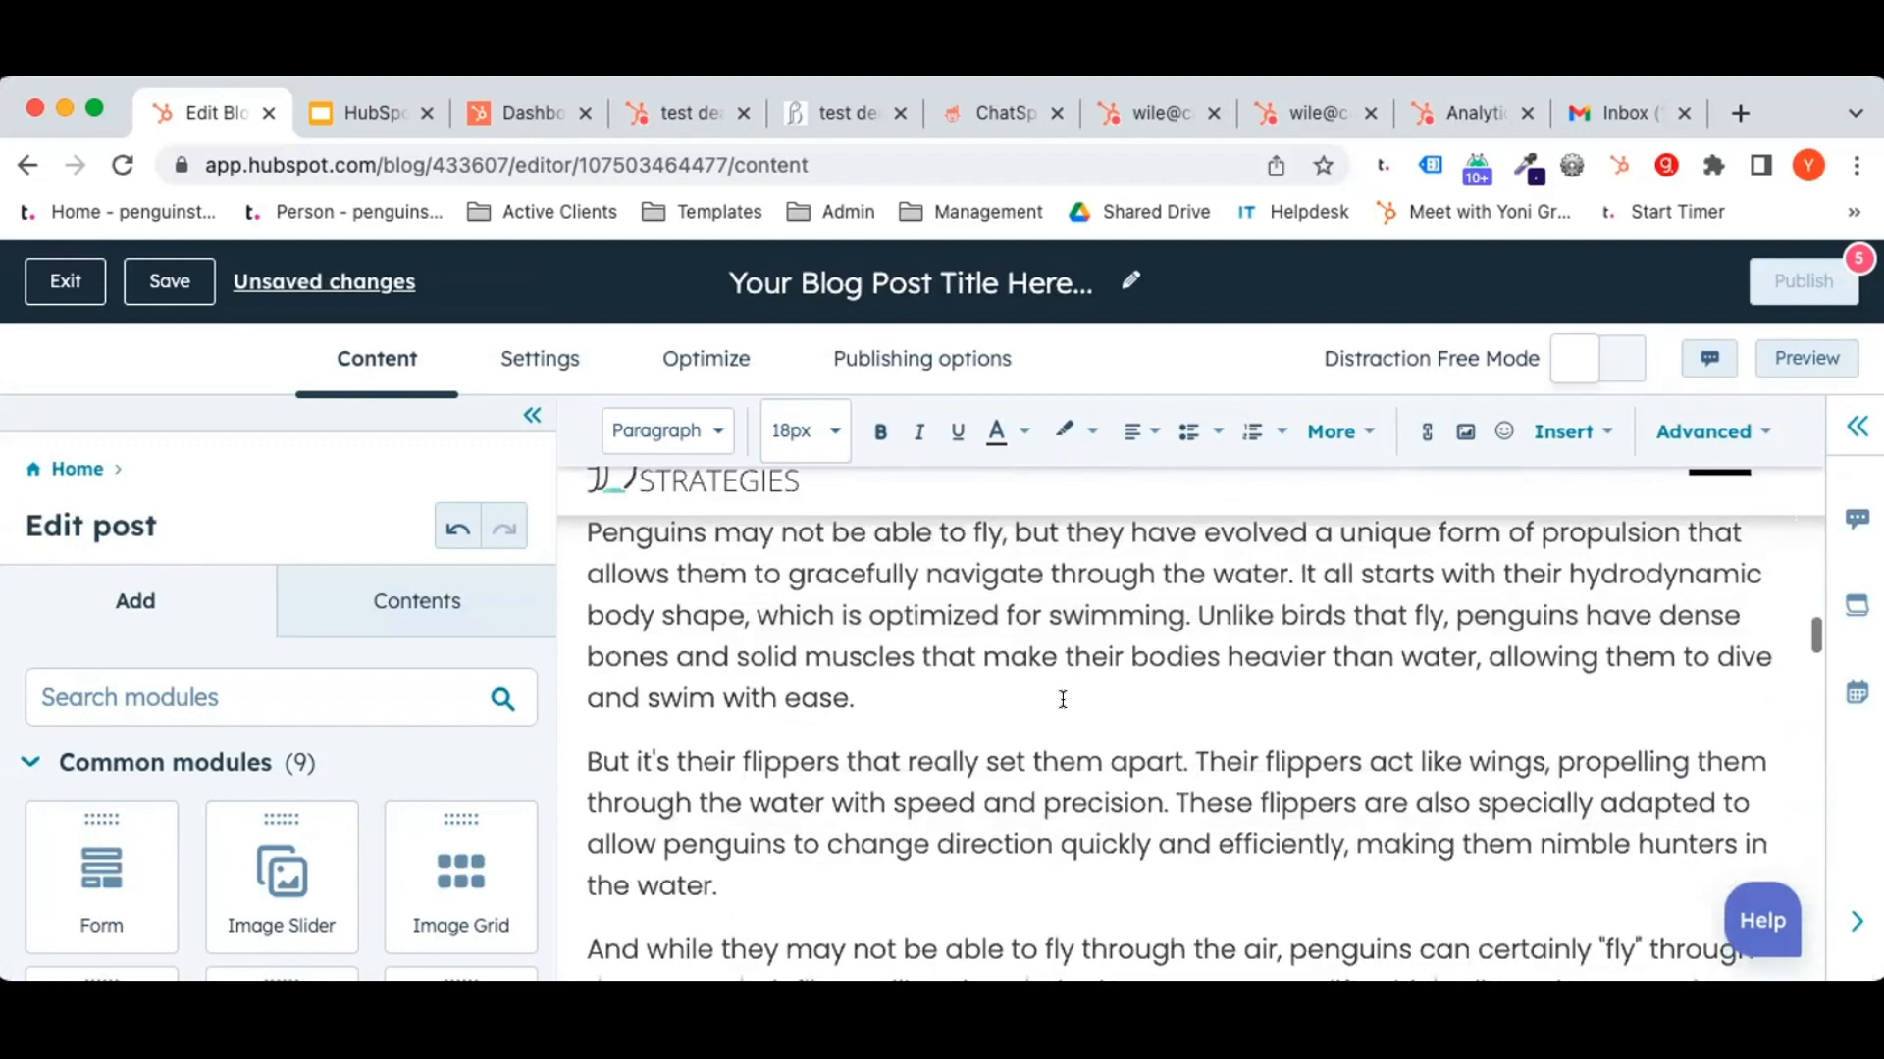
pyautogui.scroll(-4, 1062, 698)
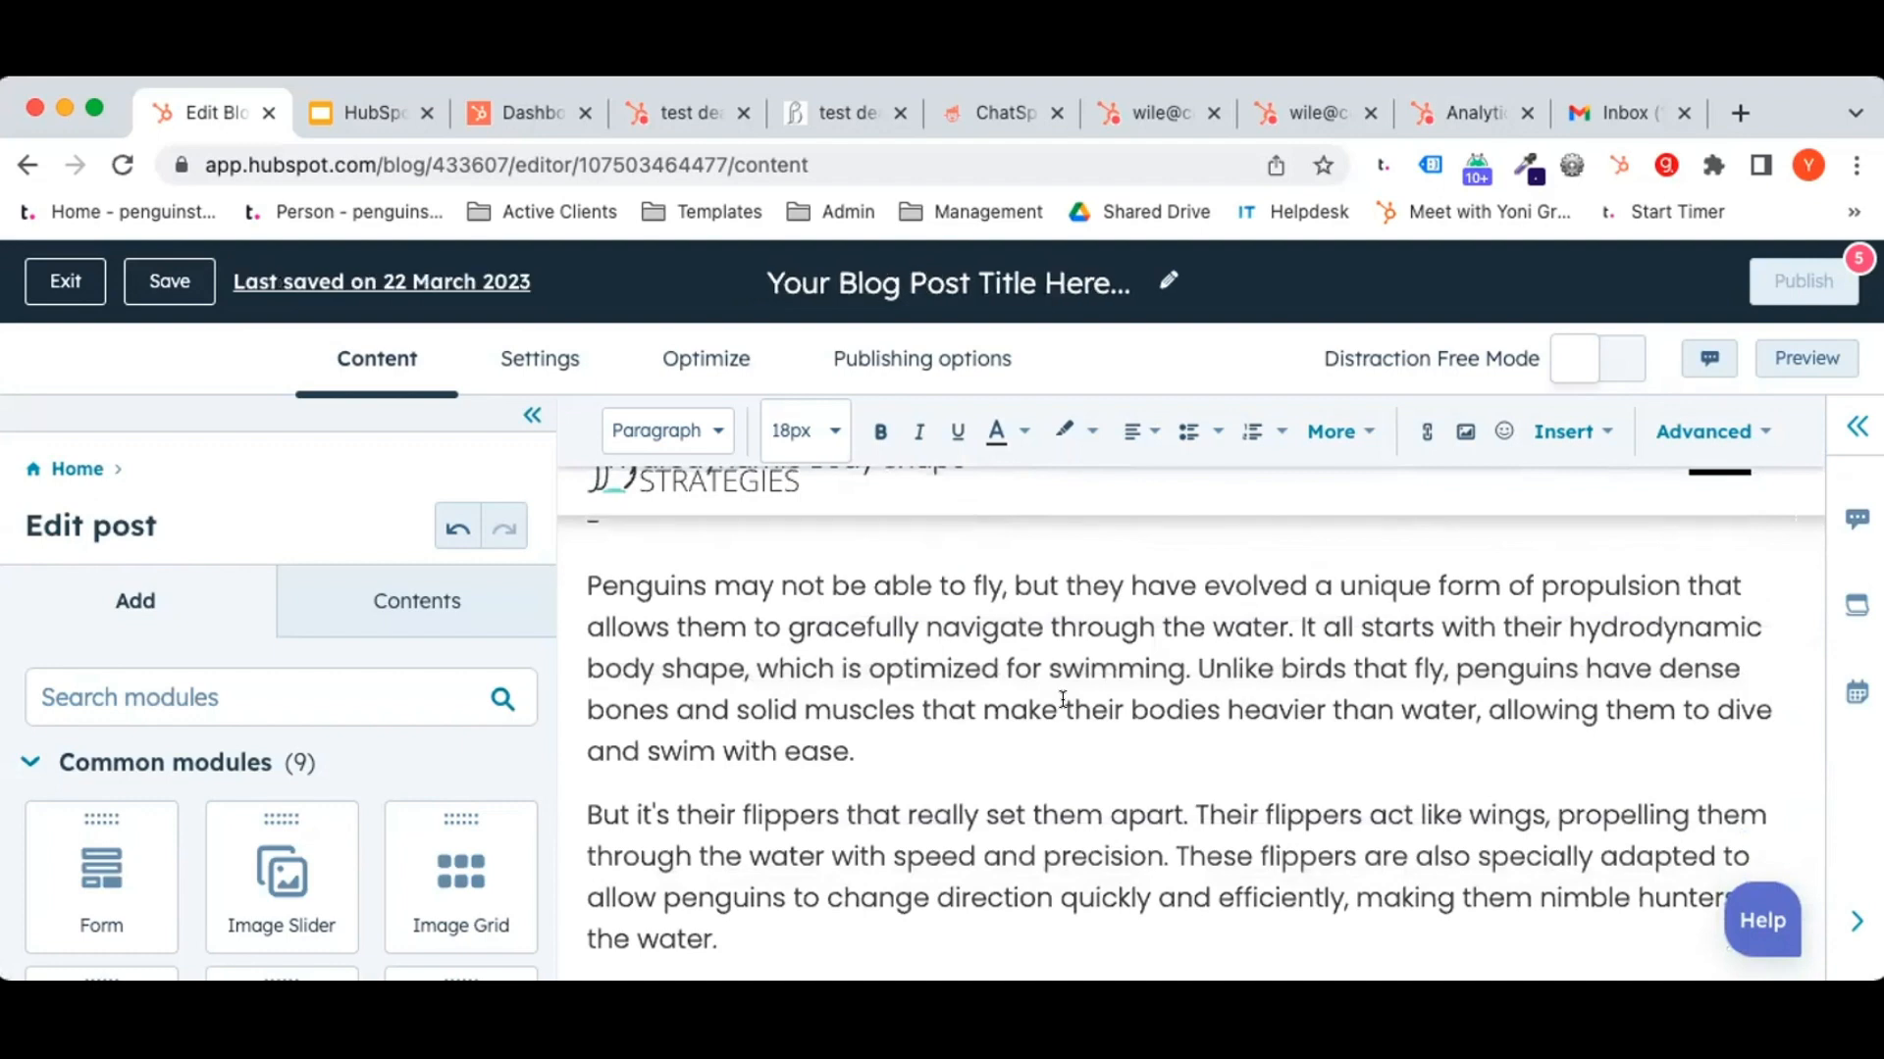
# Replace the inserted paragraph beginning "Penguins may not be able to fly" with a summary generated by the content assistant.
pyautogui.tripleClick(767, 654)
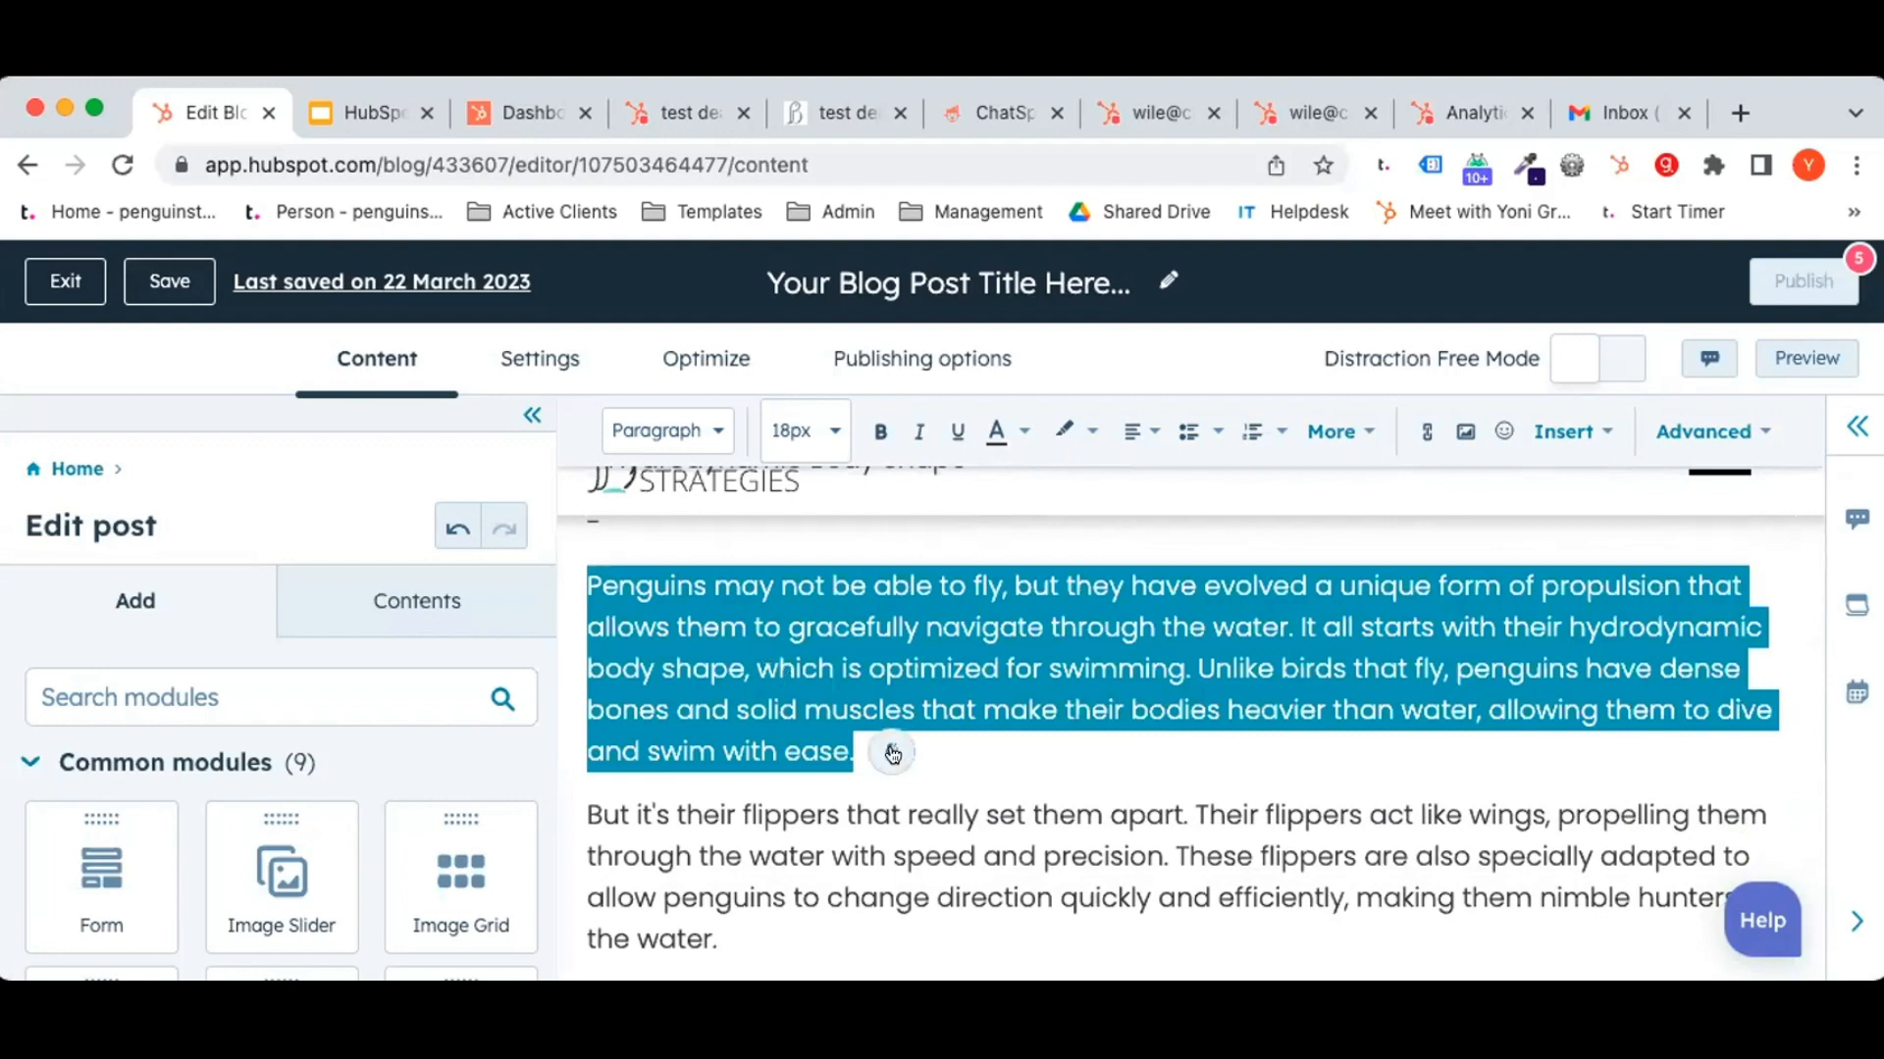
pyautogui.click(879, 753)
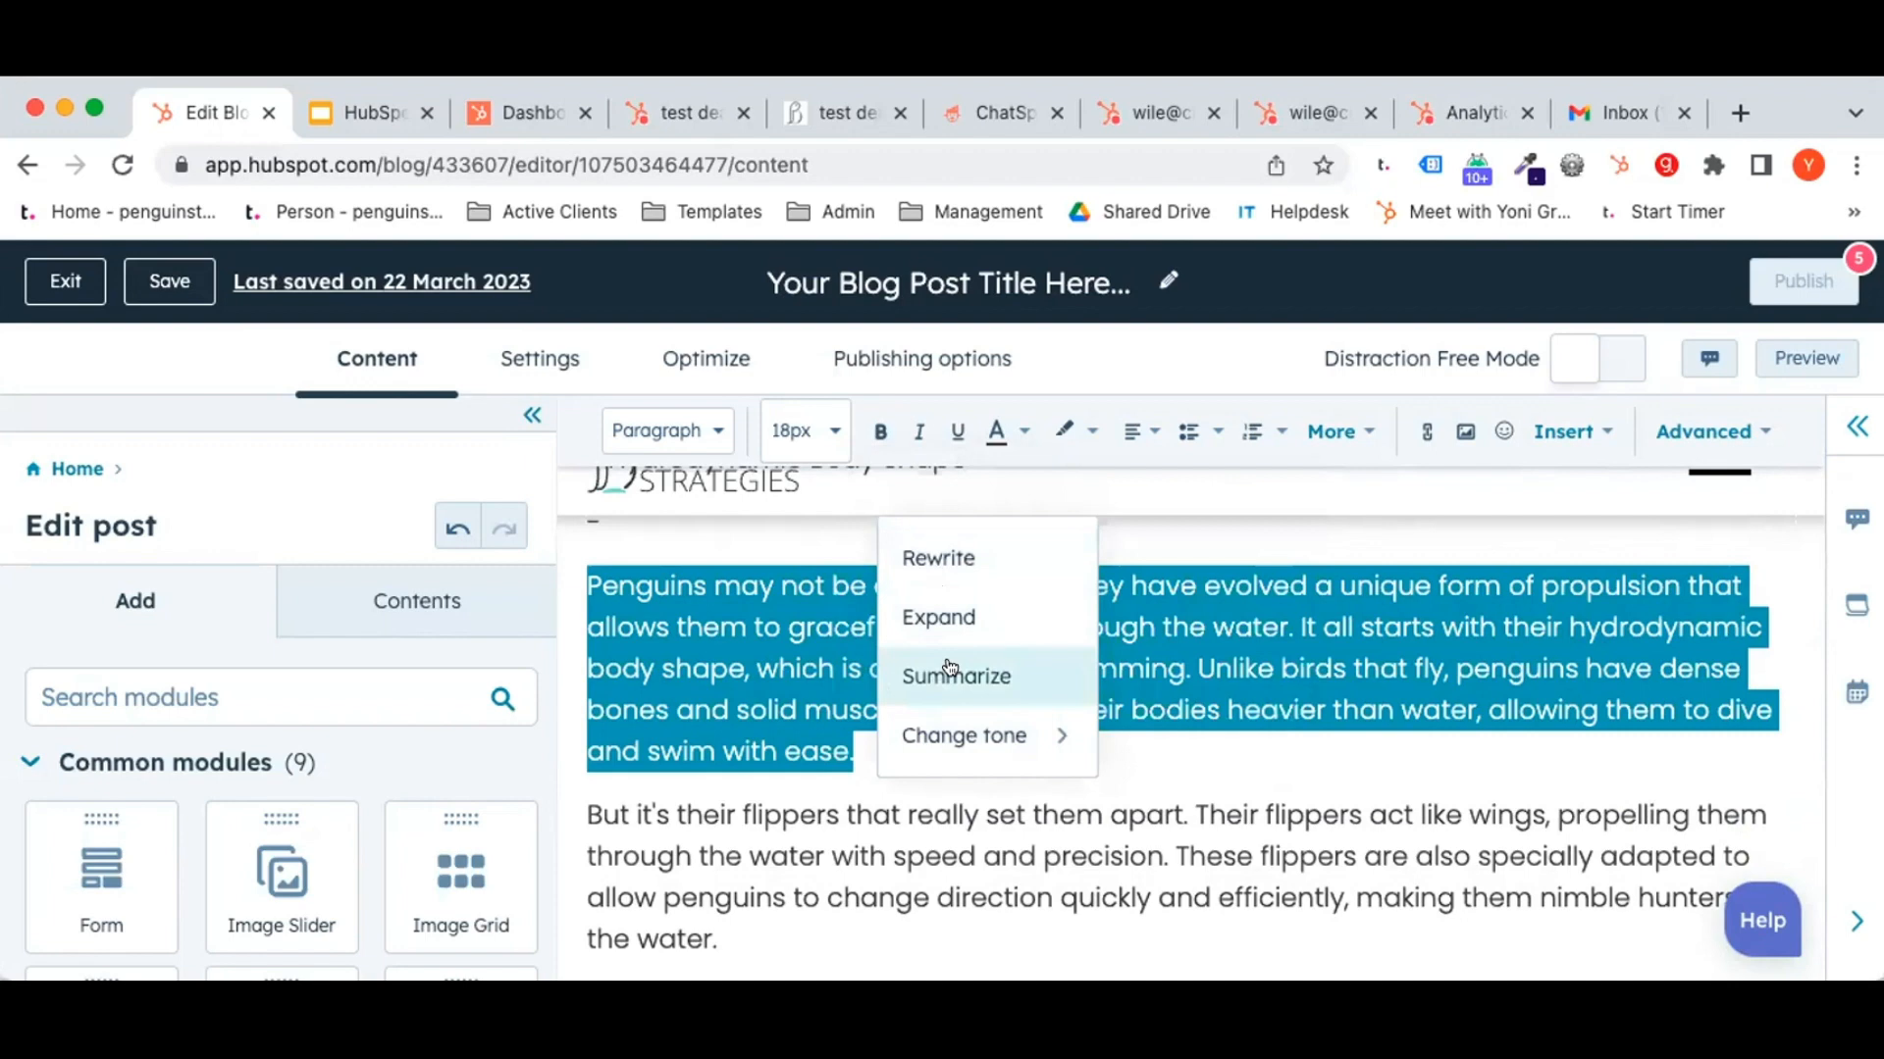
pyautogui.click(950, 671)
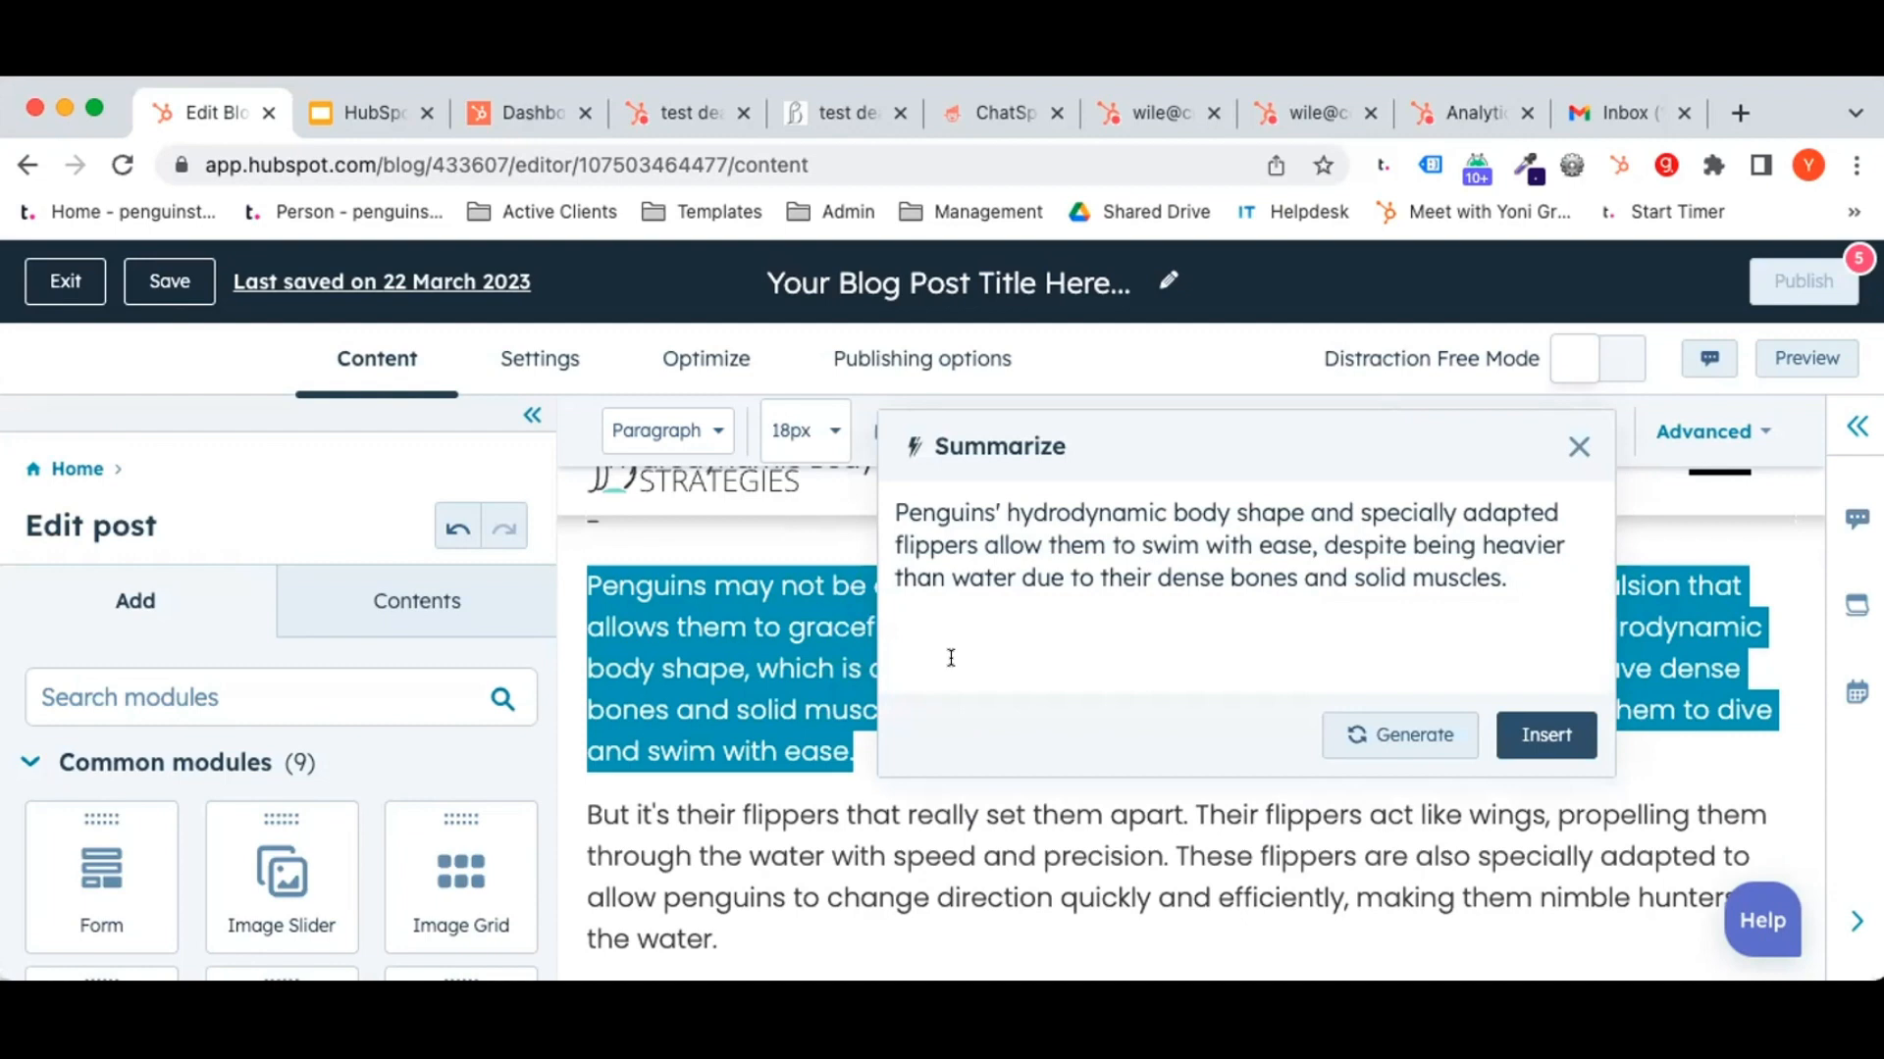
pyautogui.click(1542, 736)
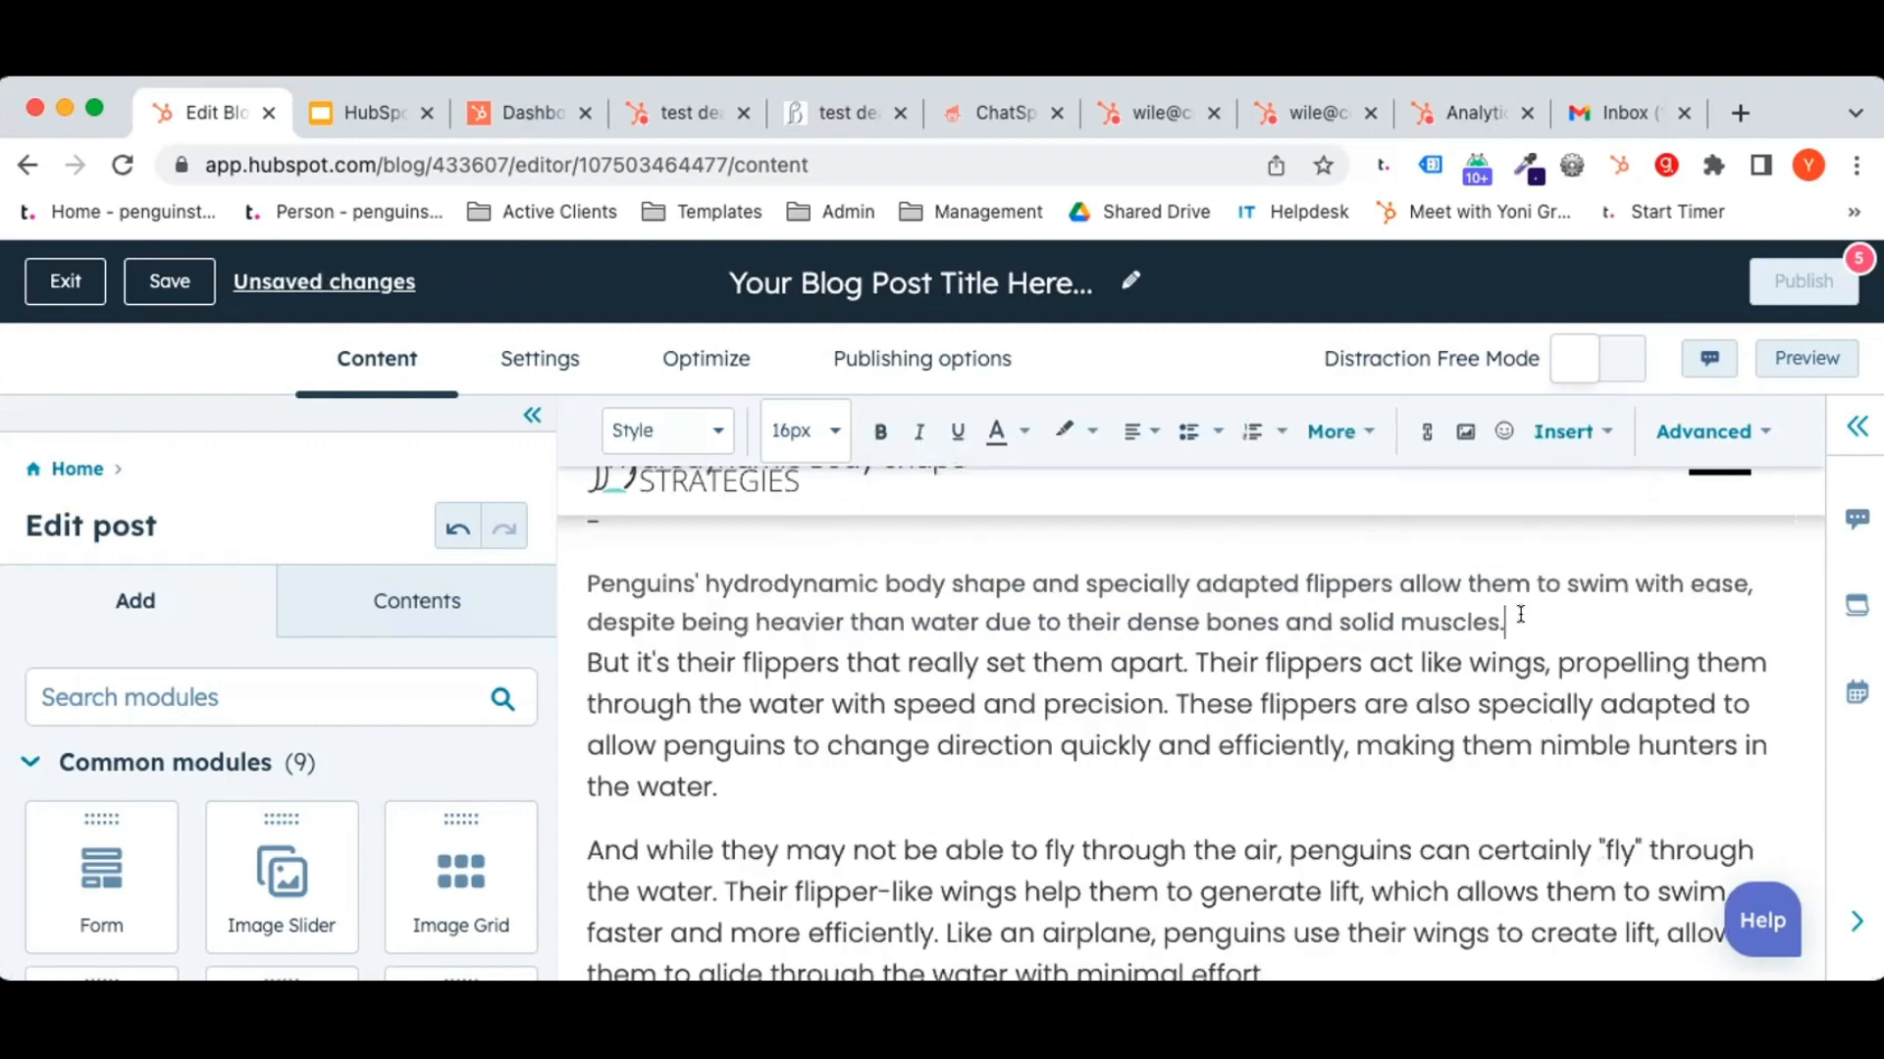
# Change the tone of the paragraph beginning "But it's their flippers" to Friendly and insert the generated version in its place.
pyautogui.moveTo(1506, 615); pyautogui.dragTo(679, 622)
pyautogui.tripleClick(643, 702)
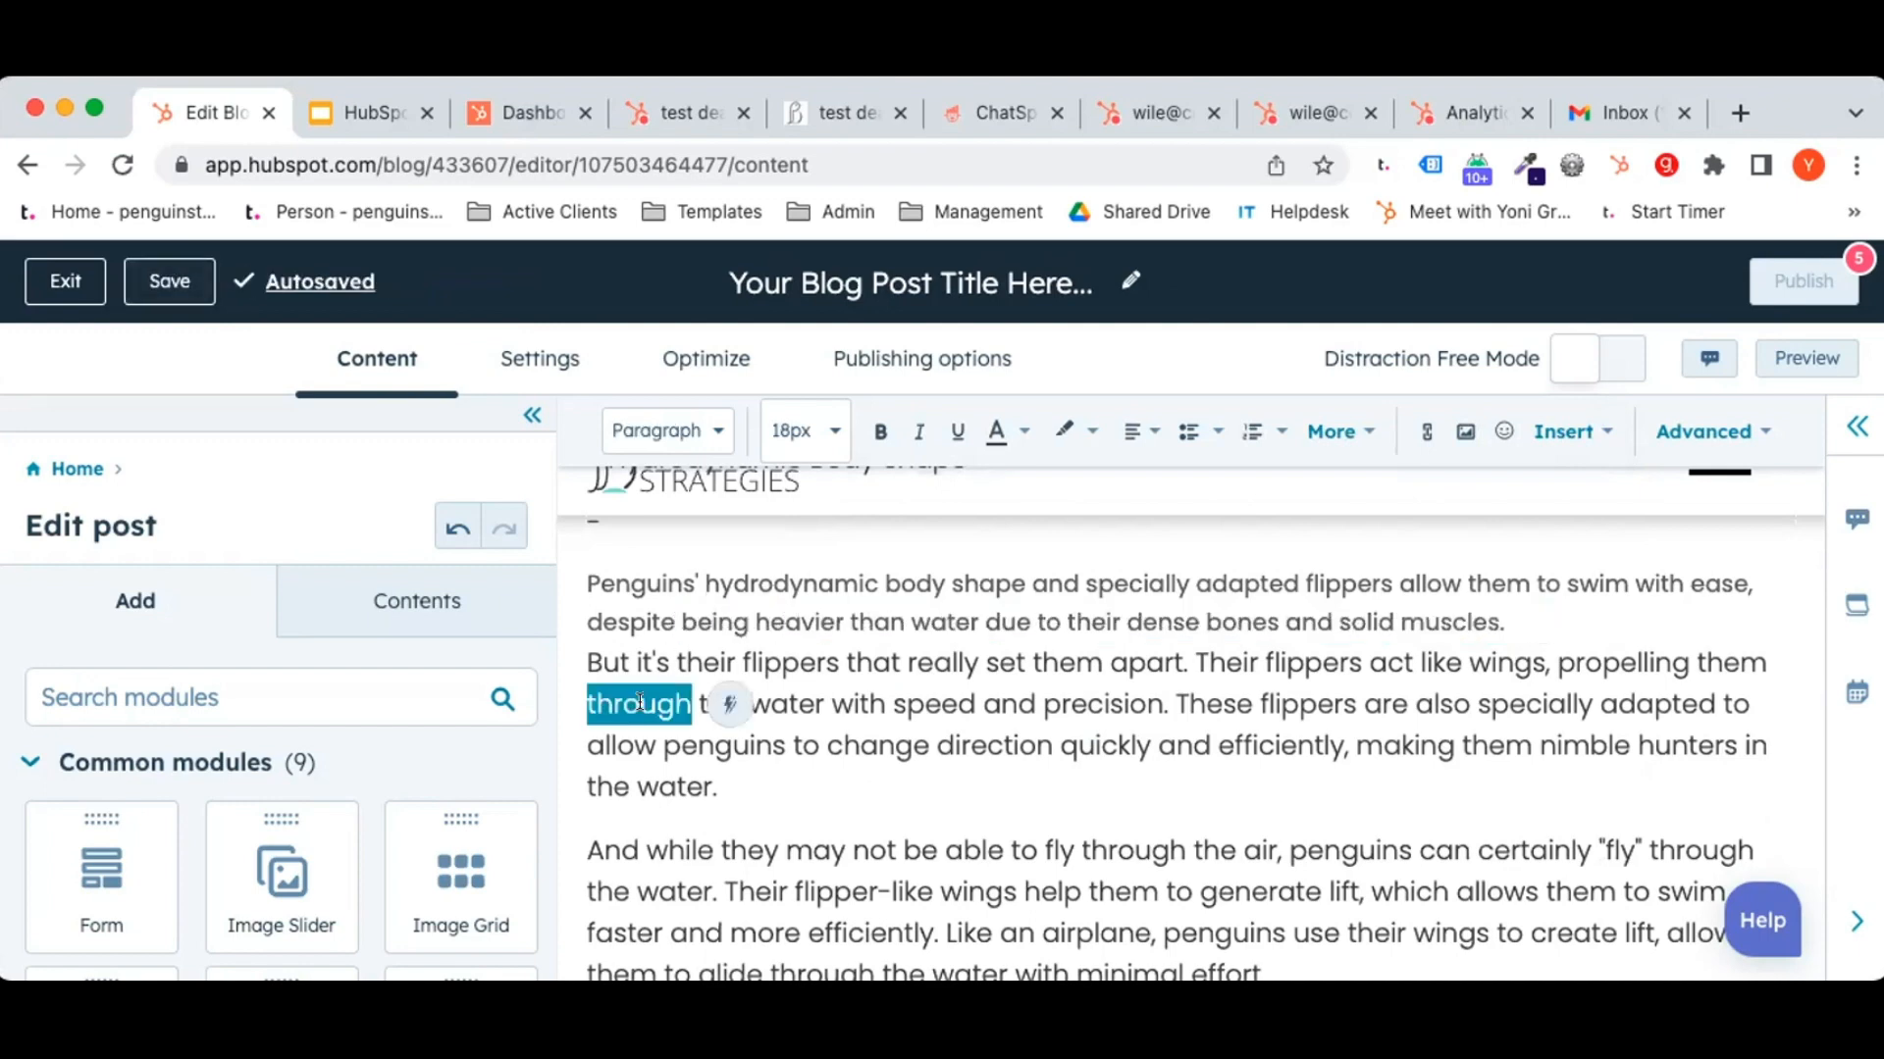
pyautogui.click(752, 787)
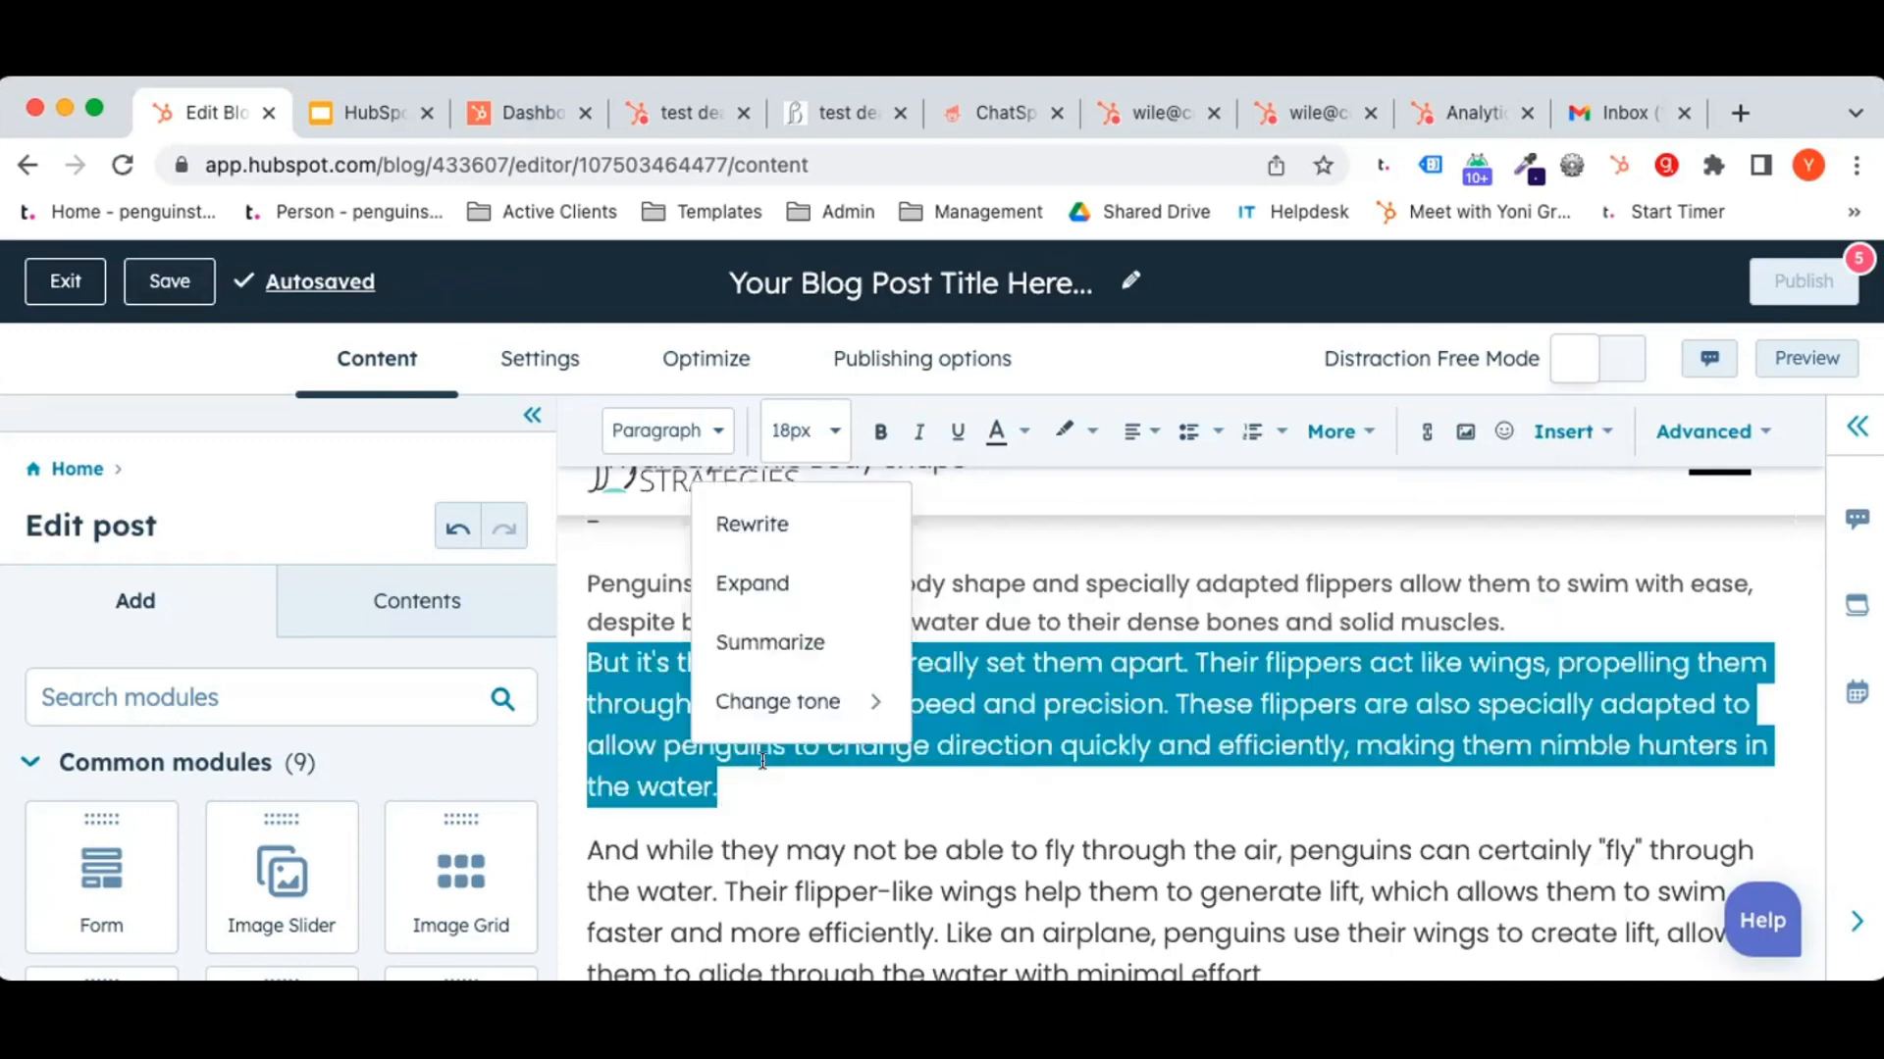
pyautogui.moveTo(808, 709)
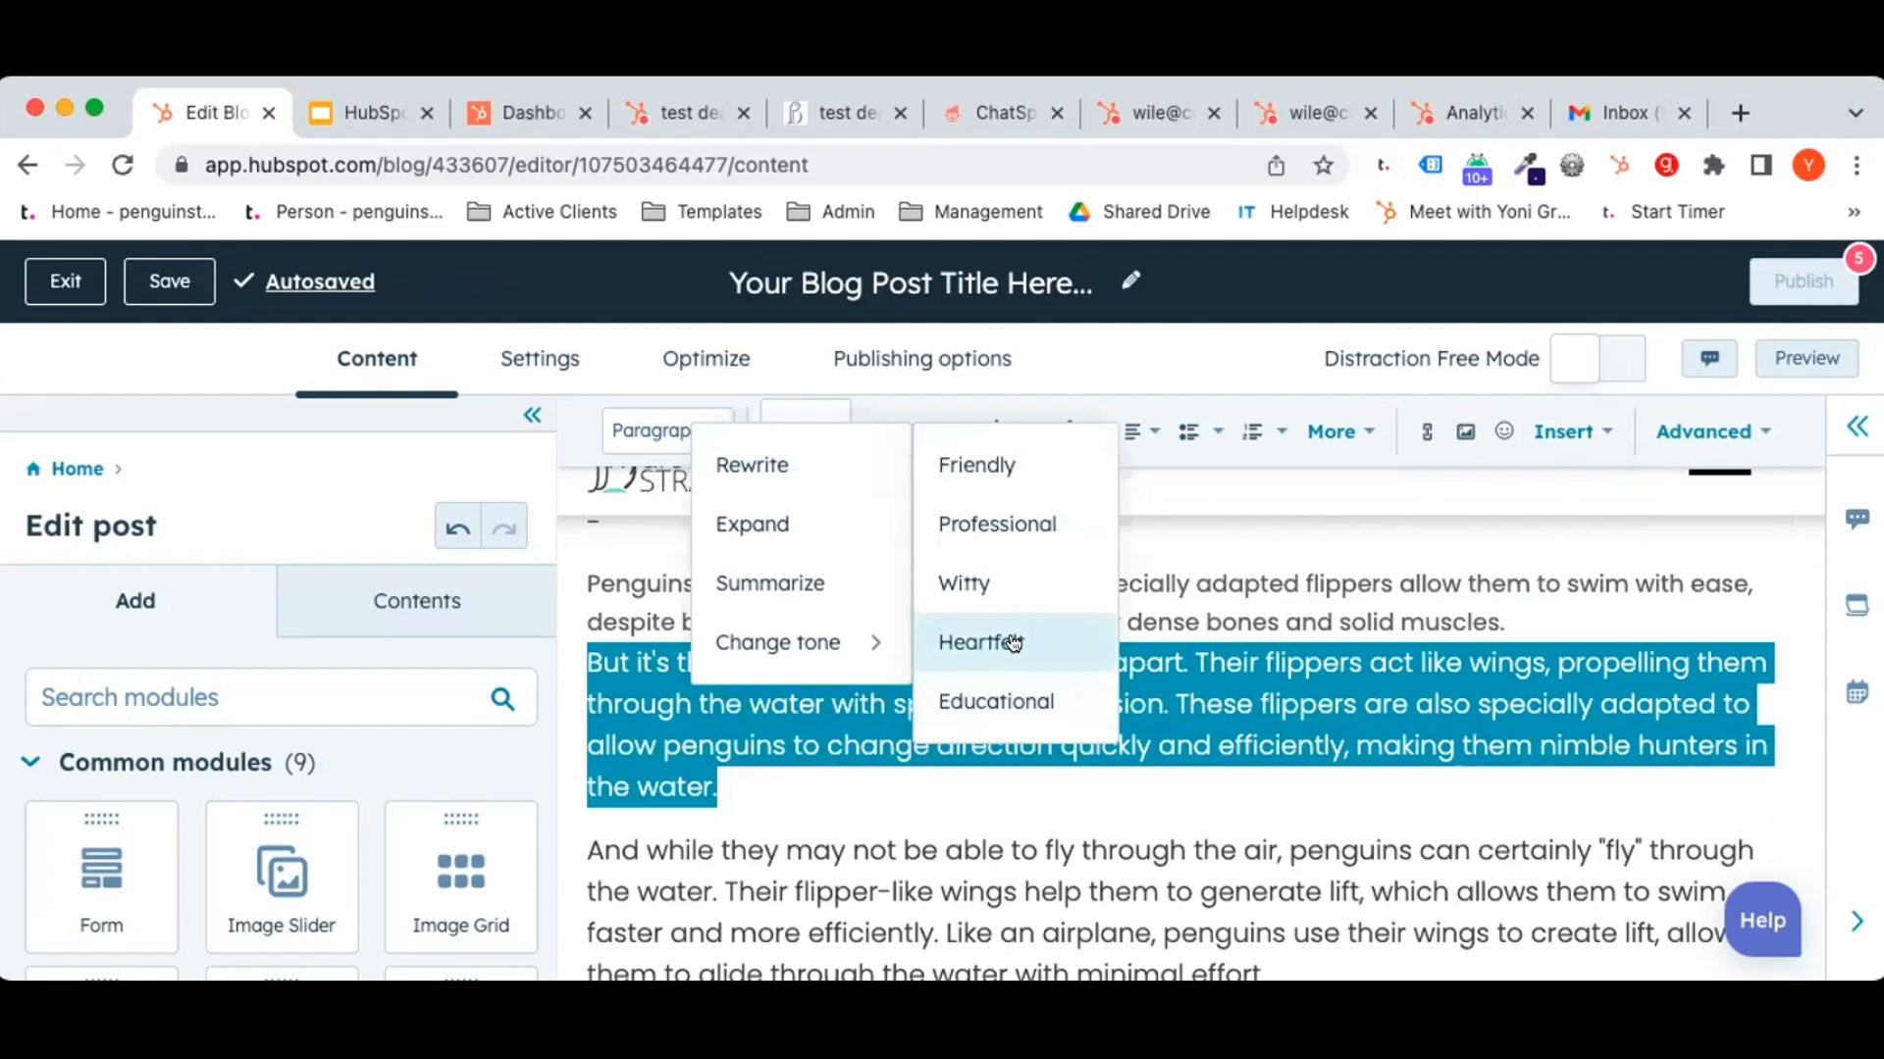
pyautogui.click(1032, 480)
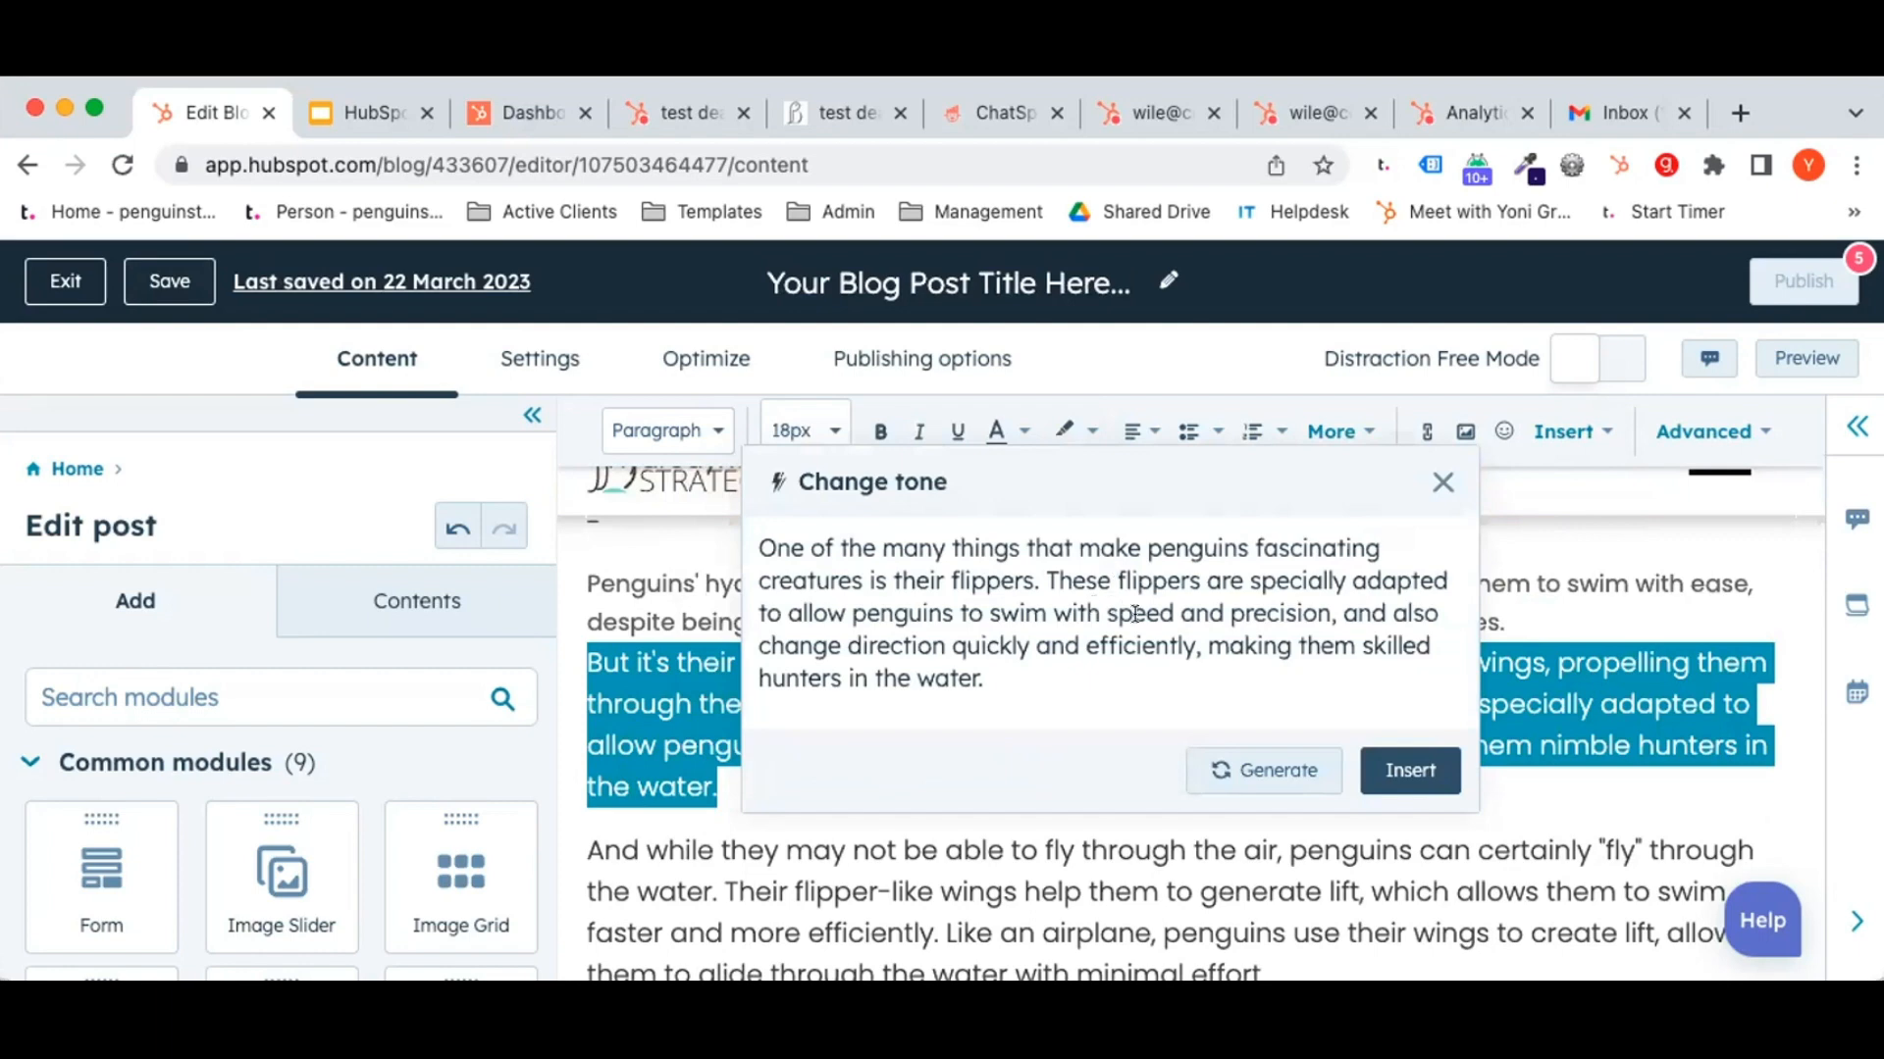
pyautogui.click(1409, 769)
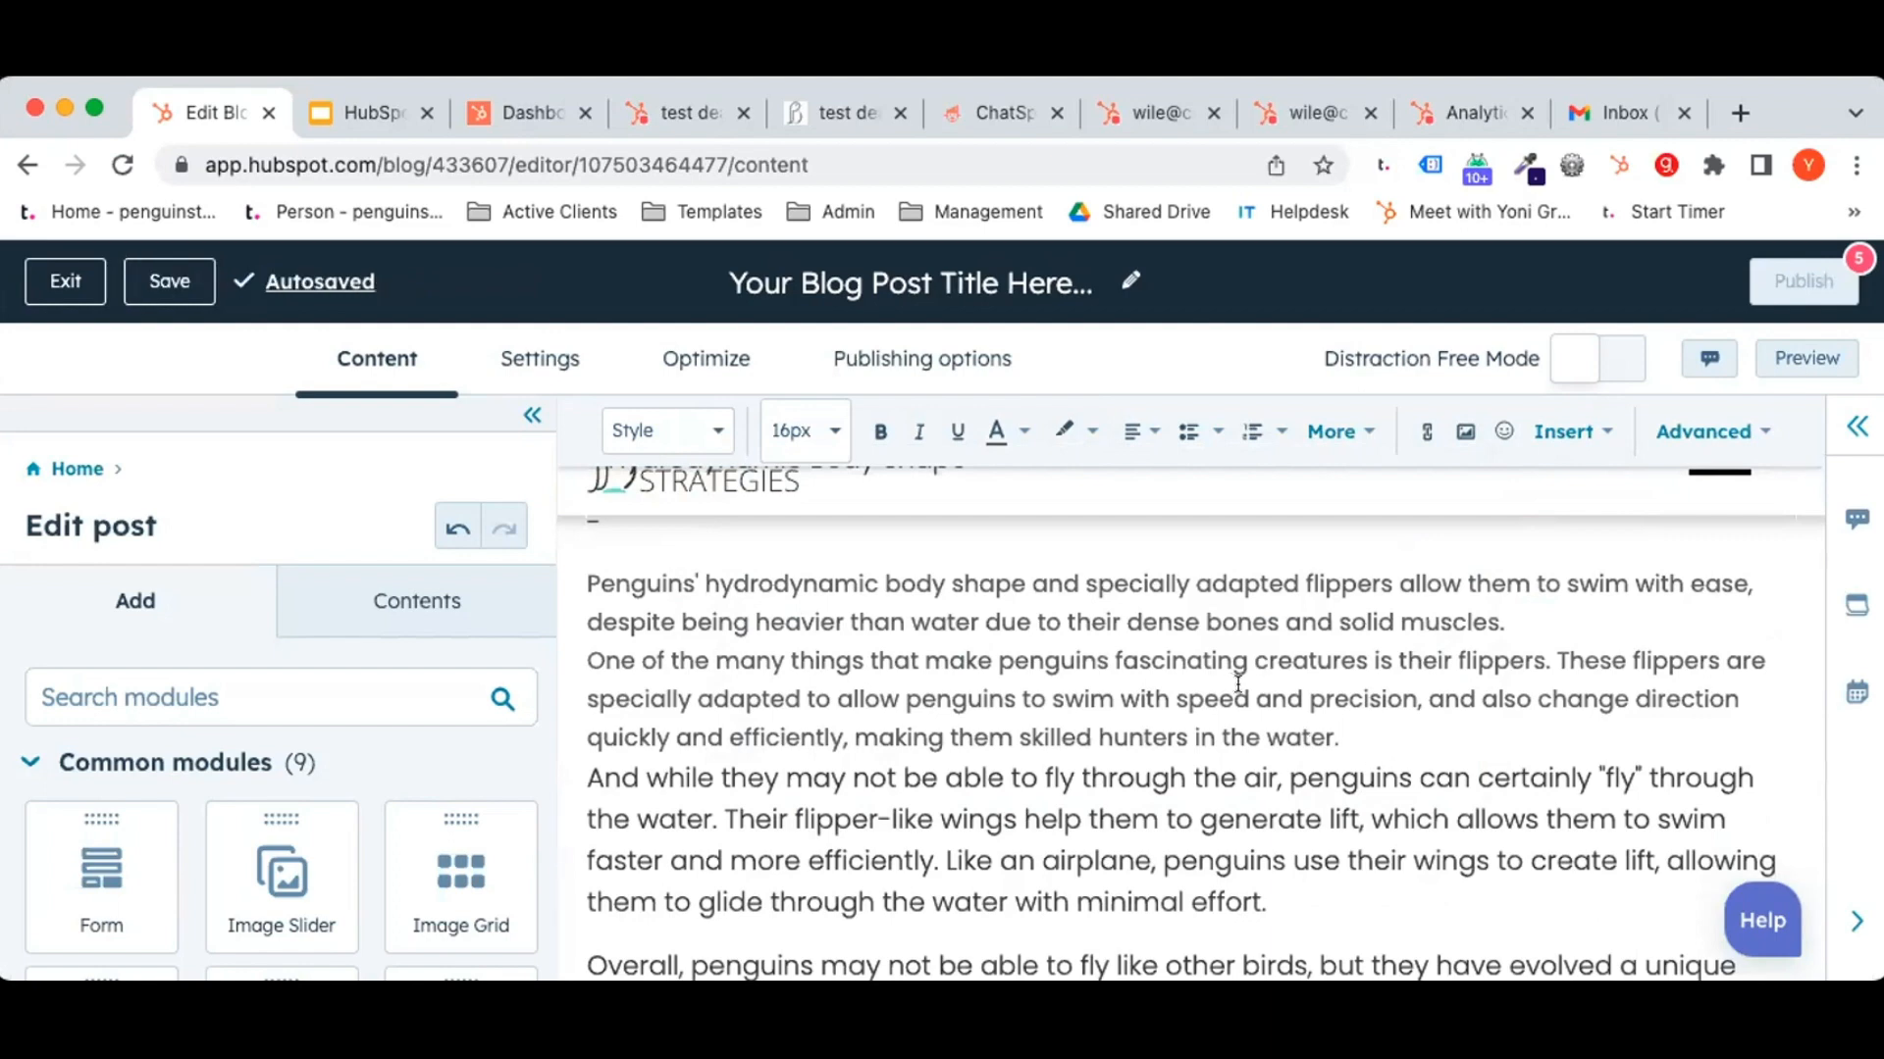
pyautogui.click(1327, 895)
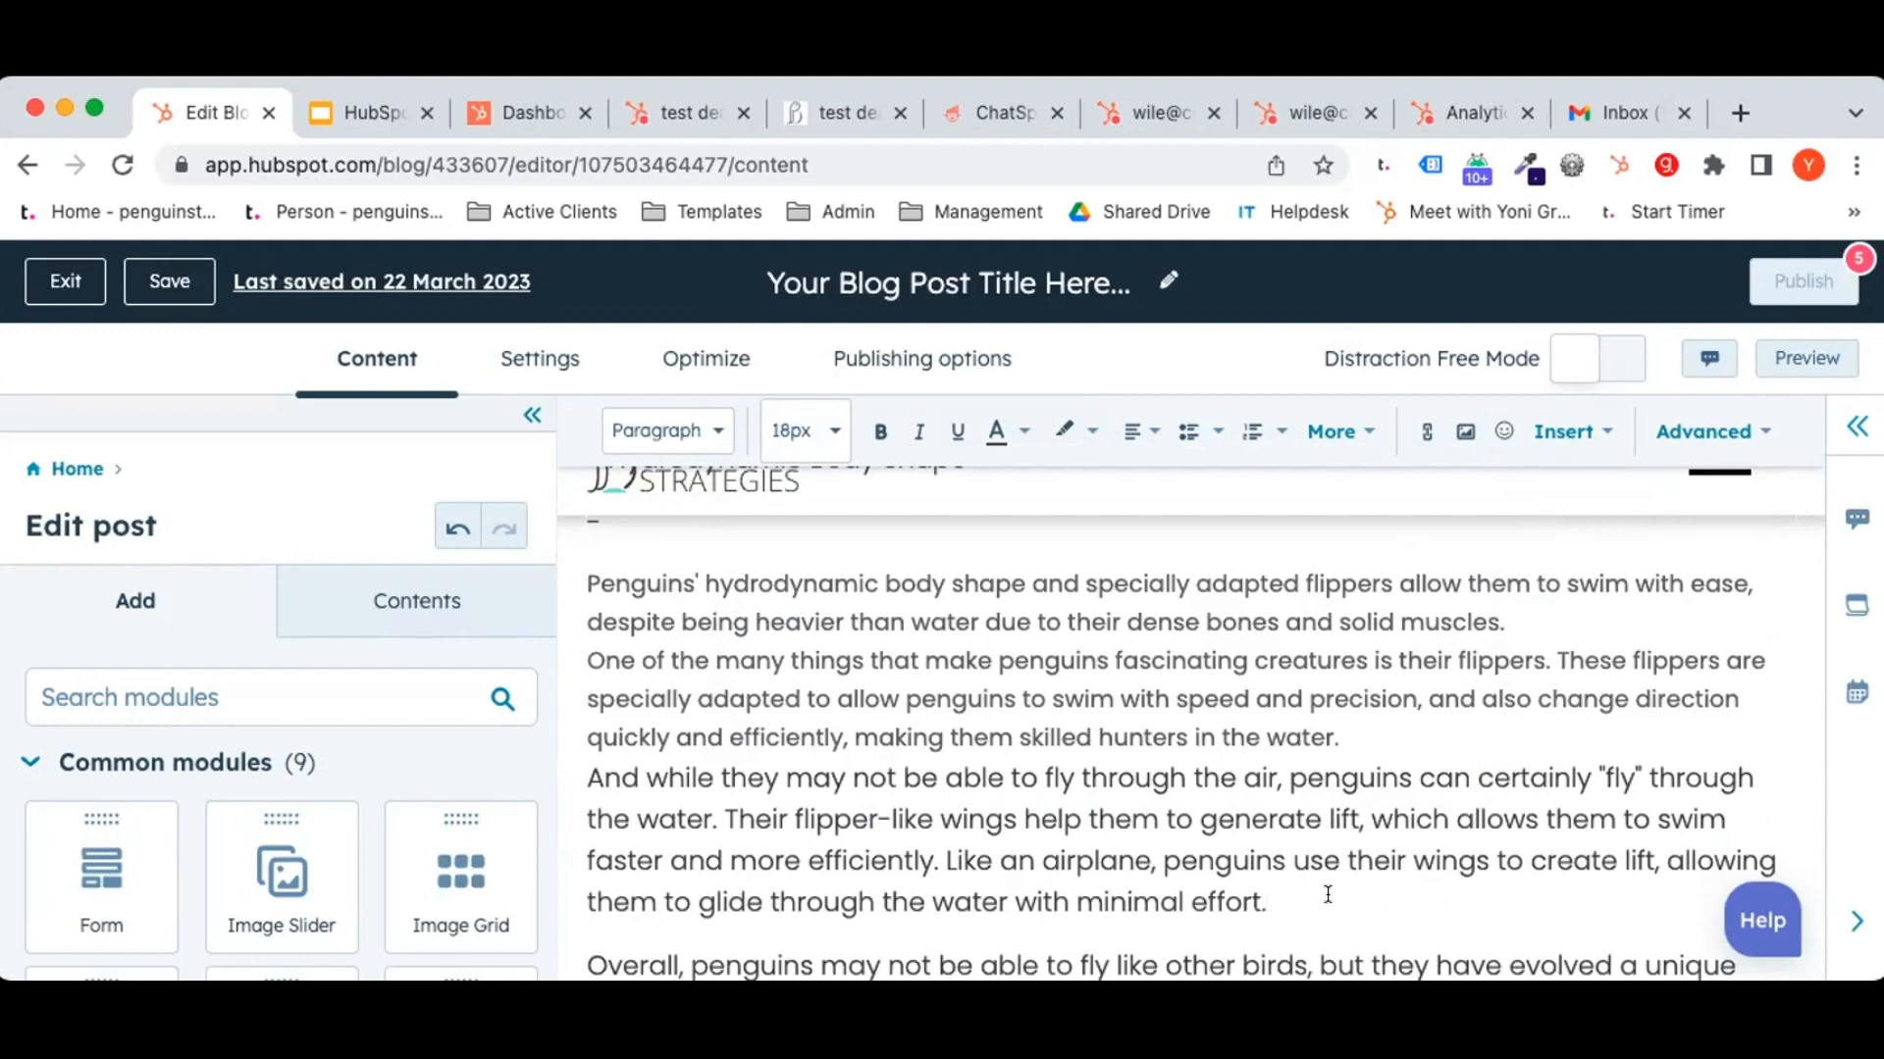
pyautogui.tripleClick(1089, 821)
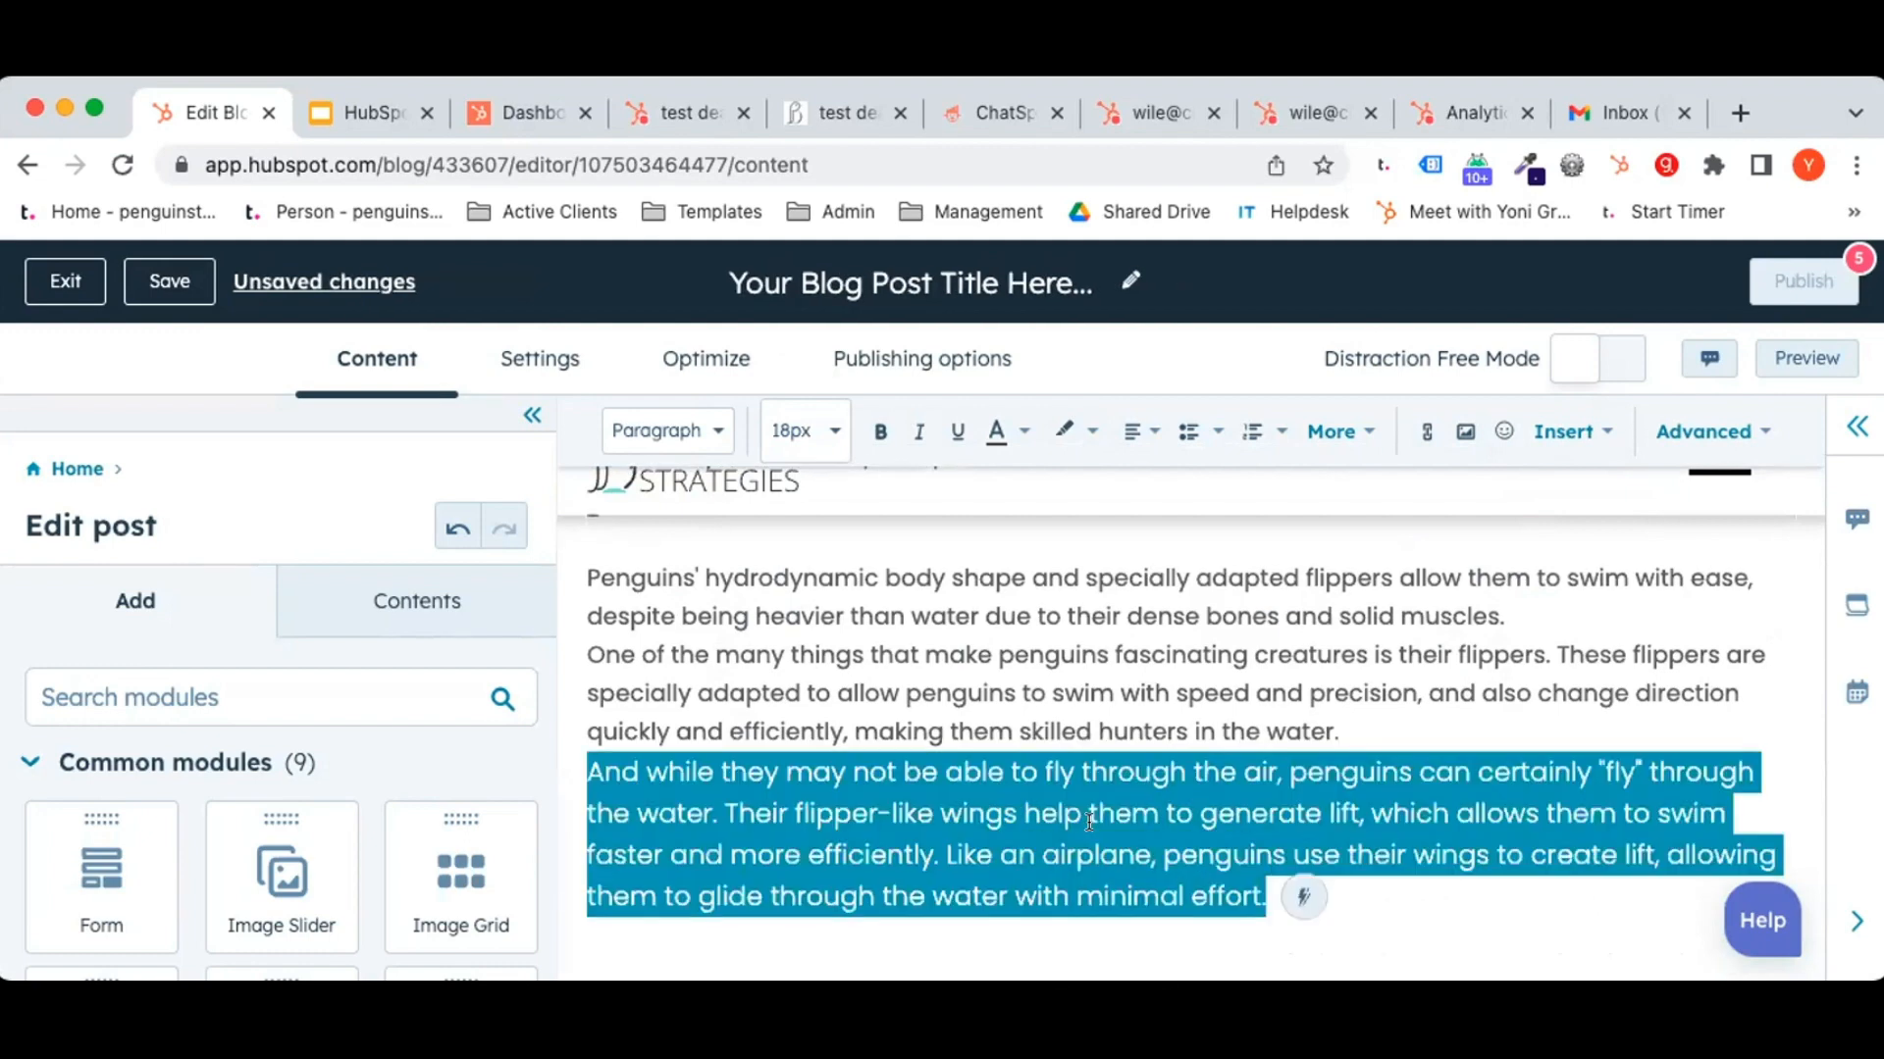
pyautogui.click(1300, 896)
pyautogui.moveTo(1280, 785)
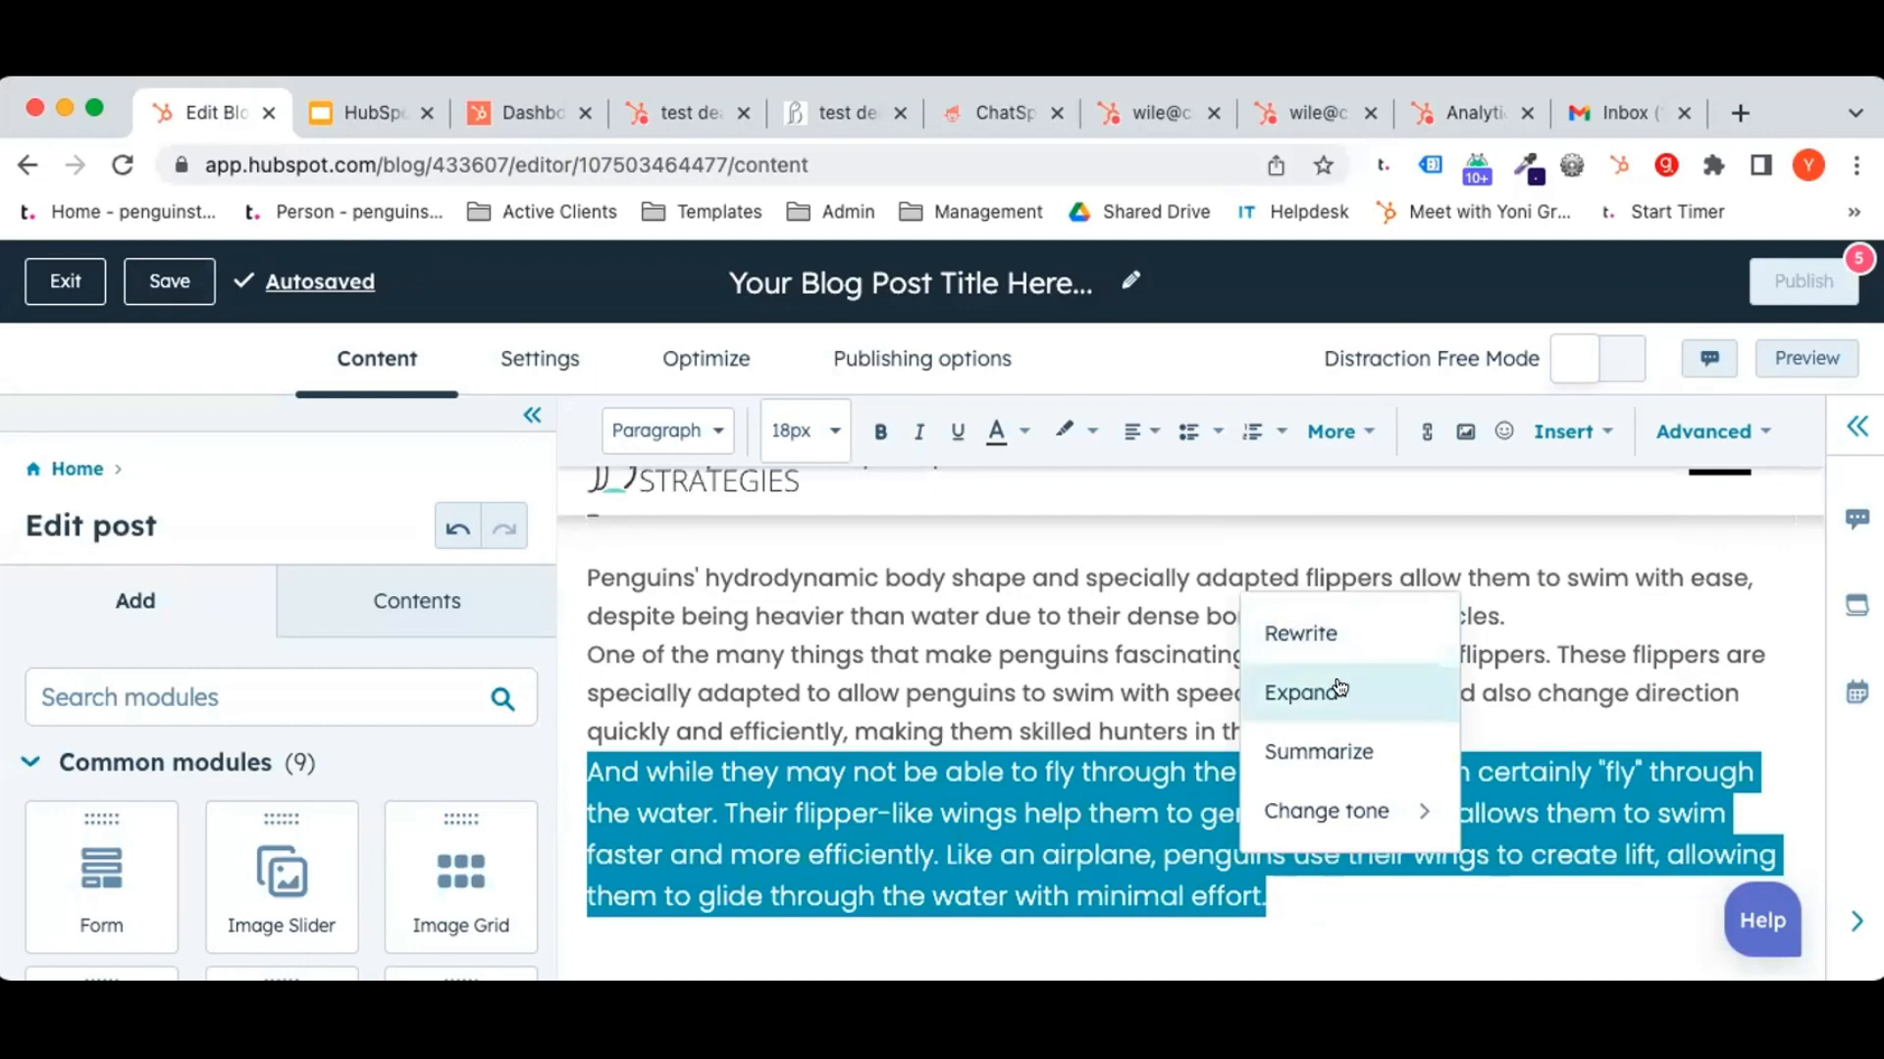
pyautogui.moveTo(1373, 760)
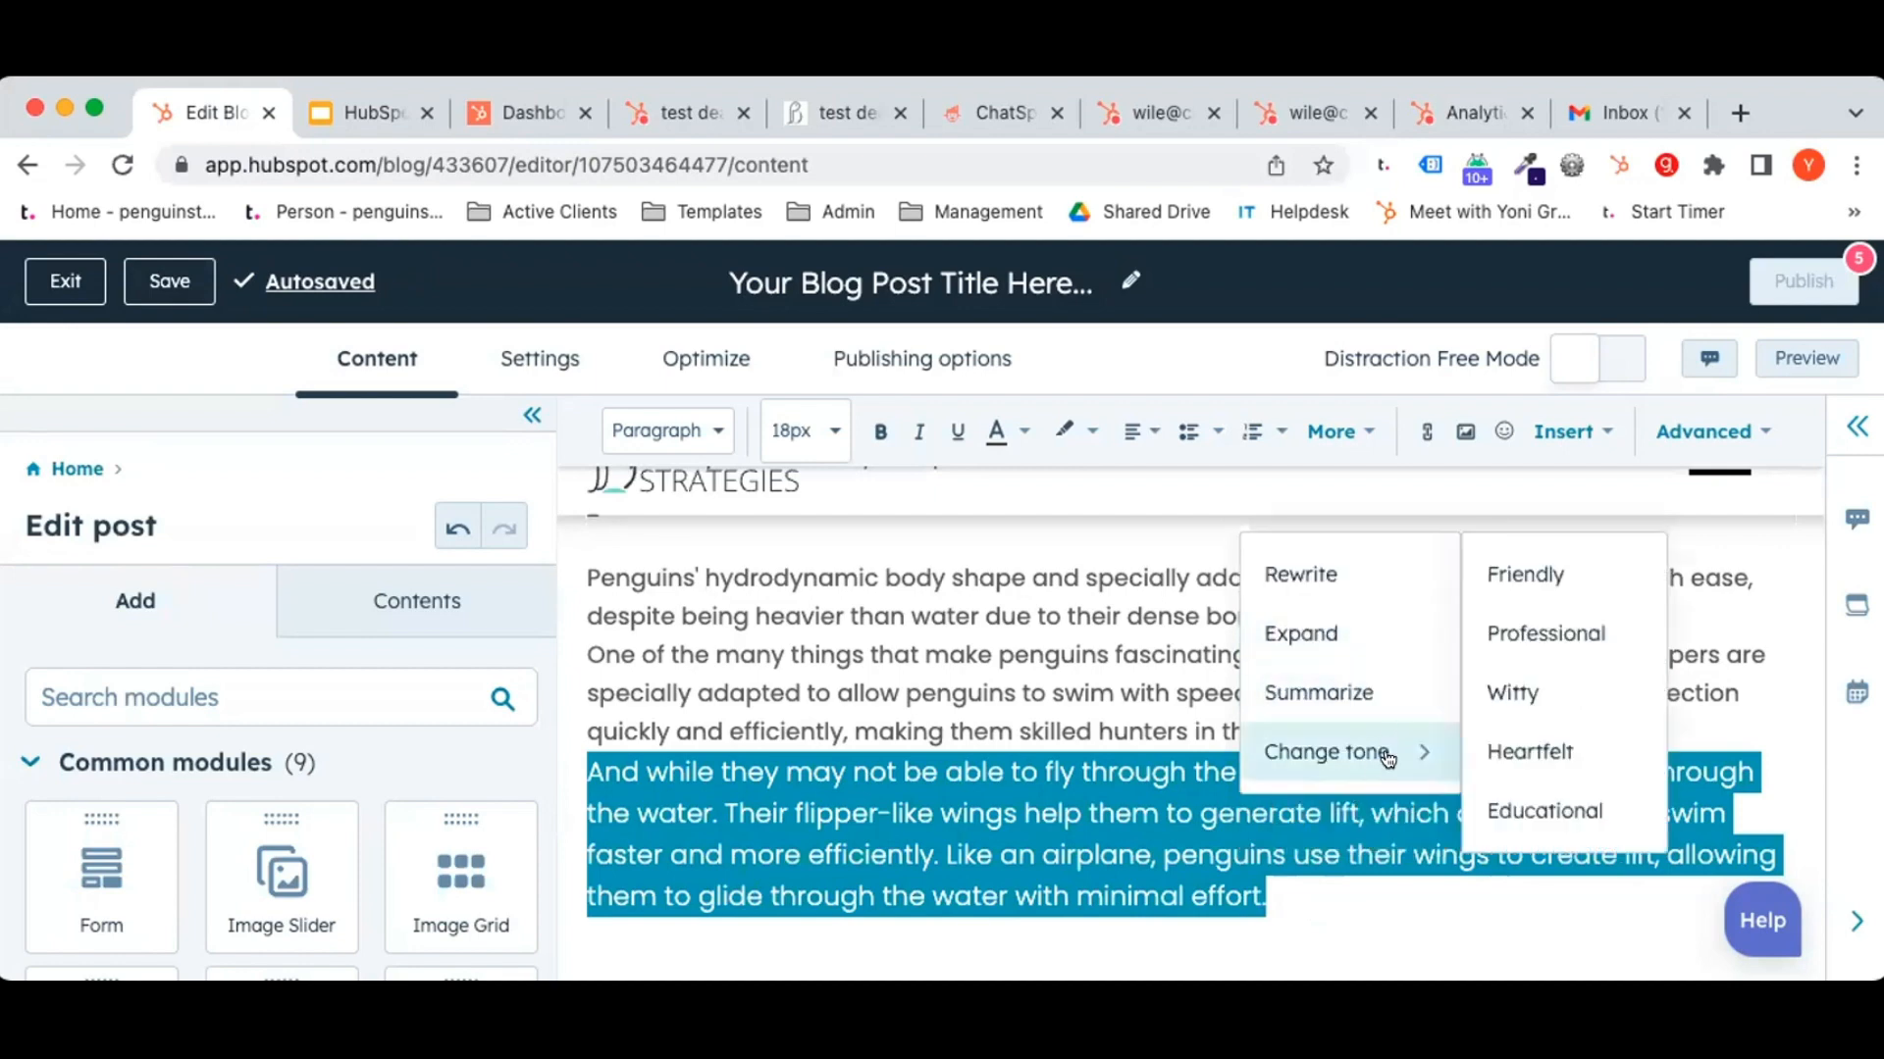
pyautogui.click(1311, 917)
# Add a new line after the paragraph ending "with minimal effort" and bring up the content assistant's generation commands there.
pyautogui.click(1302, 914)
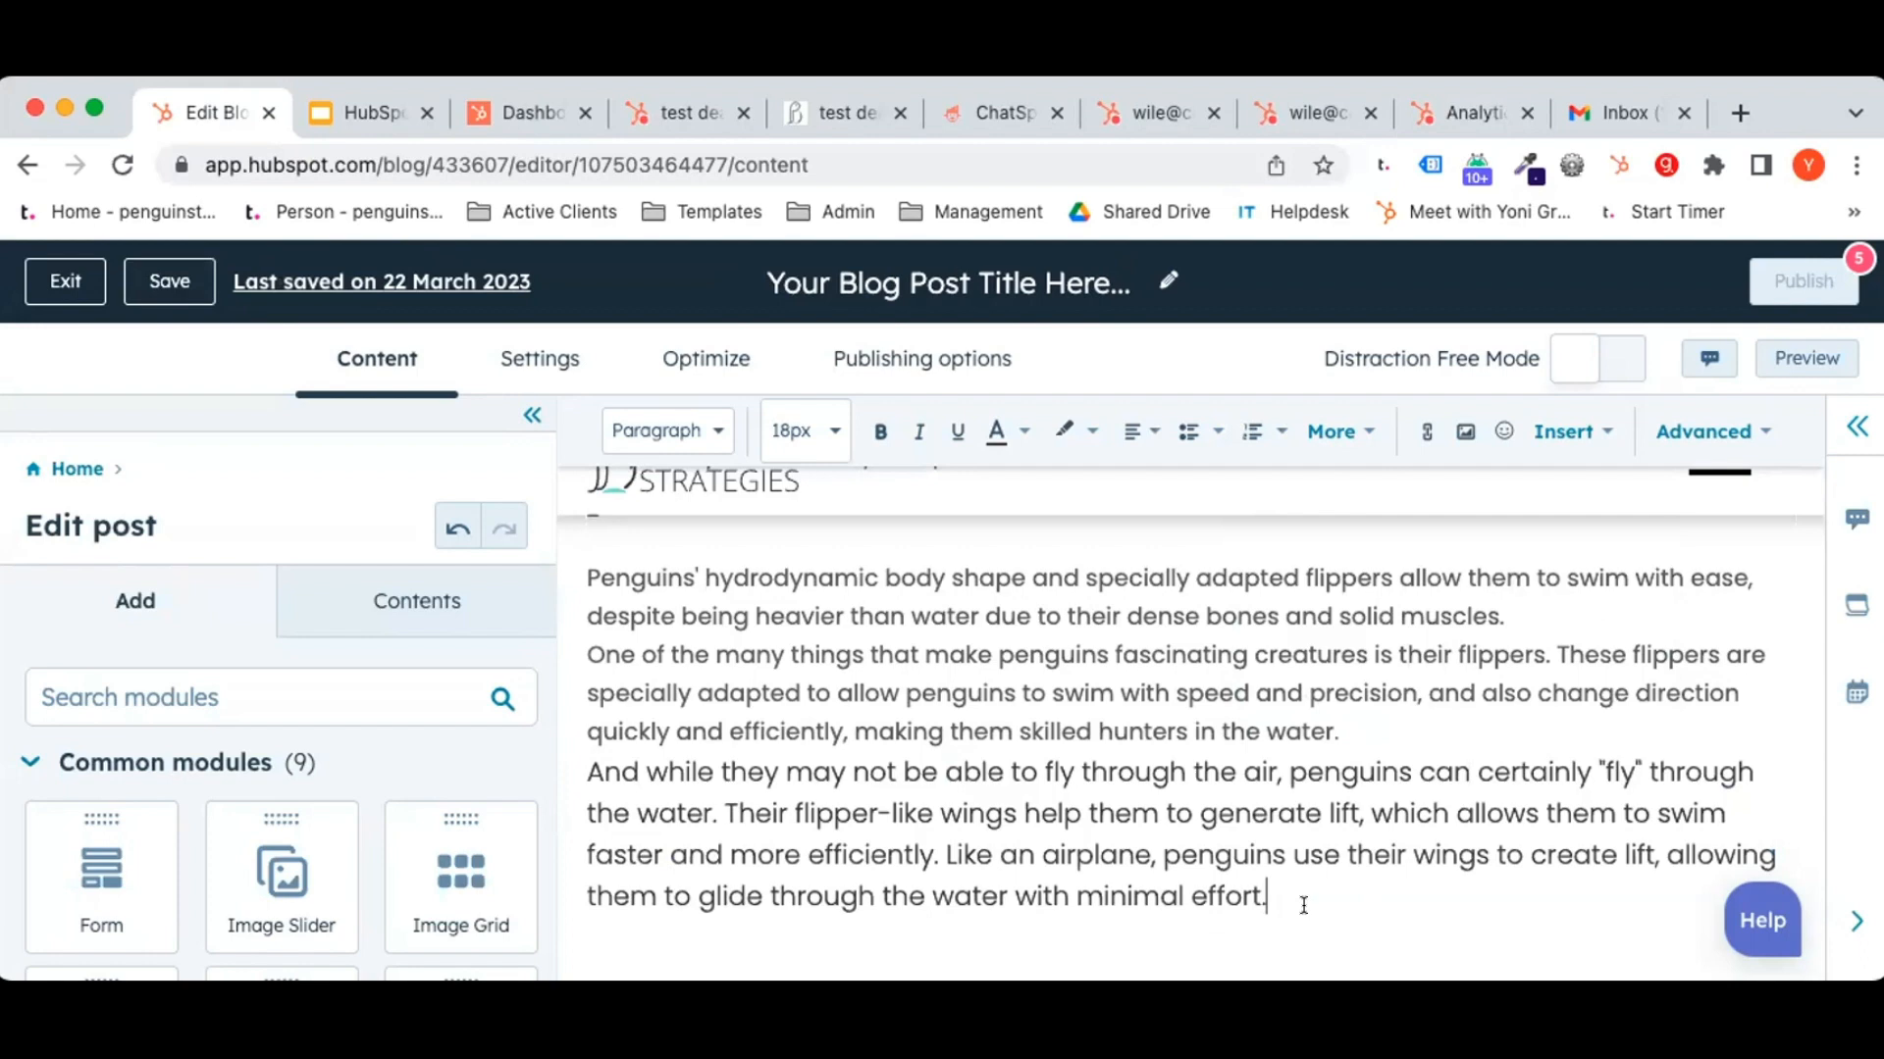
pyautogui.press('Return')
pyautogui.write('/')
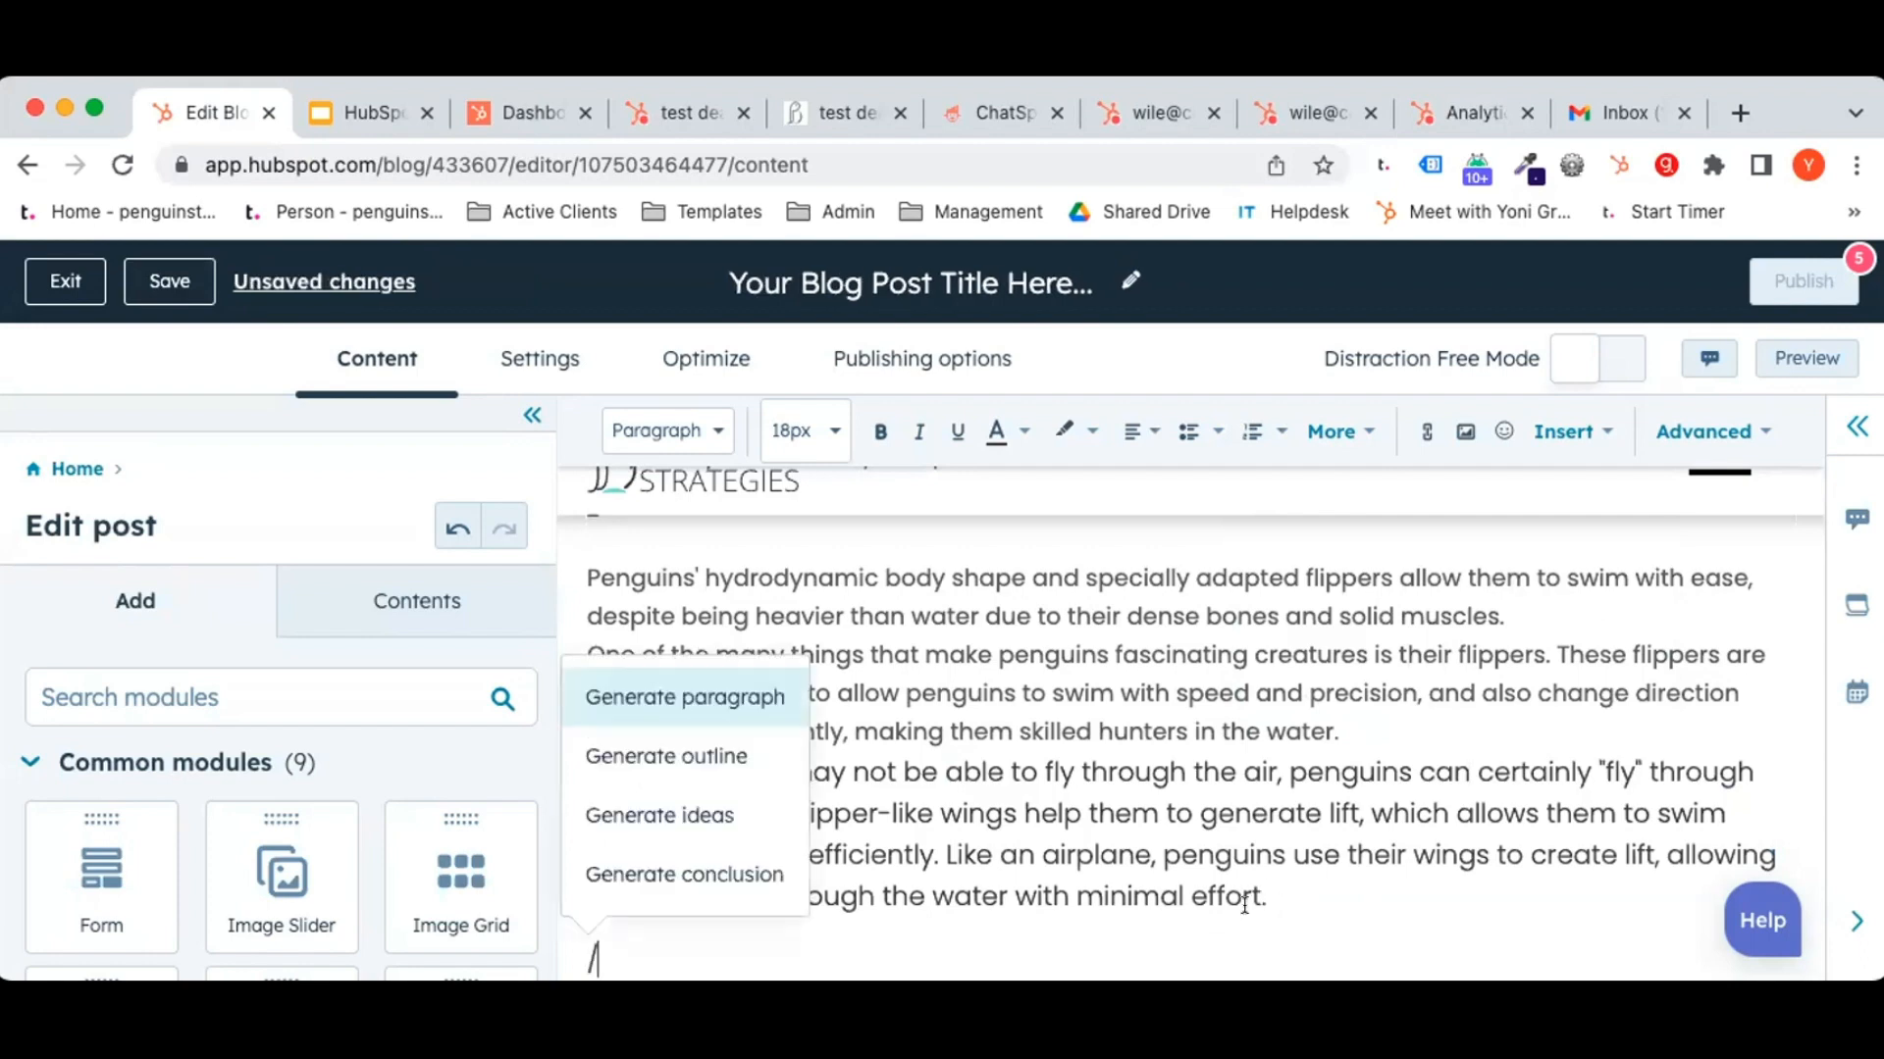